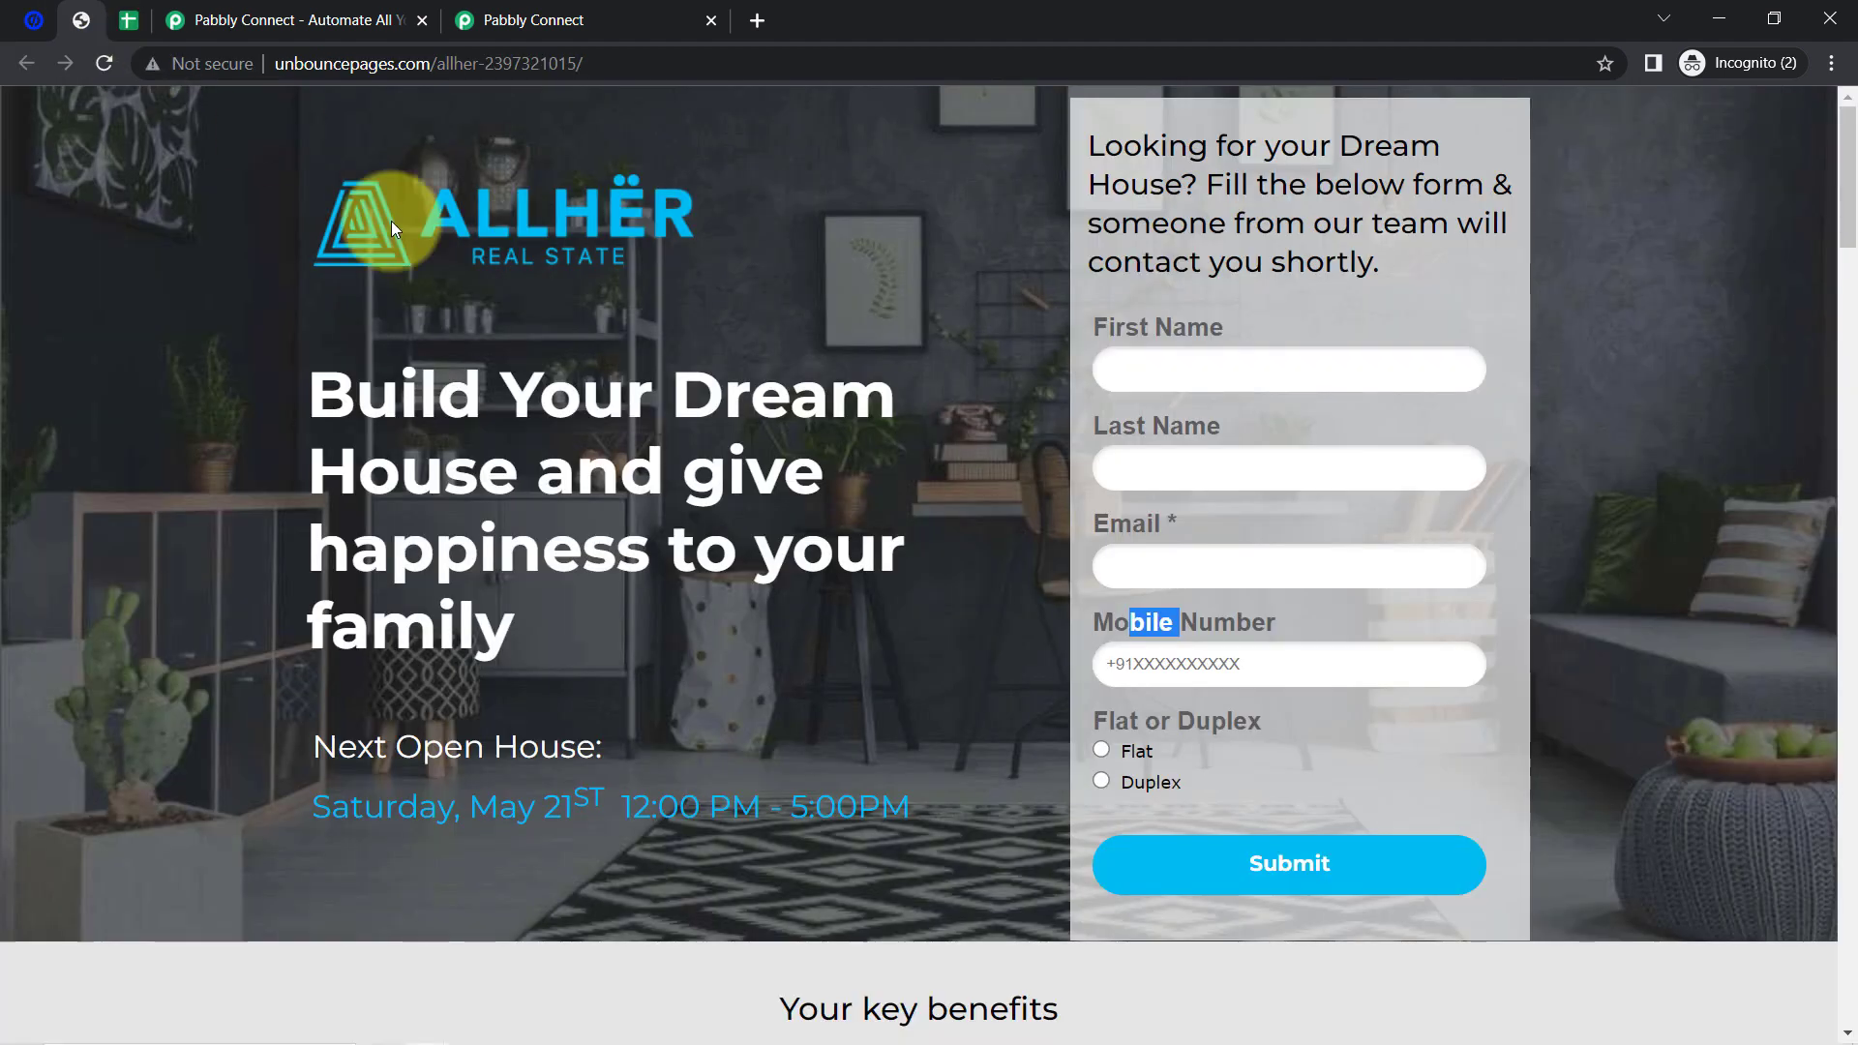
- Examine the real estate landing page's lead form and the column headers of the All New Enquiries/Leads for House spreadsheet
left_click_drag(494, 411, 508, 602)
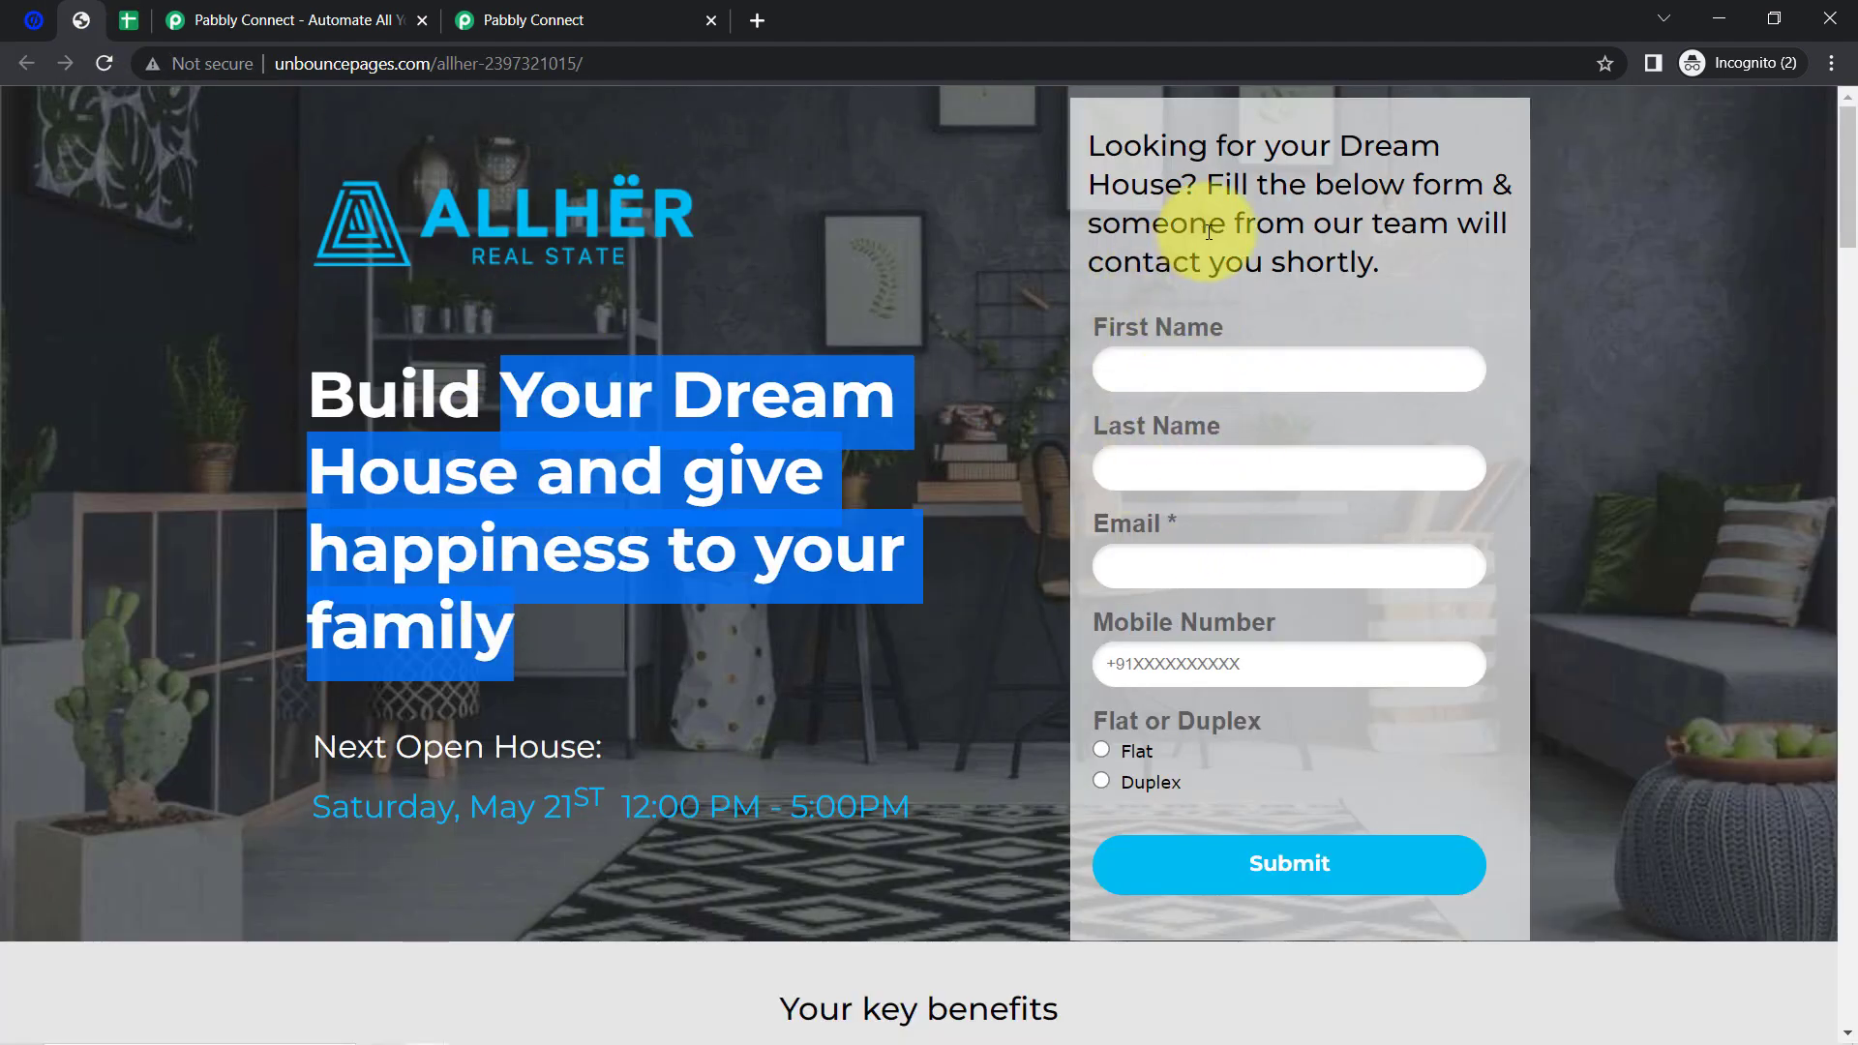
left_click(127, 20)
left_click(362, 490)
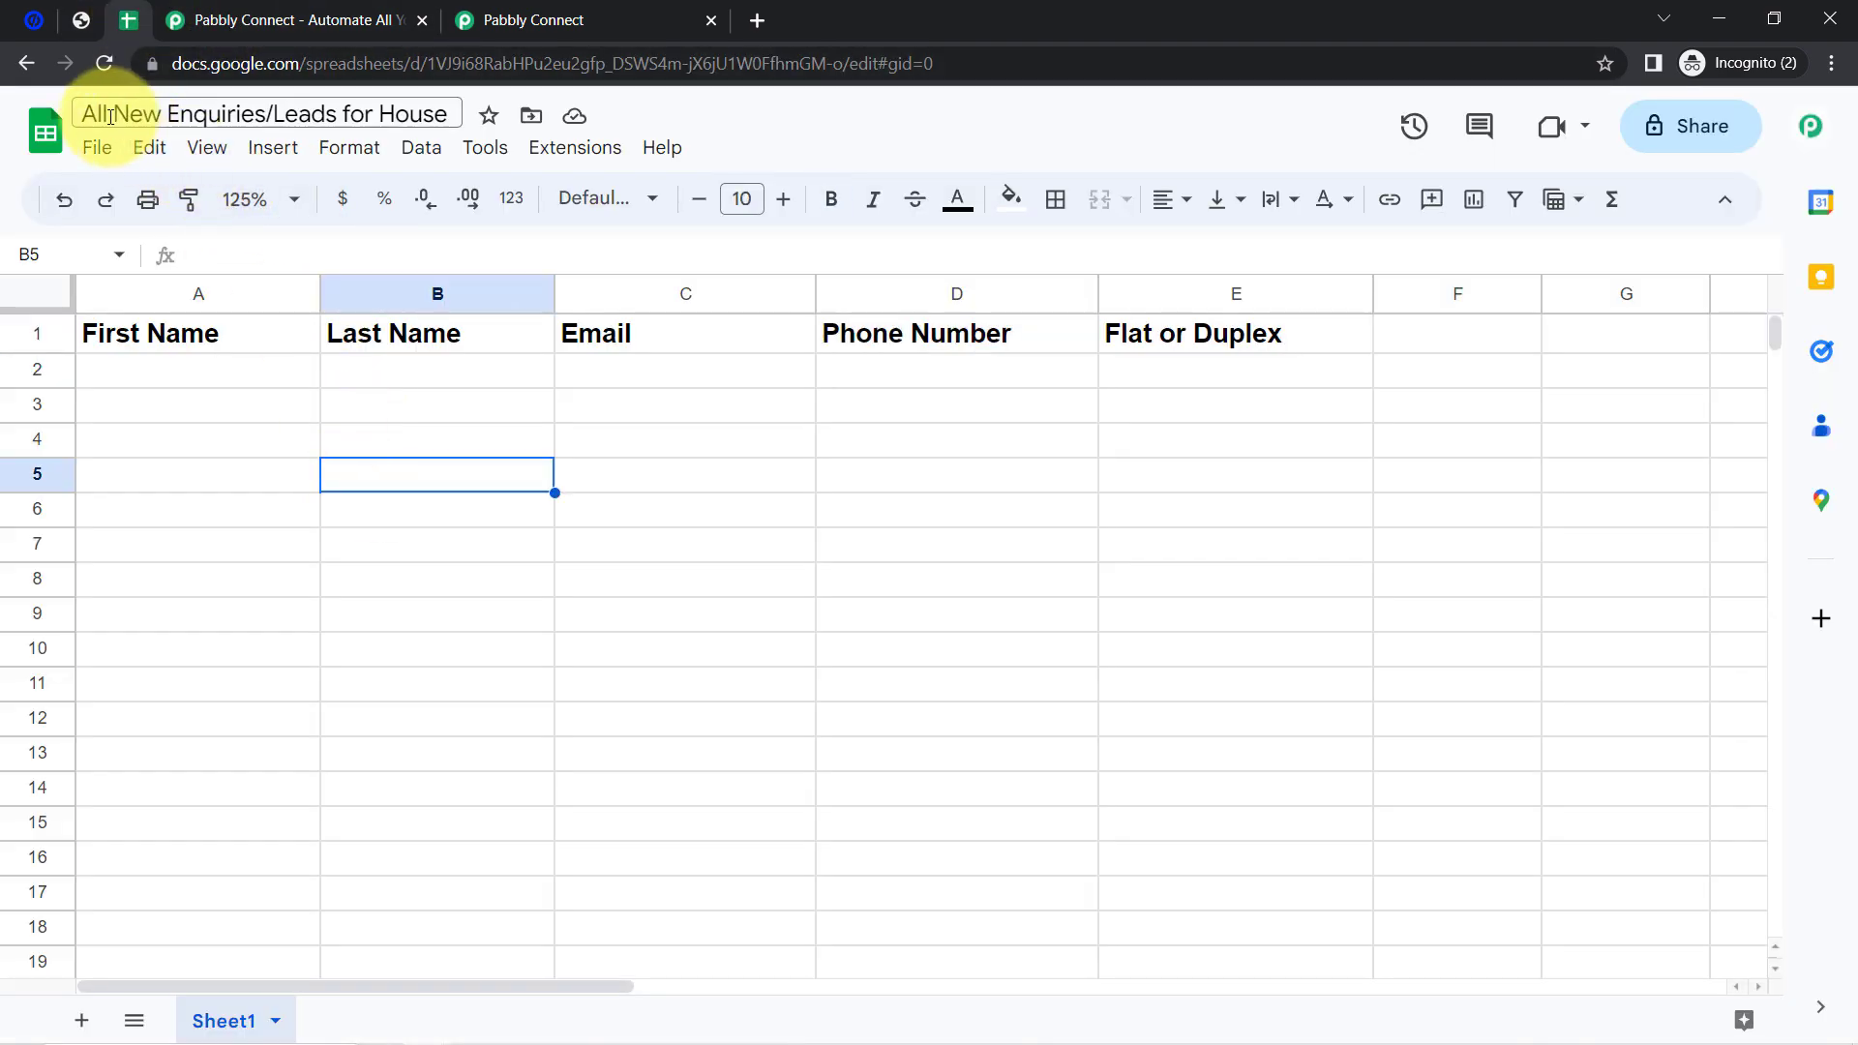
left_click_drag(111, 116, 490, 112)
left_click(228, 556)
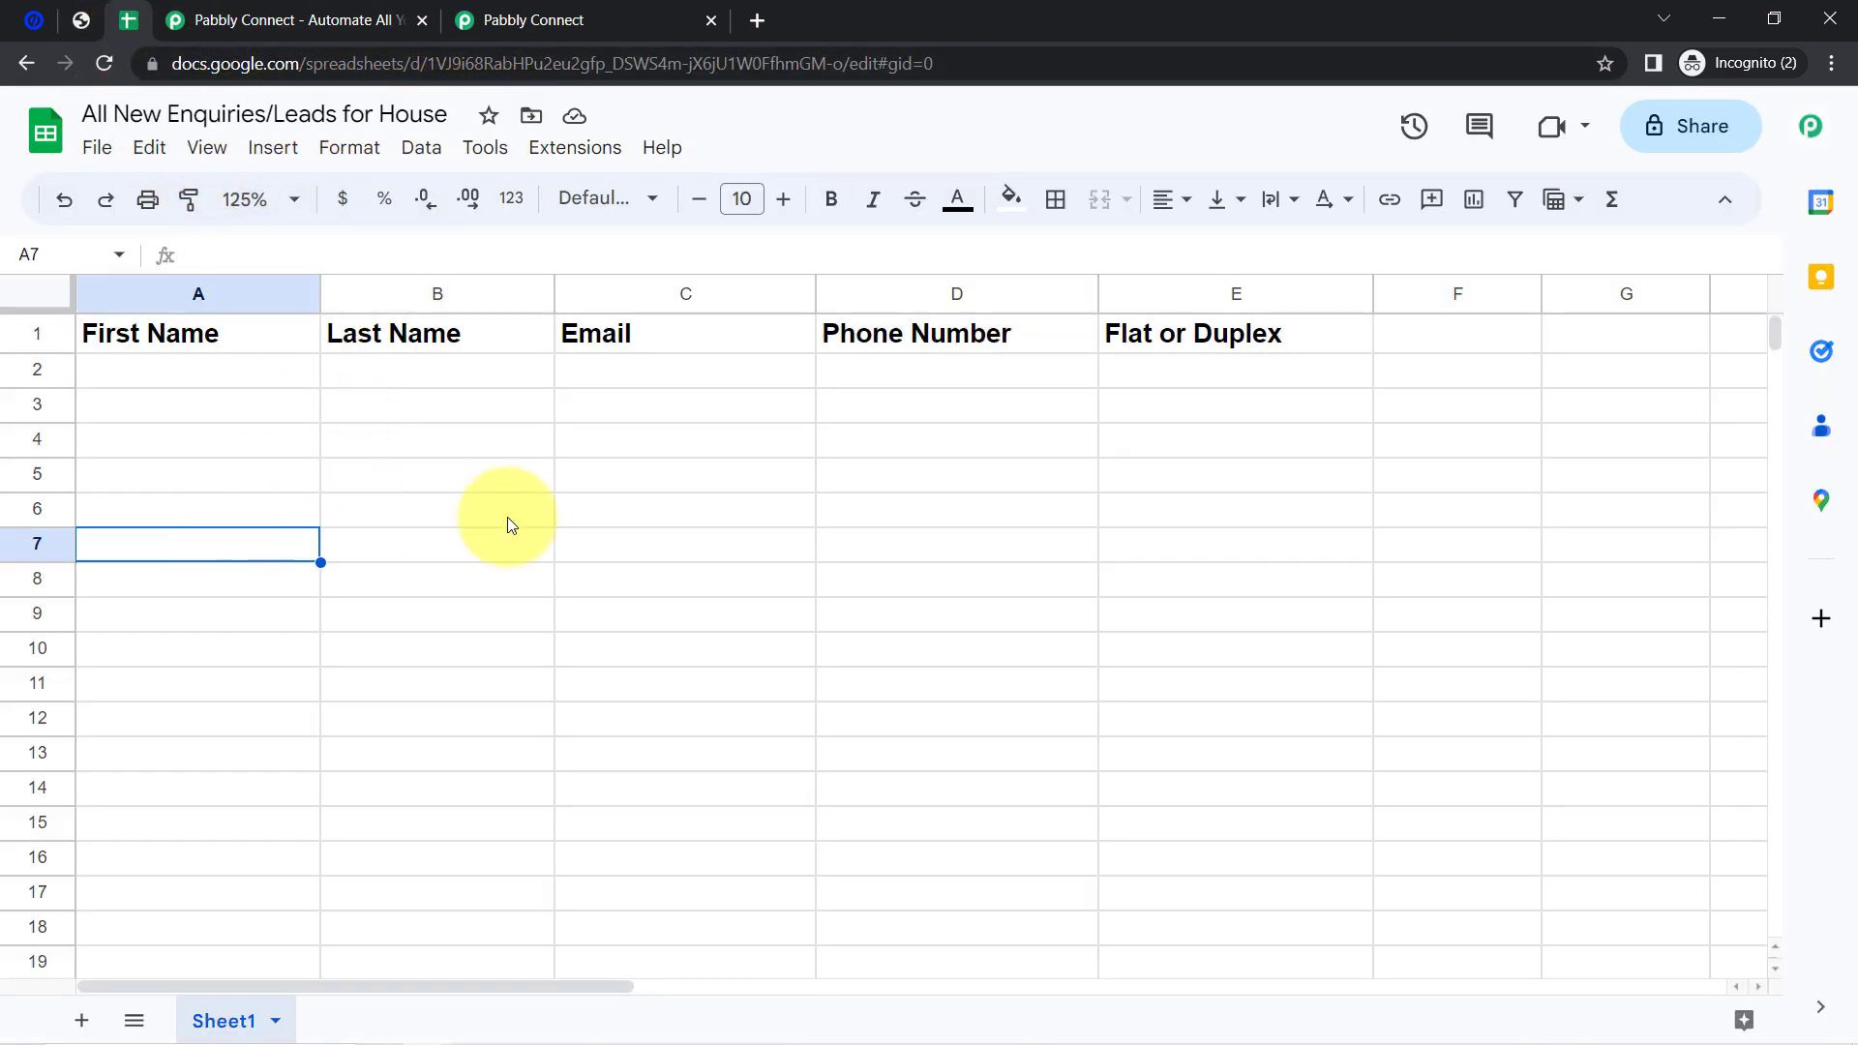
left_click(507, 525)
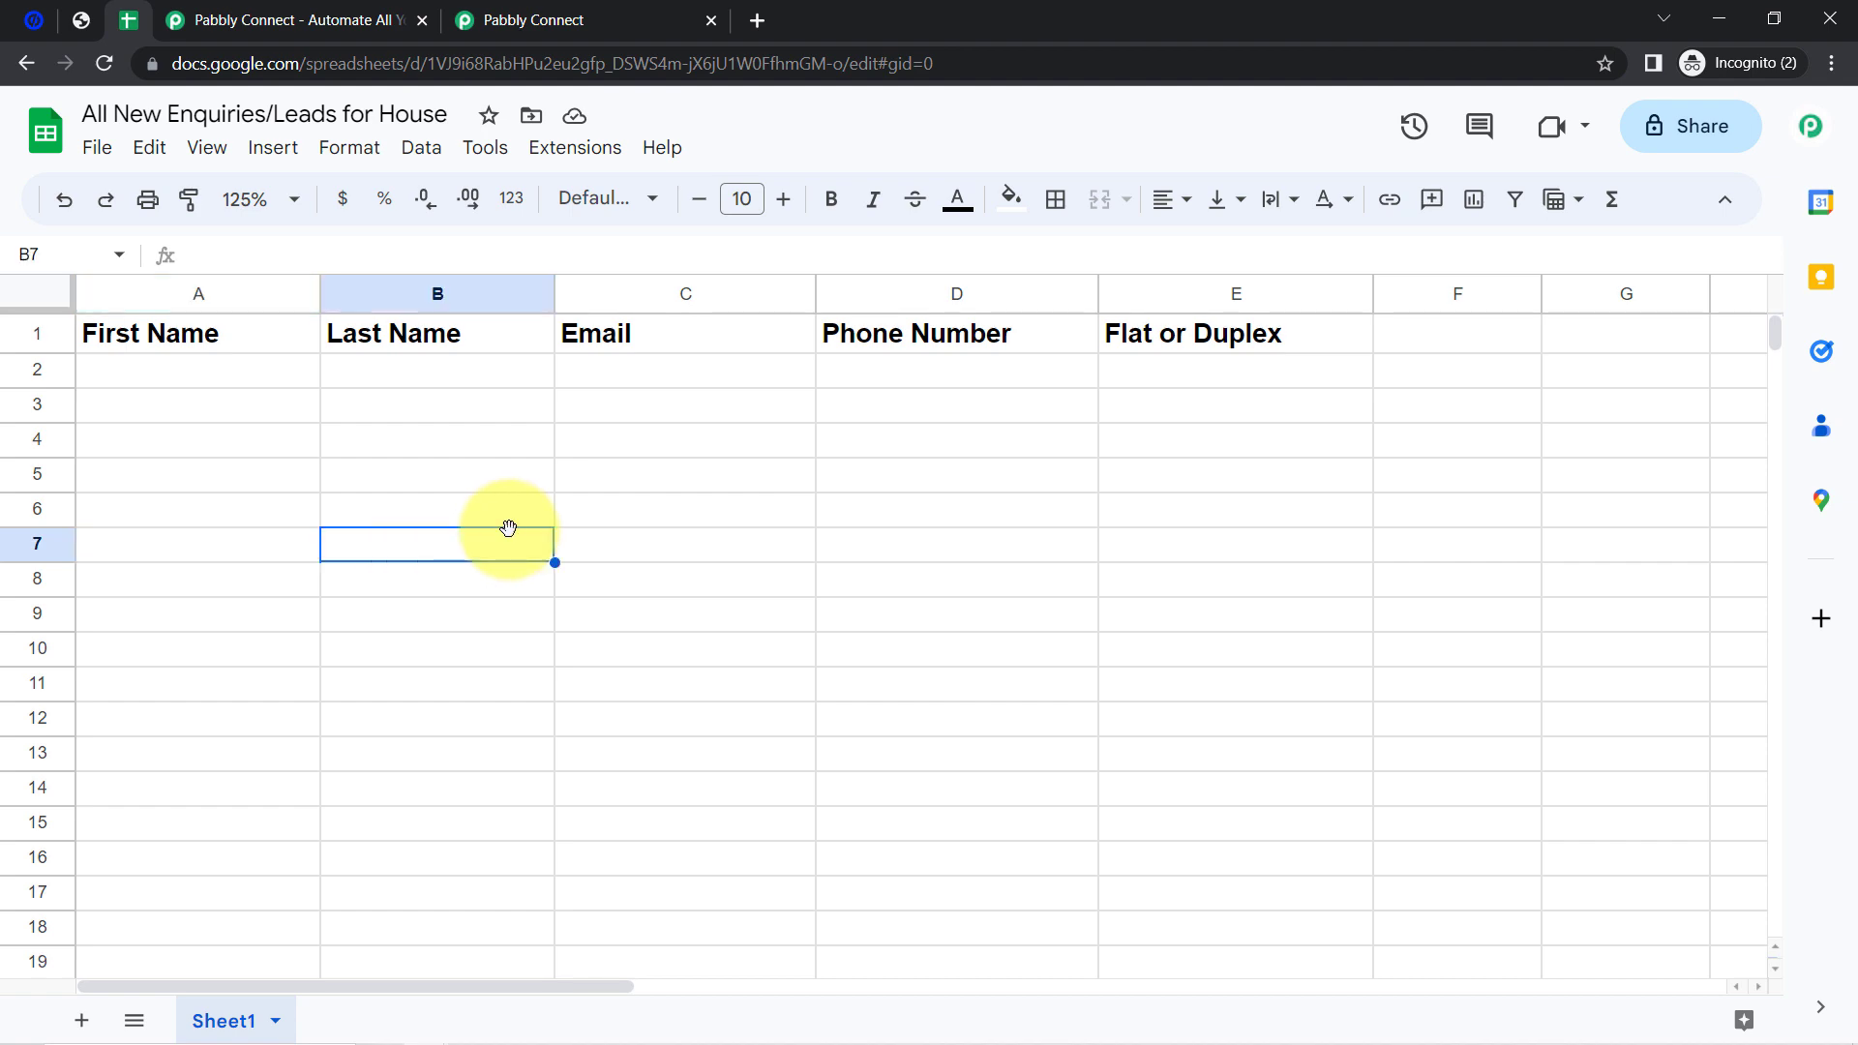
left_click(69, 14)
left_click(135, 17)
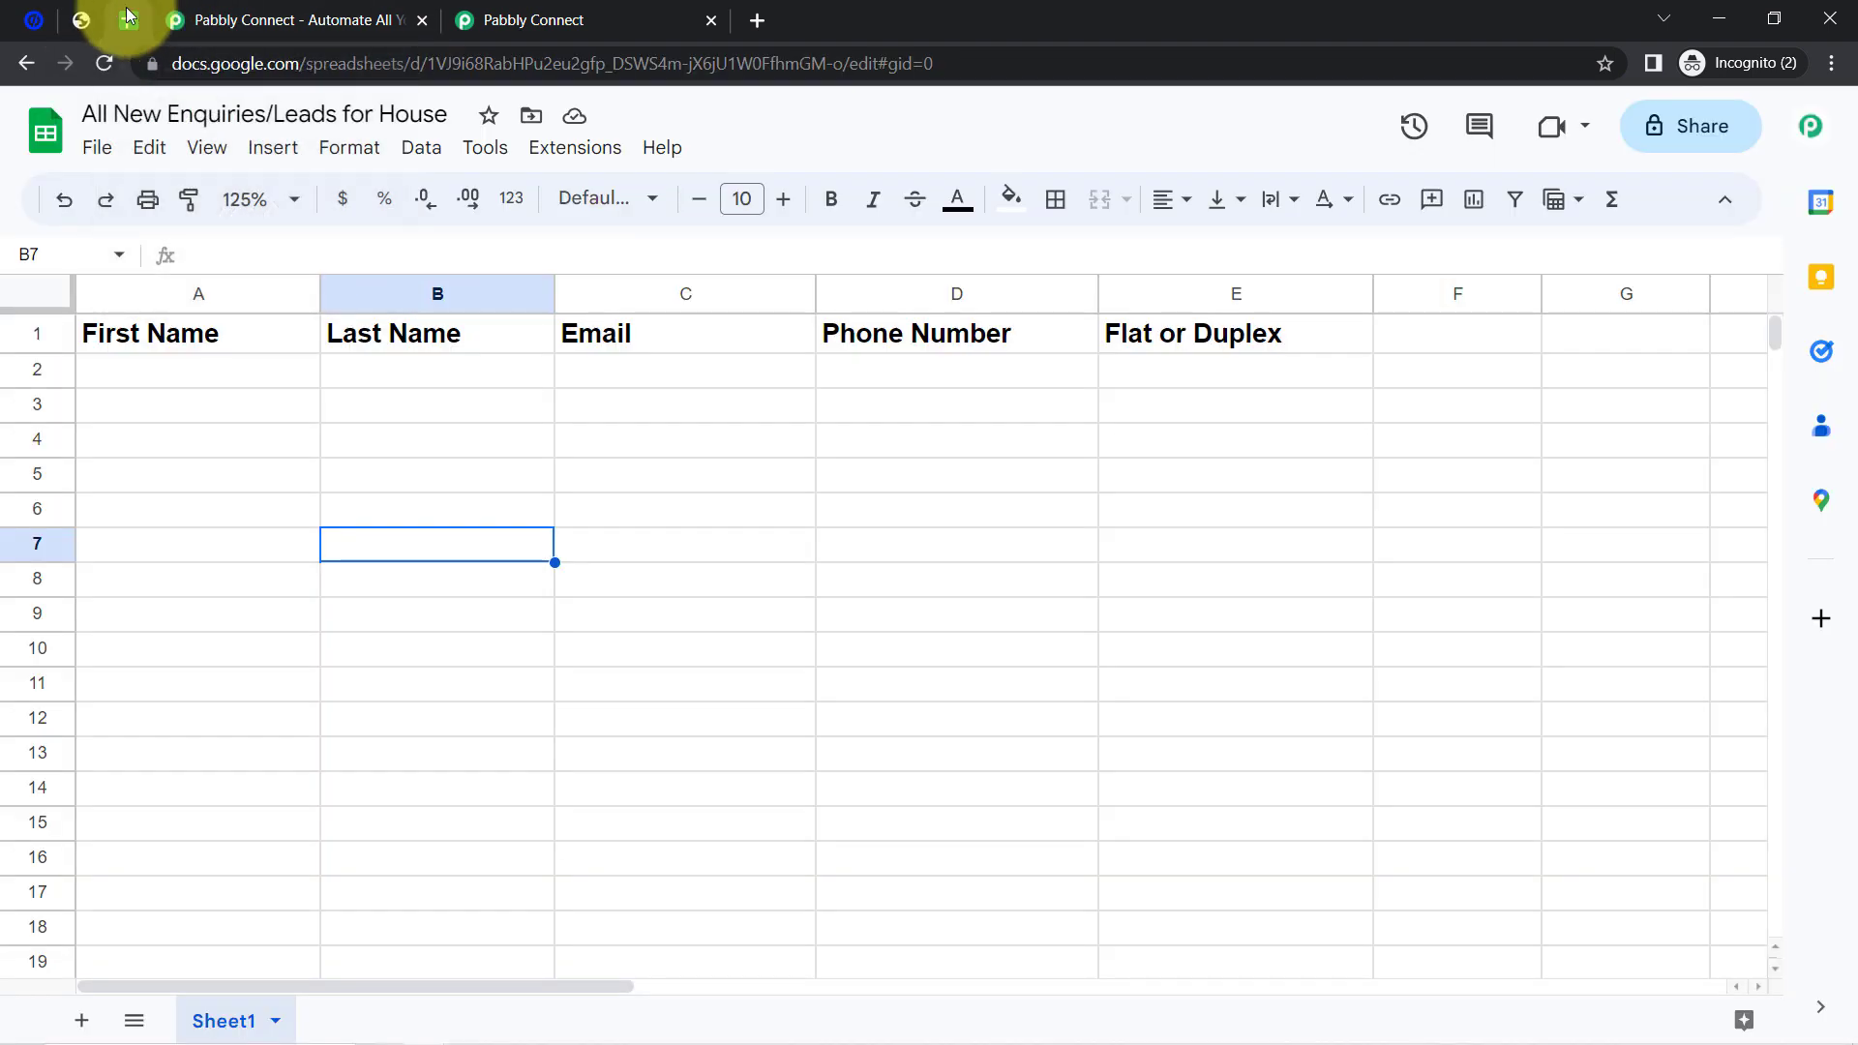
left_click(83, 14)
left_click(128, 18)
- Switch to the Pabbly Connect website and review its home page headline and sign-up options
left_click(295, 9)
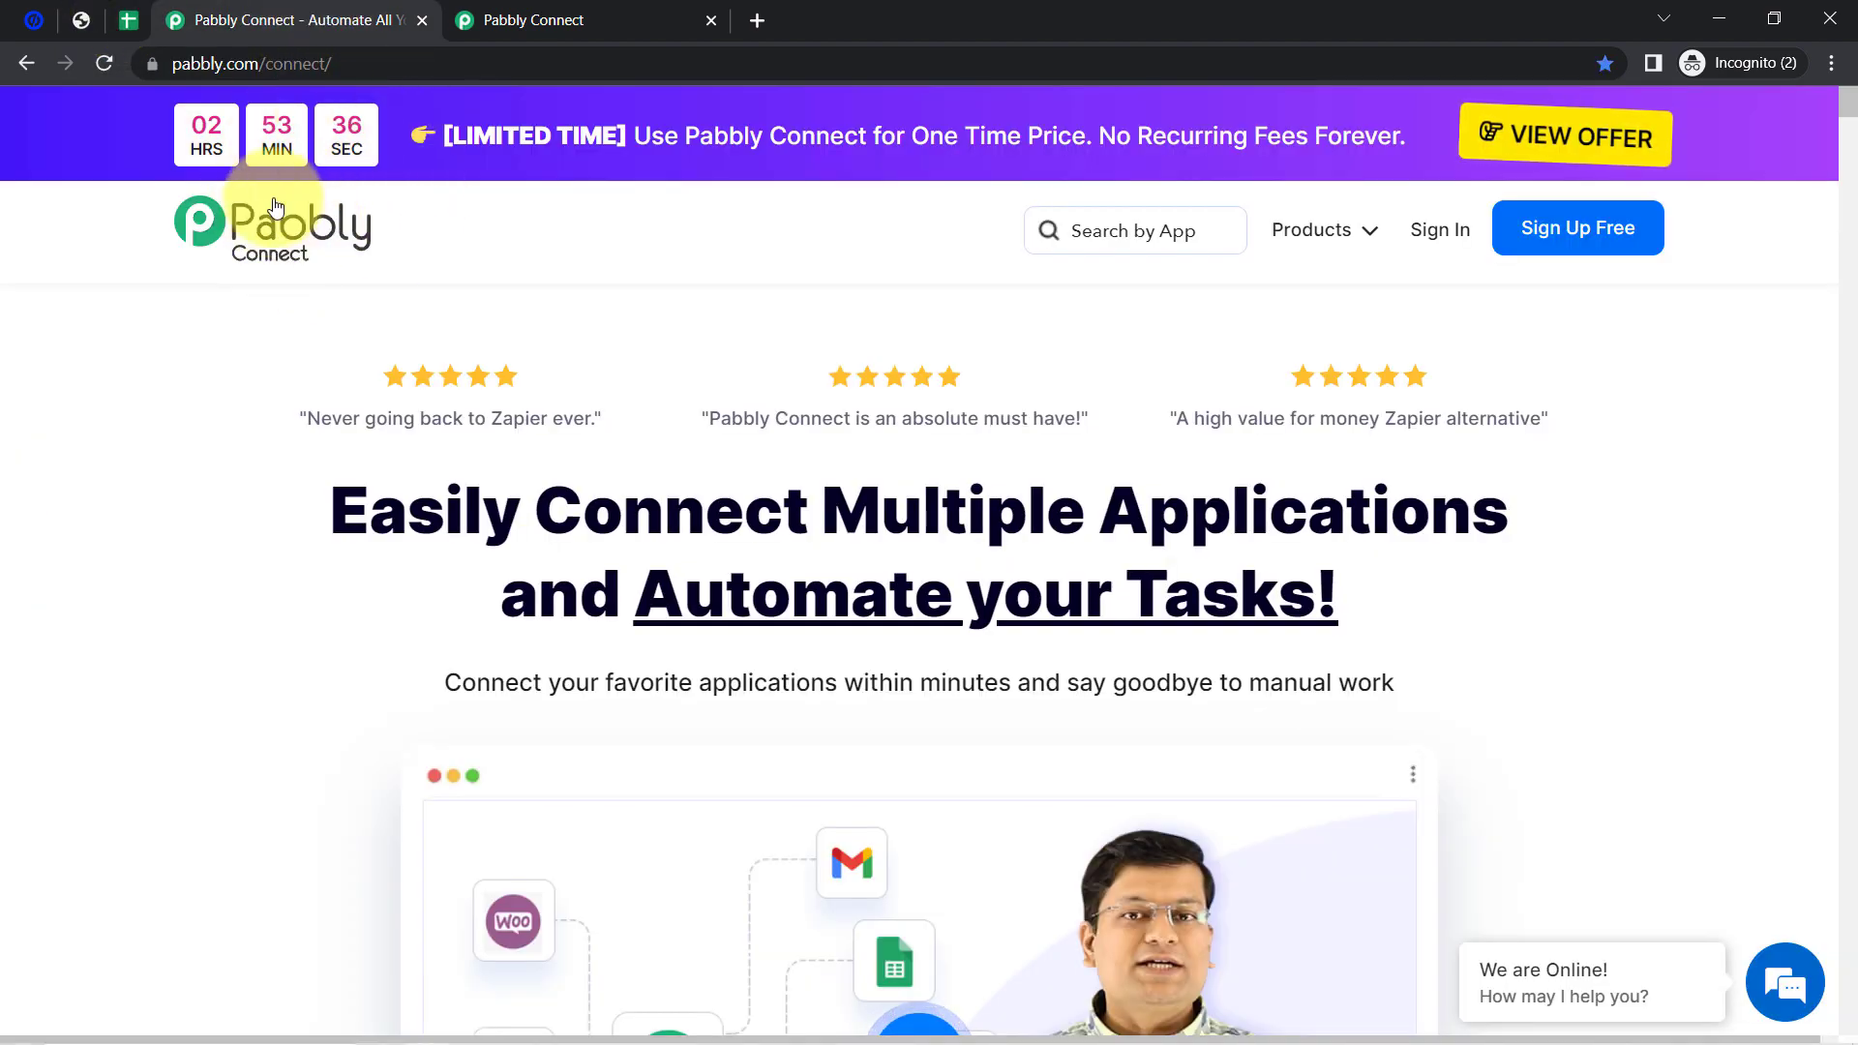
left_click_drag(370, 510, 1339, 690)
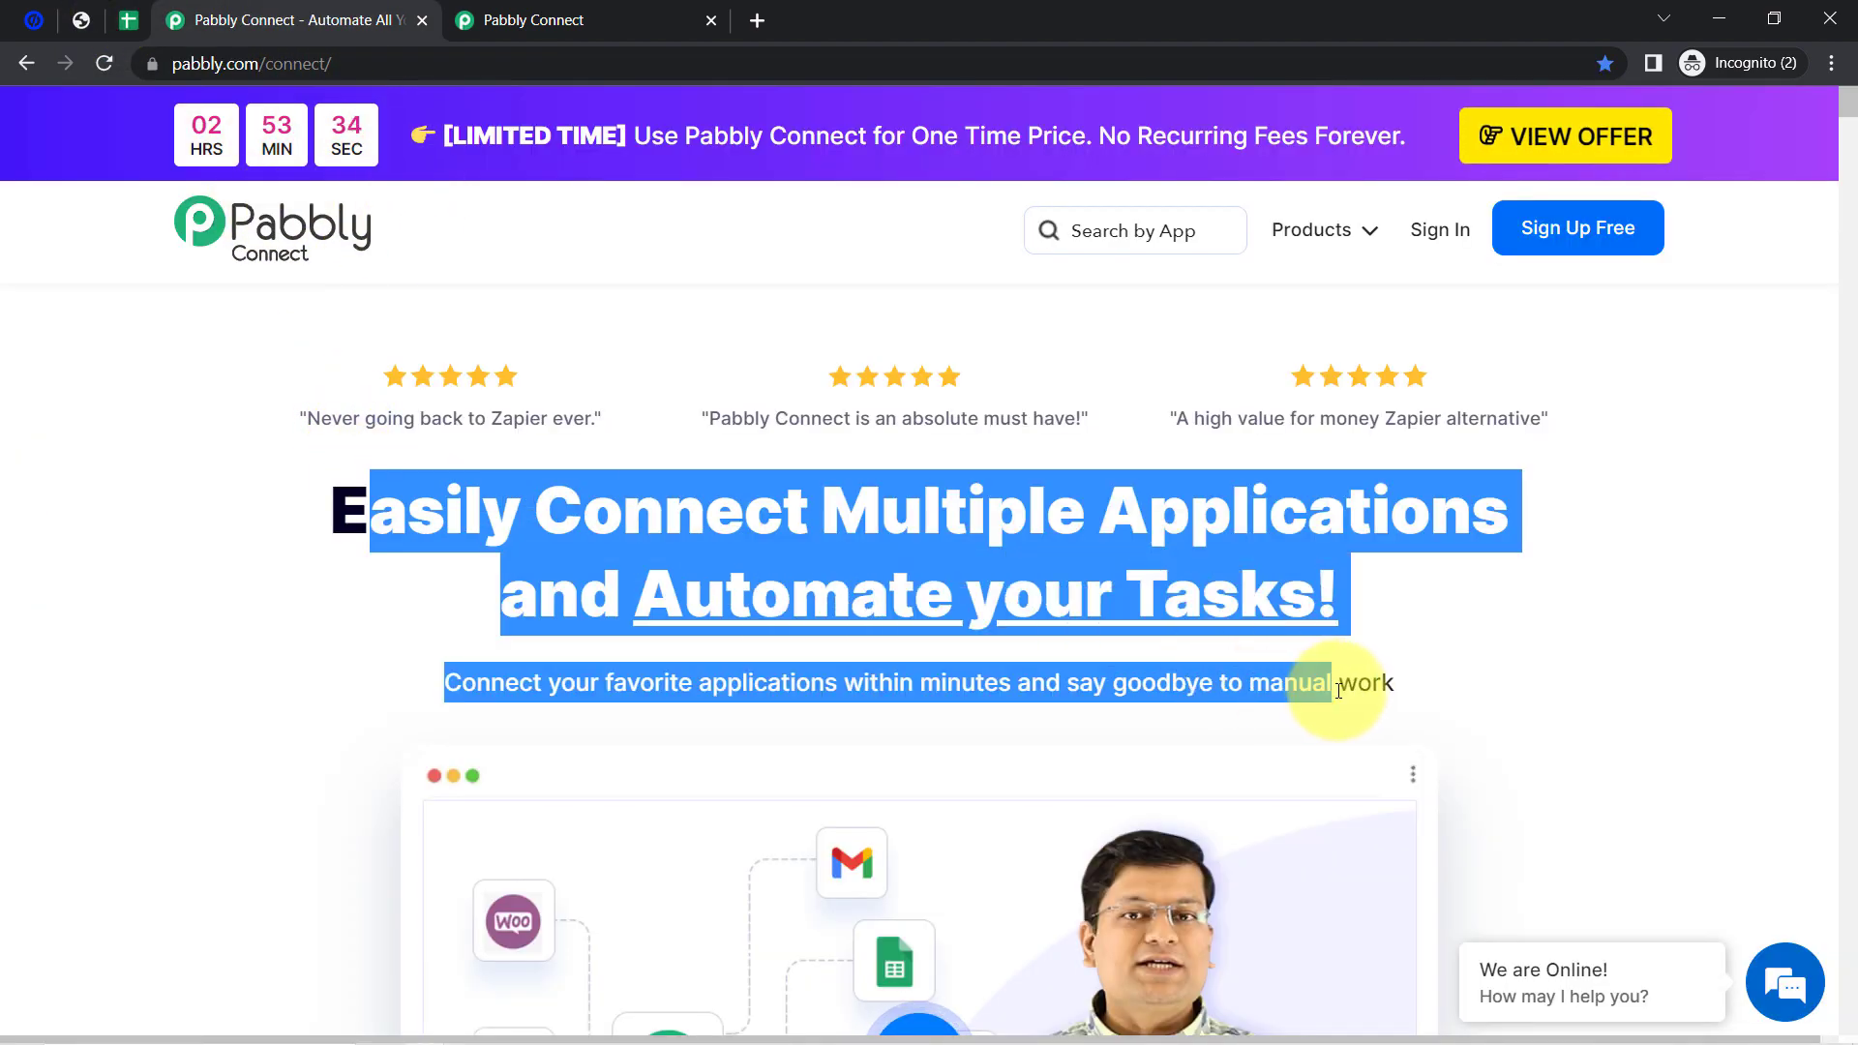
left_click(540, 11)
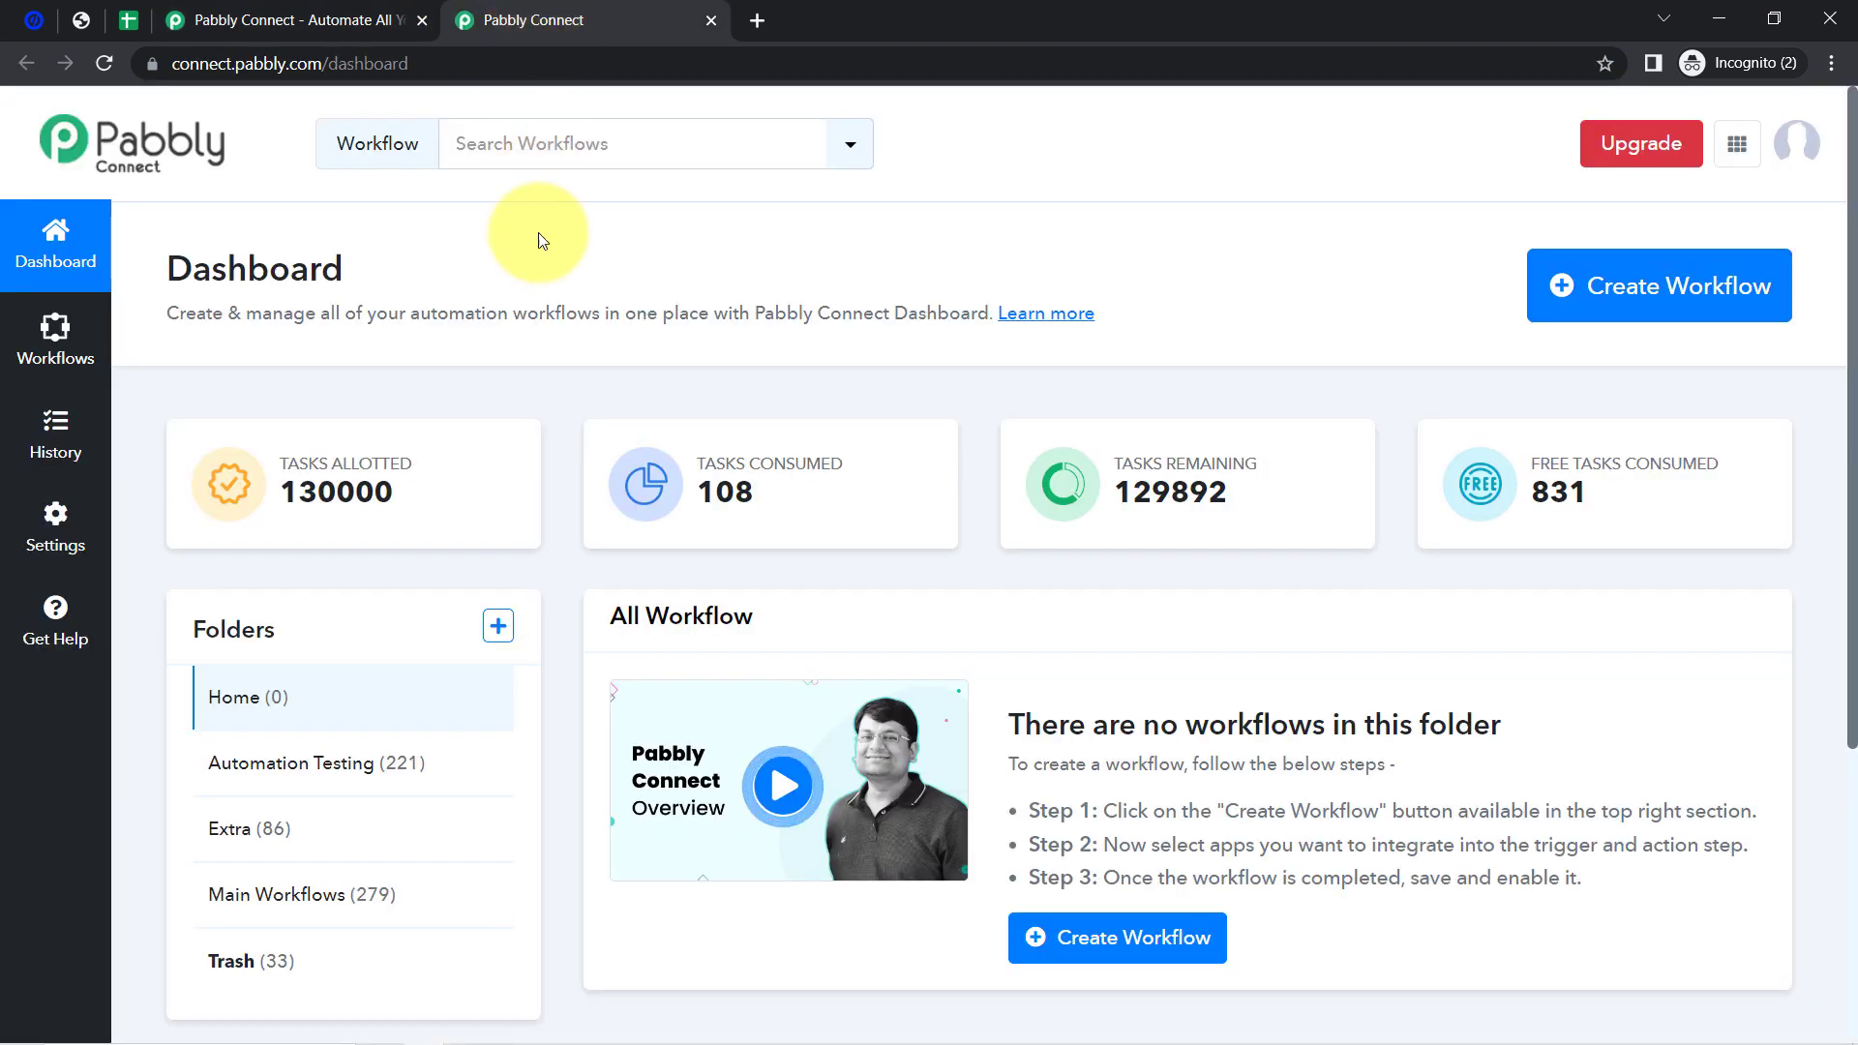
left_click(288, 11)
left_click(312, 433)
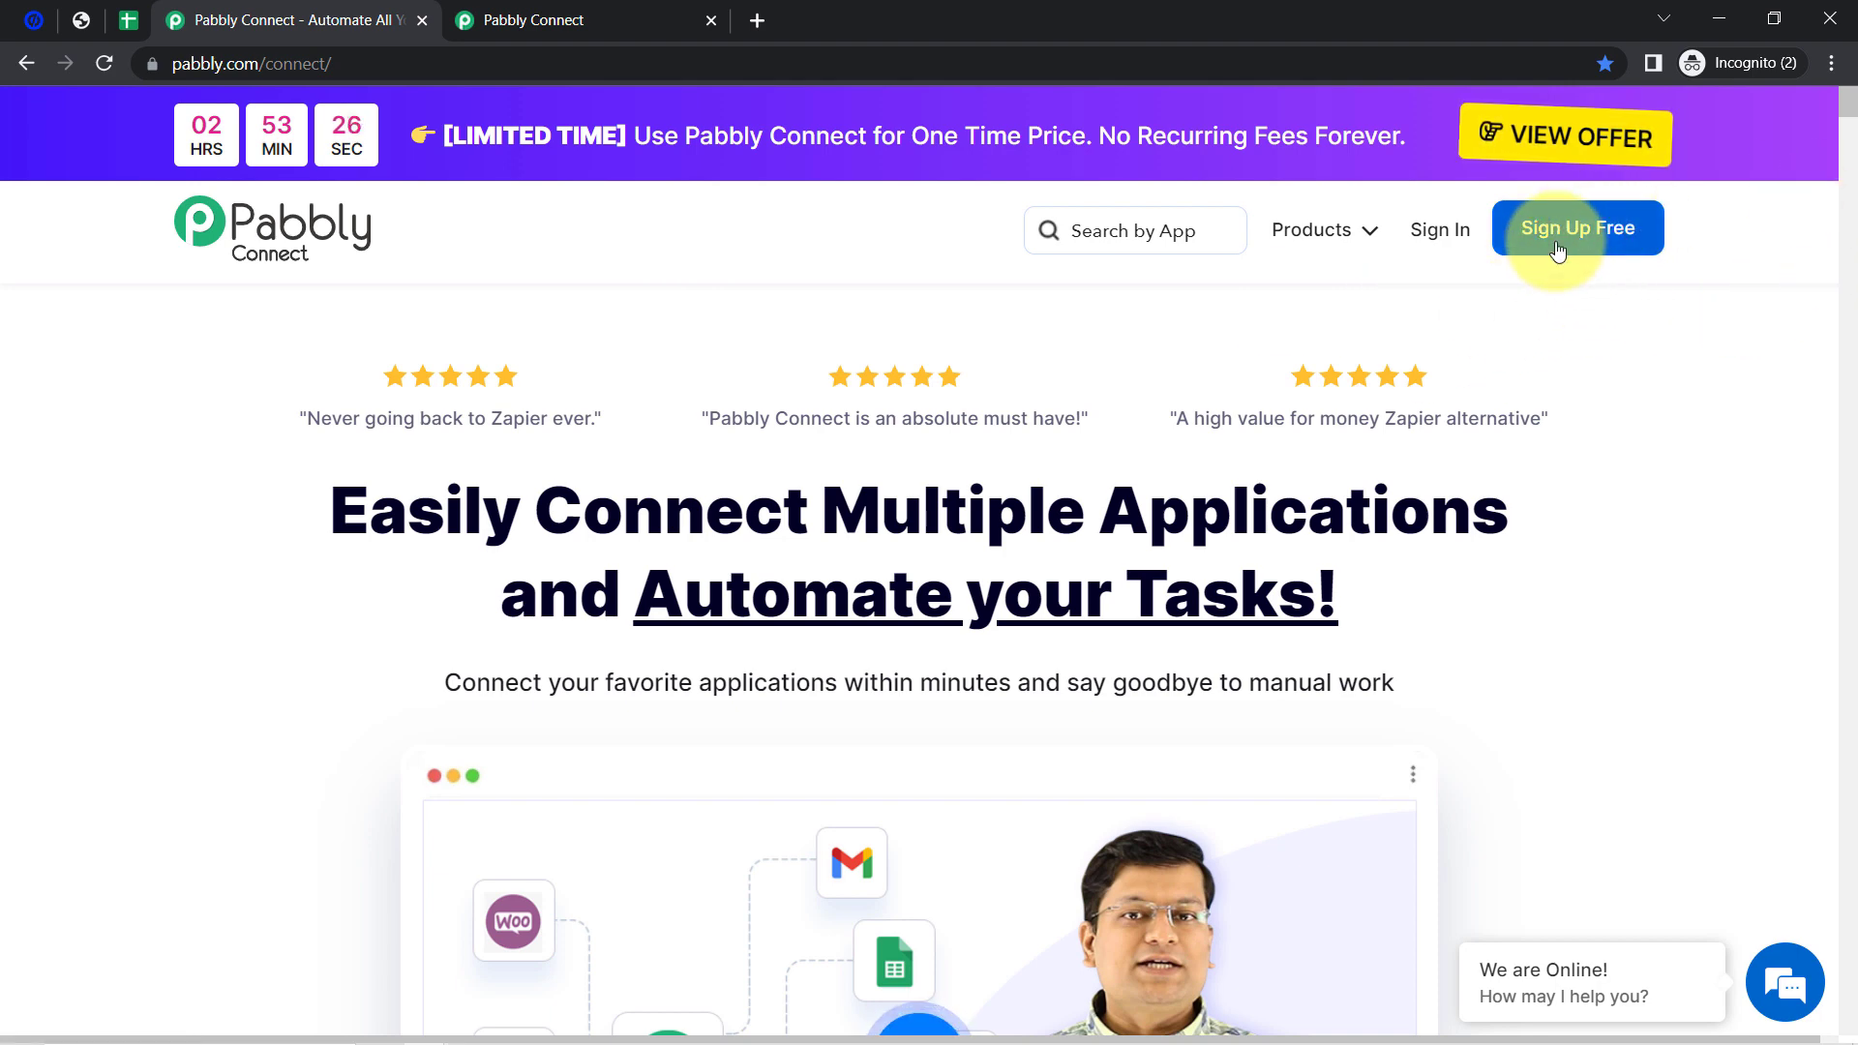
- Create a workflow named "Add Unbounce Form Responses to Google Sheets" from the Pabbly Connect dashboard
left_click(555, 10)
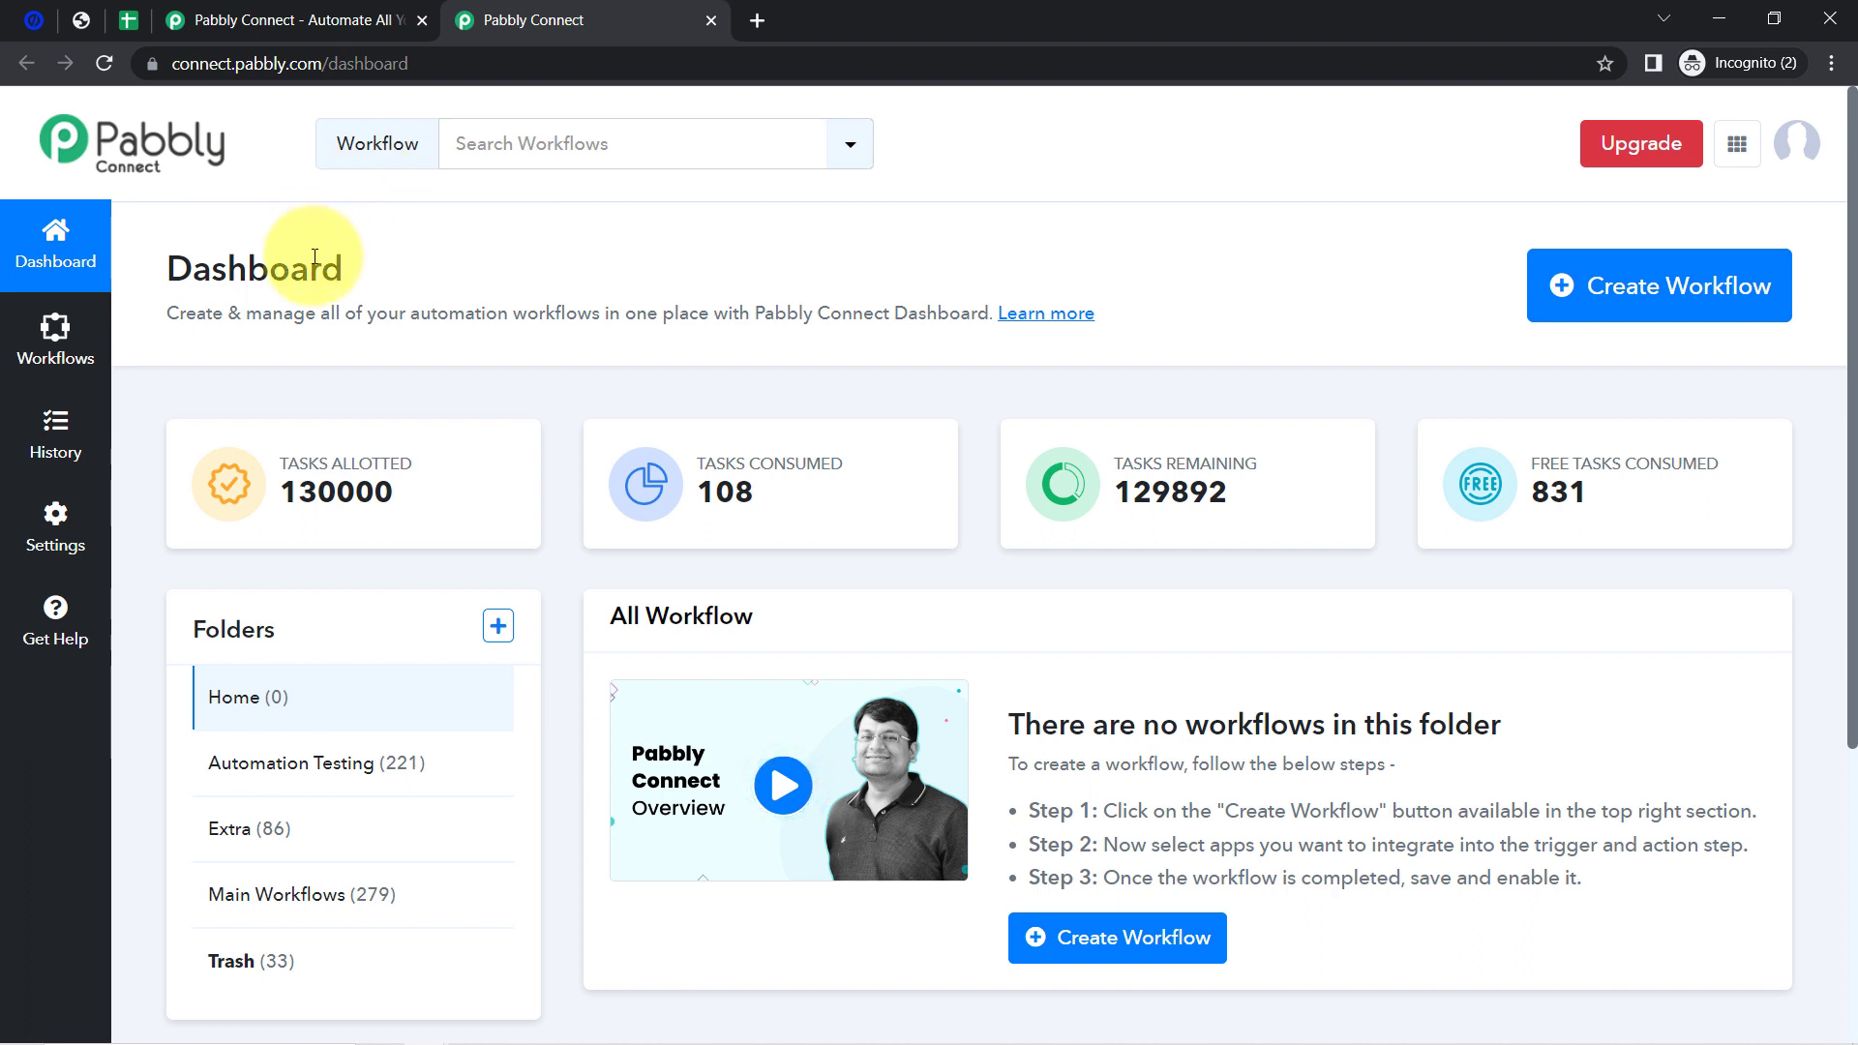
left_click_drag(193, 271, 325, 282)
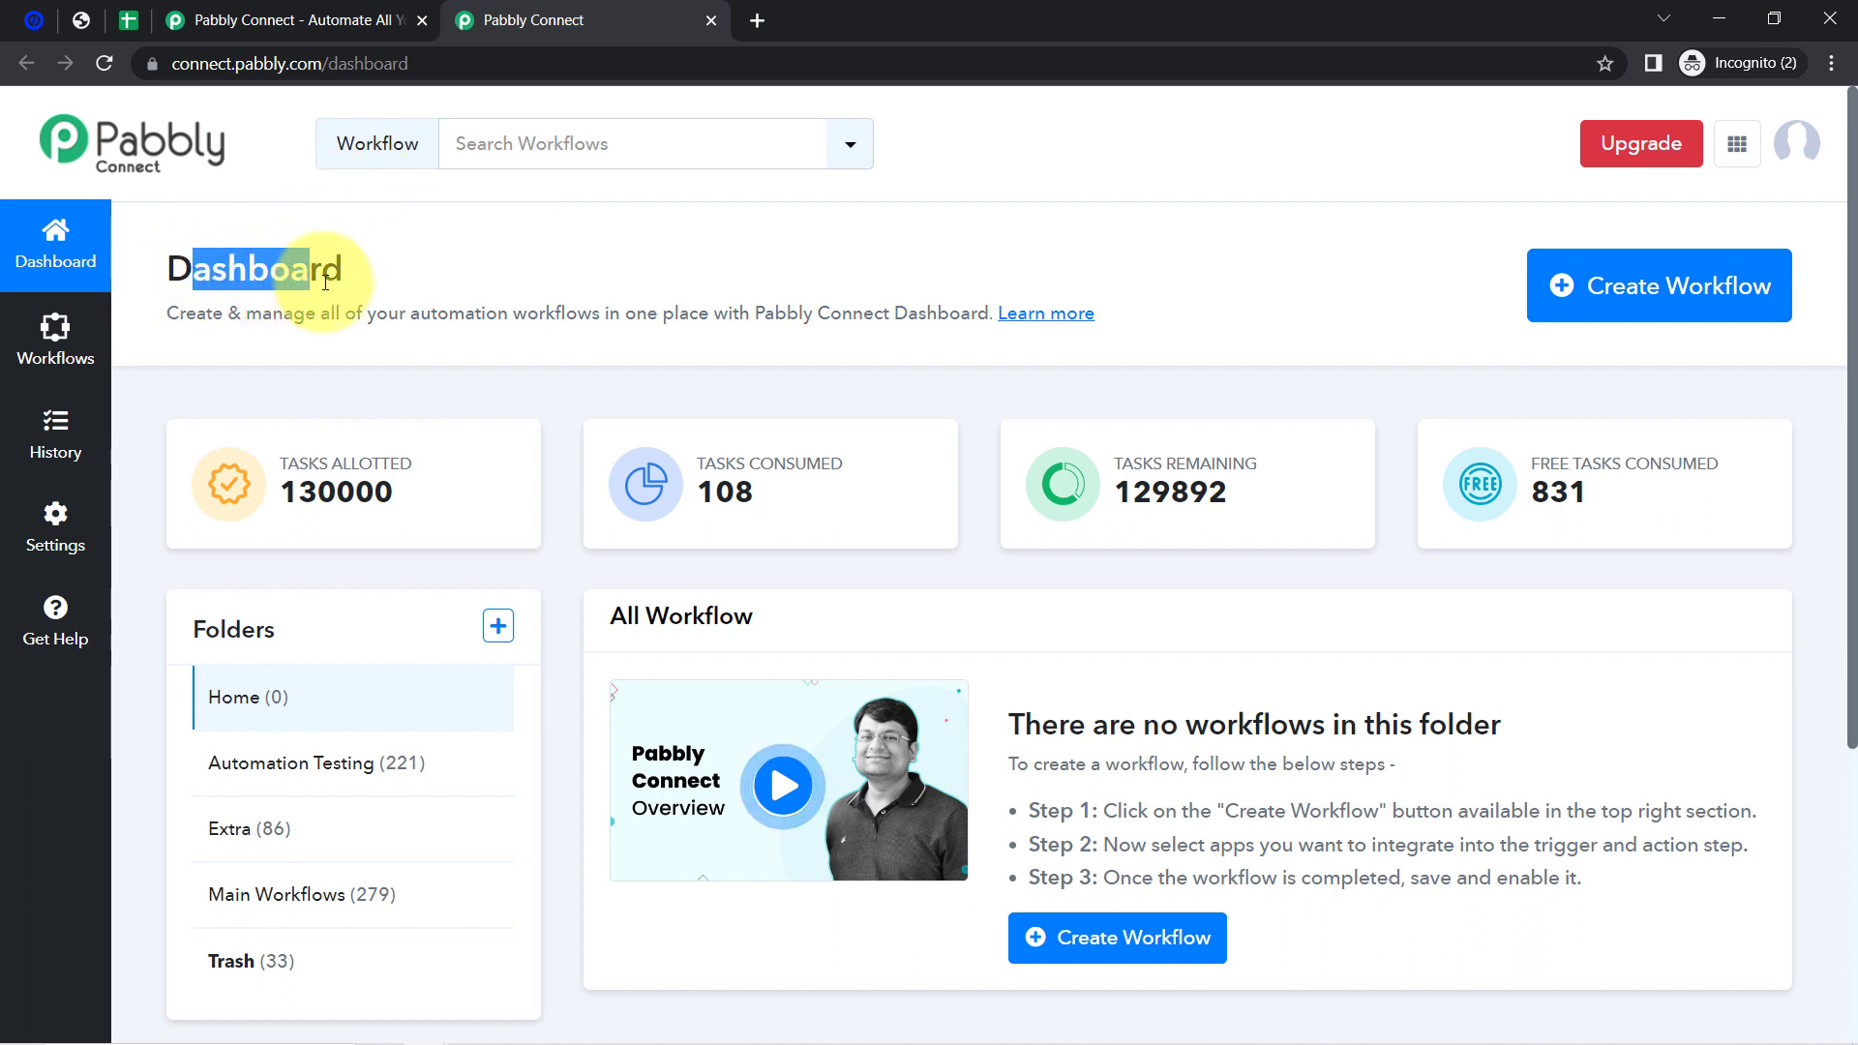
left_click(1621, 287)
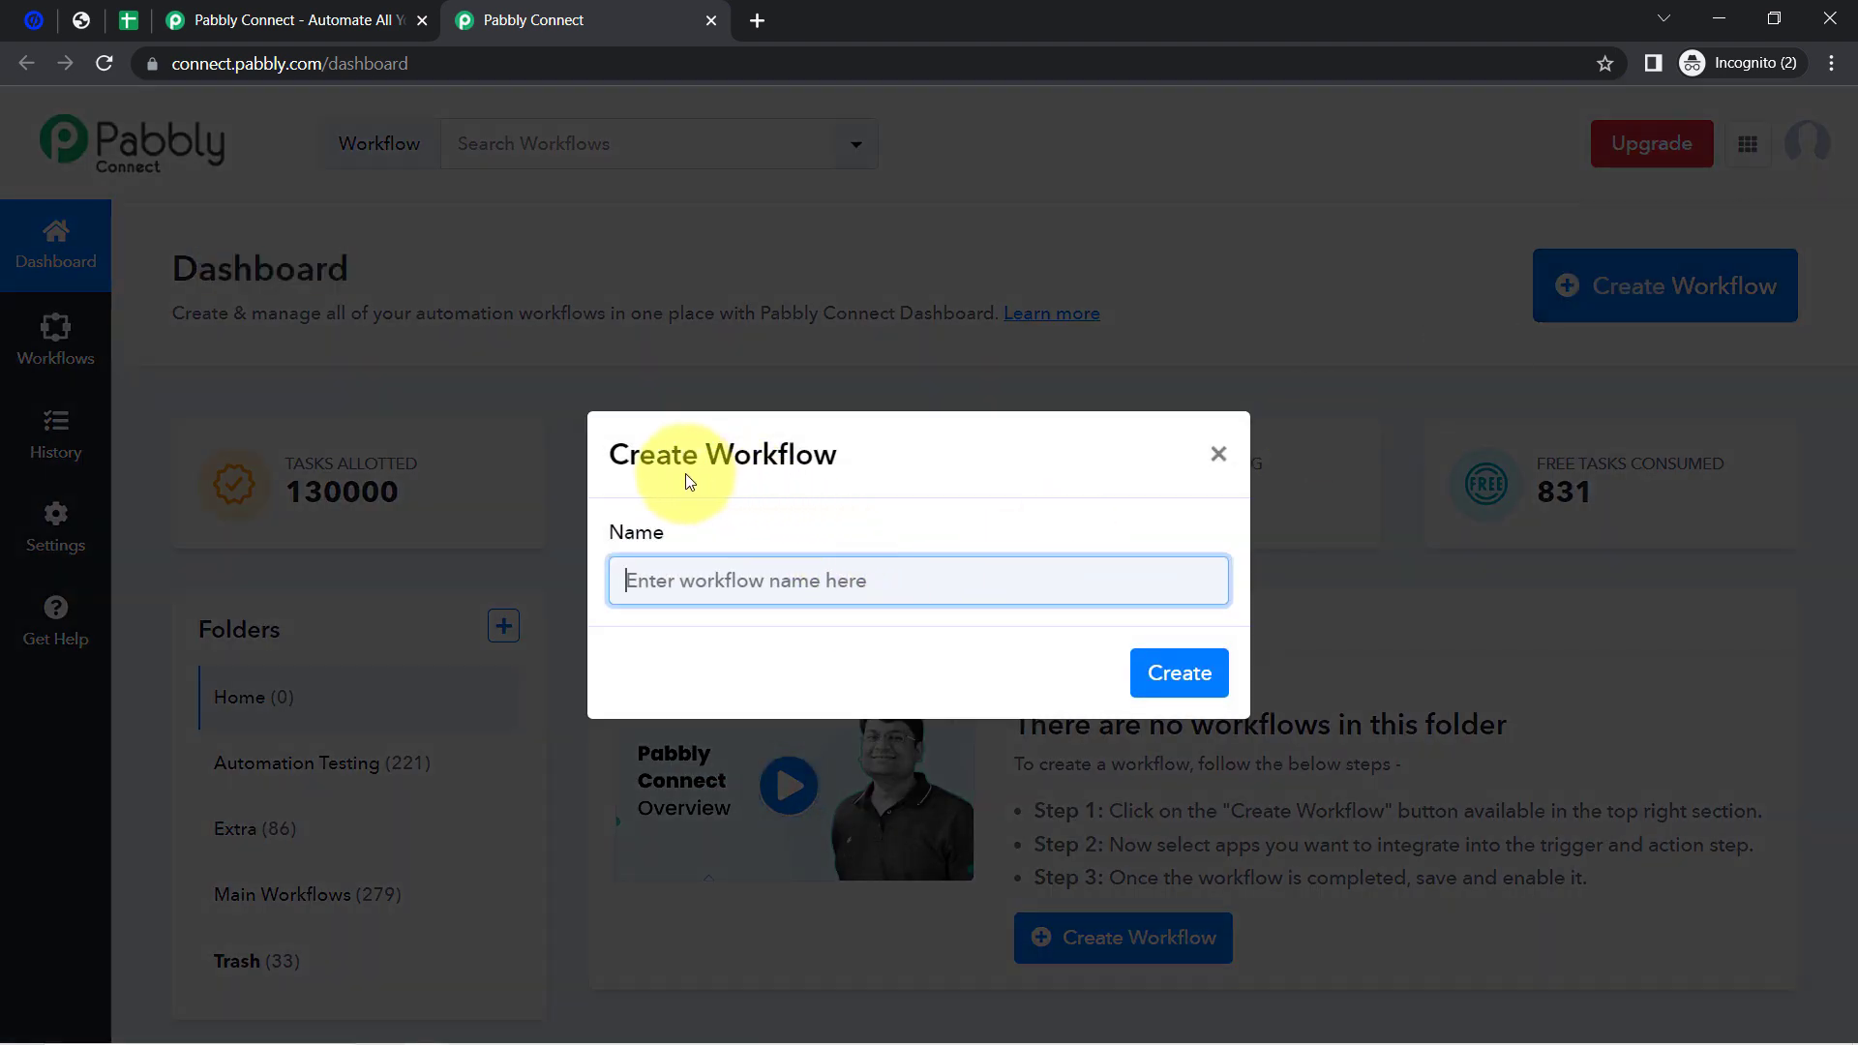
left_click_drag(641, 451, 761, 447)
double_click(765, 450)
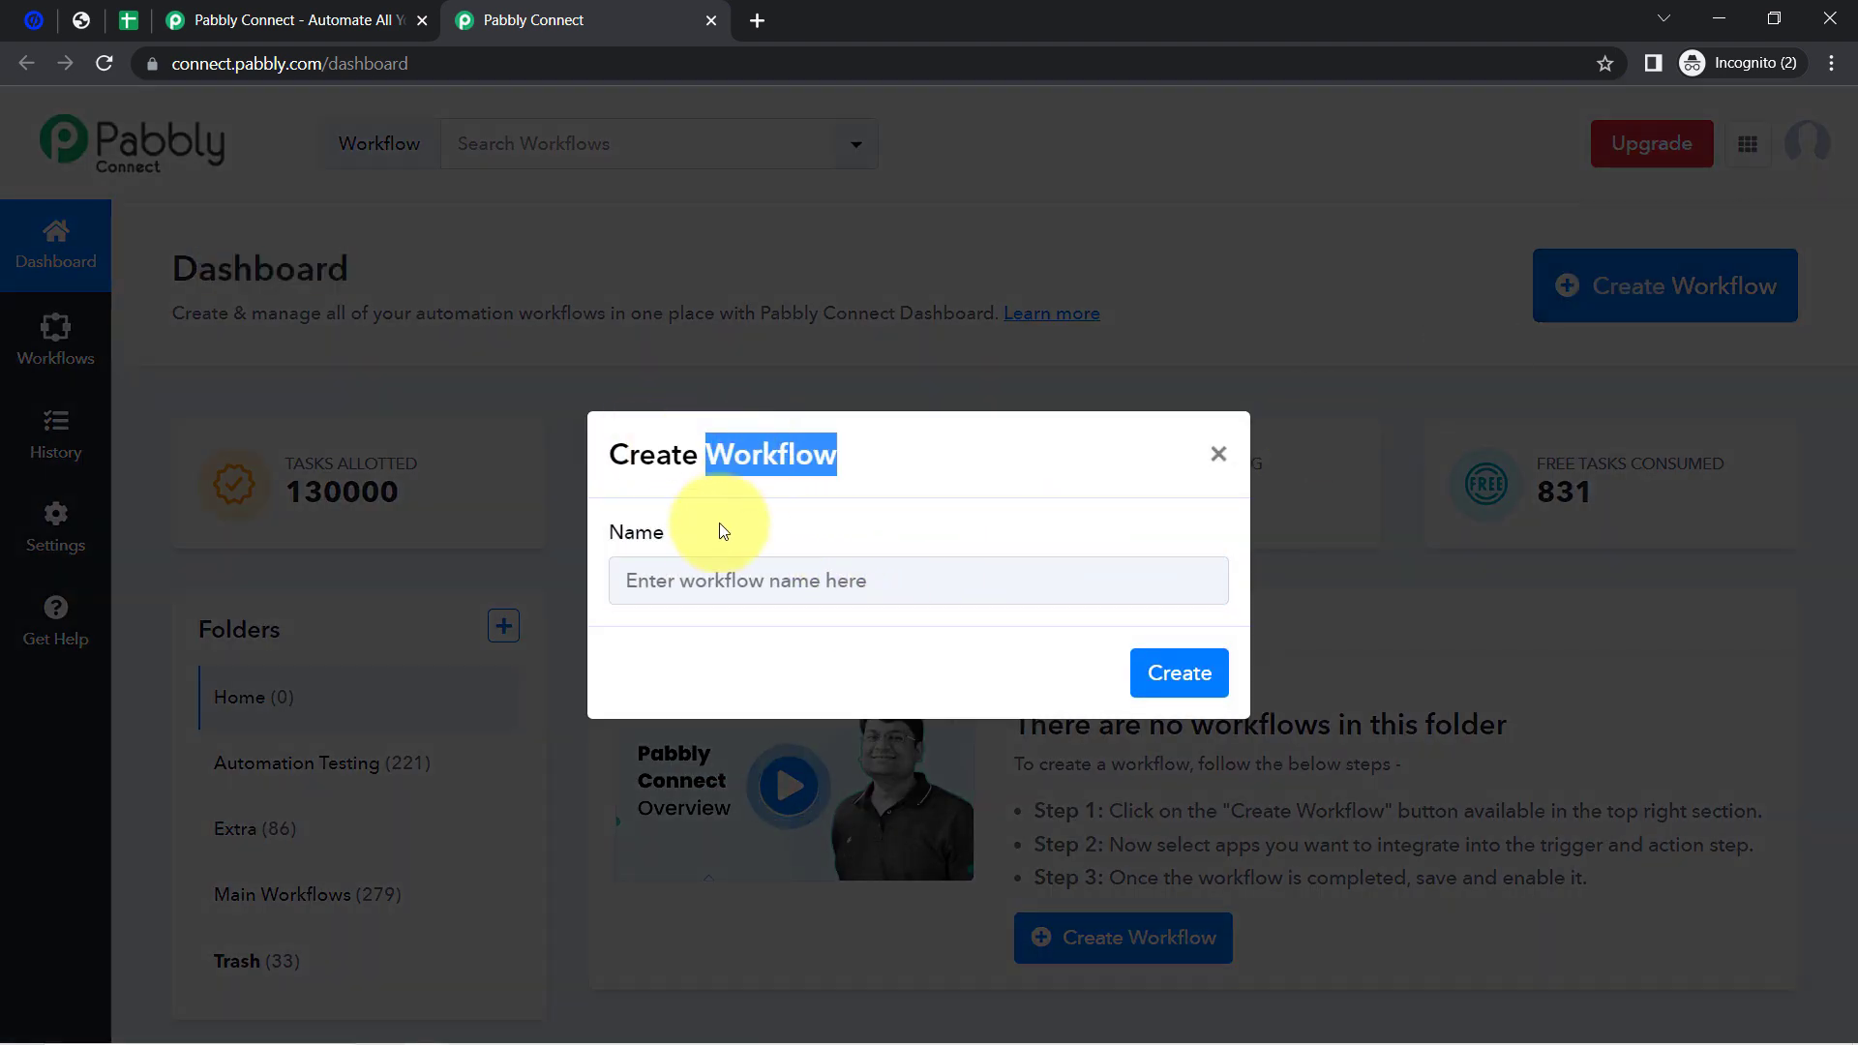
left_click(695, 584)
type("Add Unbounce Form Responses to Google Sheets")
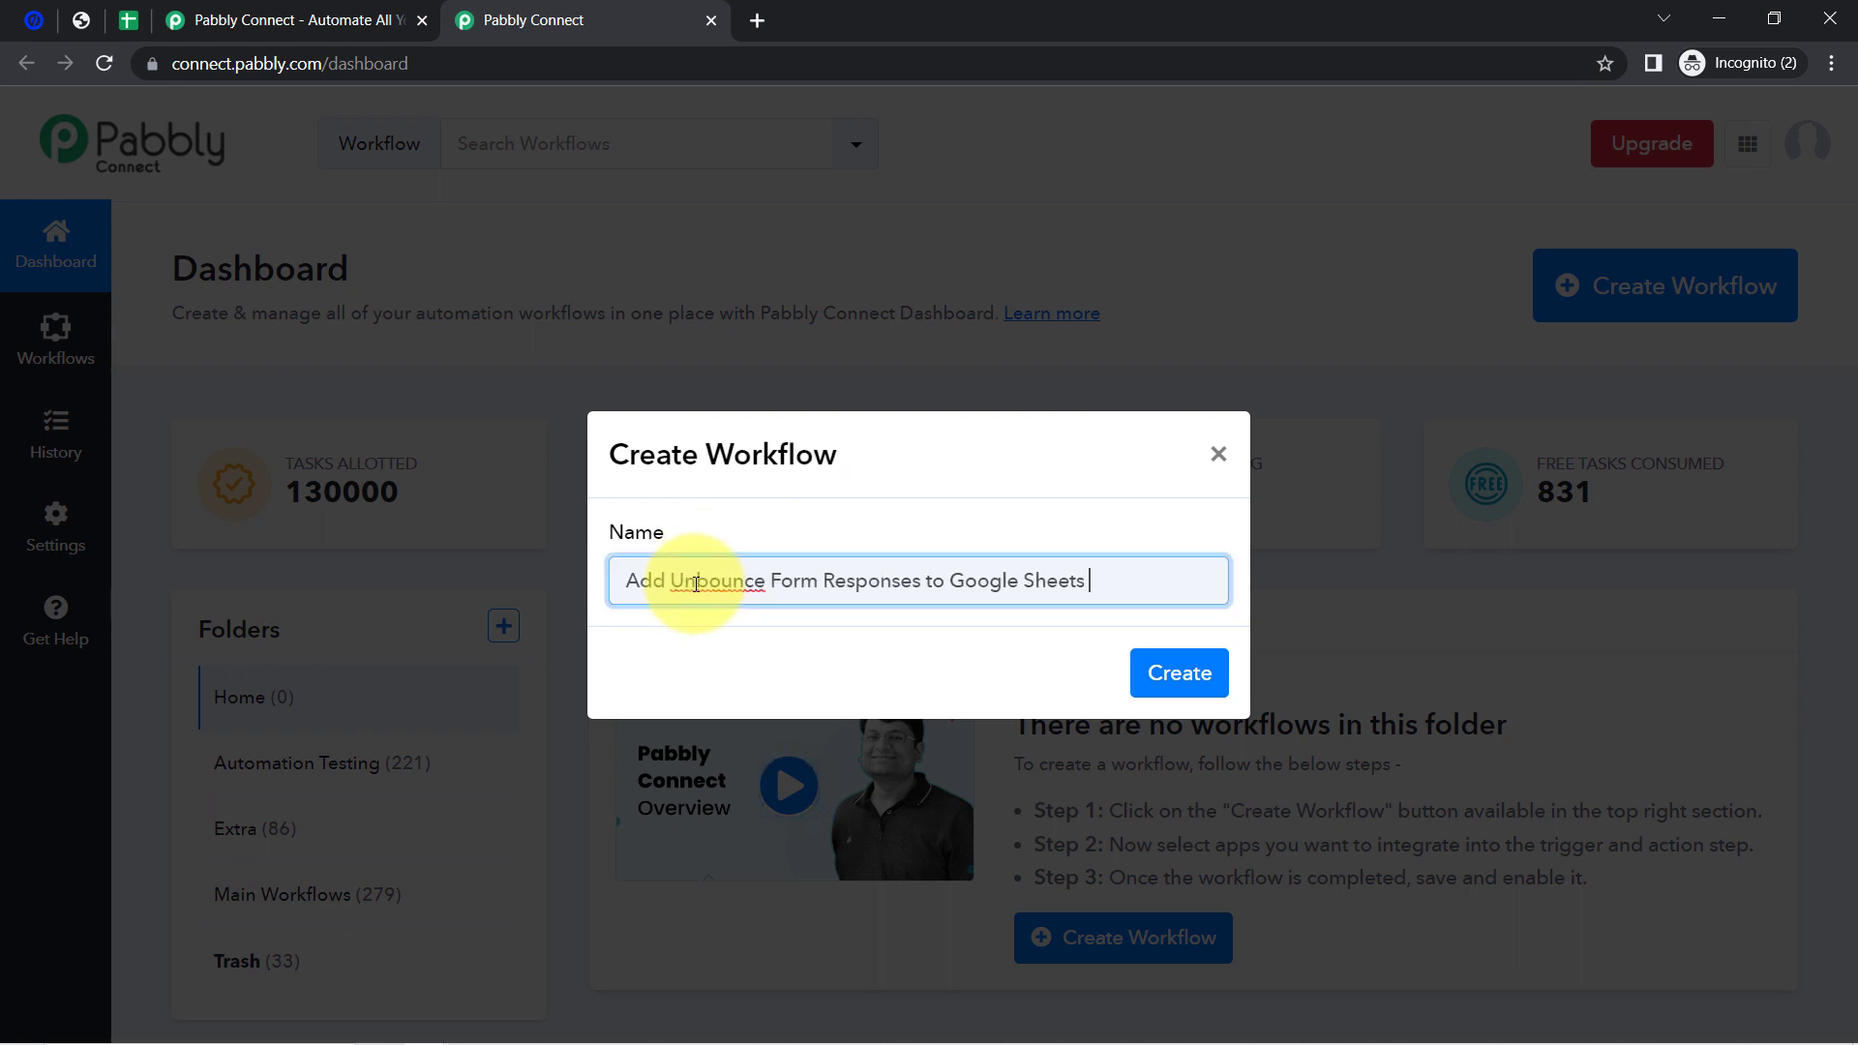
left_click_drag(641, 578, 736, 578)
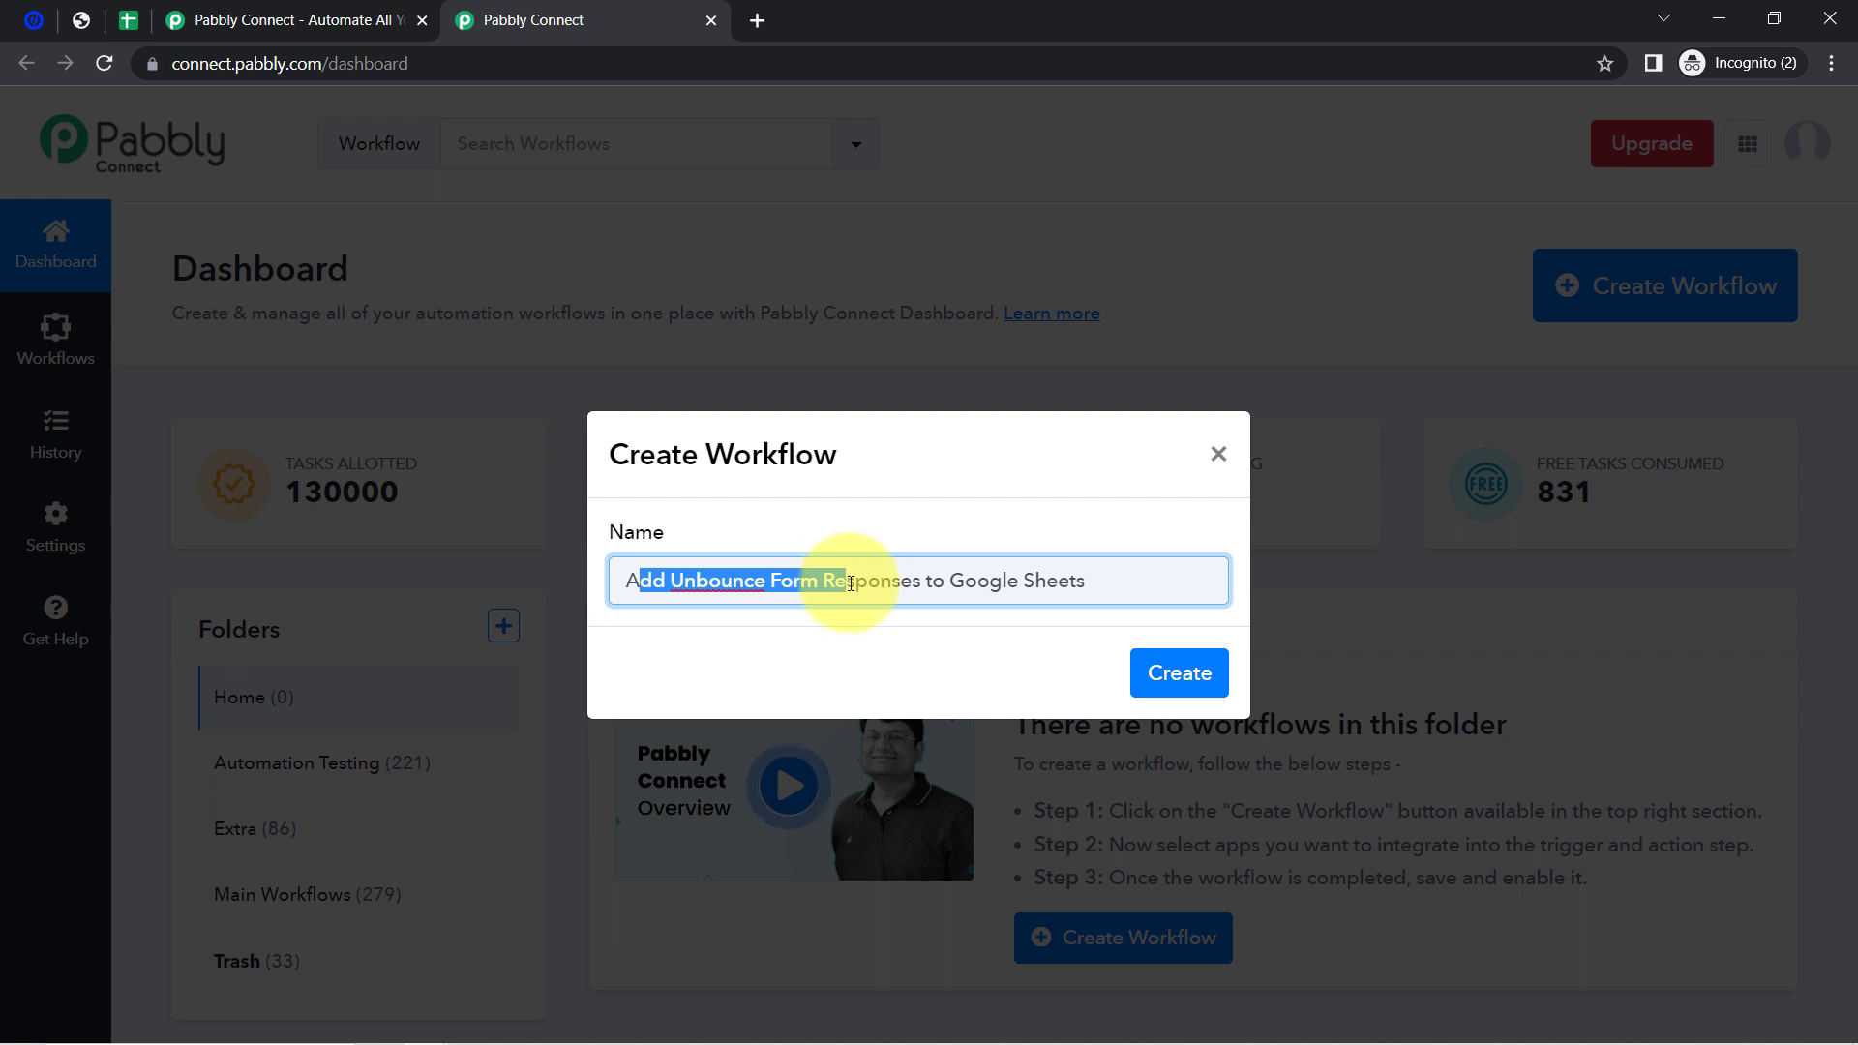
left_click_drag(961, 592, 1048, 591)
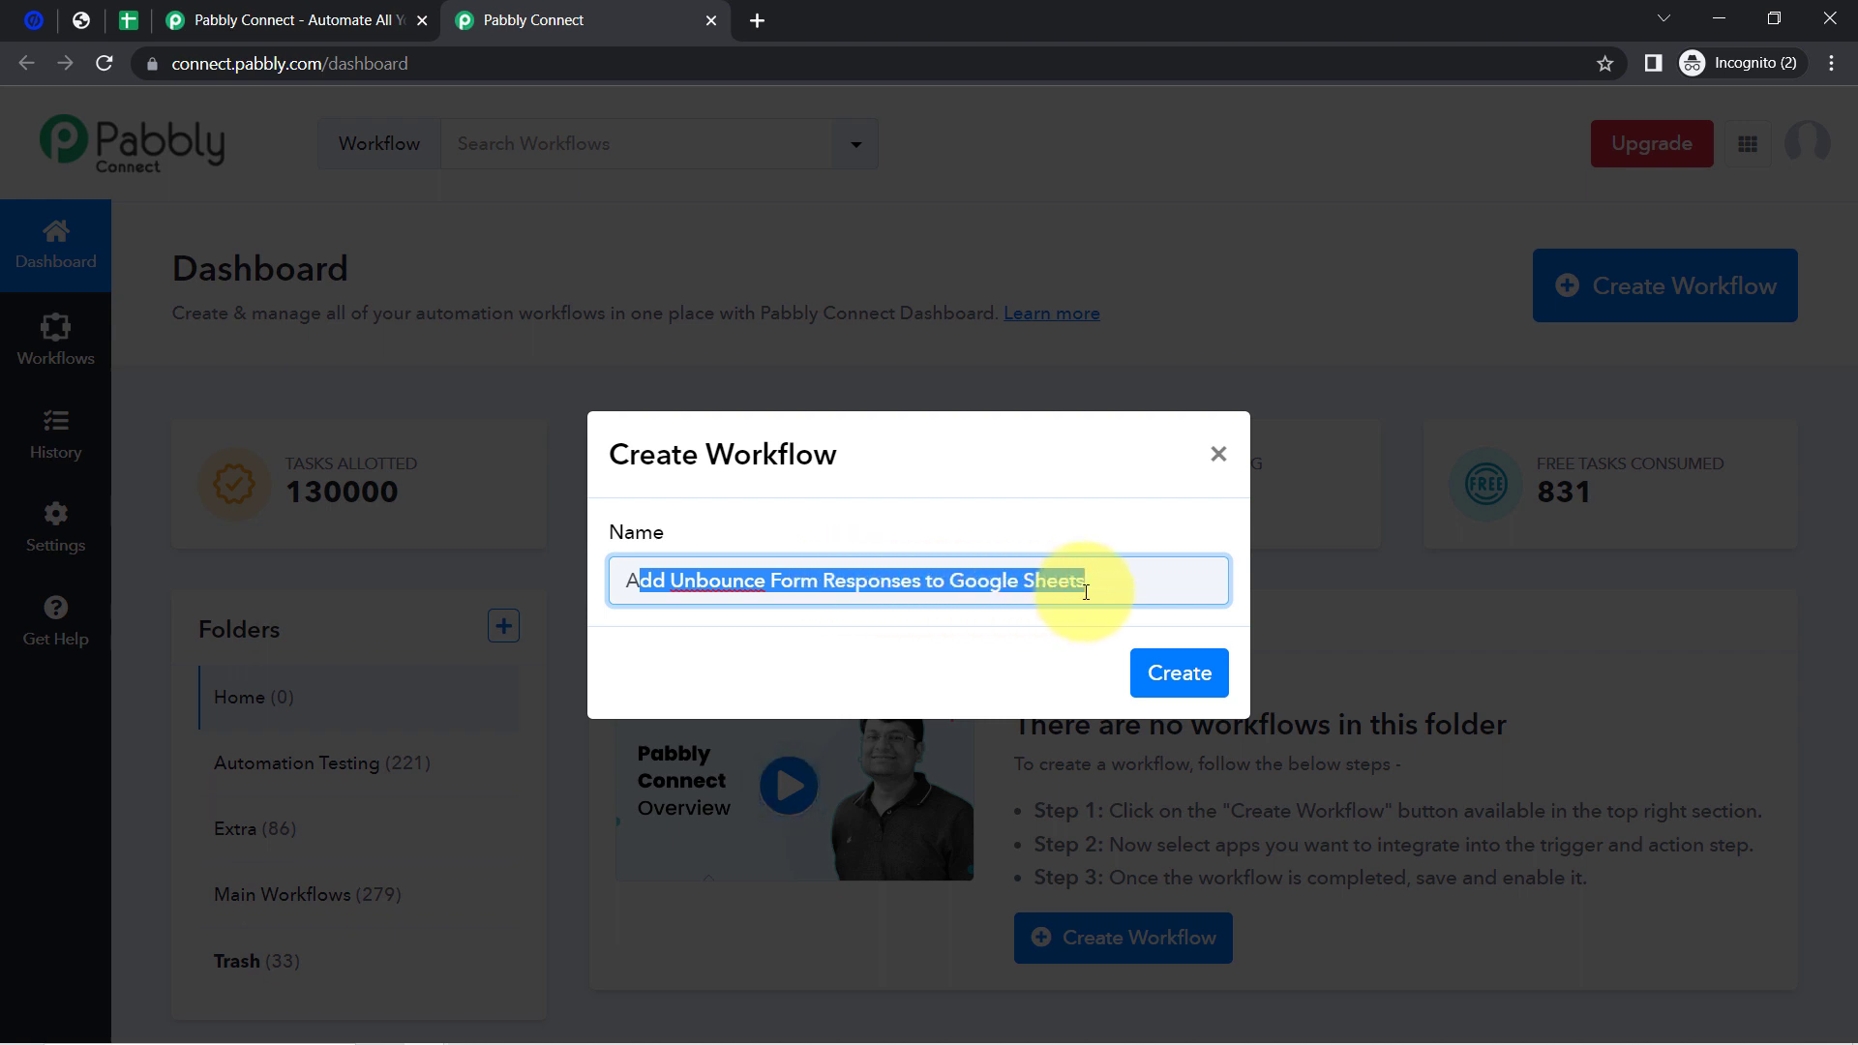
left_click(1086, 591)
left_click(1180, 672)
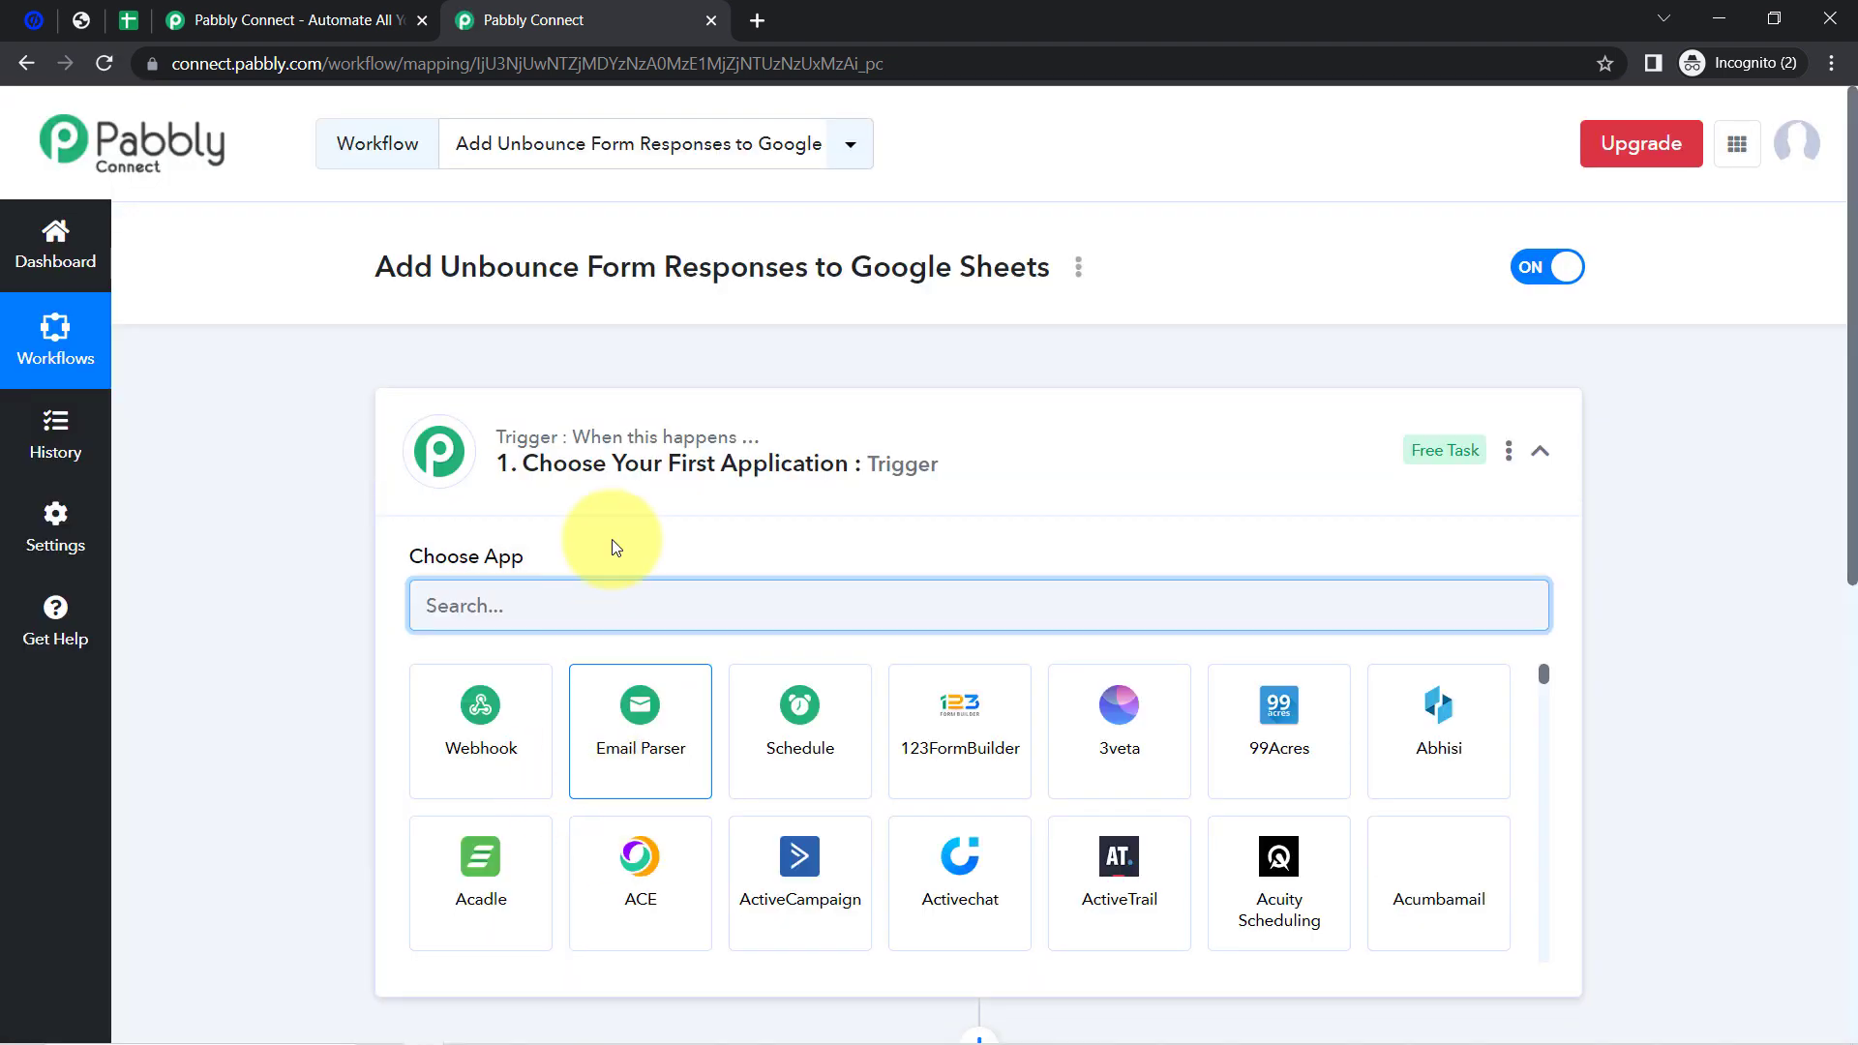
- Choose Unbounce as the workflow's trigger application
left_click(614, 456)
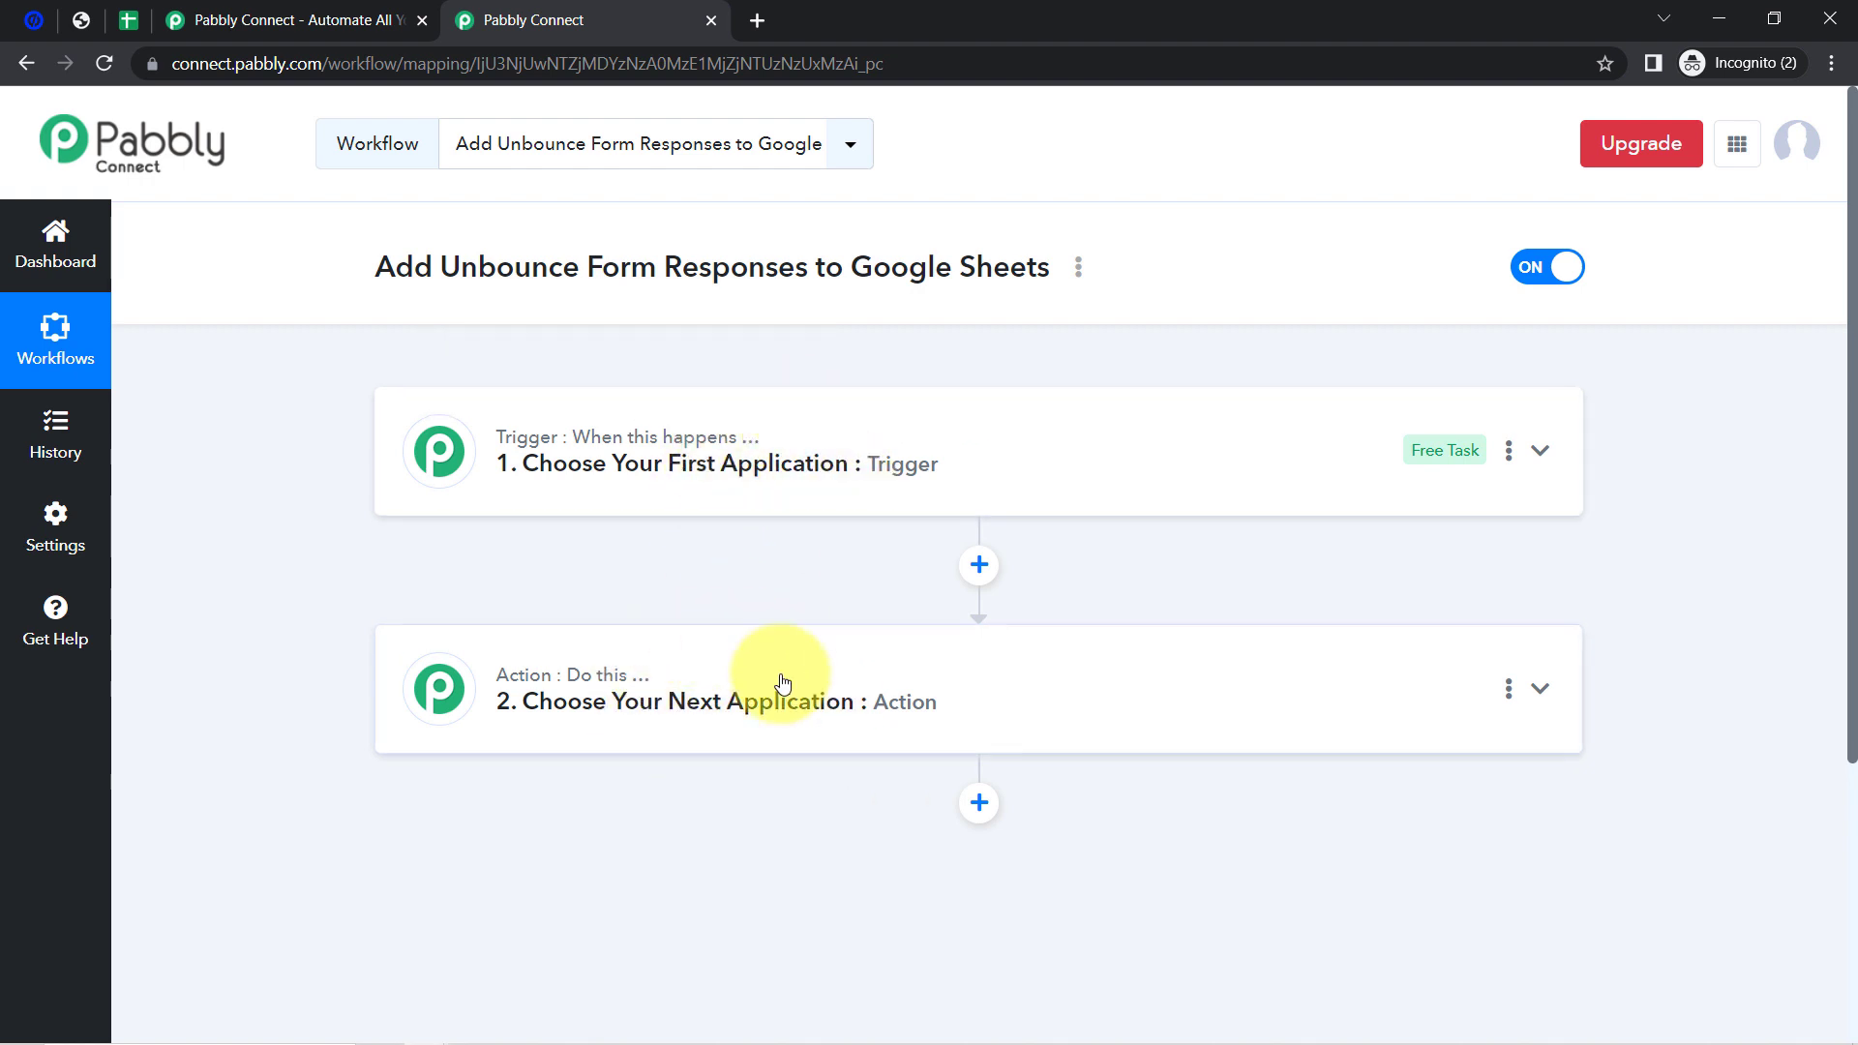
mouse_move(730, 513)
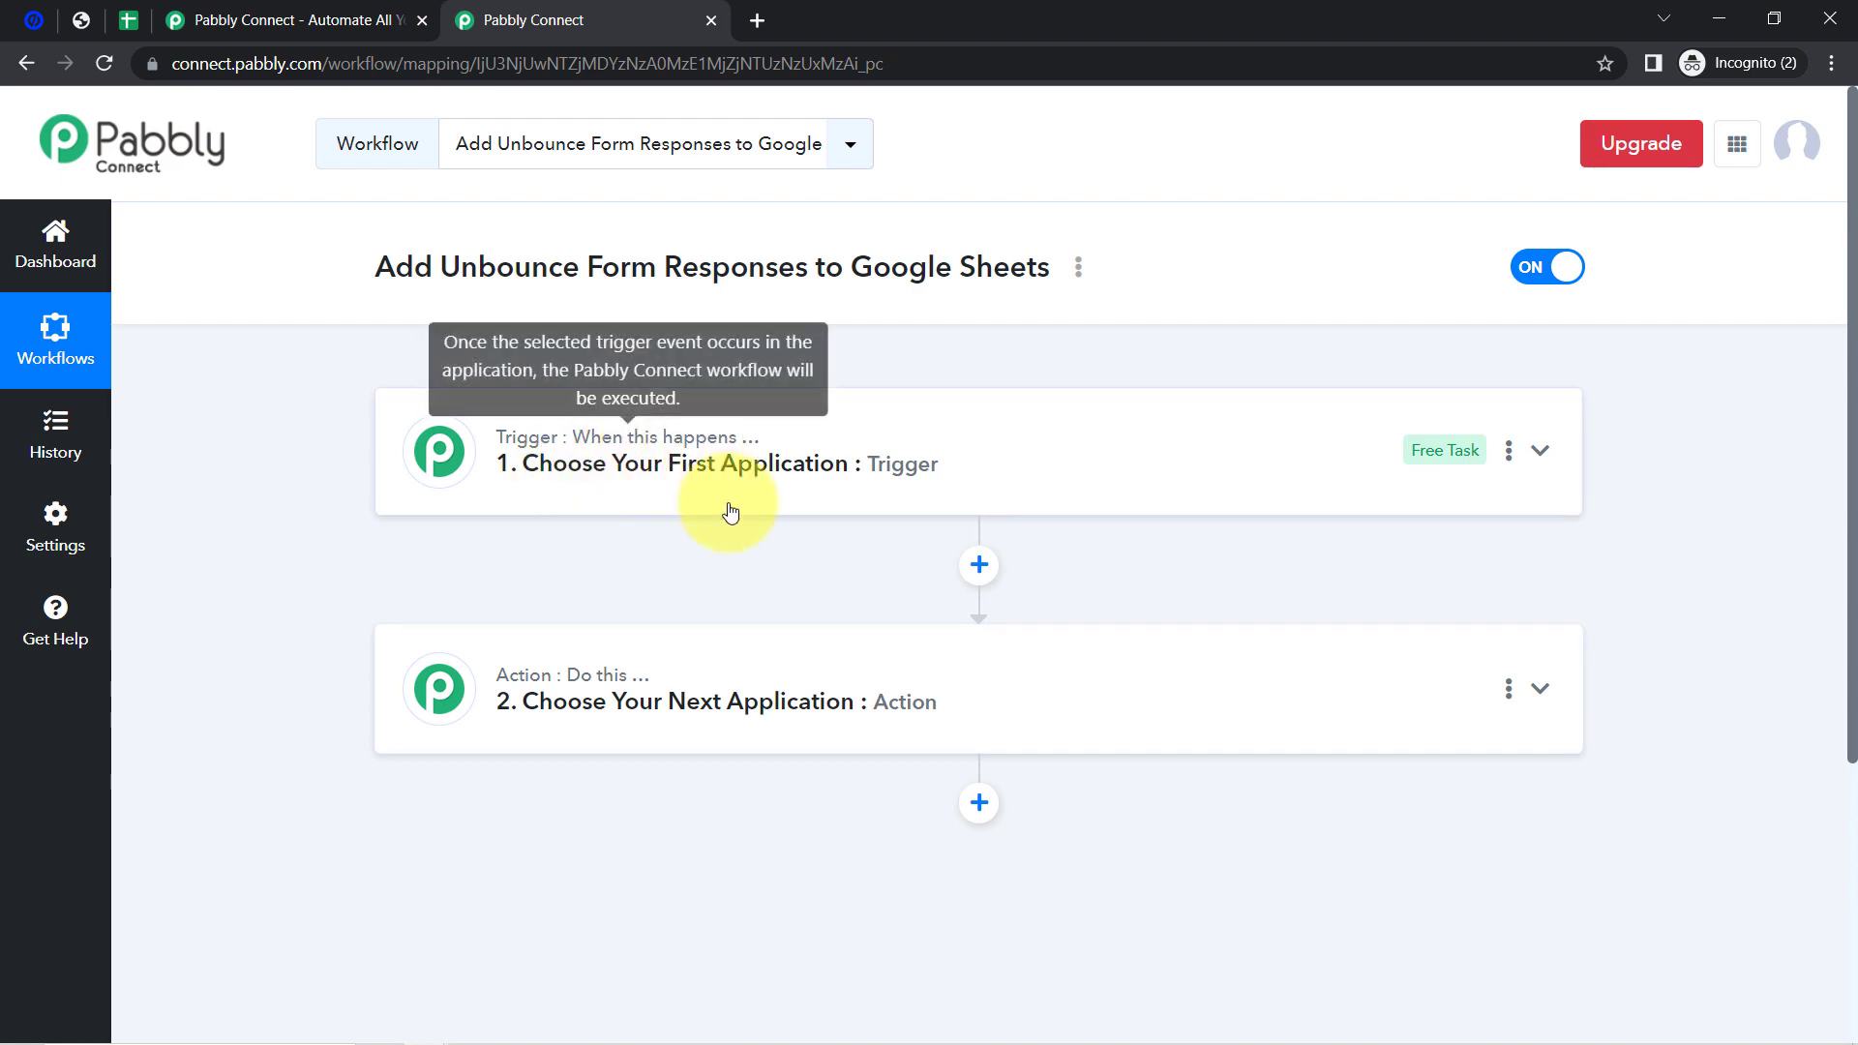
left_click(623, 475)
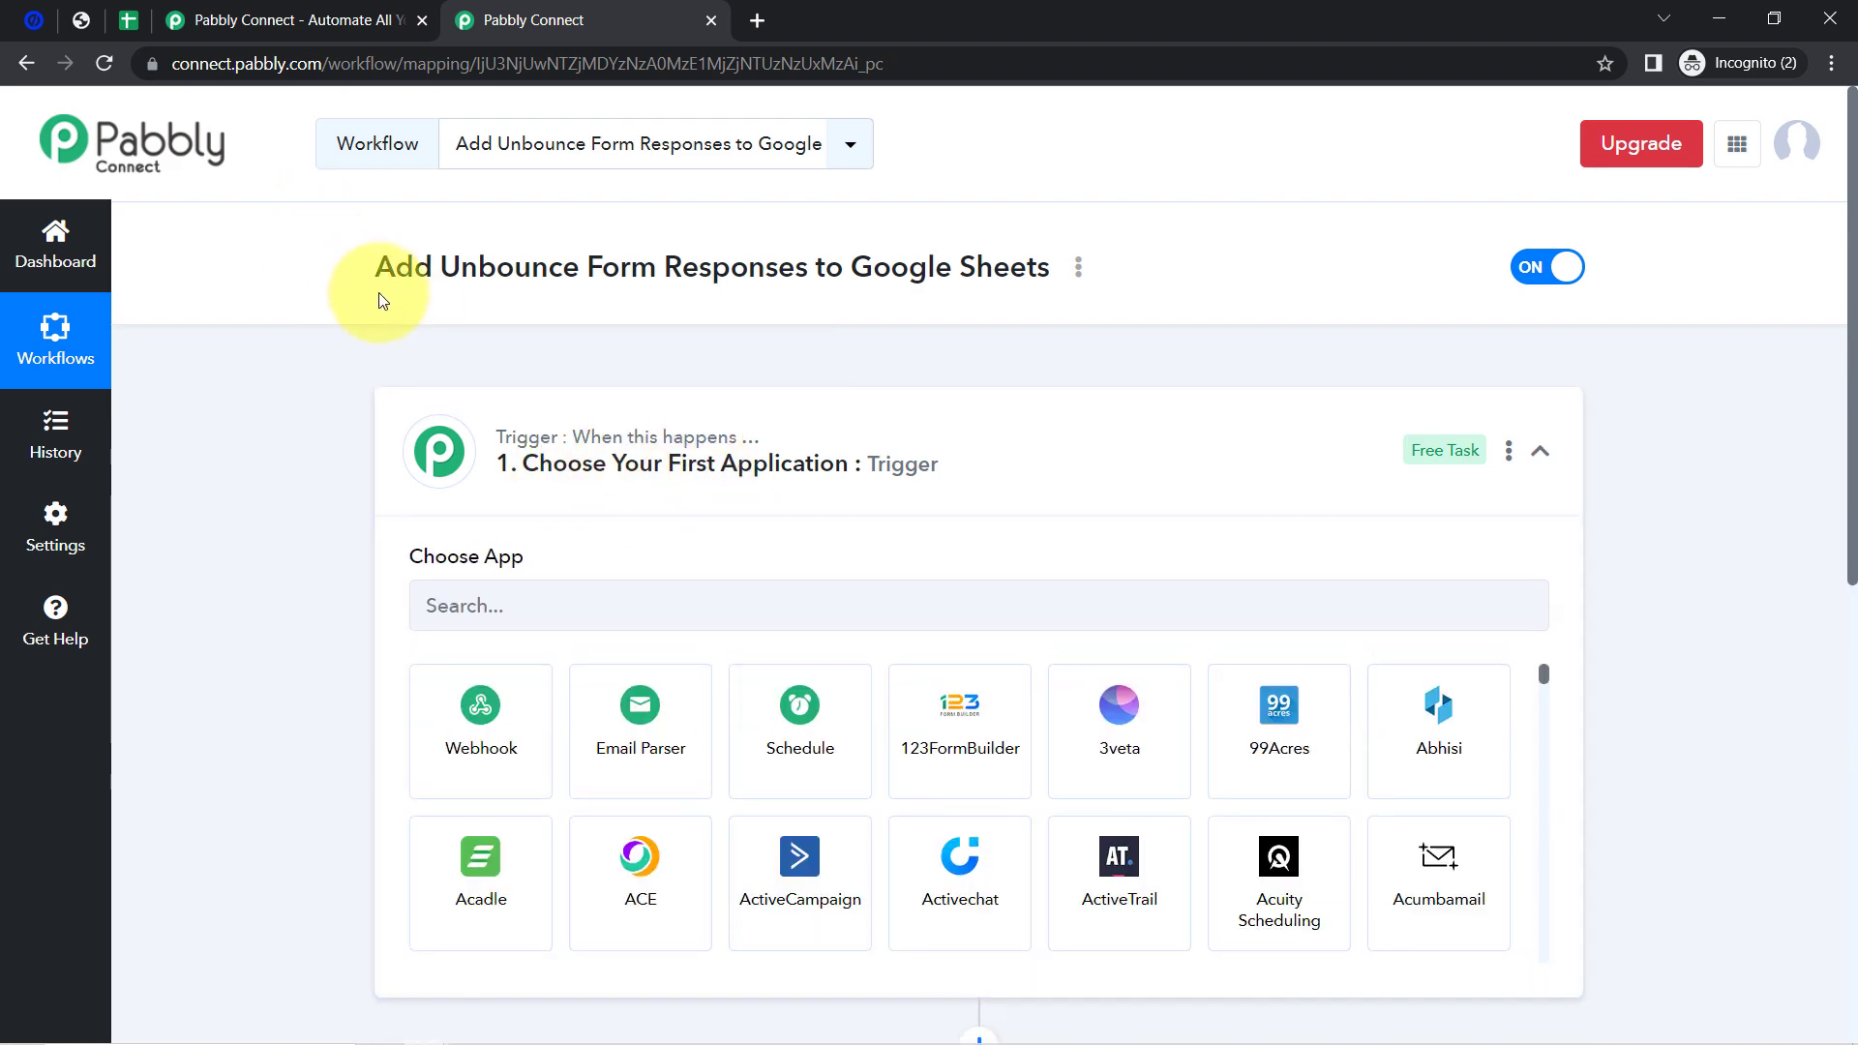
left_click_drag(387, 290, 852, 269)
scroll(854, 368, "down", 1)
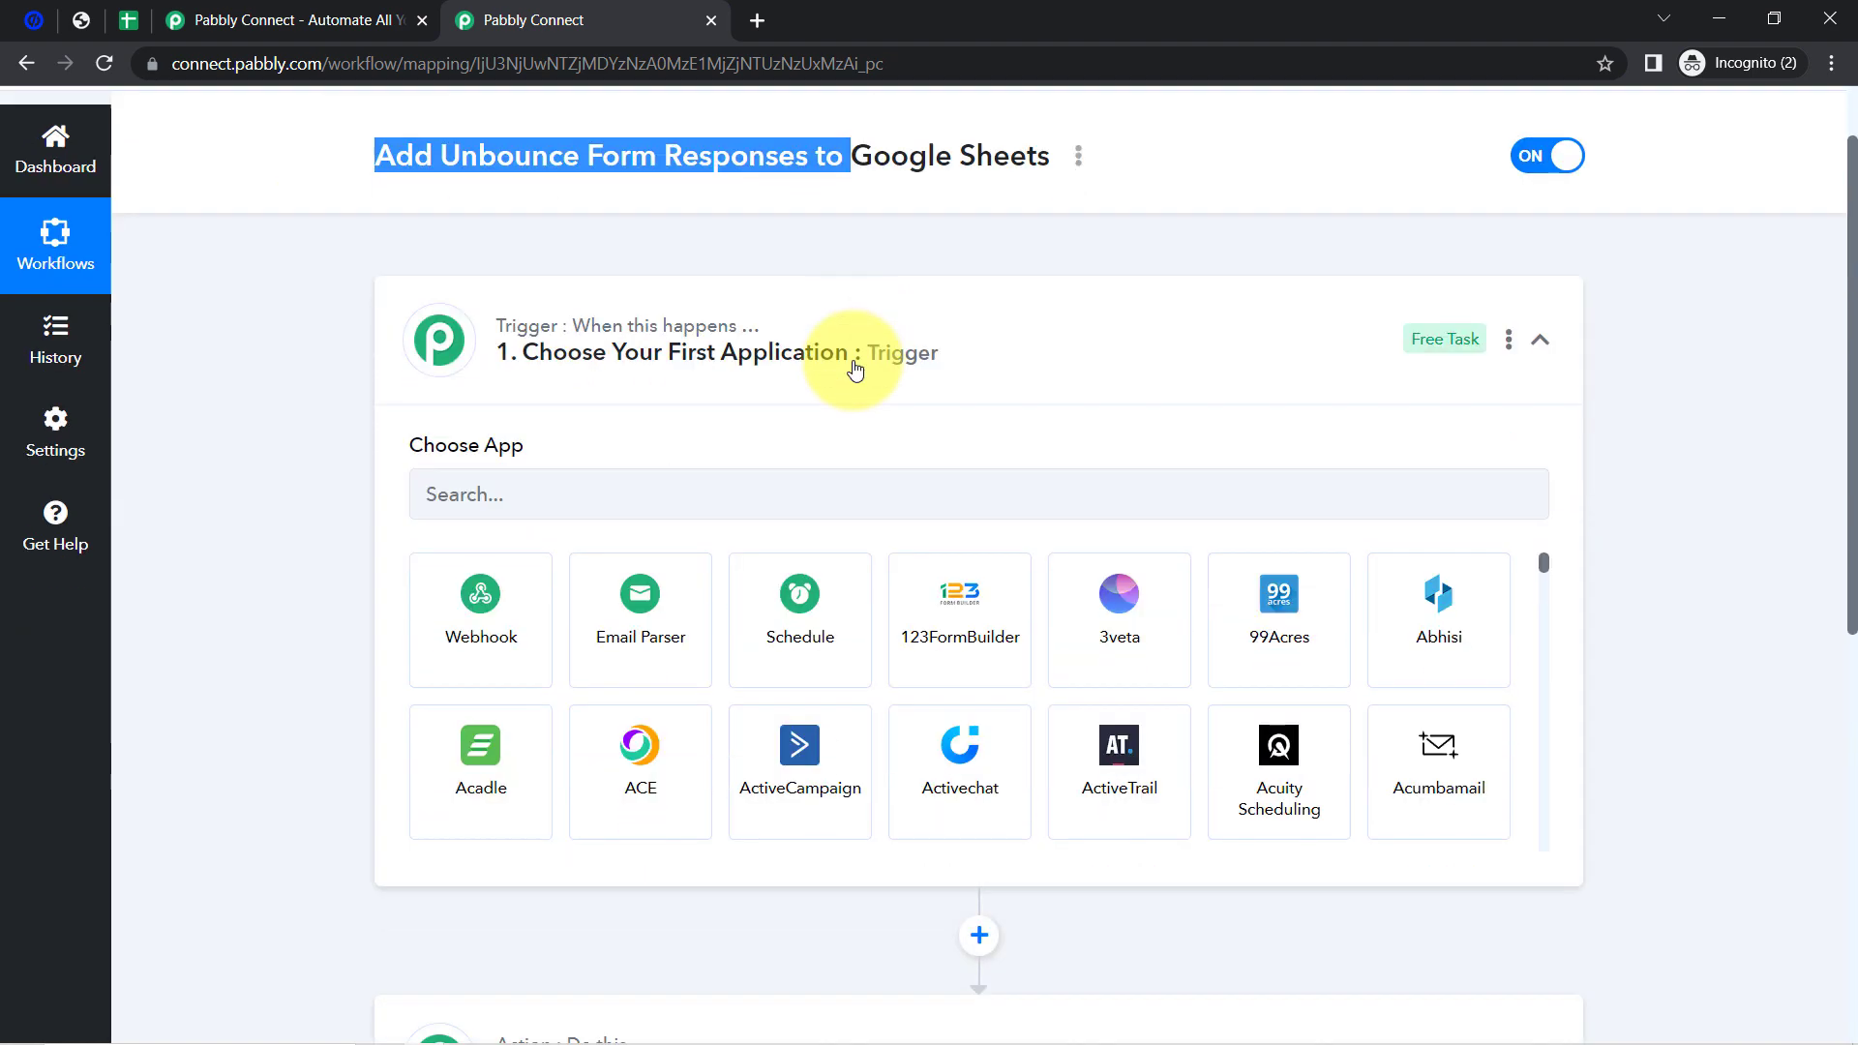
scroll(854, 369, "down", 1)
left_click(564, 364)
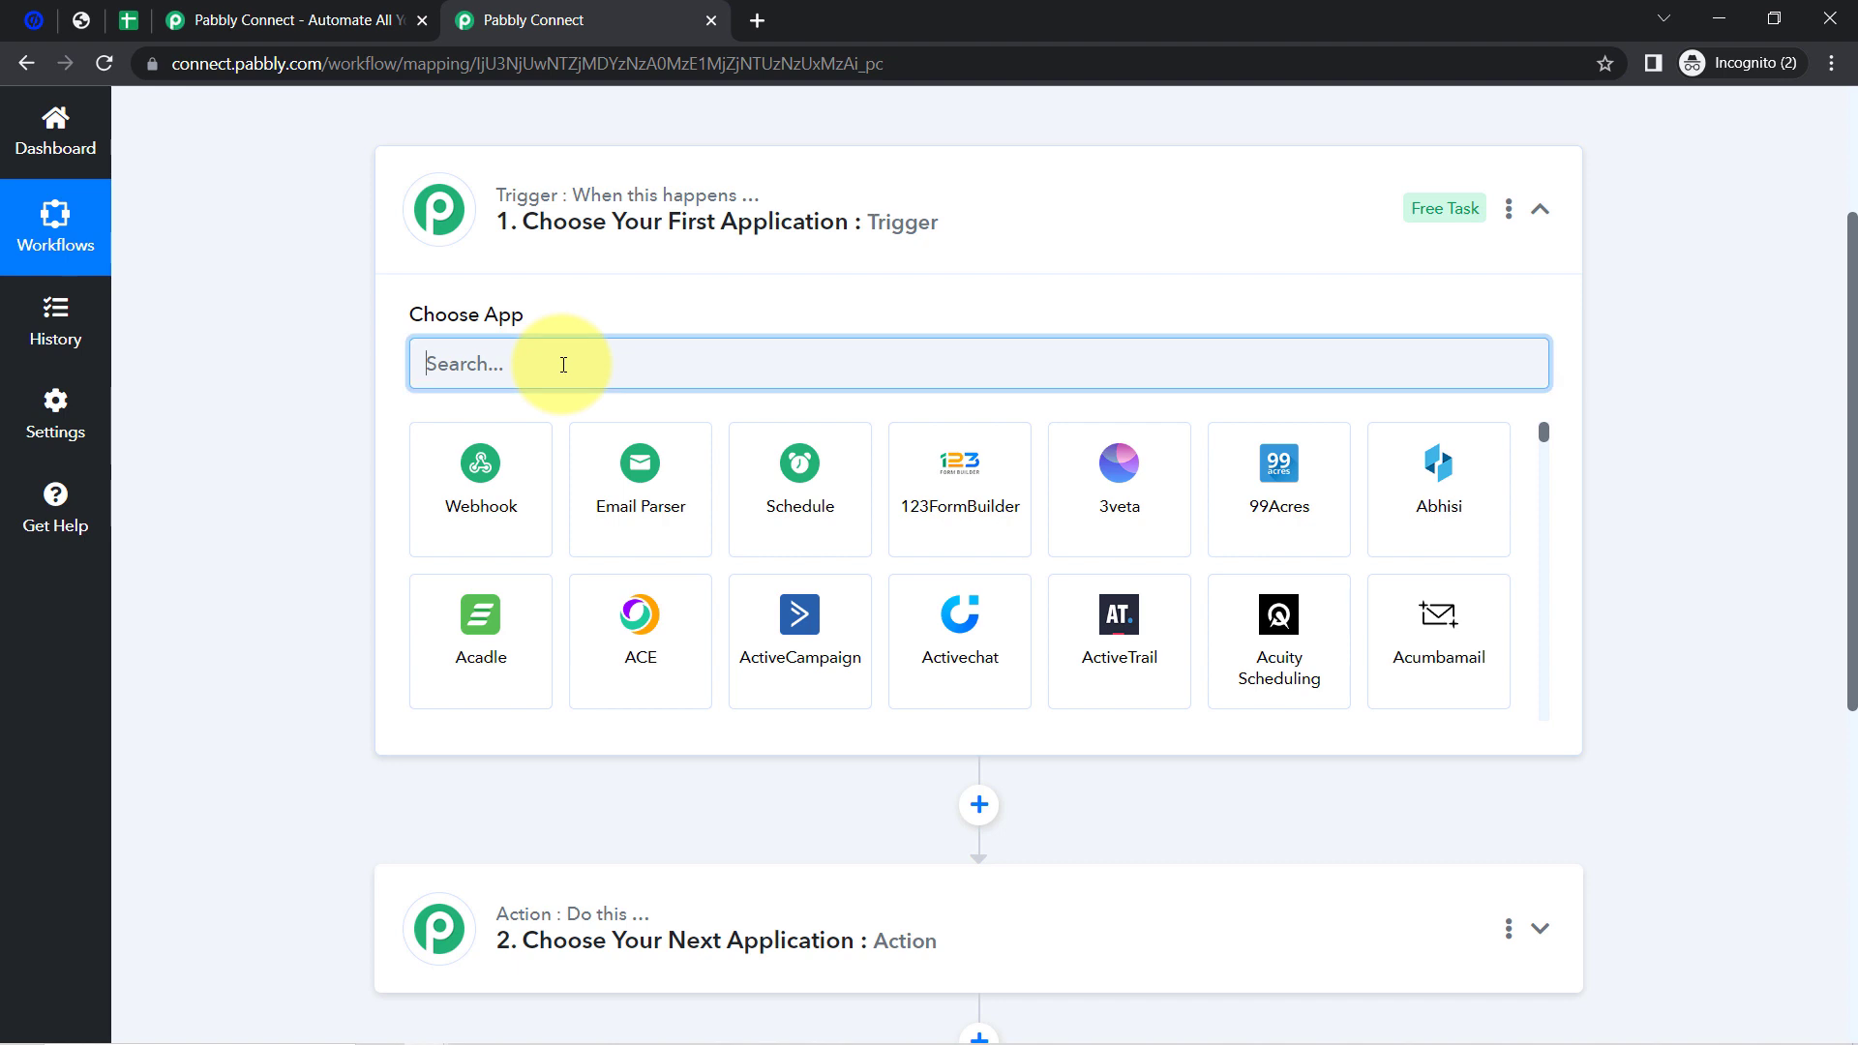
type("iunbo")
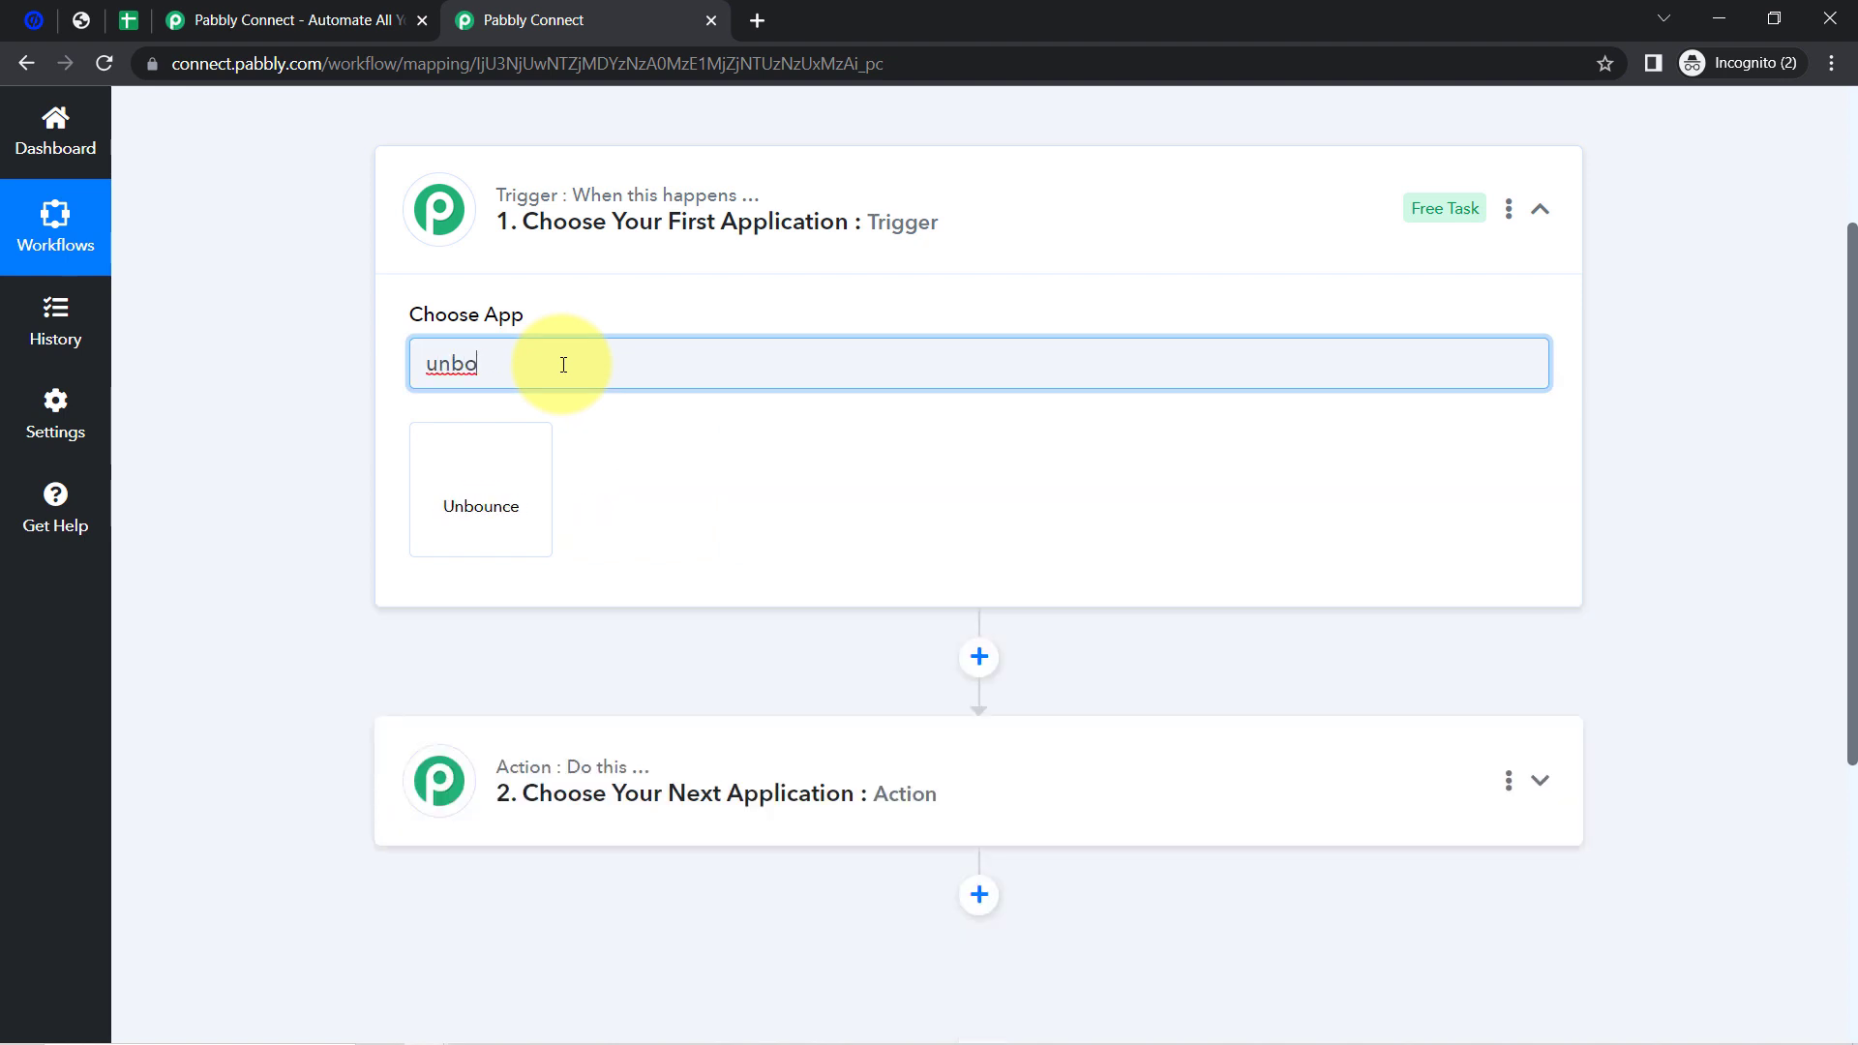
left_click(481, 448)
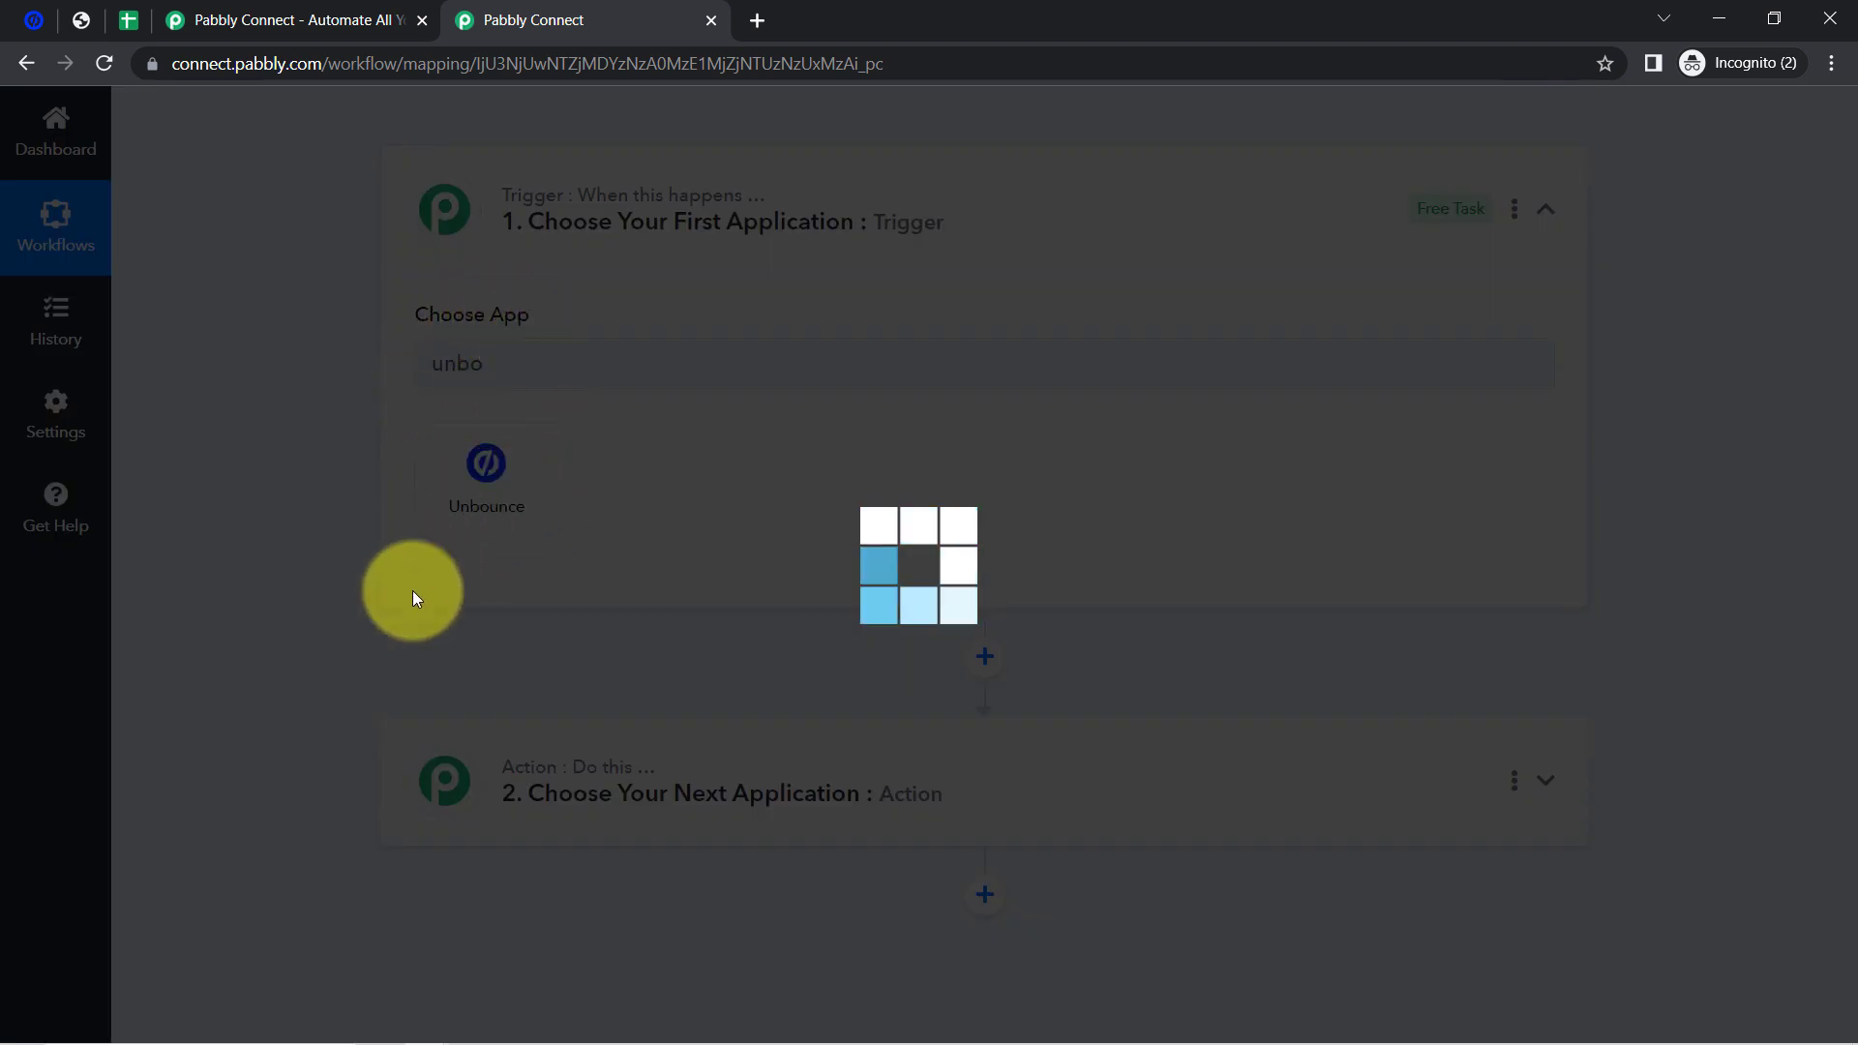
- Choose Google Sheets as the application for the workflow's action step
scroll(498, 736, "down", 3)
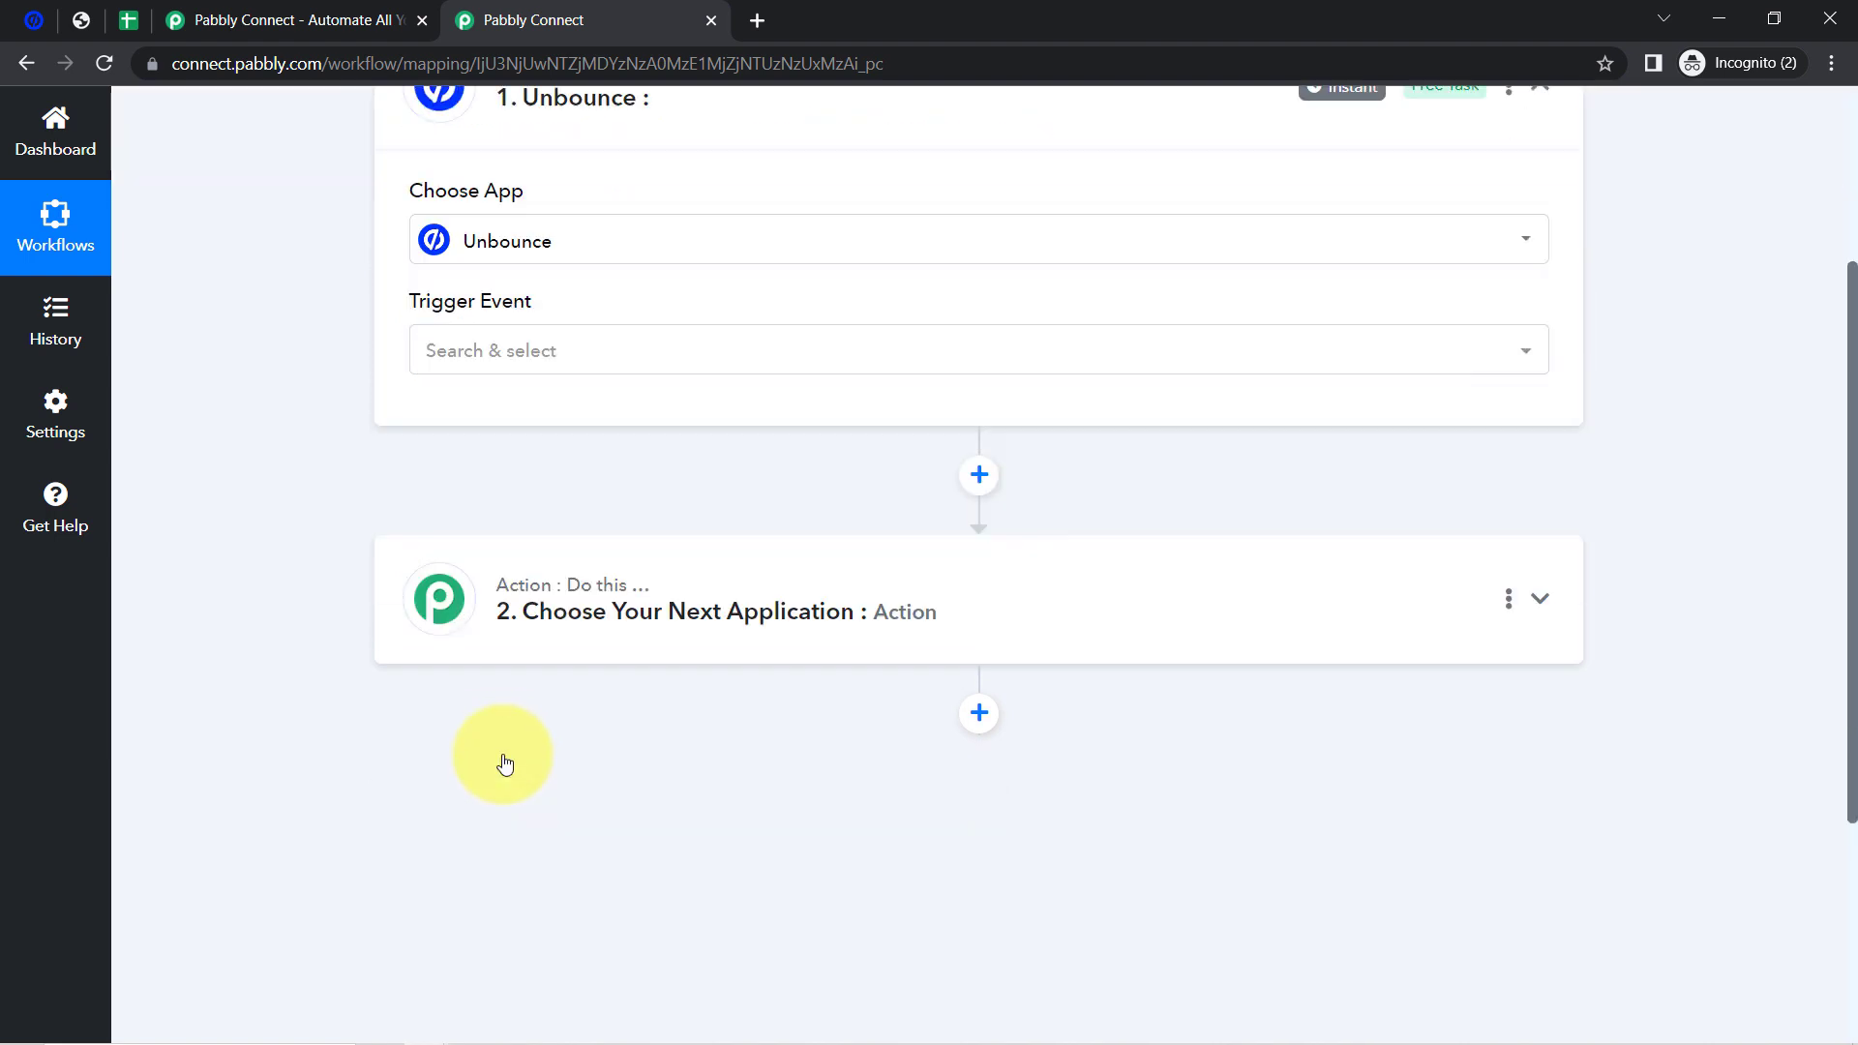
left_click(572, 498)
left_click(480, 629)
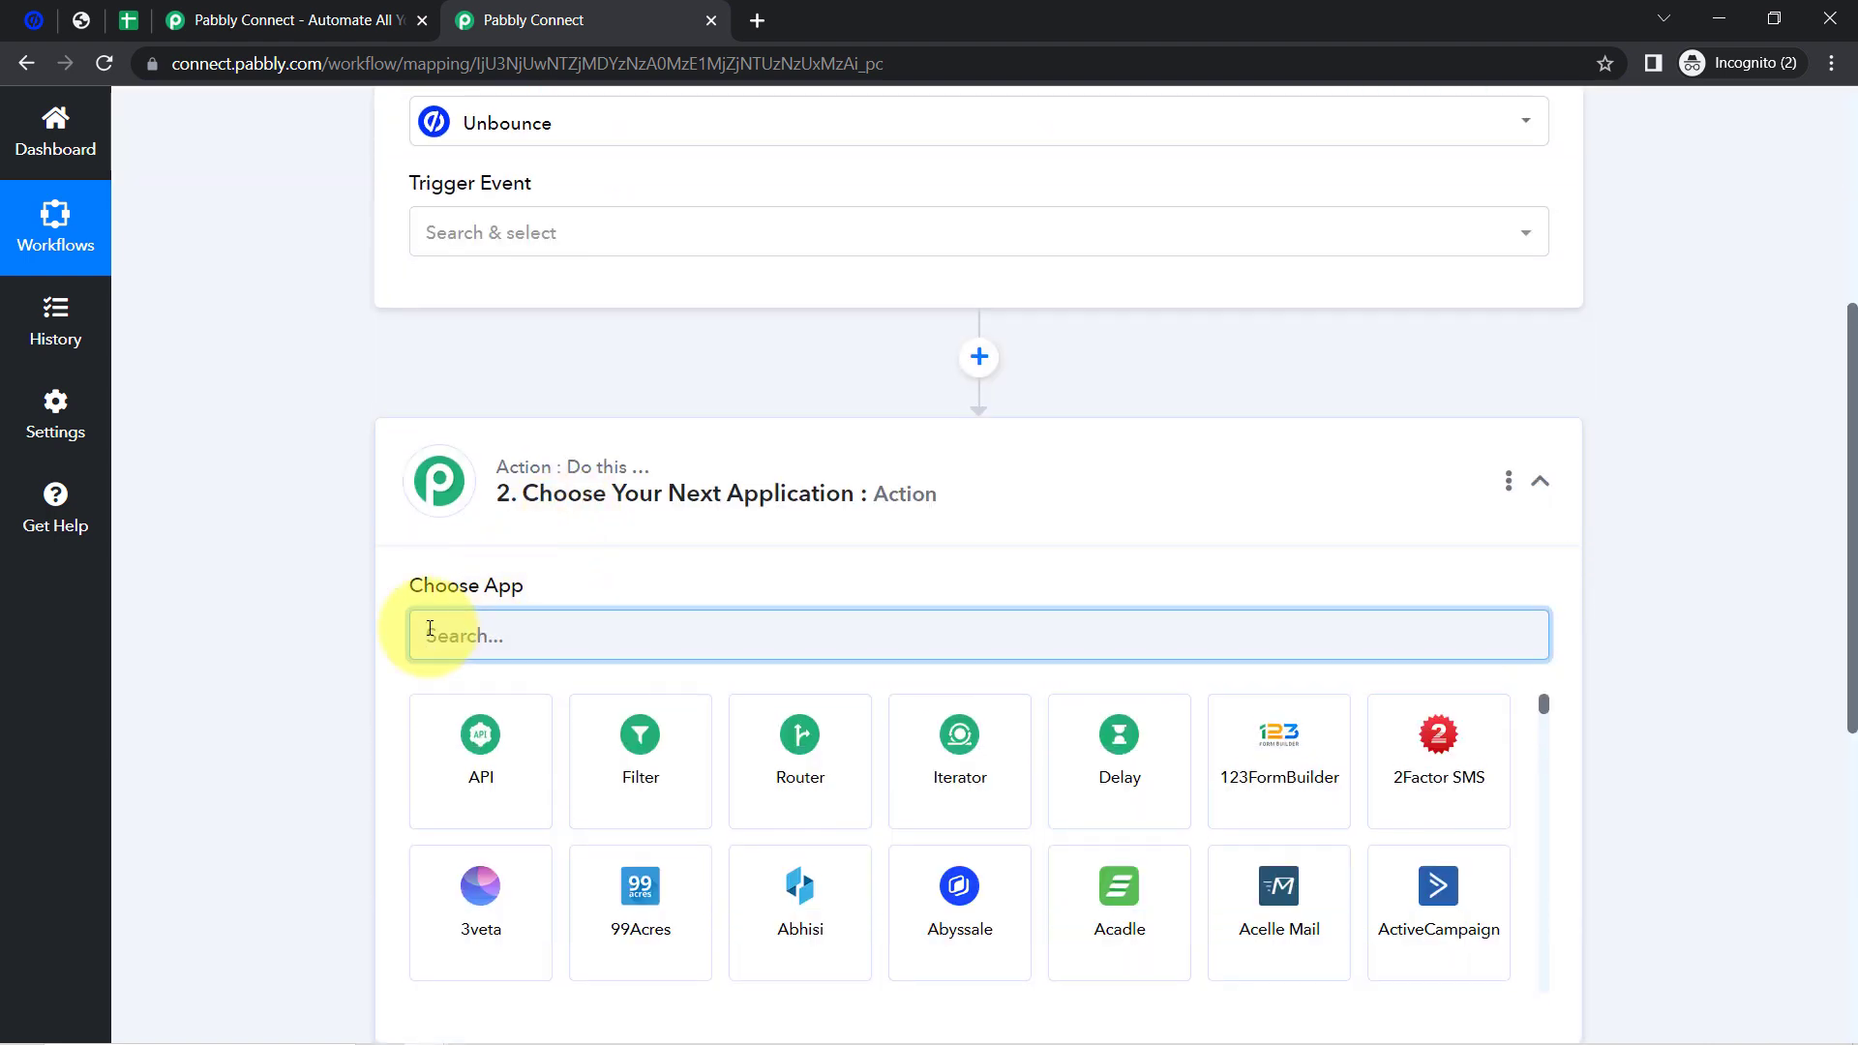
type("google she")
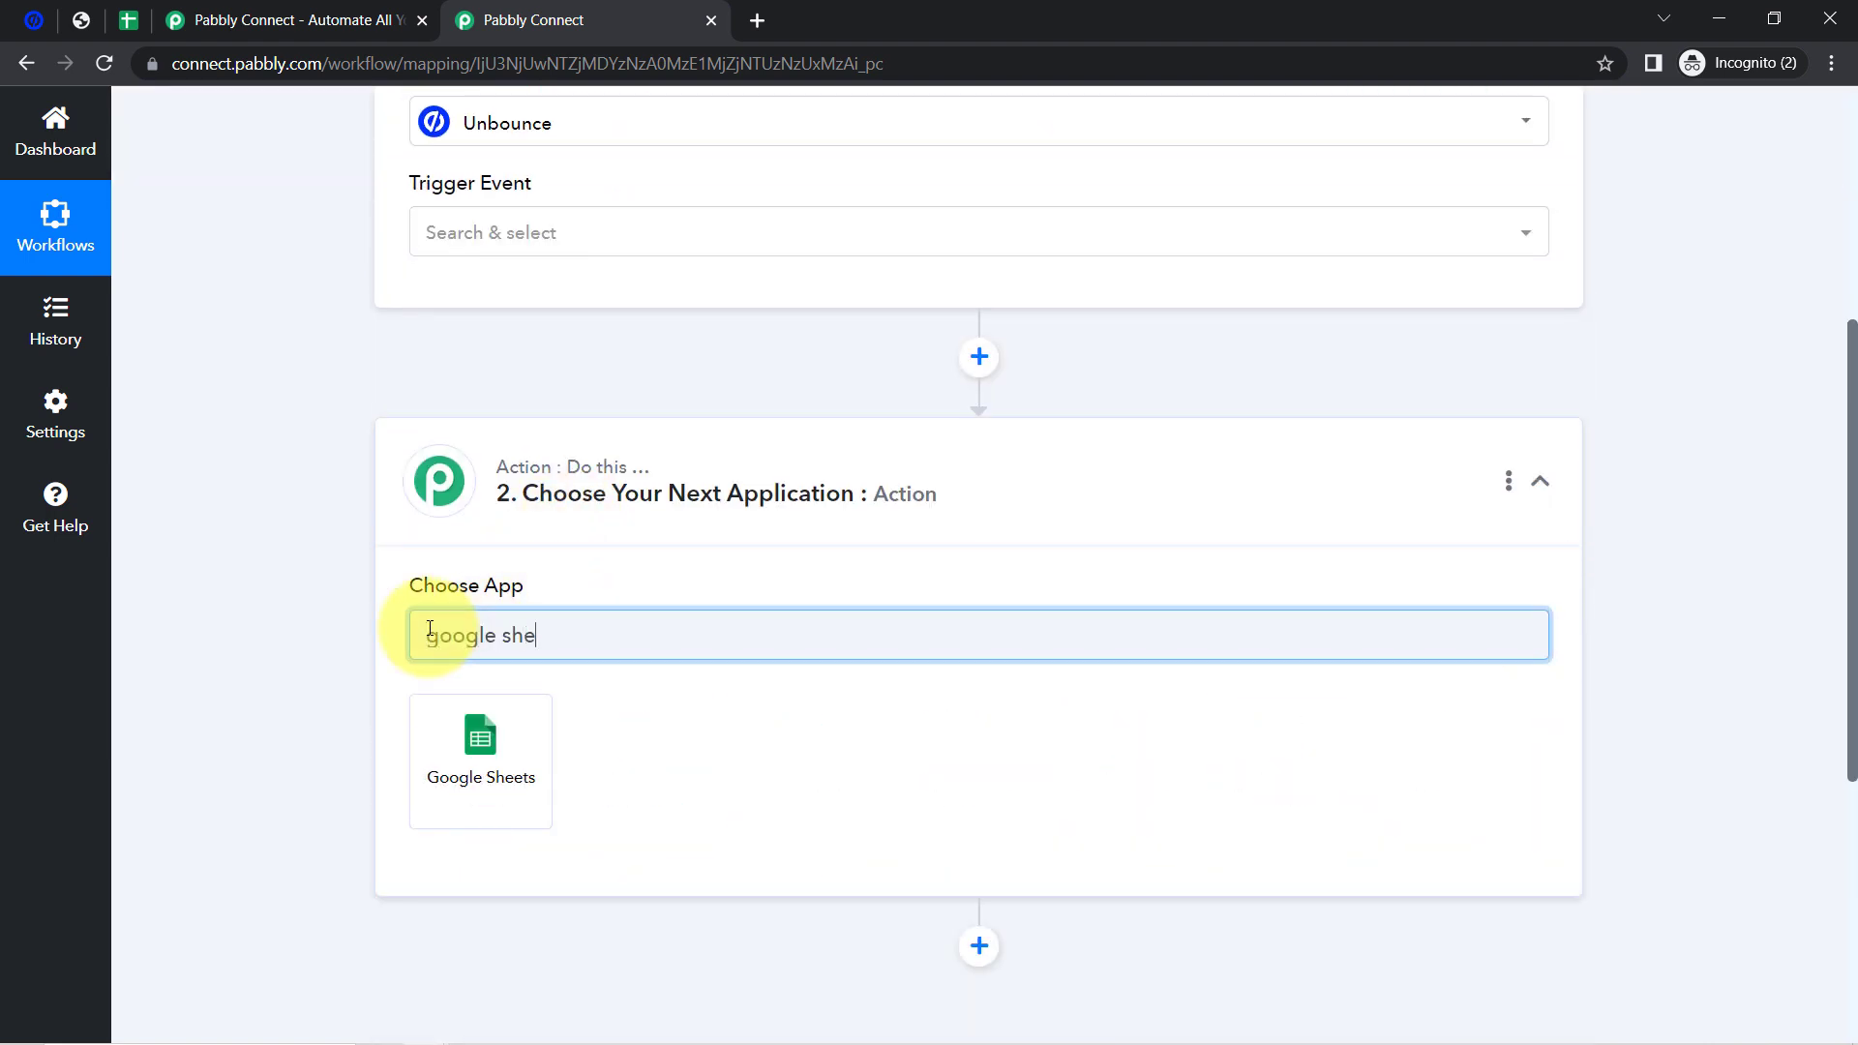
left_click(486, 748)
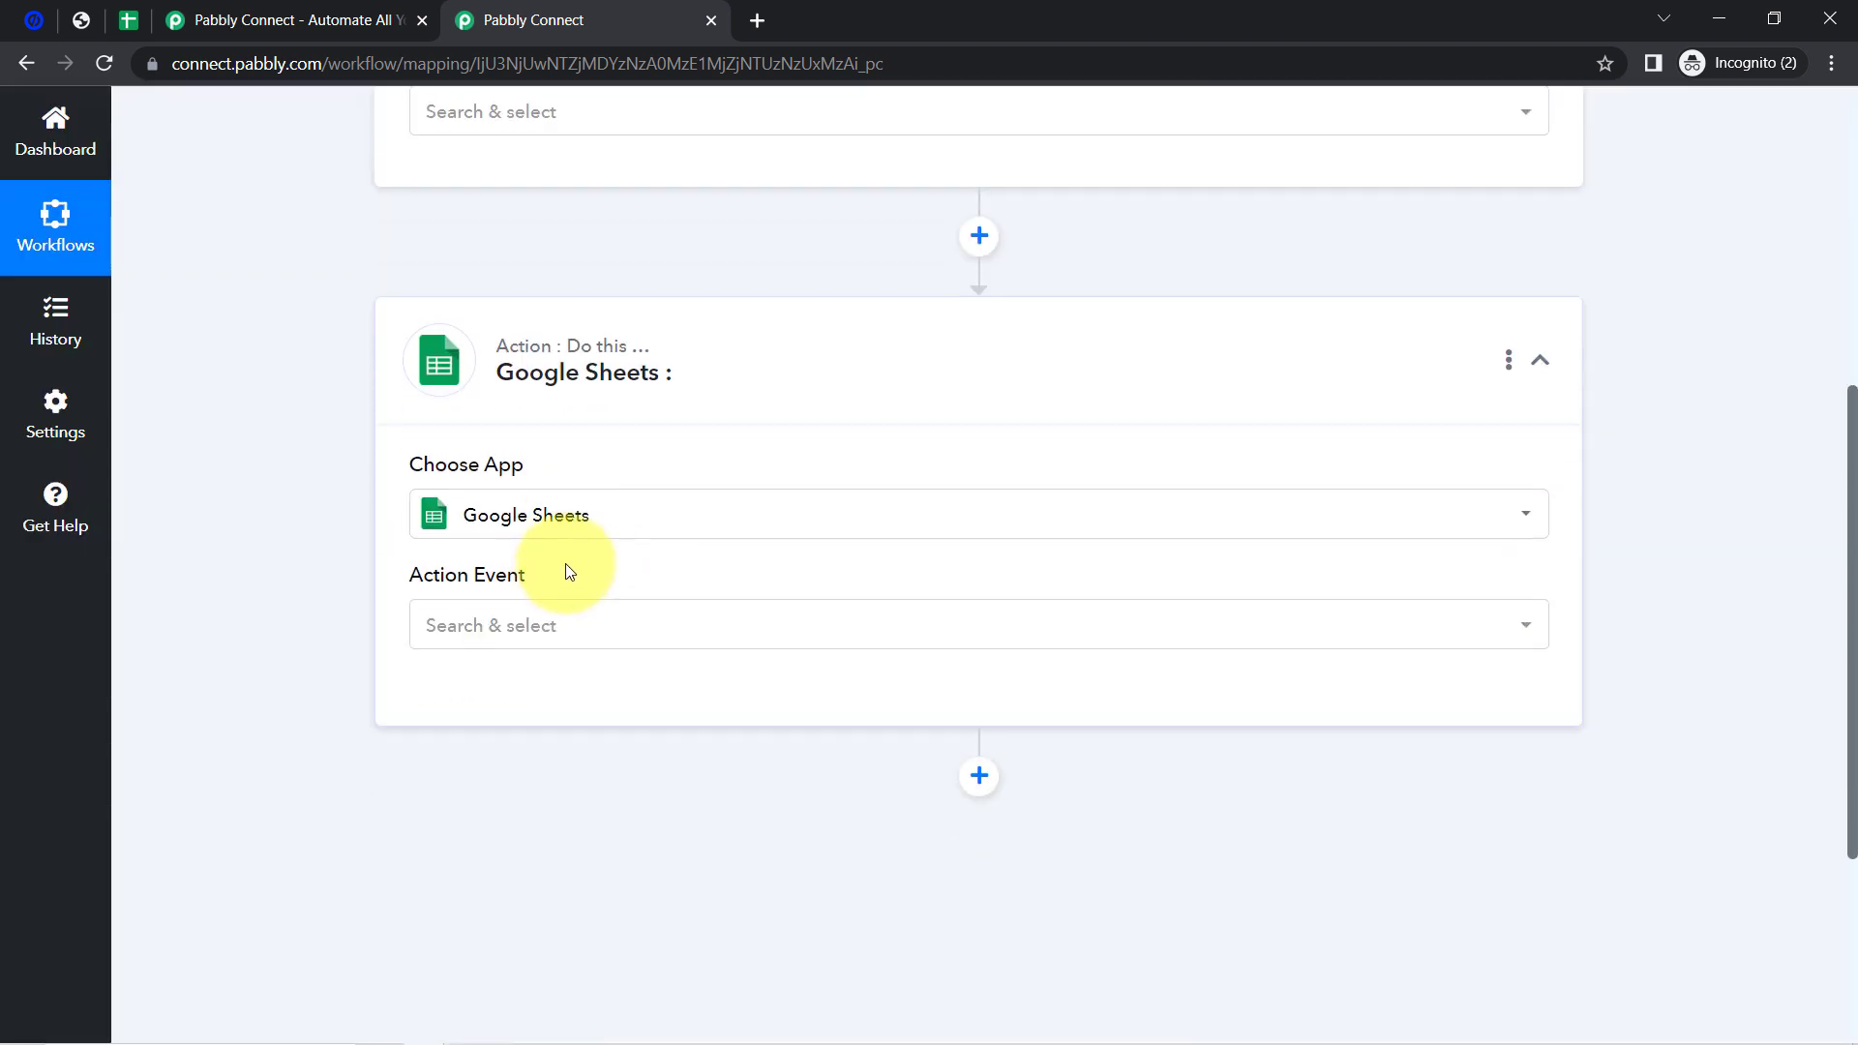
- Set the Unbounce trigger event to New Form Submission and locate its webhook URL
scroll(636, 477, "up", 5)
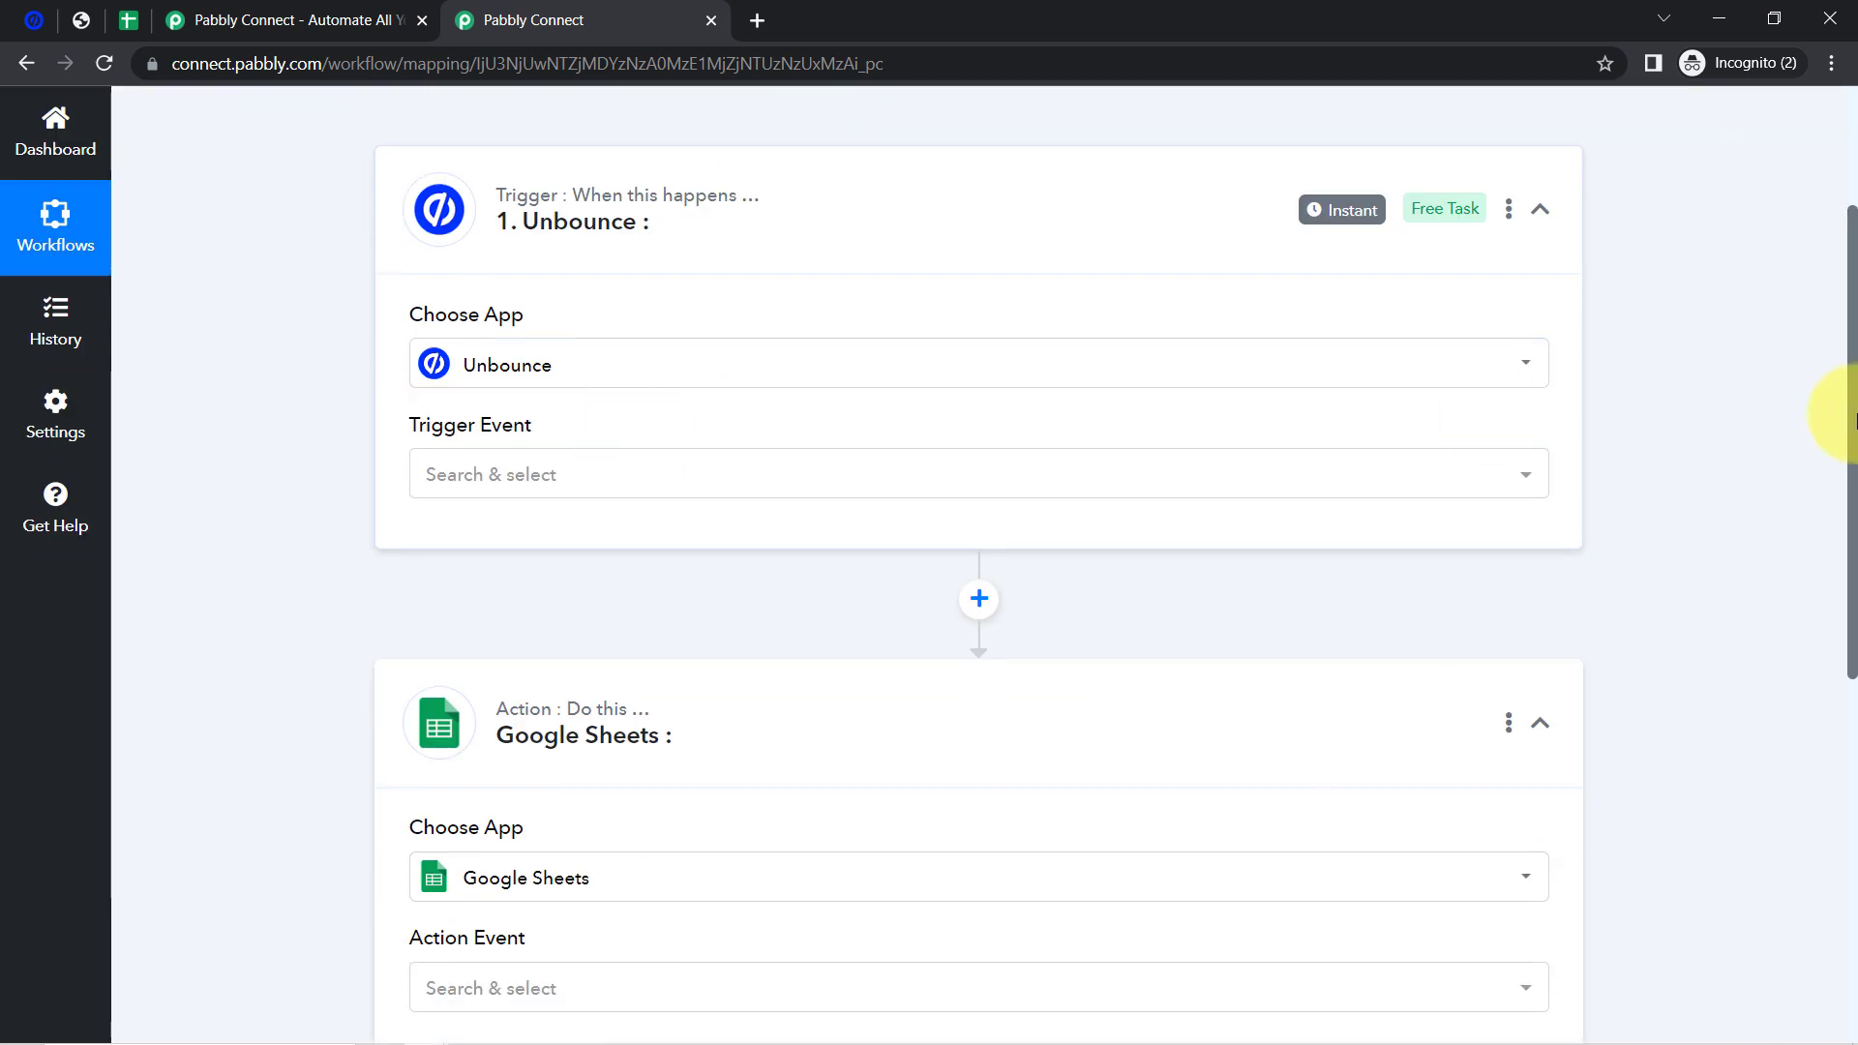
scroll(1839, 407, "up", 3)
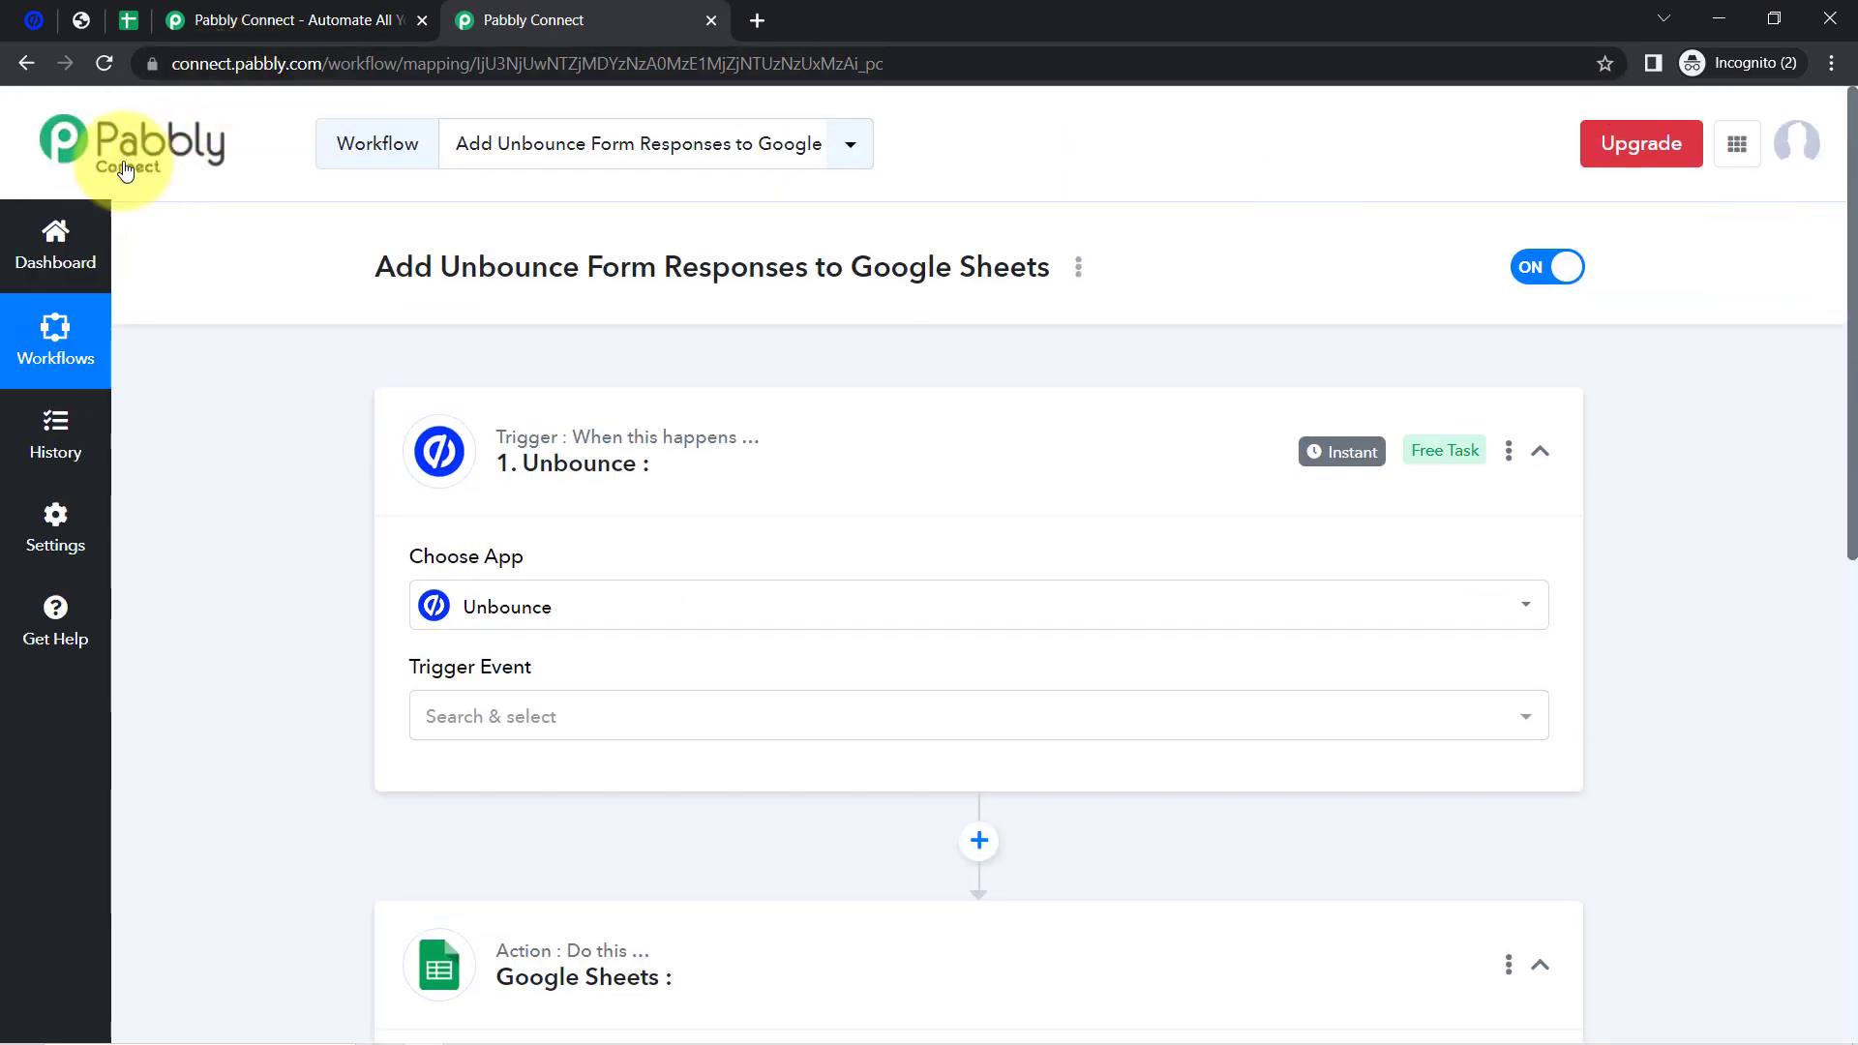
scroll(211, 560, "down", 4)
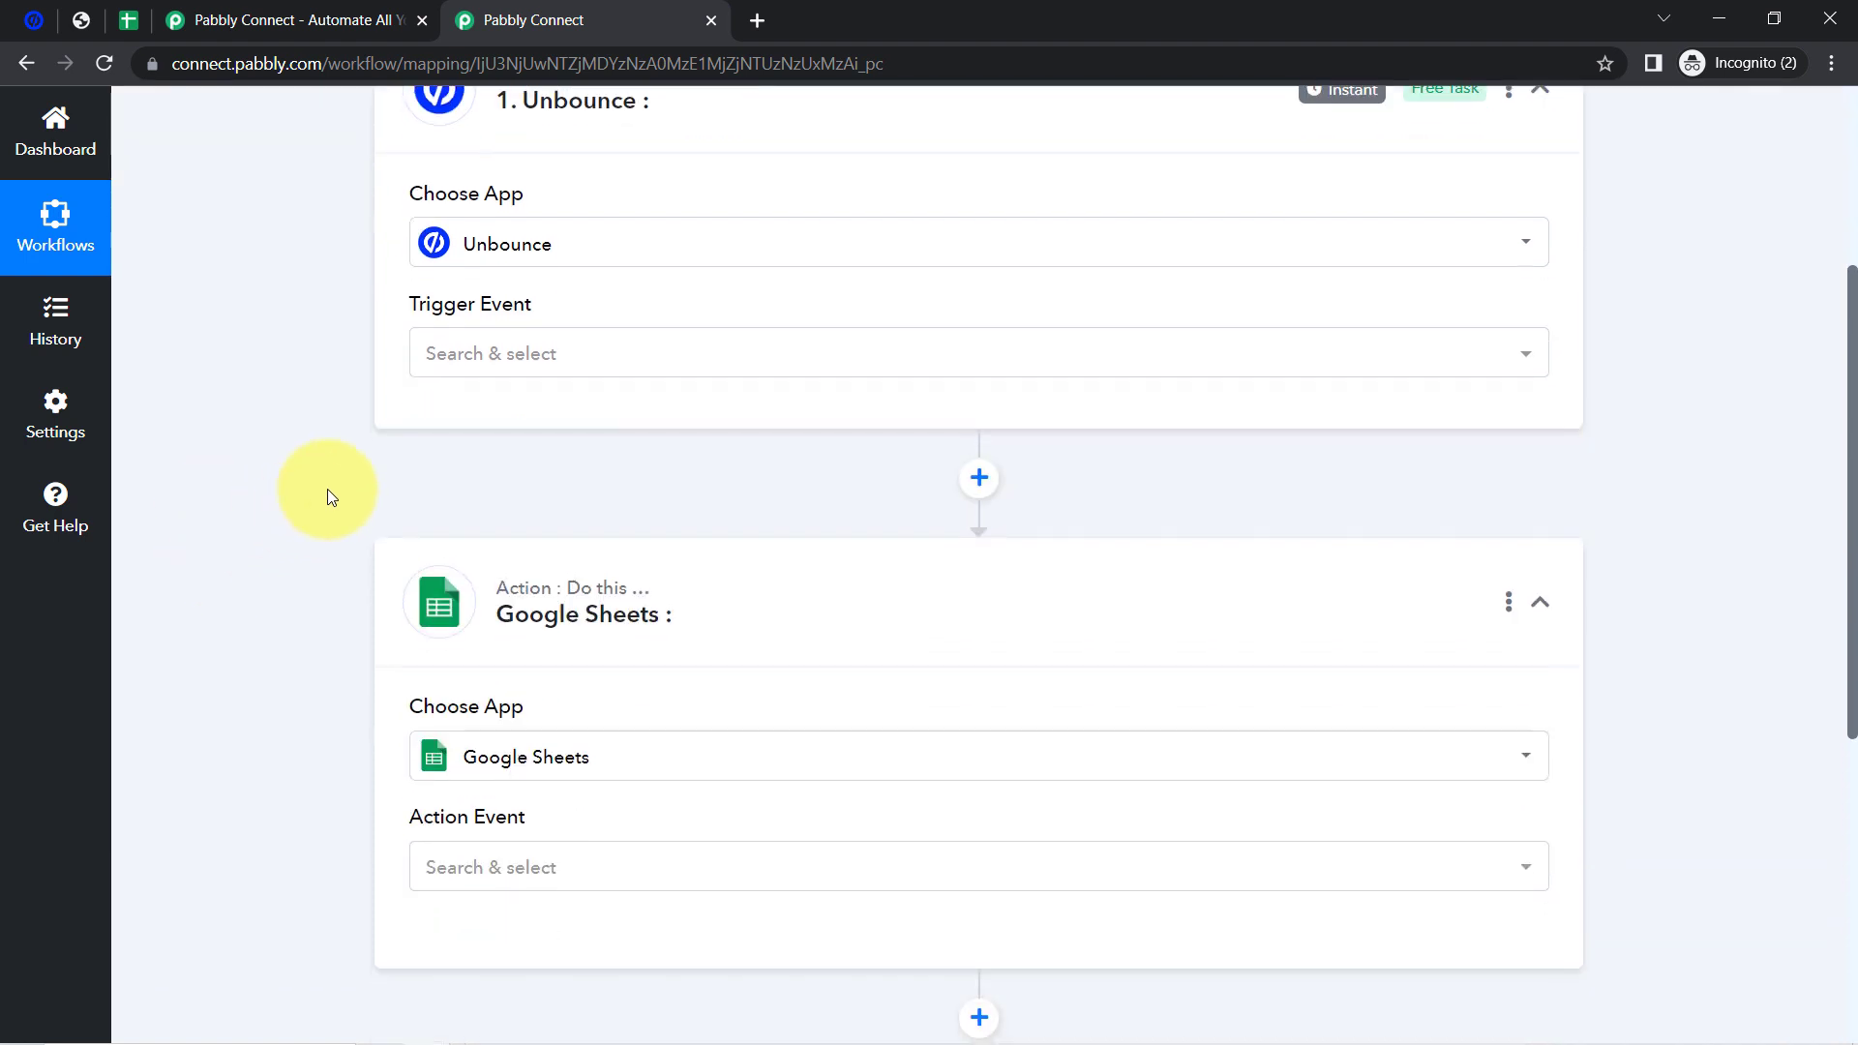
left_click(449, 360)
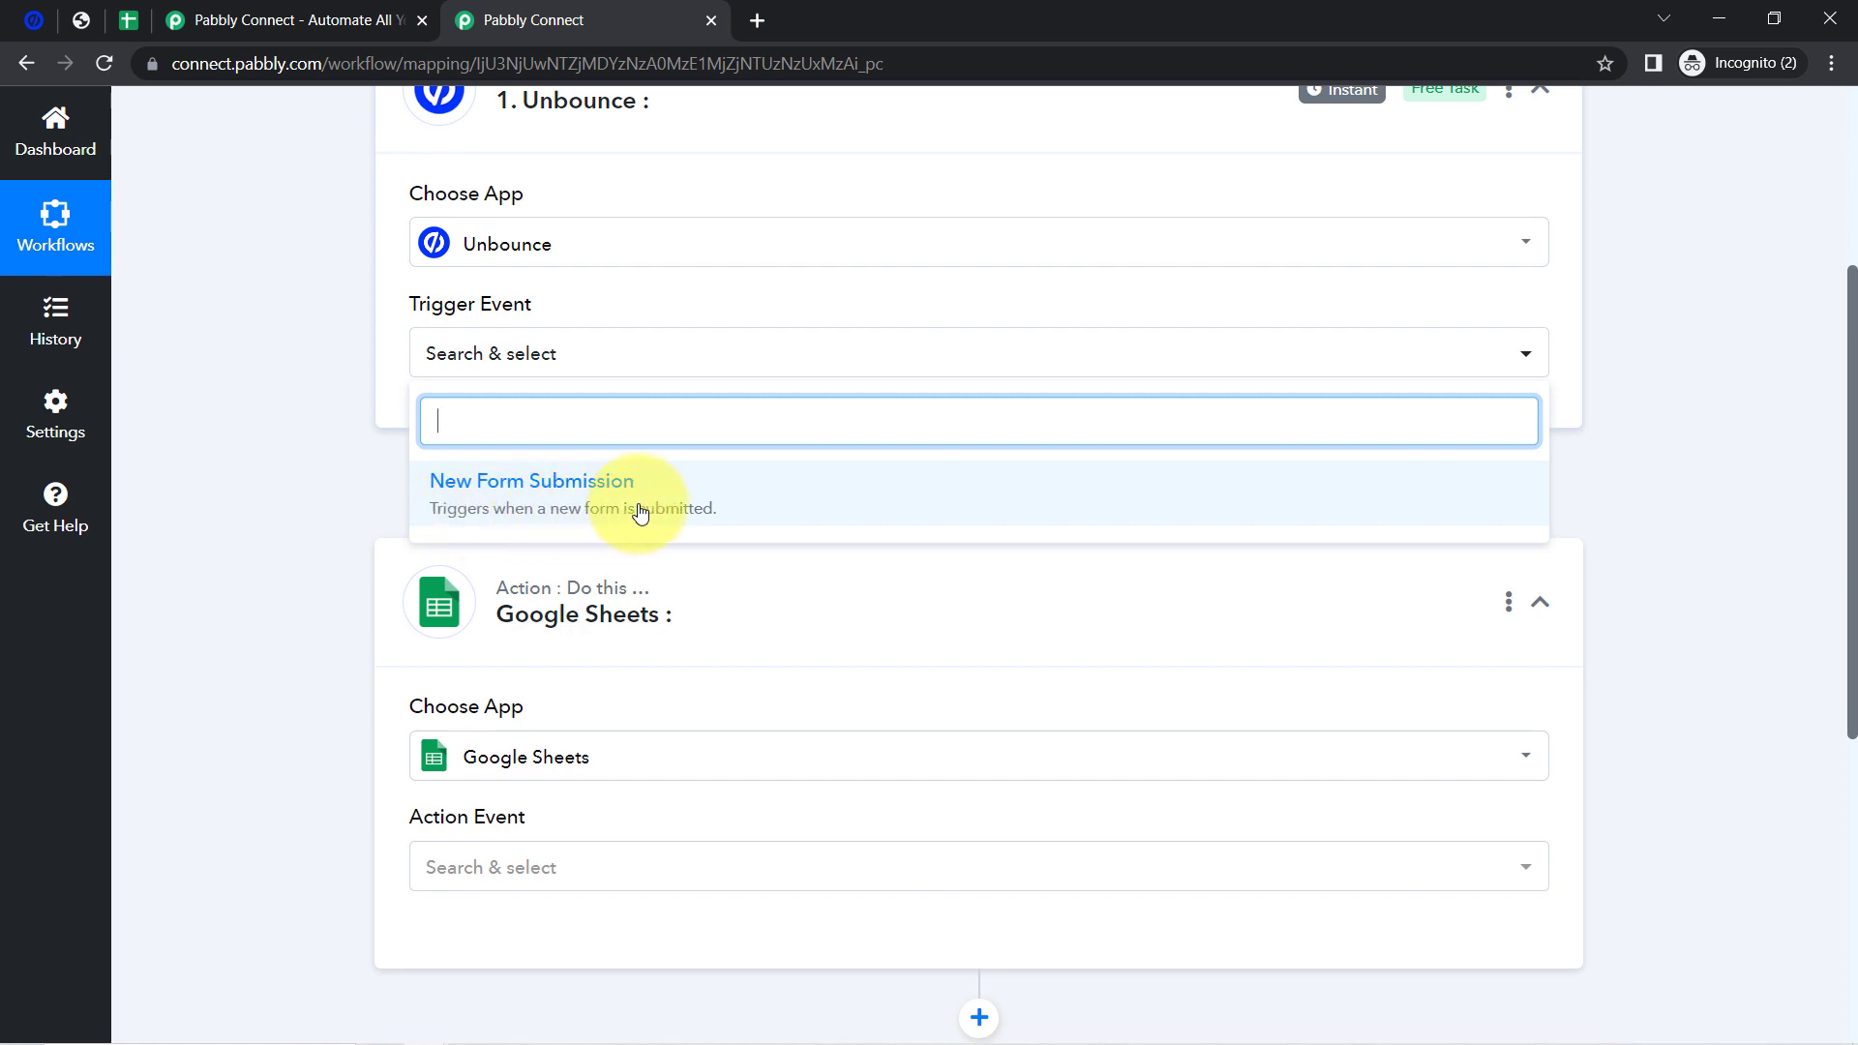
left_click(582, 505)
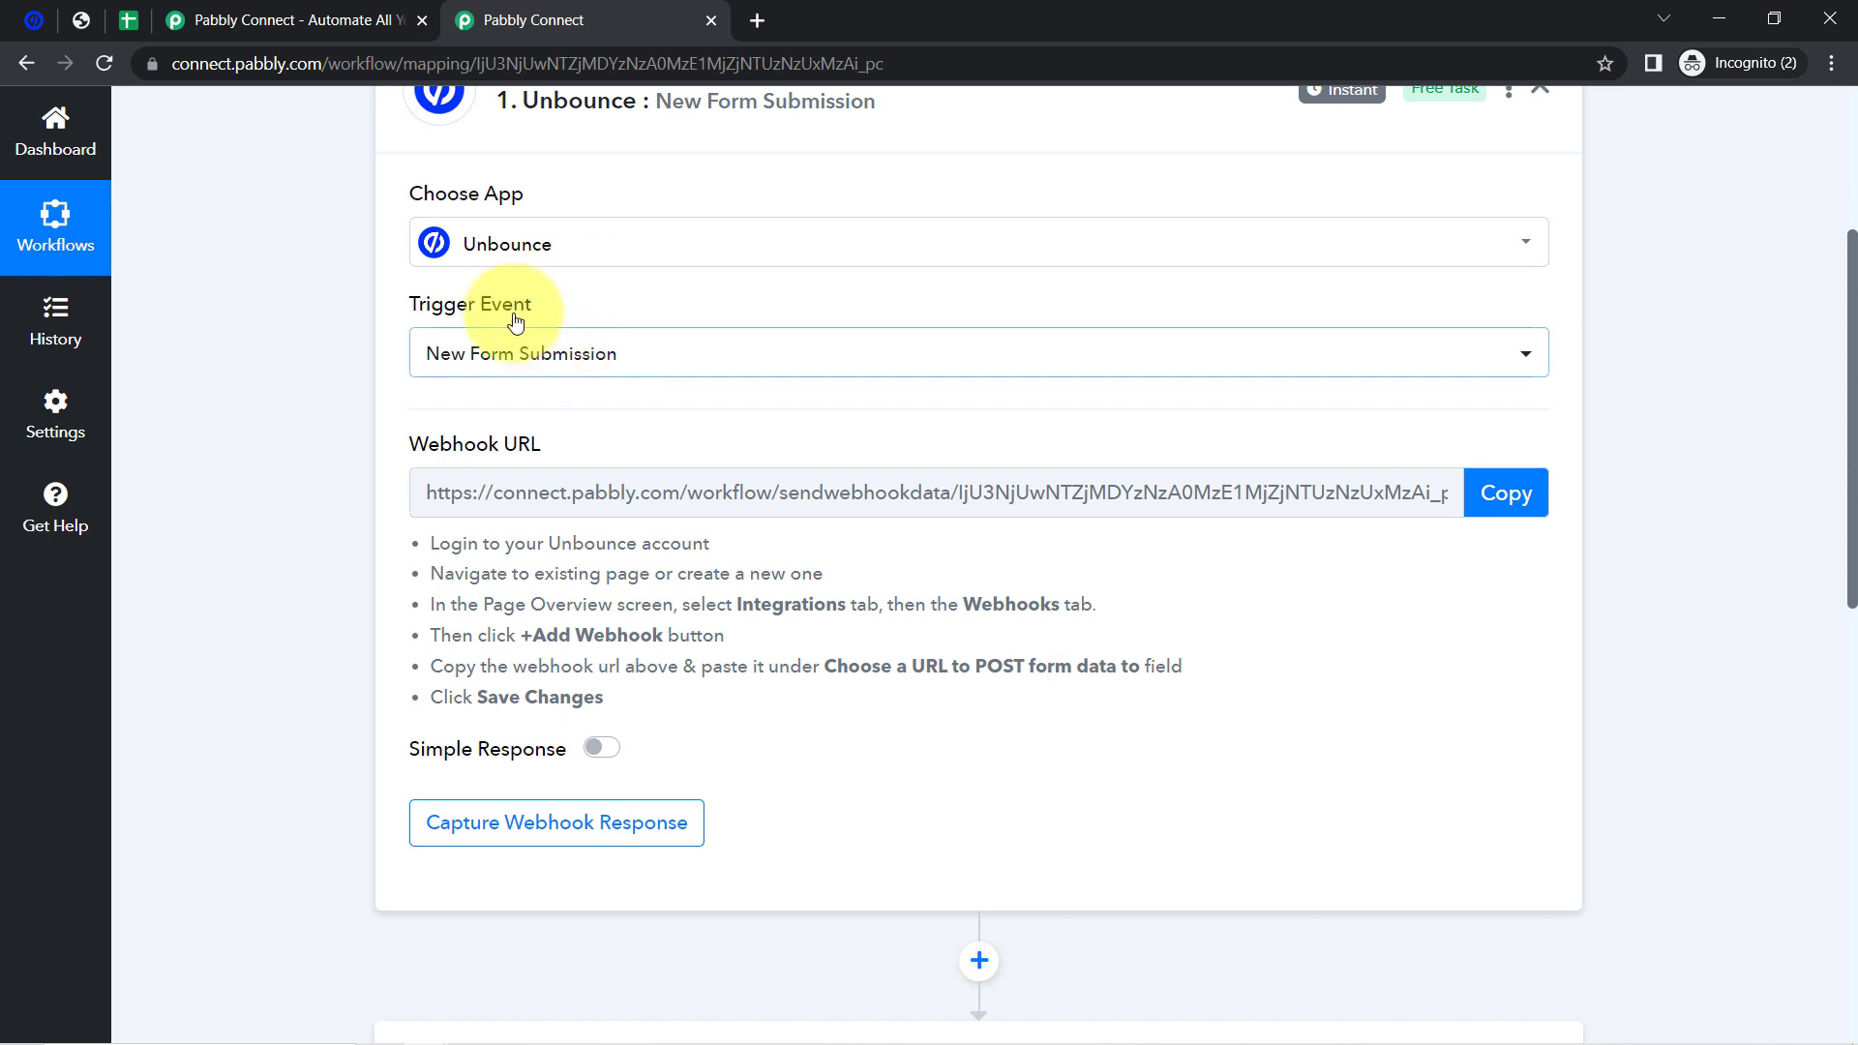
mouse_move(433, 450)
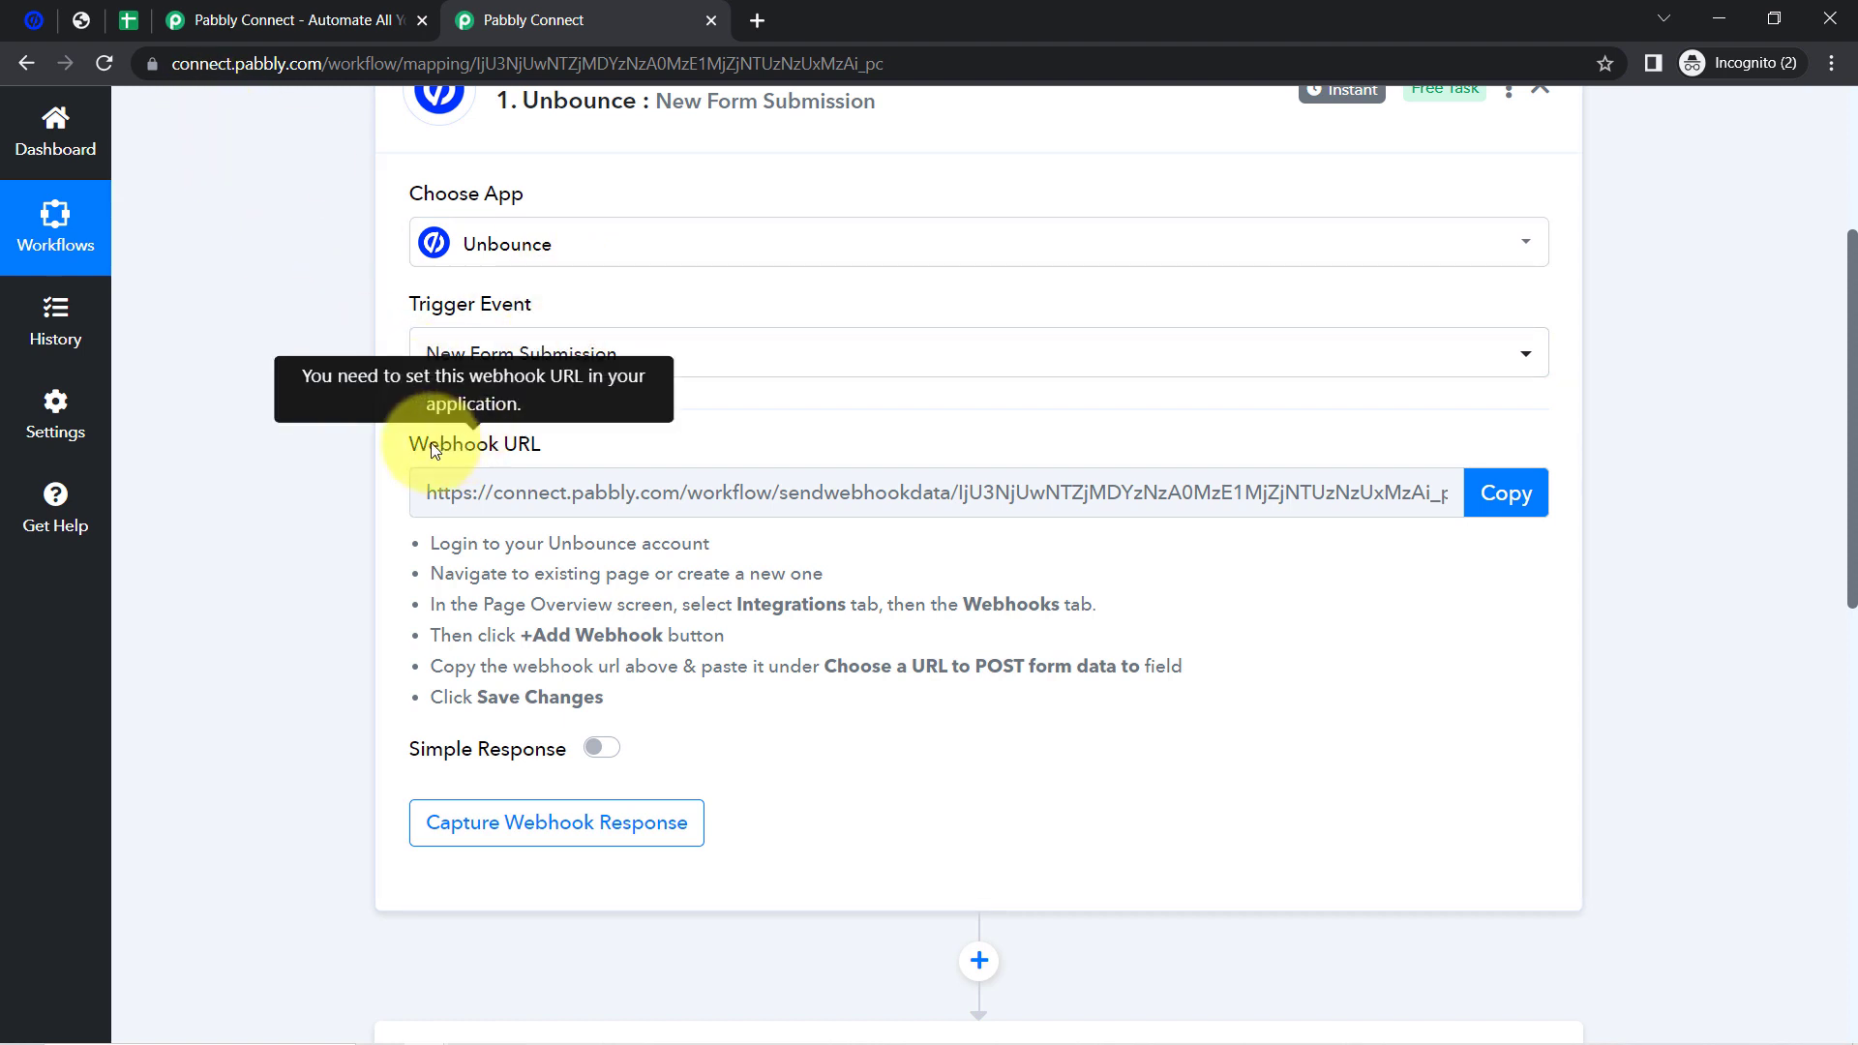
left_click_drag(536, 445, 576, 444)
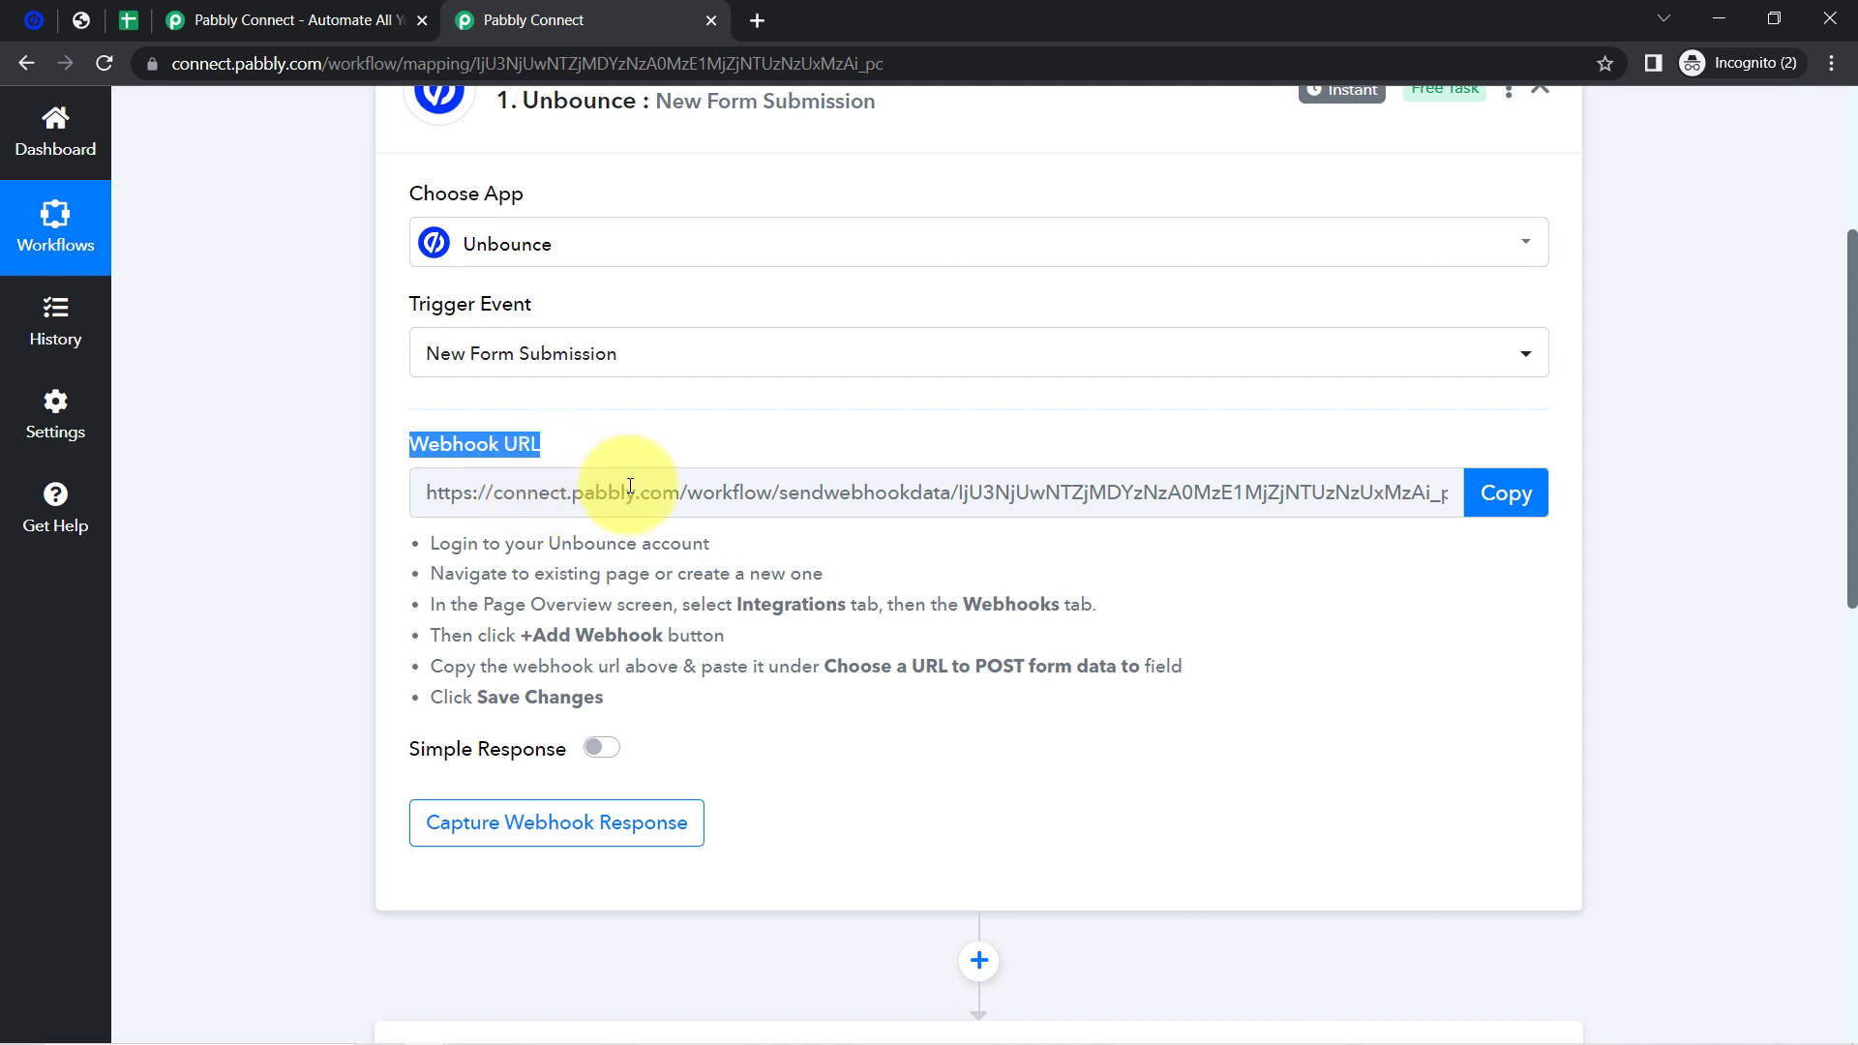
- Review the Unbounce webhook setup instructions, copy the trigger's webhook URL and start waiting for the webhook response
mouse_move(533, 440)
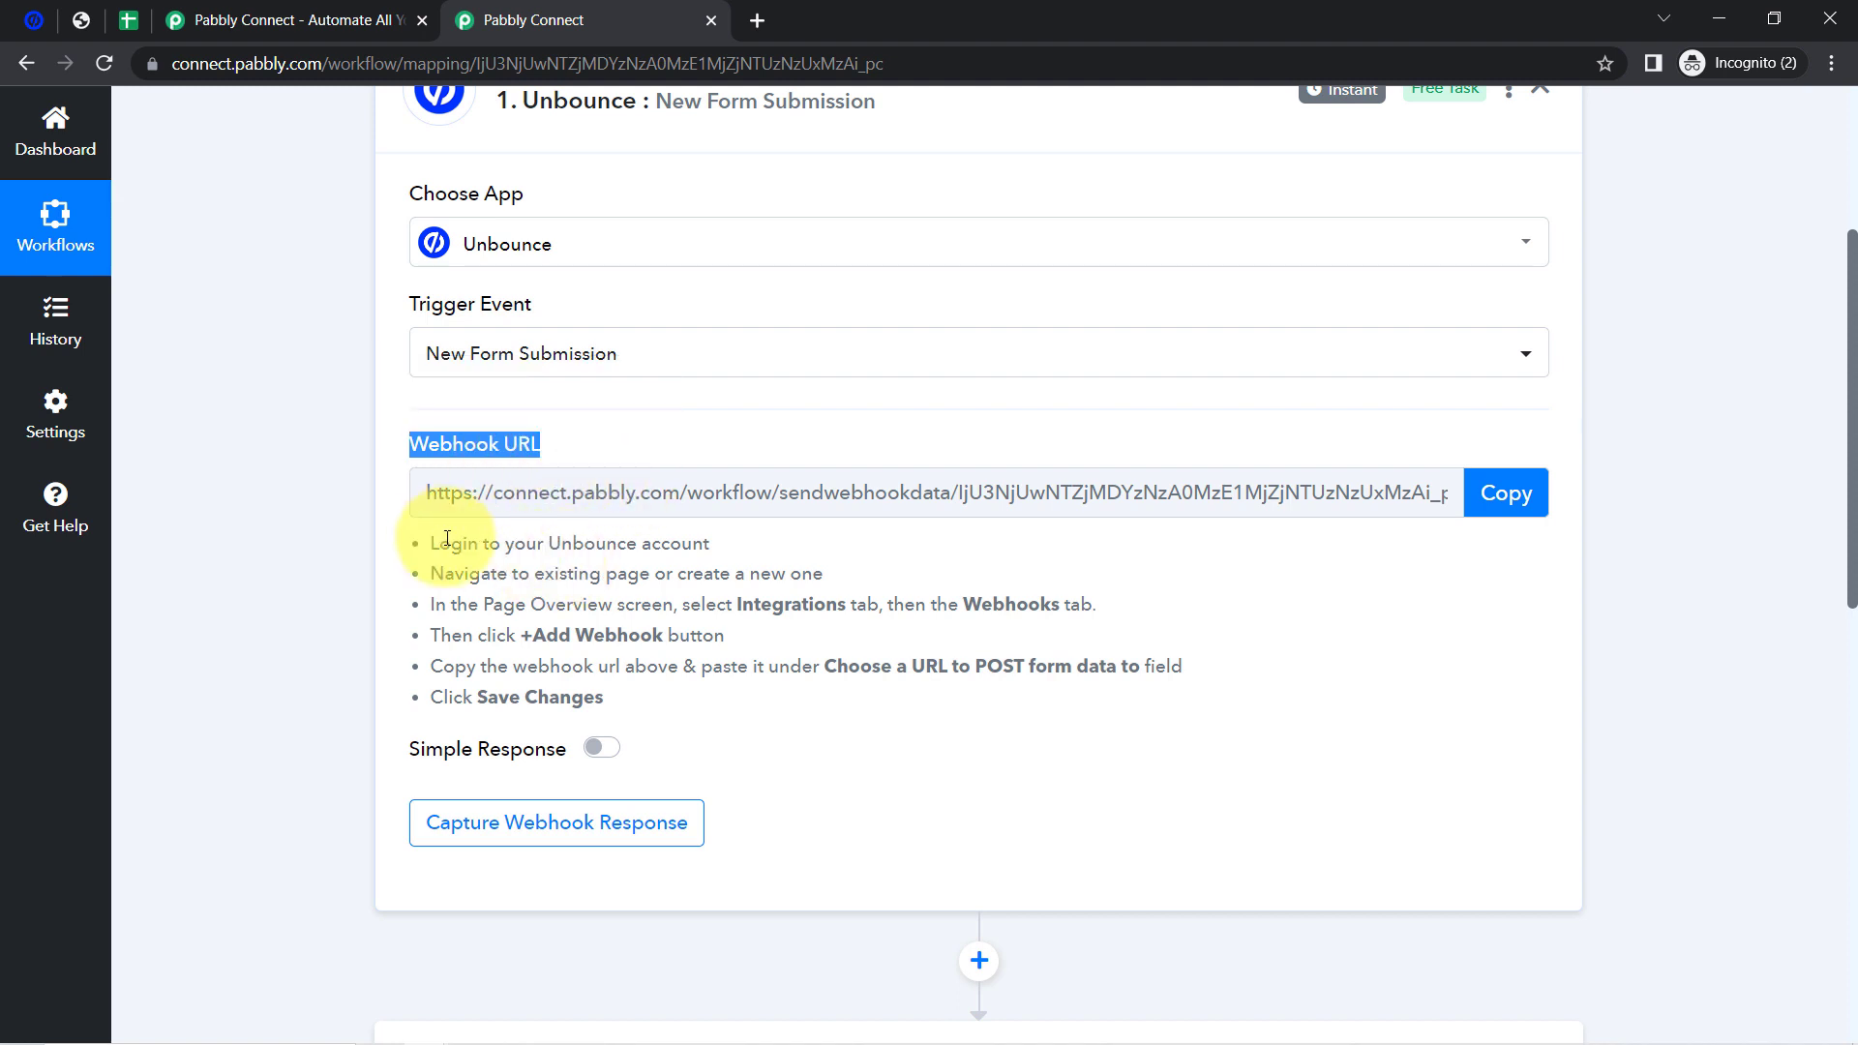
left_click_drag(451, 543, 628, 695)
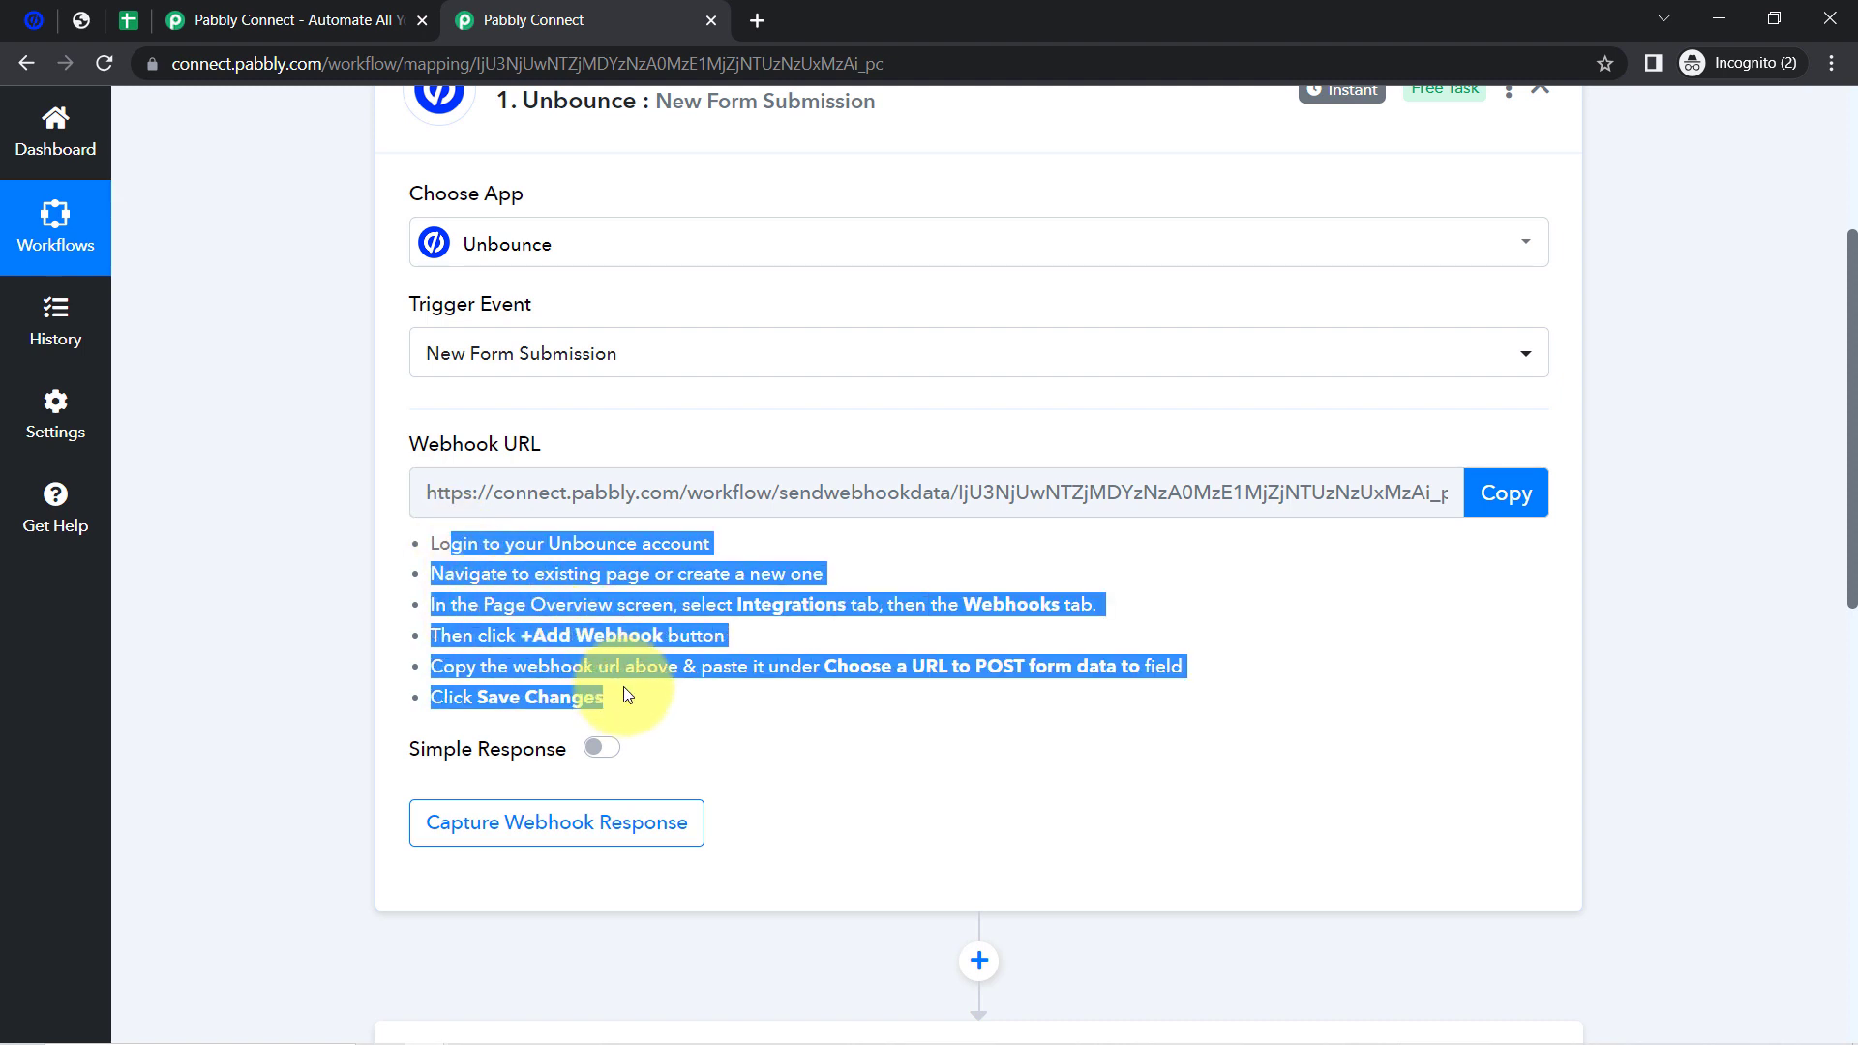
left_click(620, 646)
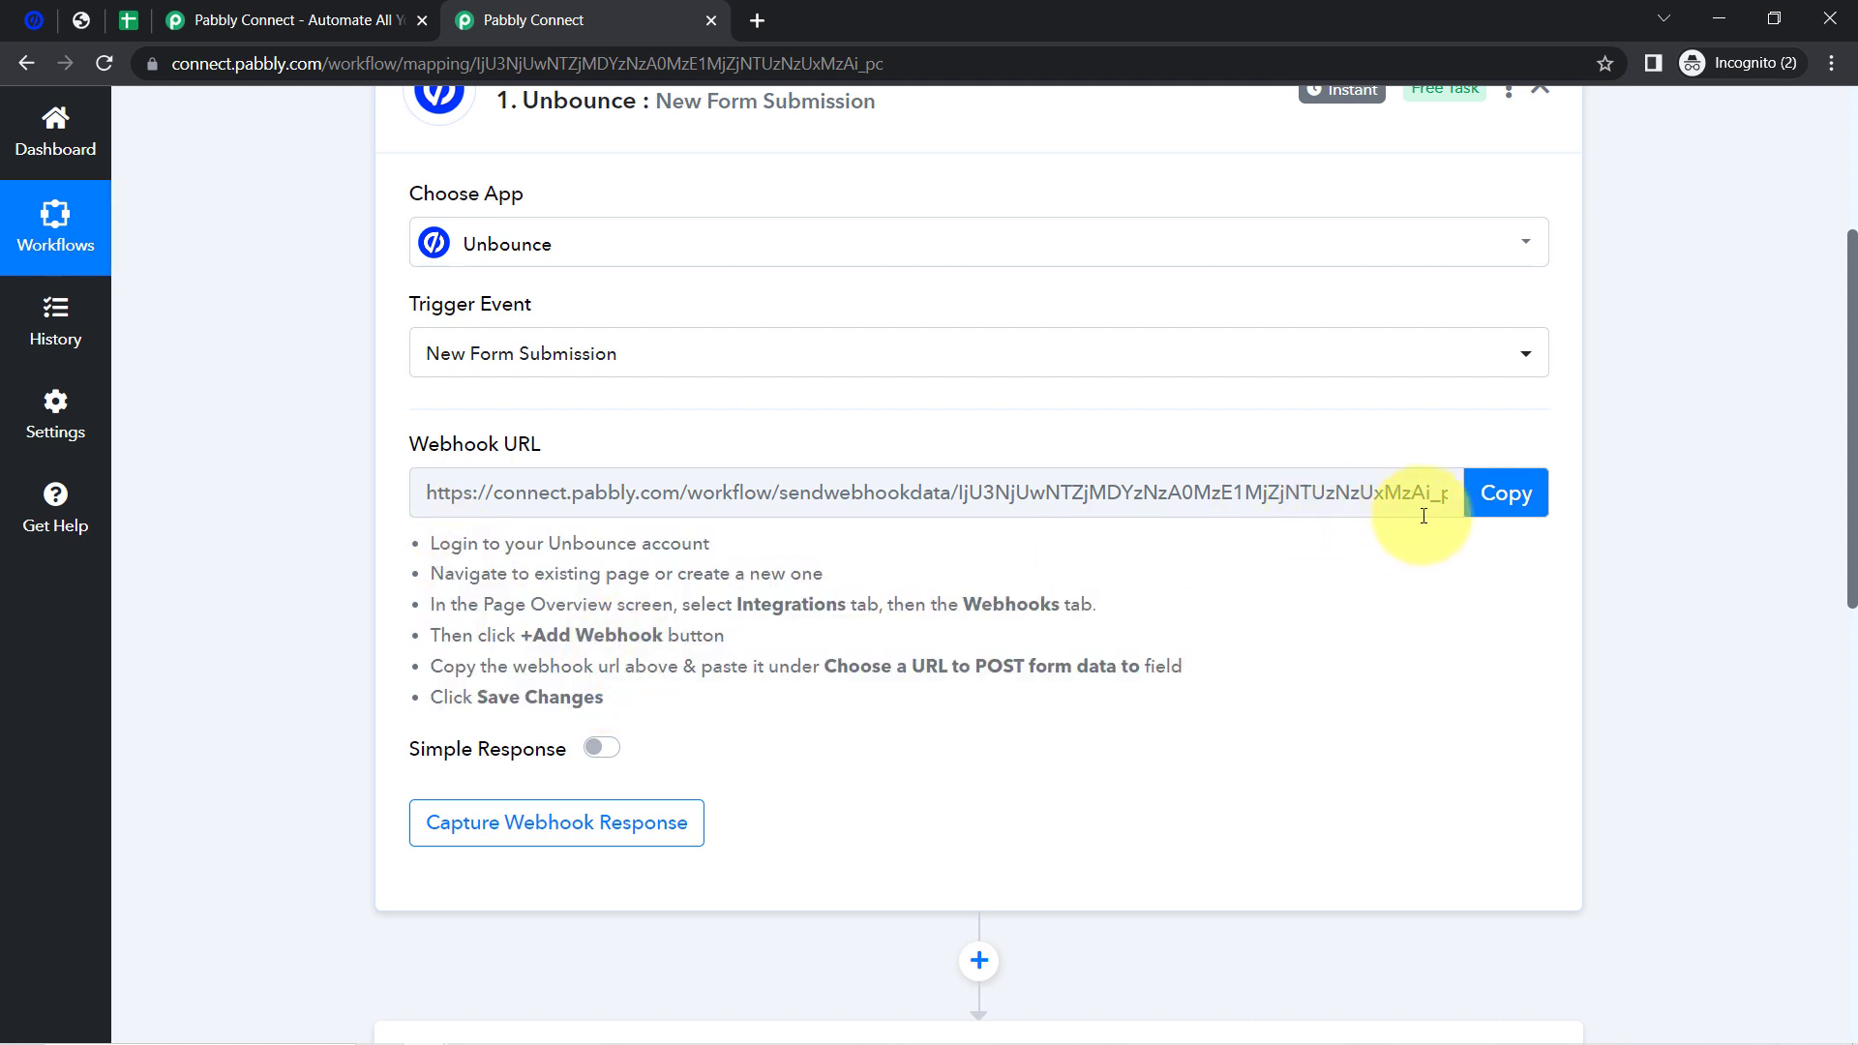
left_click(1495, 496)
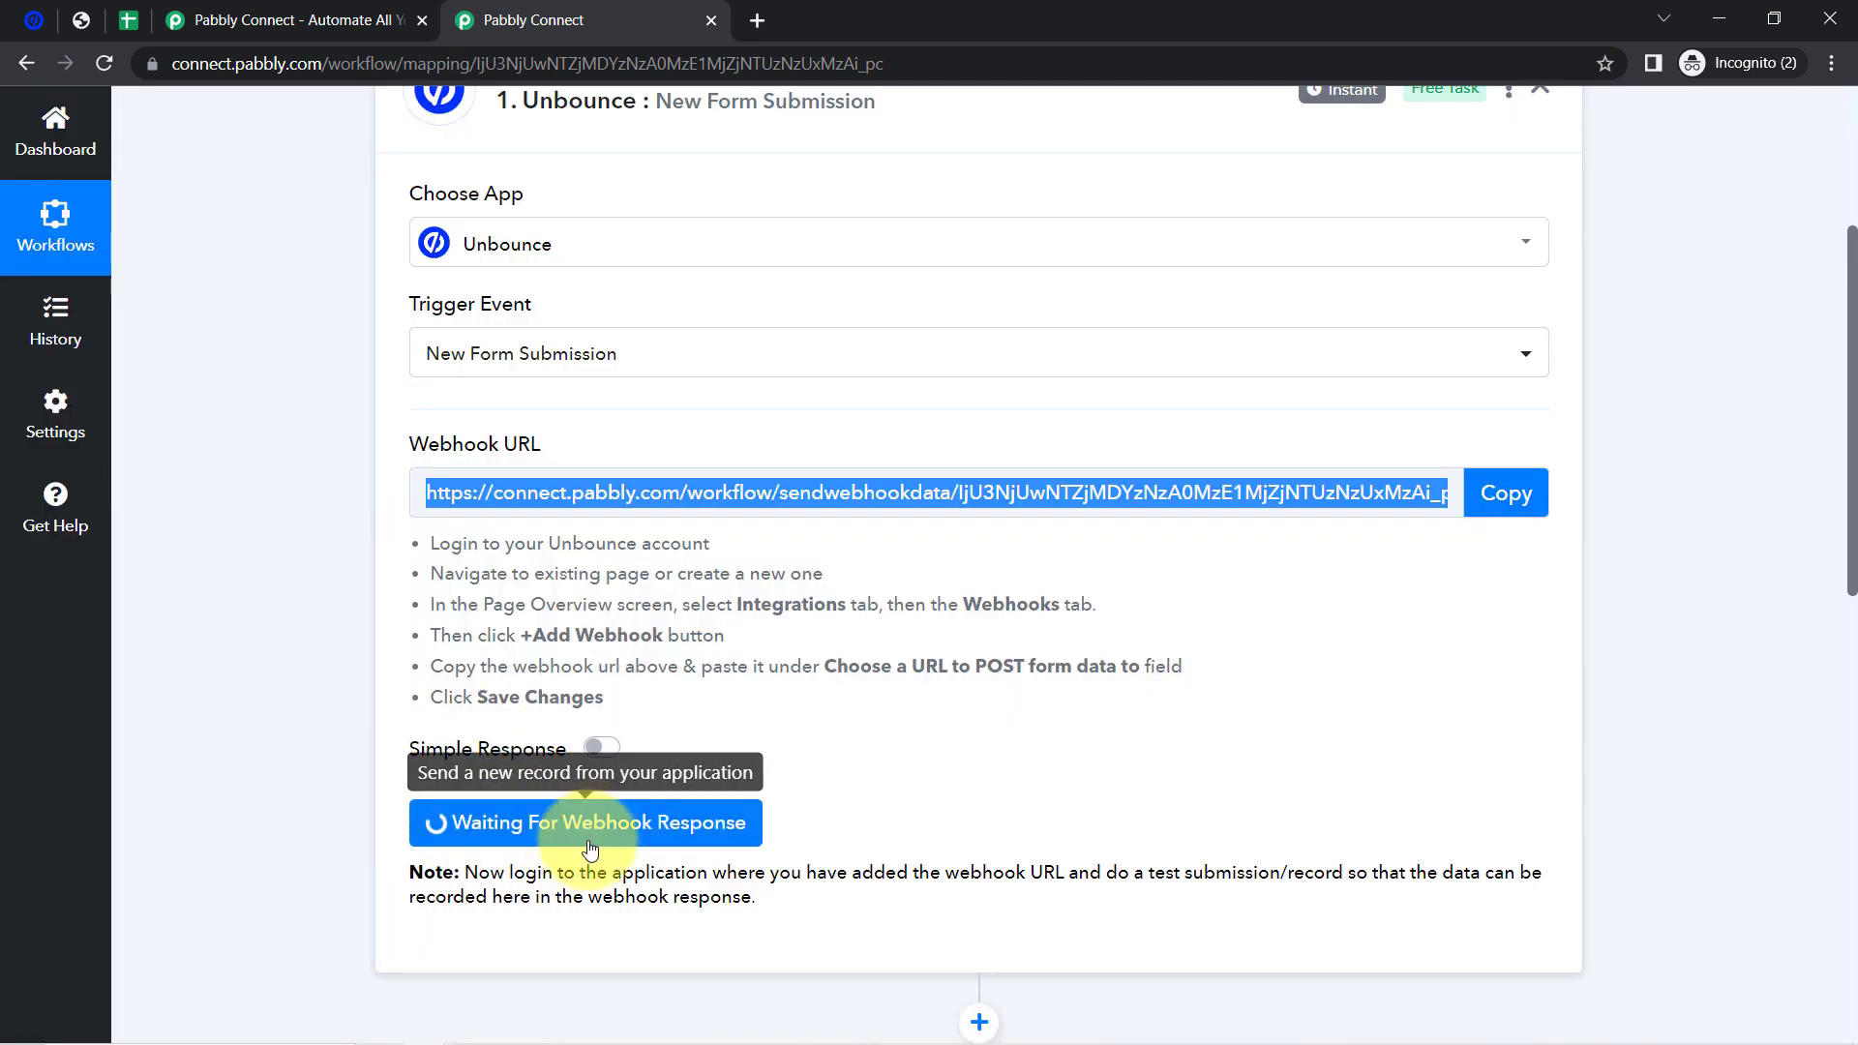
- Switch to Unbounce and open the webhook integrations of the Allher landing page
left_click(33, 21)
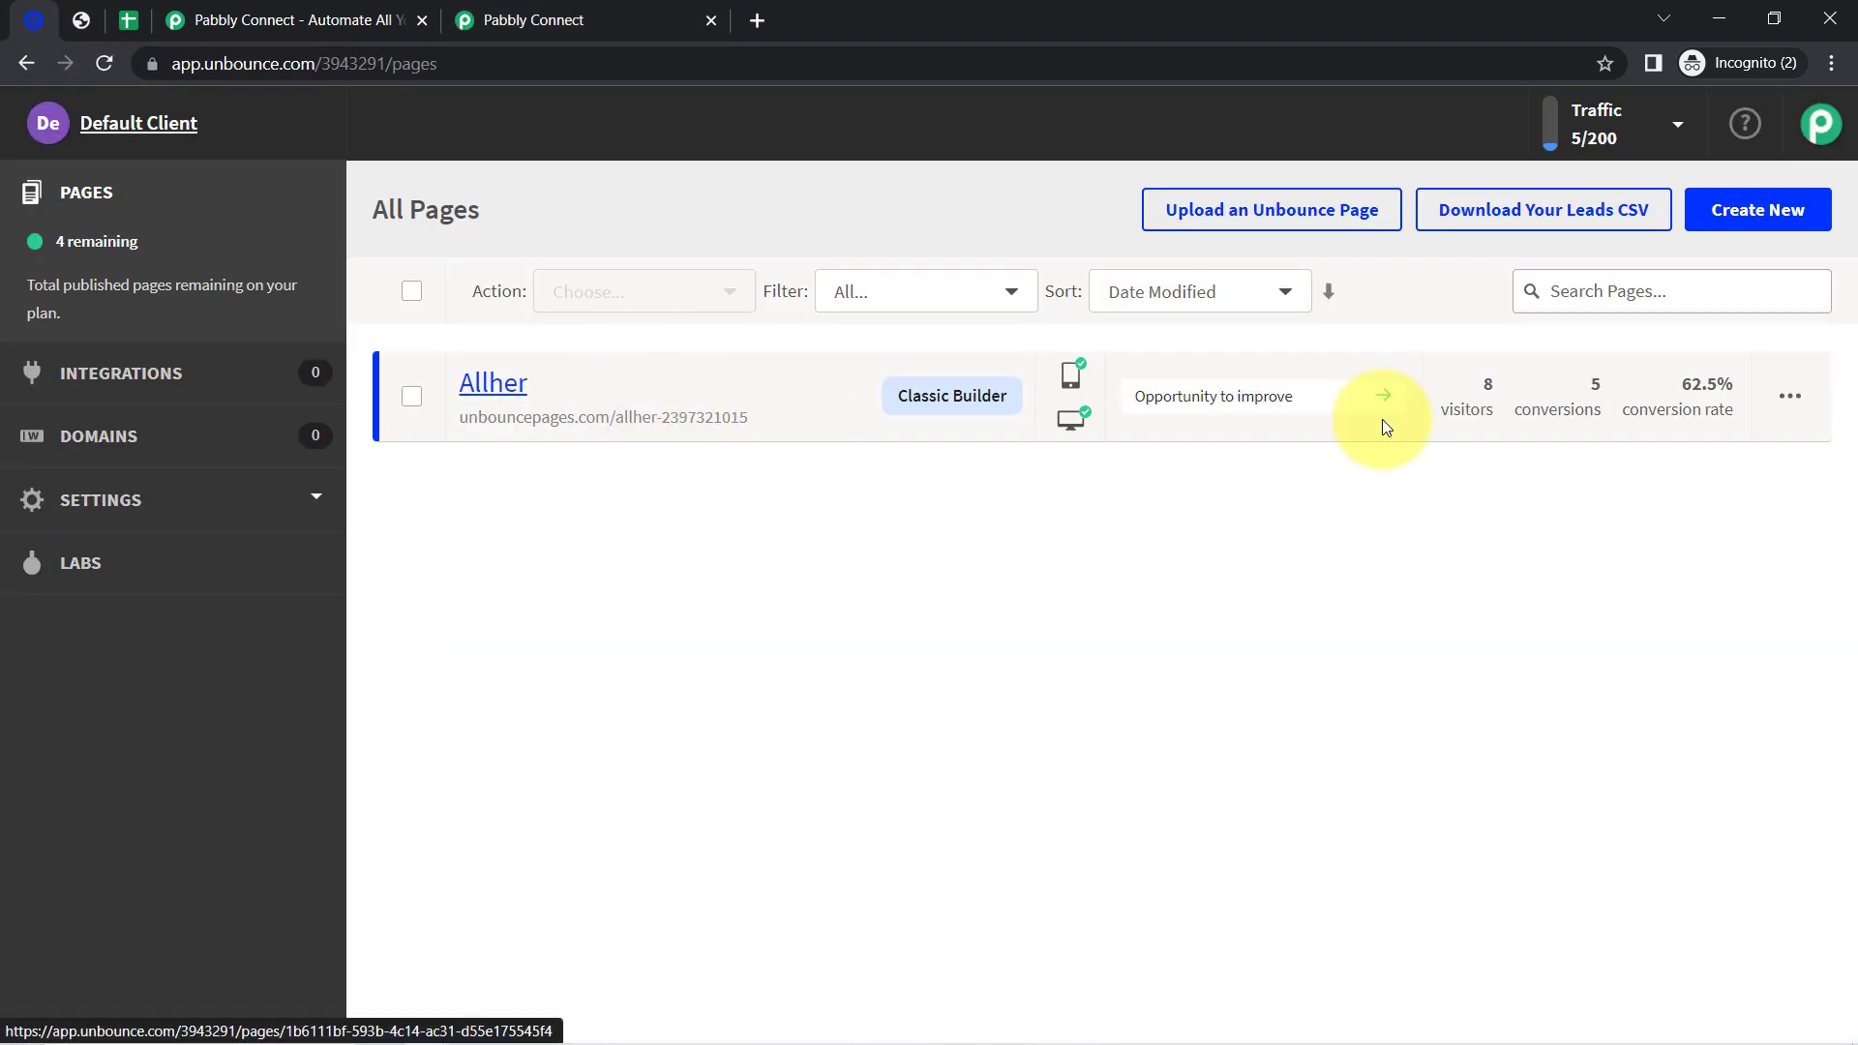
left_click(1791, 399)
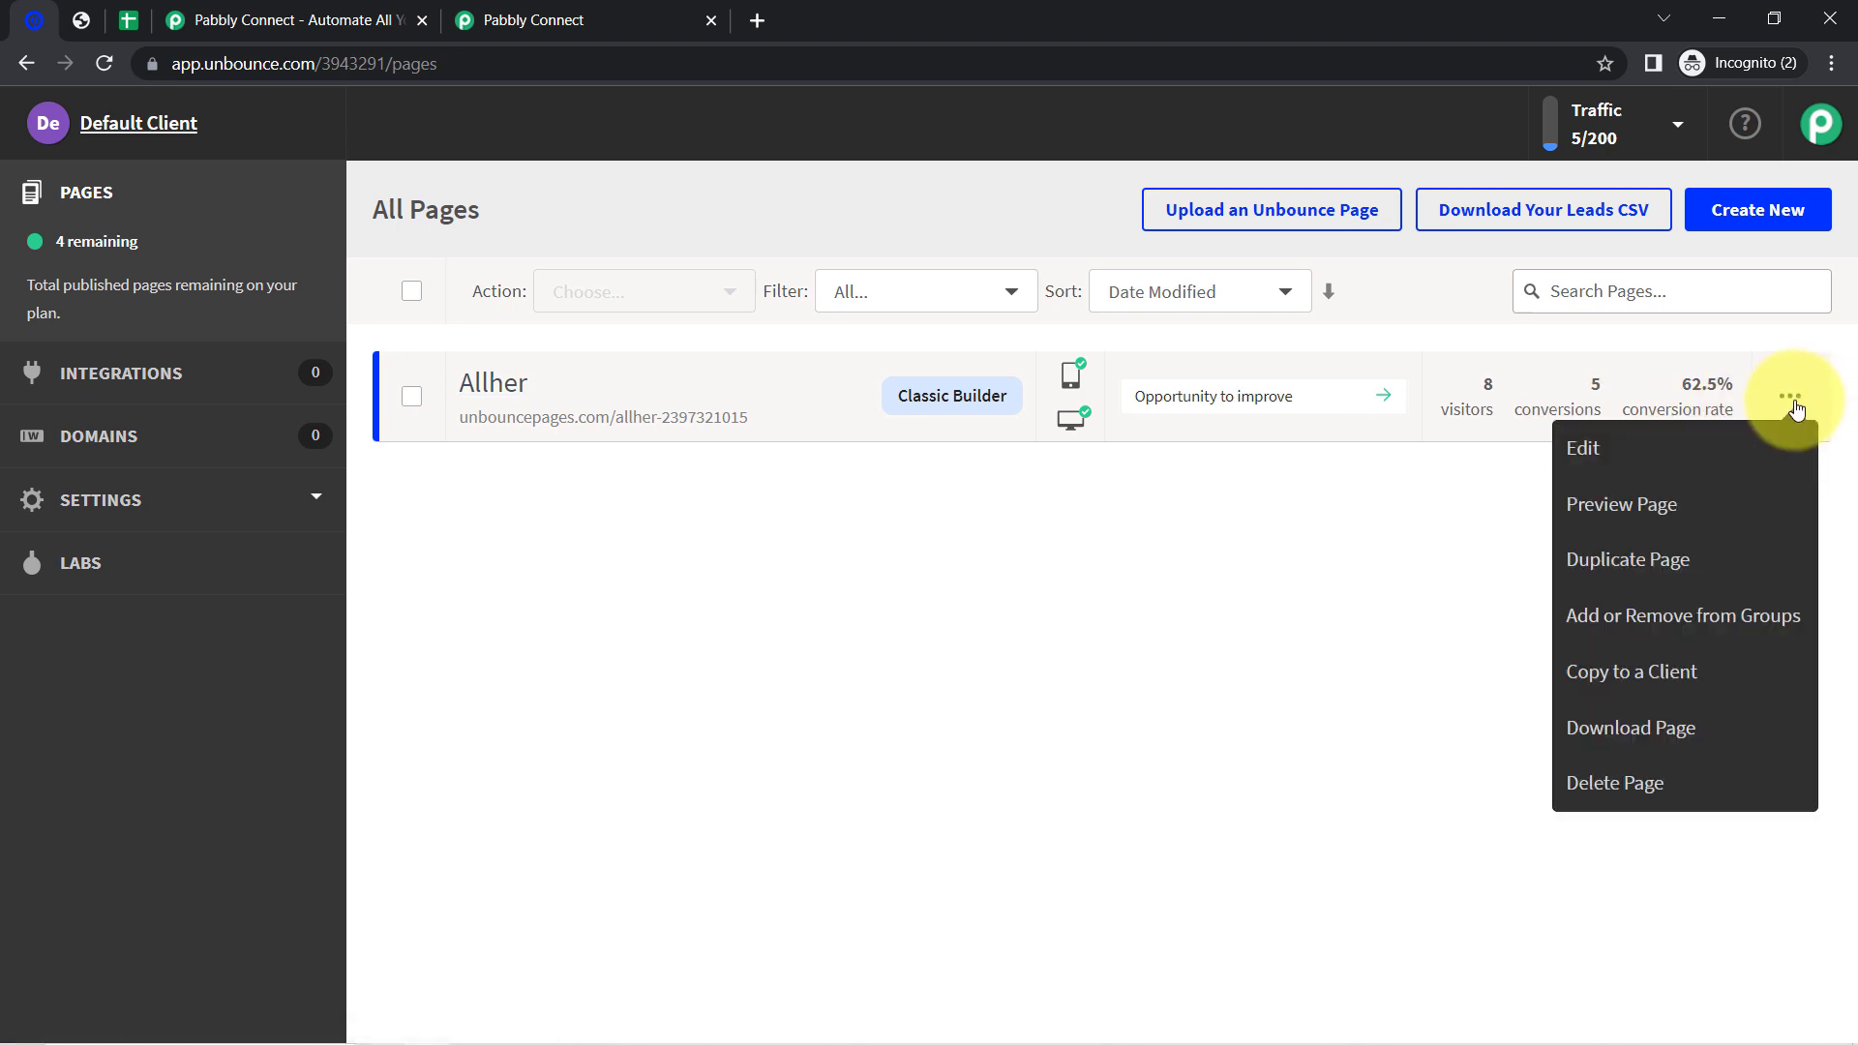
left_click(1636, 501)
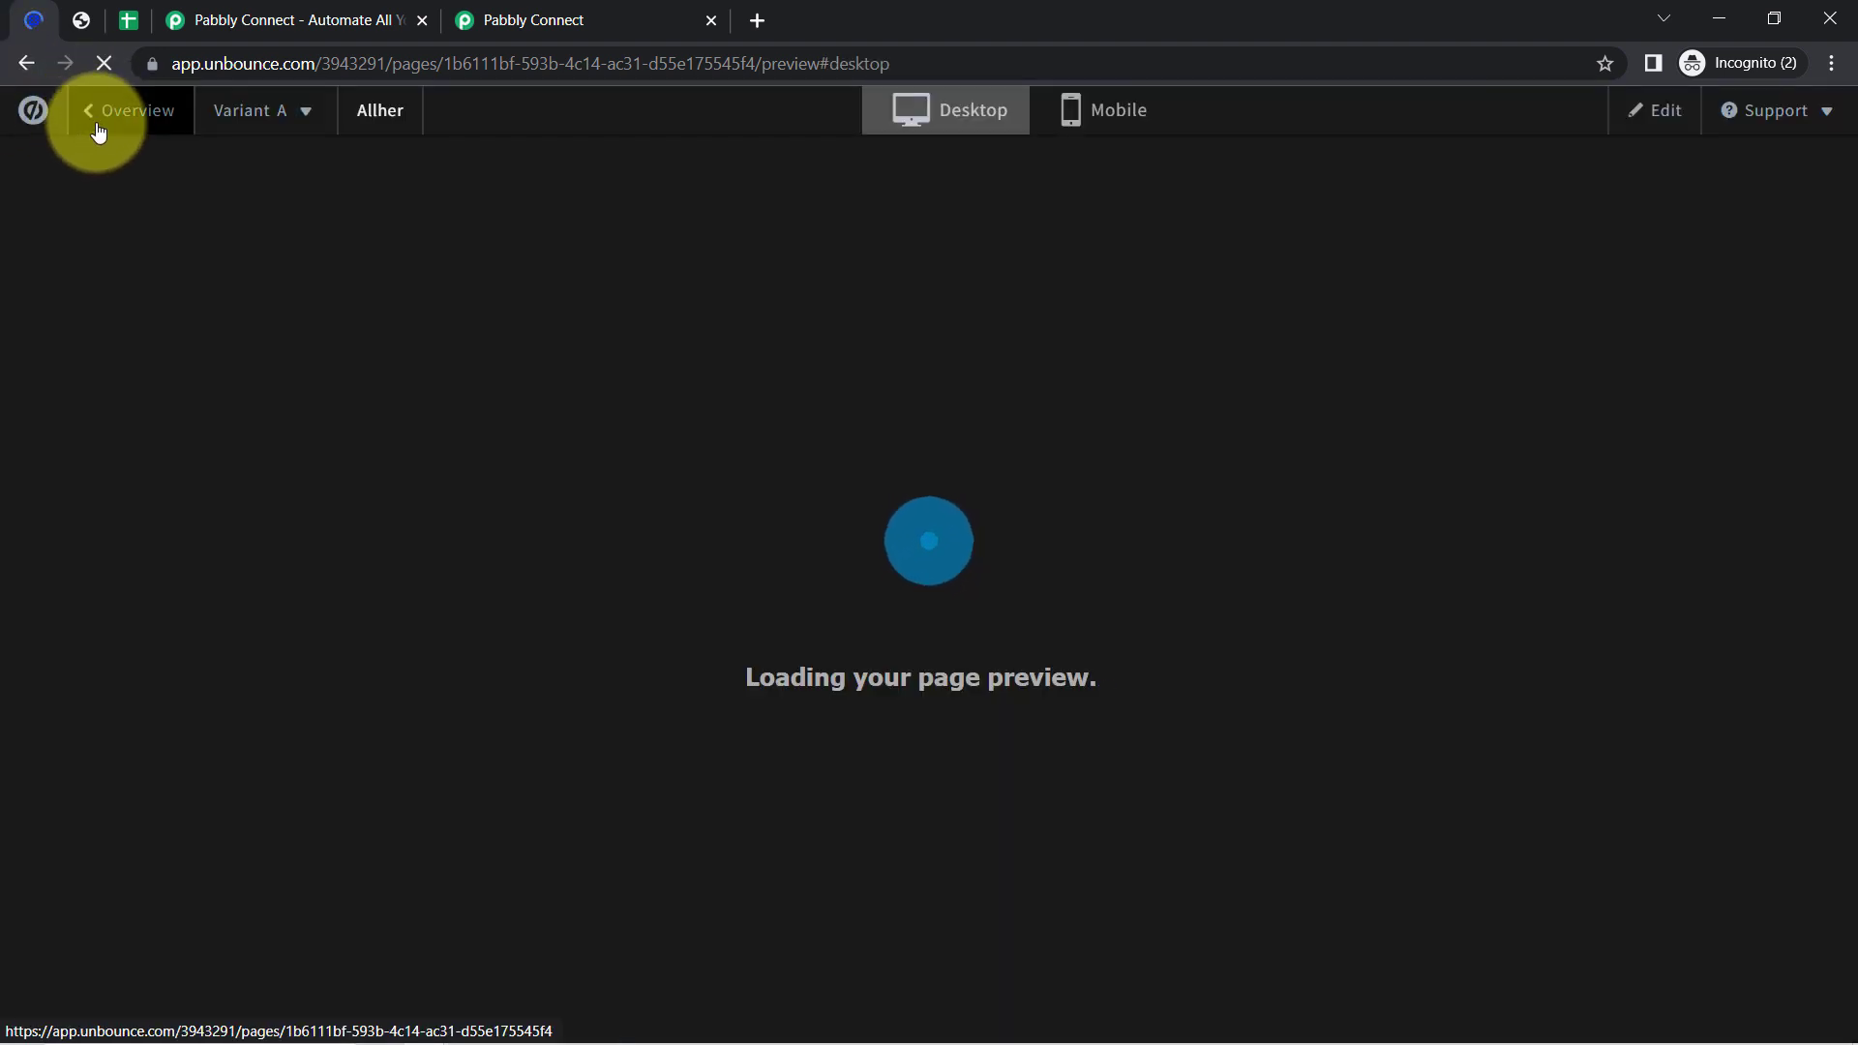
left_click(95, 126)
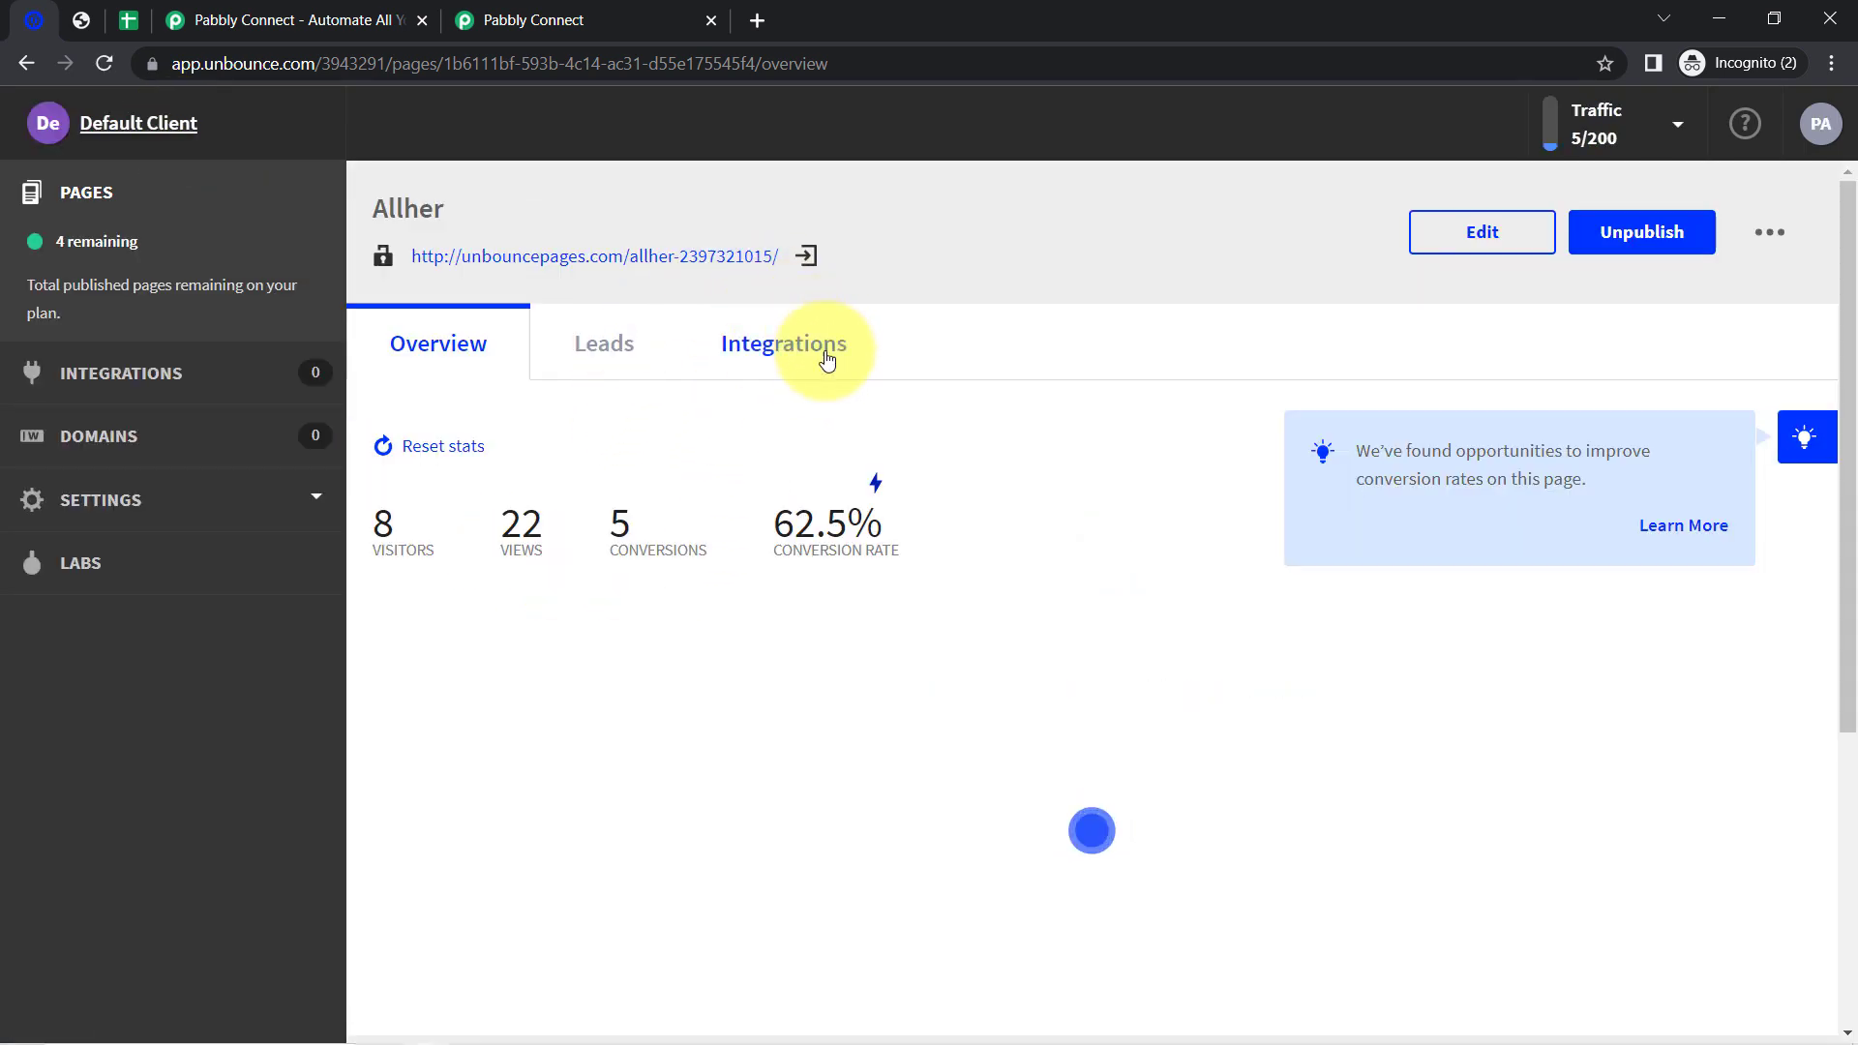
left_click(810, 350)
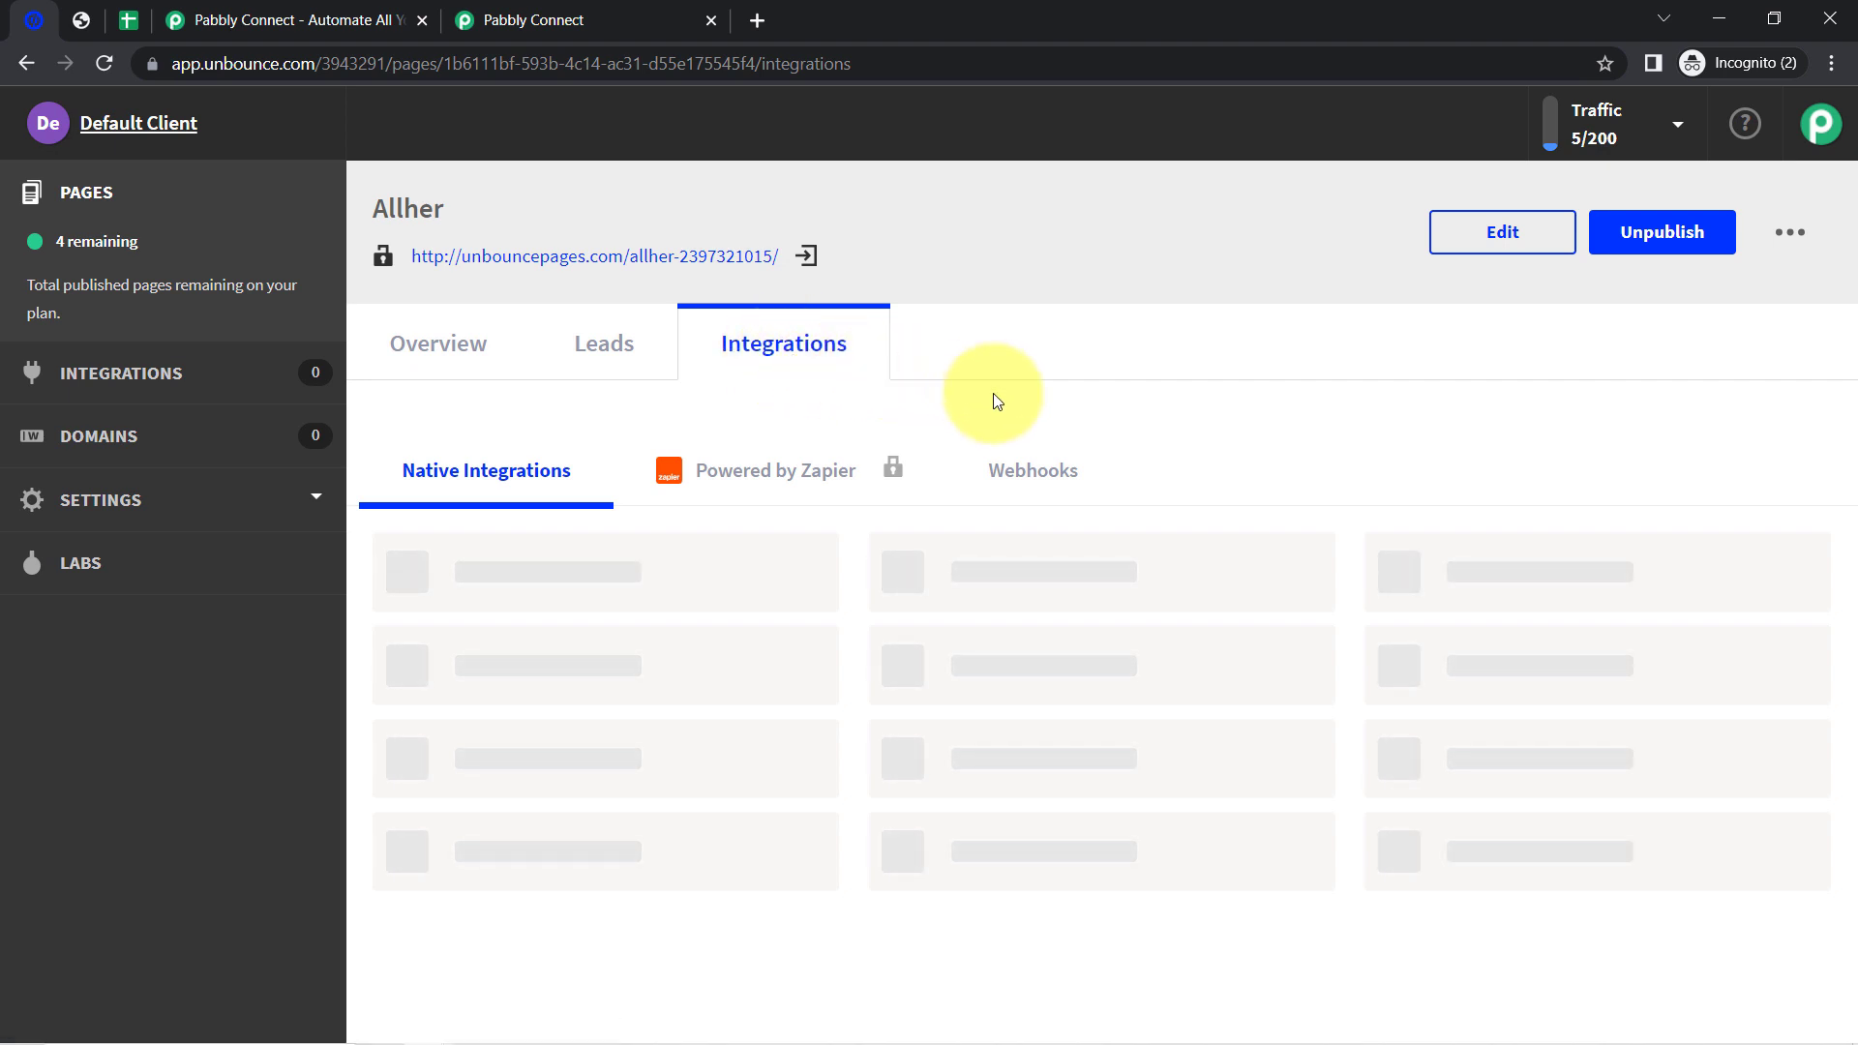
left_click(1018, 474)
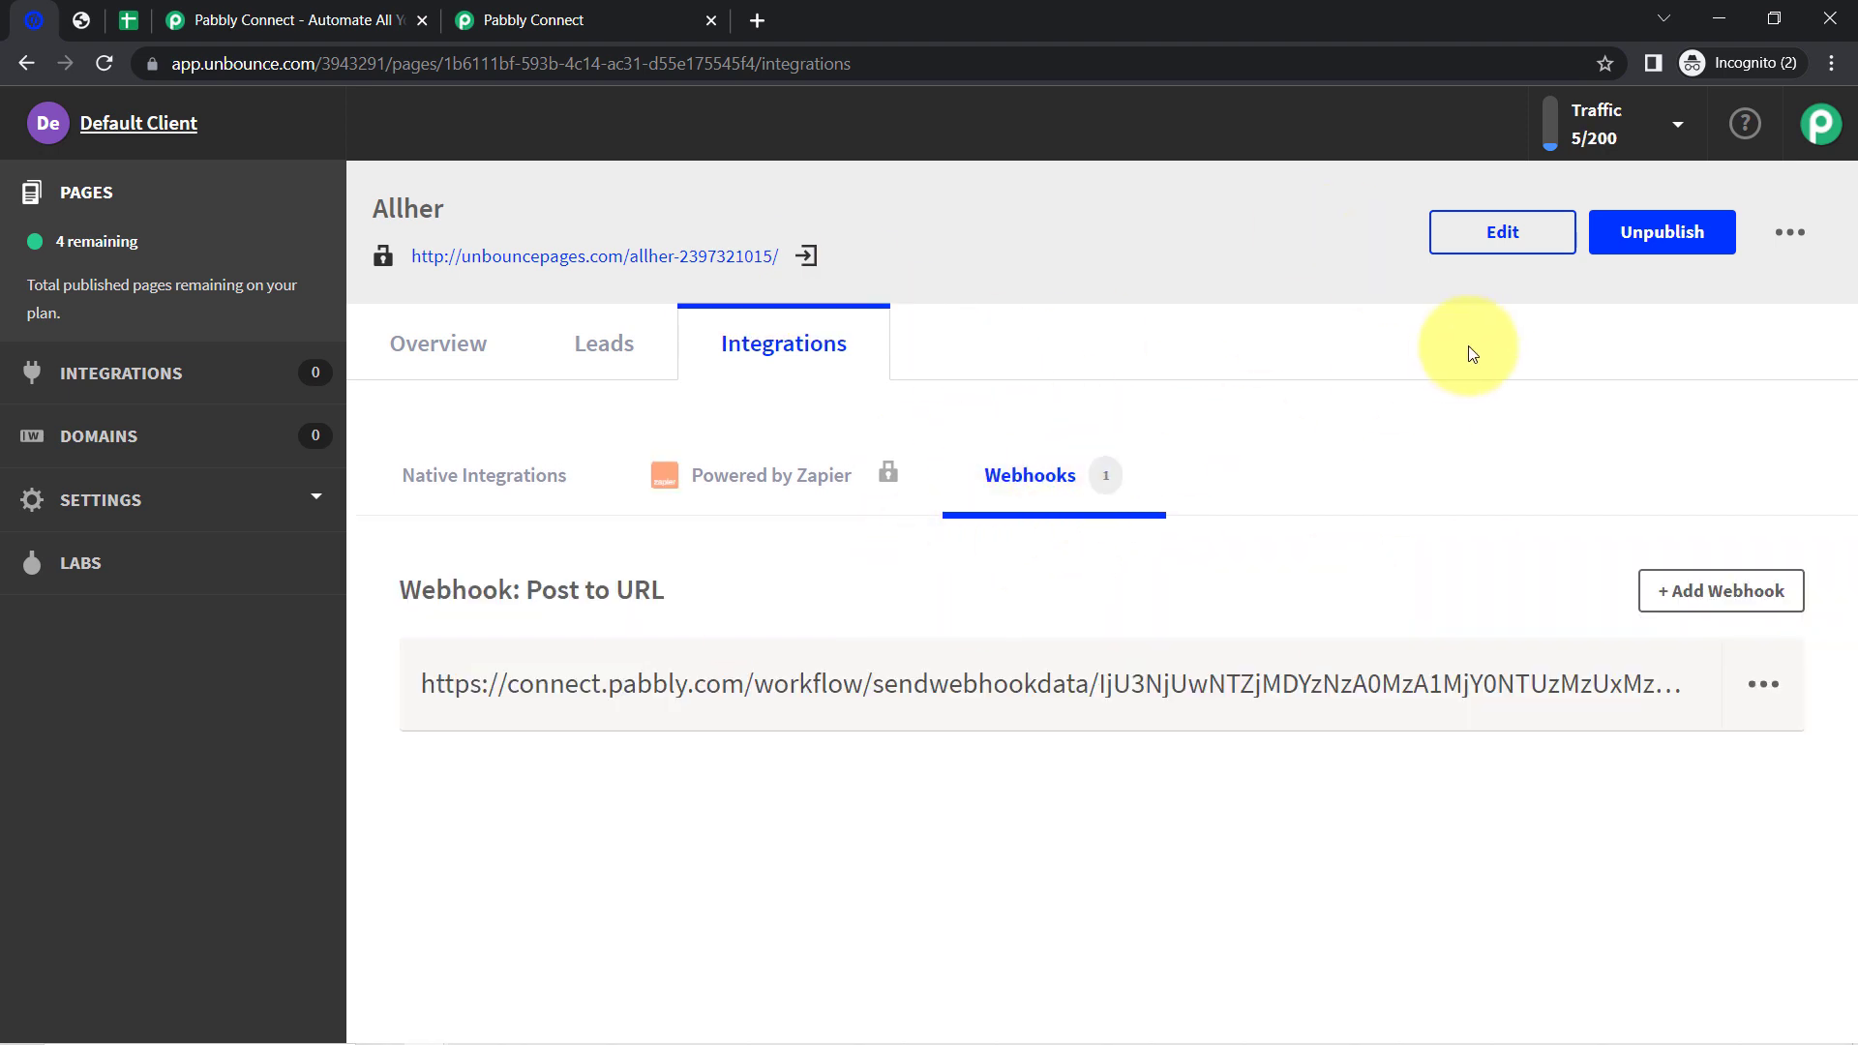
- Add a webhook to the Allher page that posts form data to the copied Pabbly Connect URL, and save it
left_click(1682, 583)
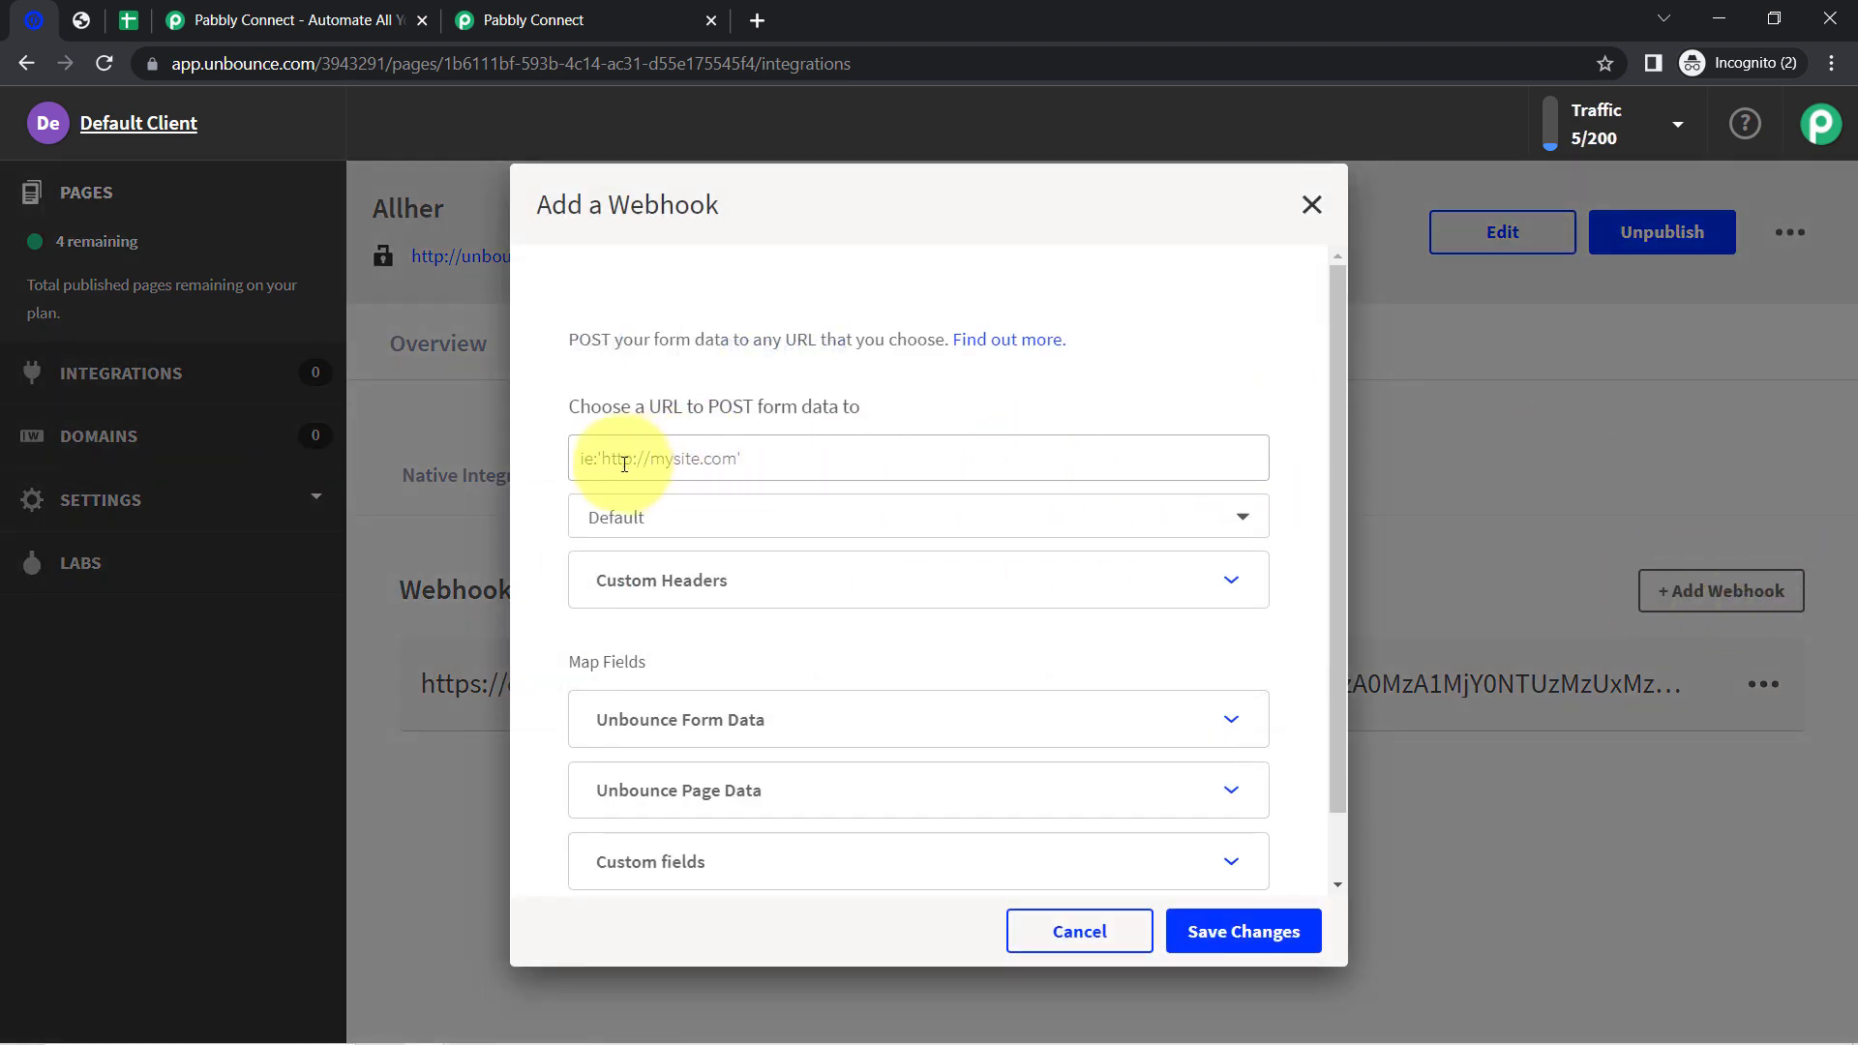
left_click(542, 19)
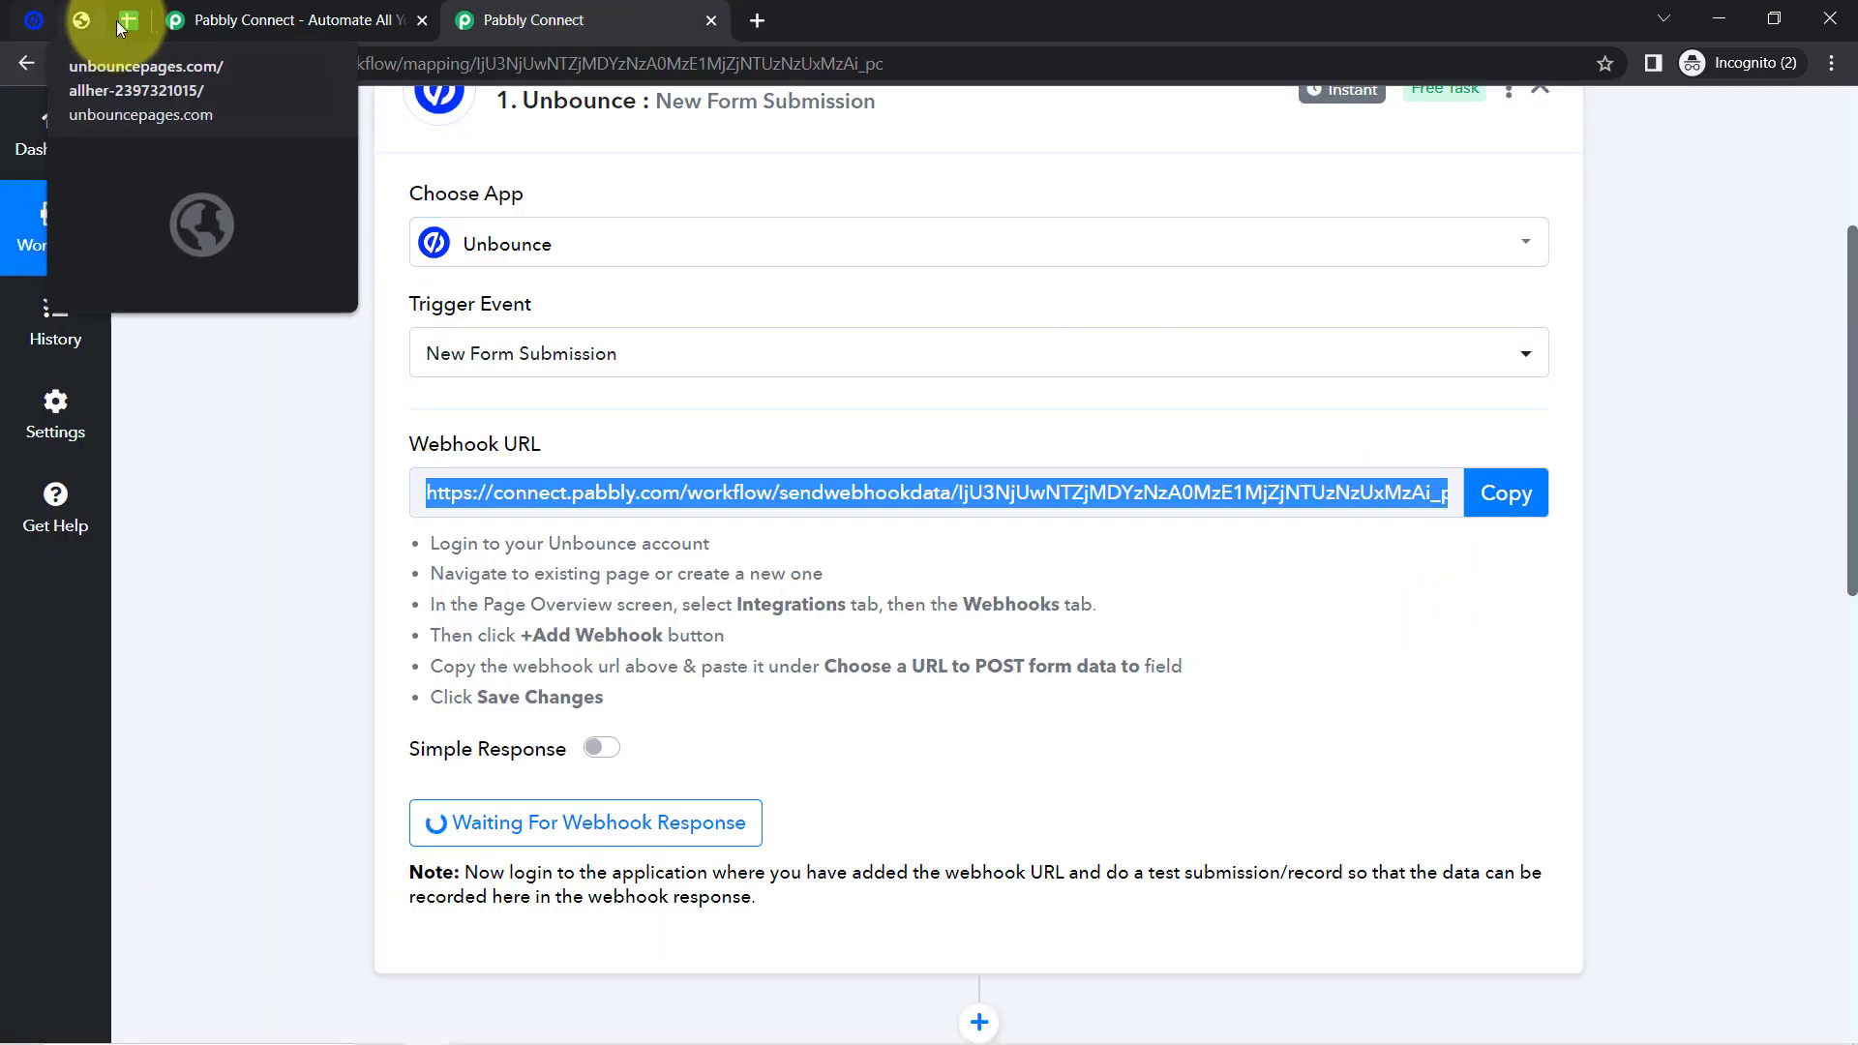
left_click(38, 19)
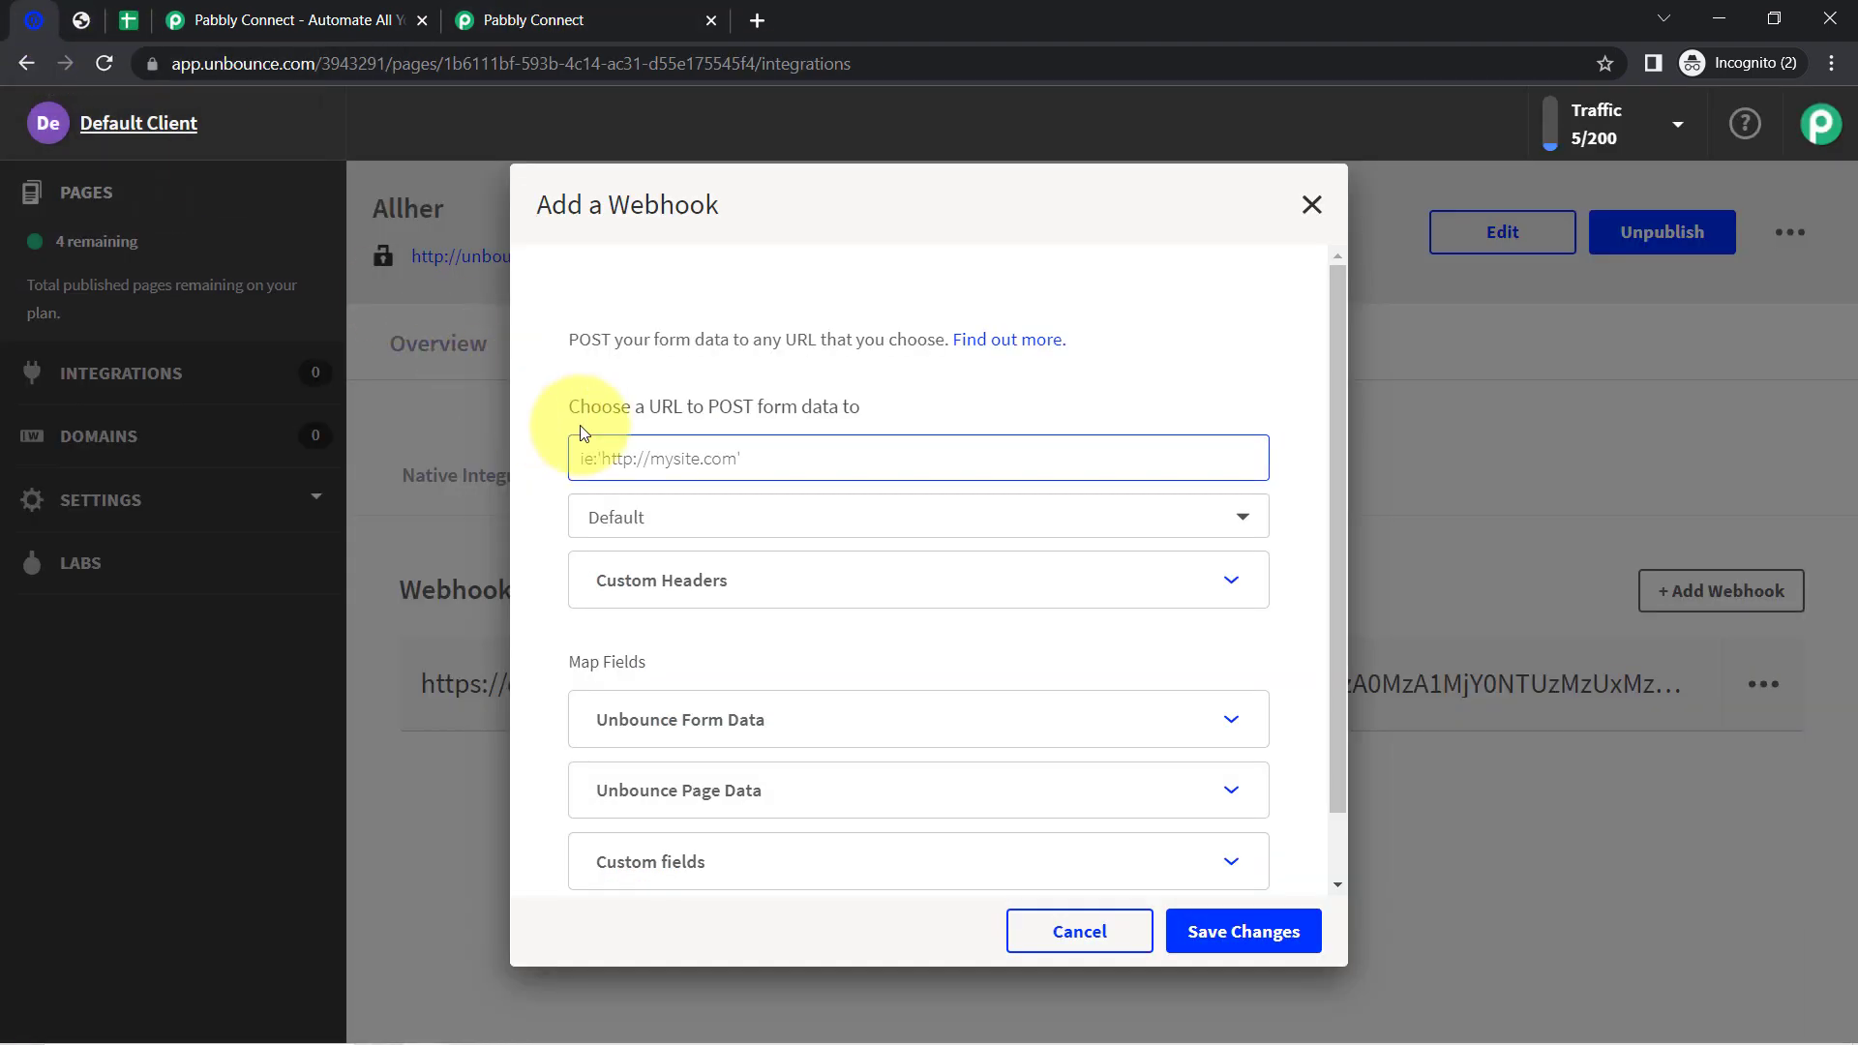
key("ctrl+v")
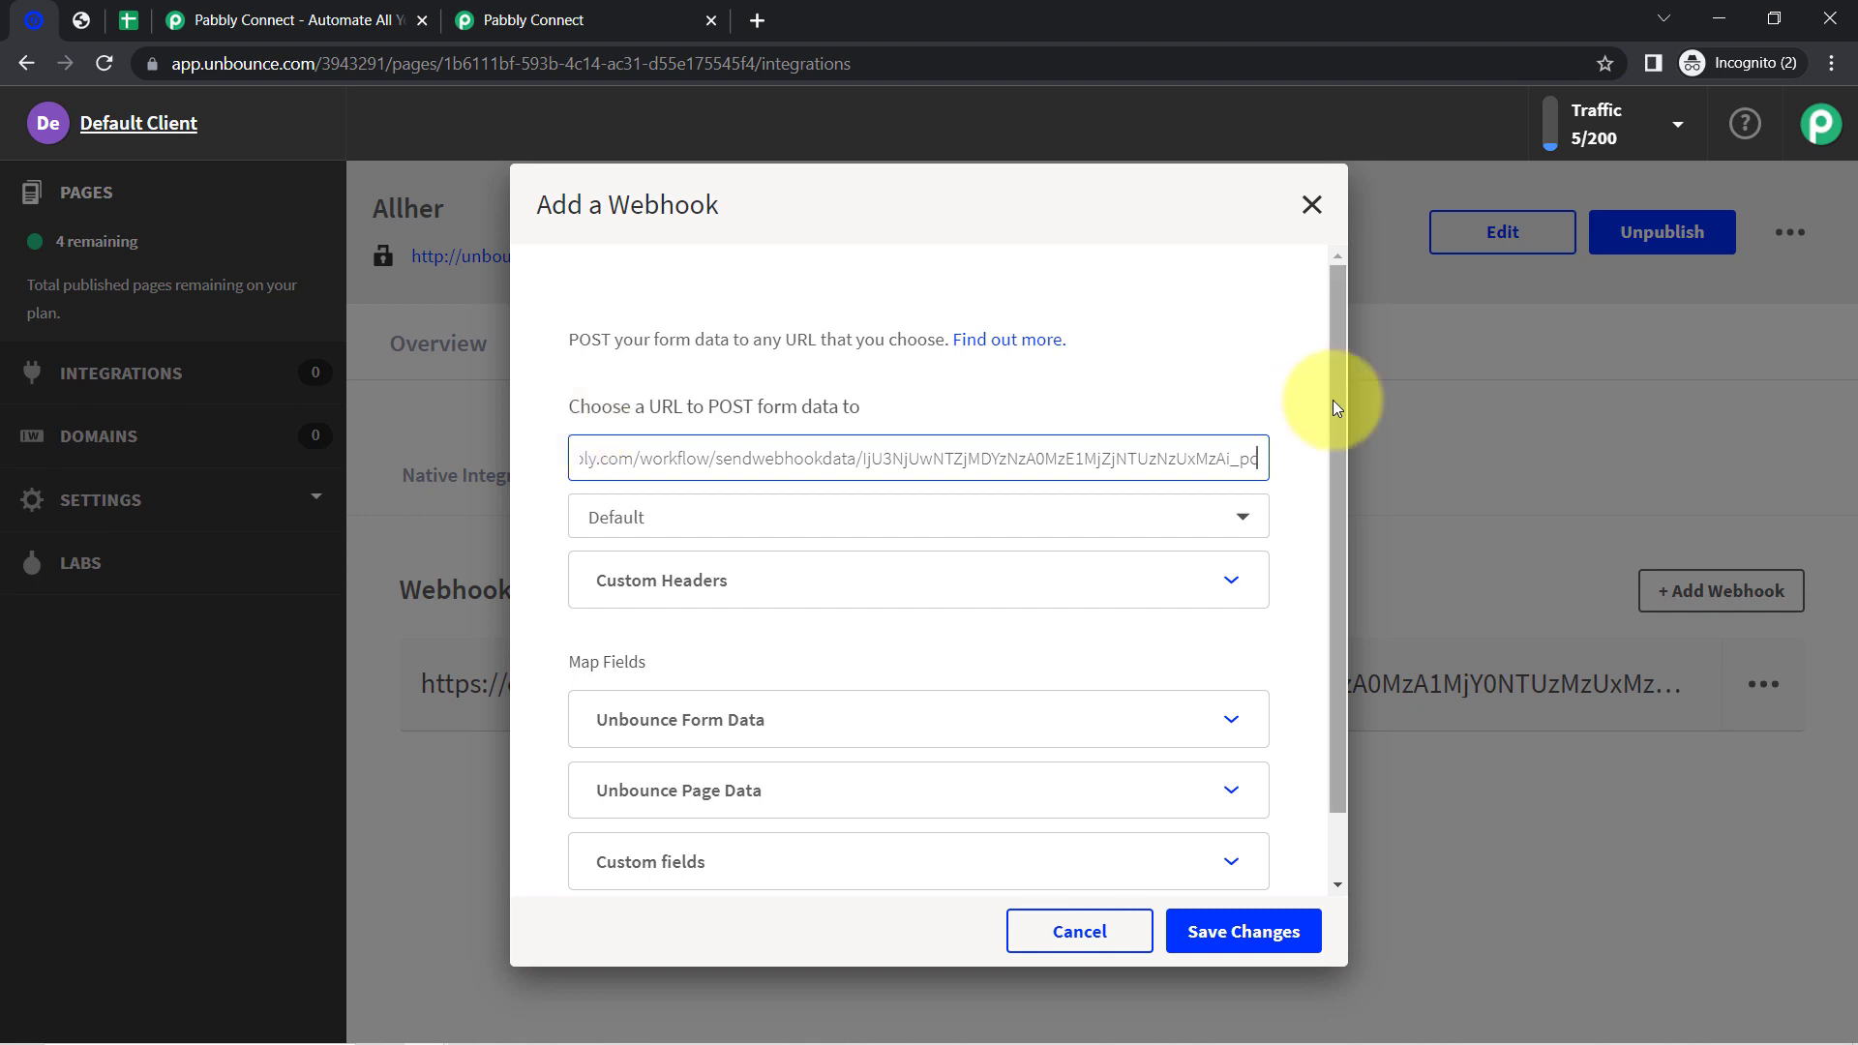
left_click_drag(1333, 398, 1346, 503)
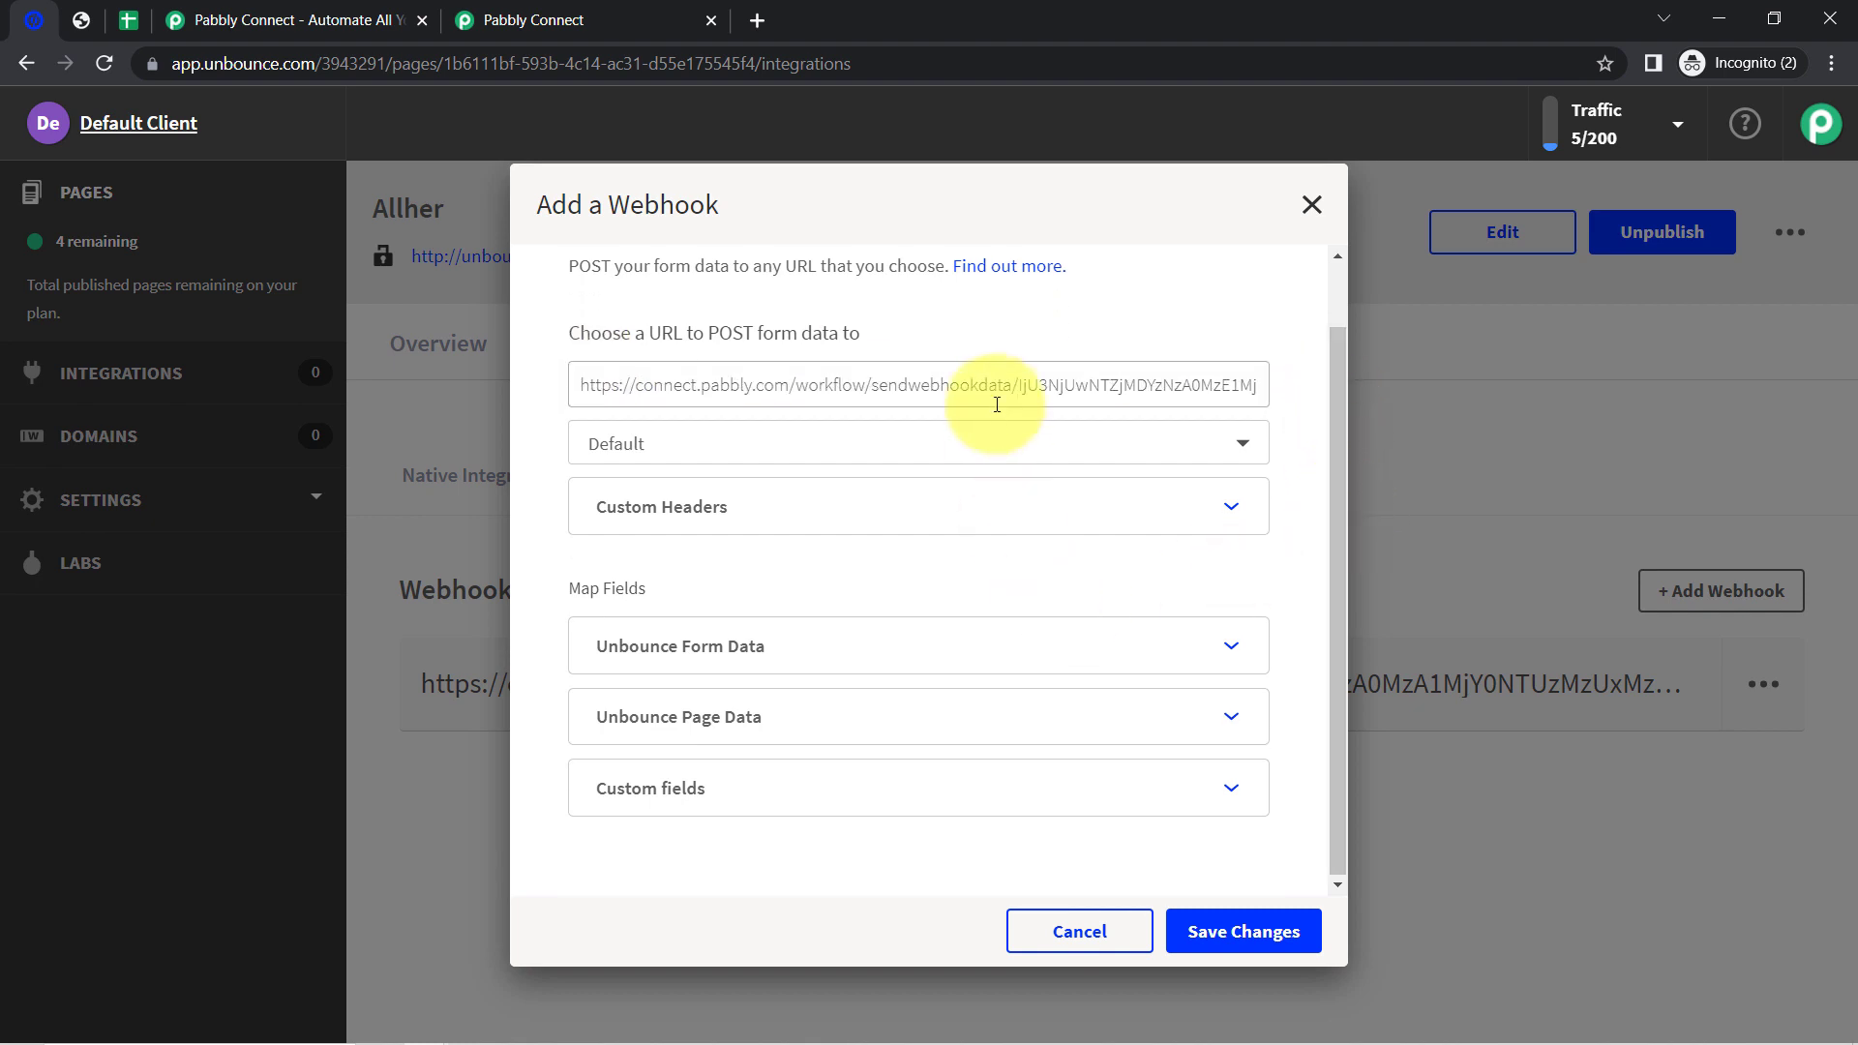
left_click(1236, 931)
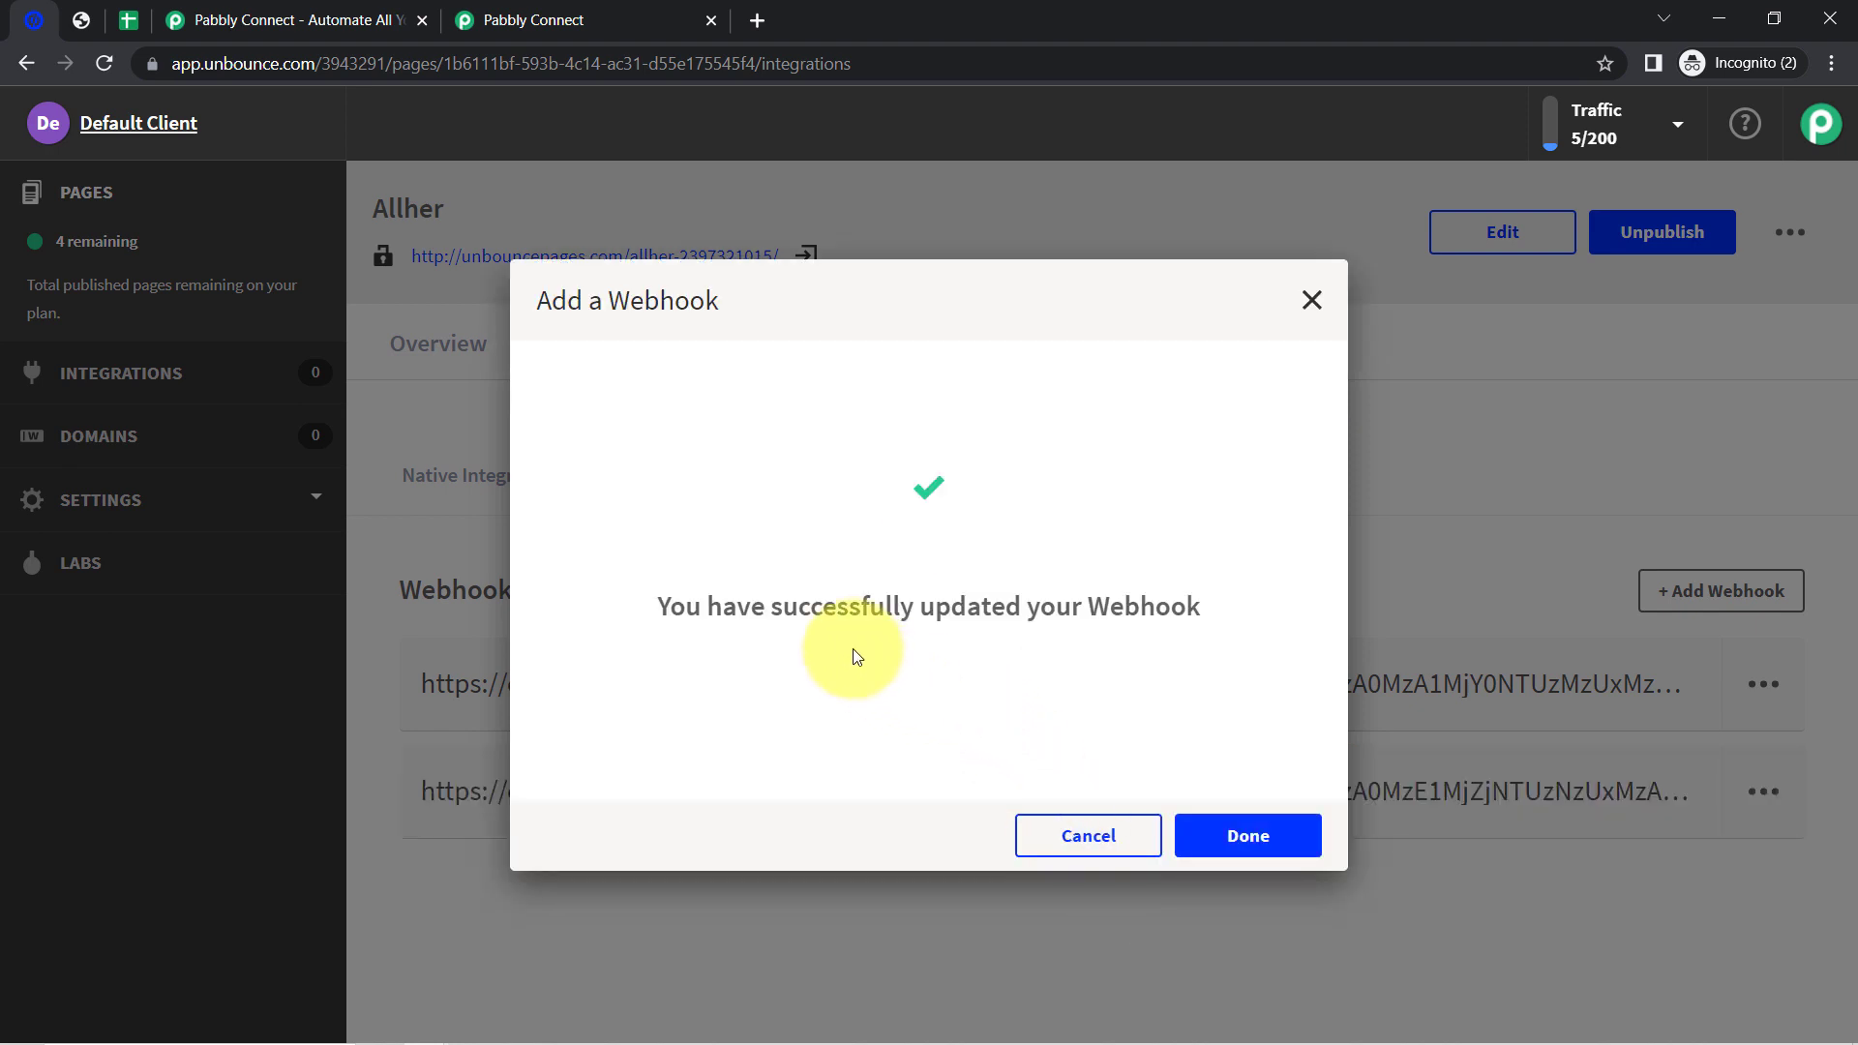
left_click_drag(780, 604, 1171, 607)
left_click(1265, 837)
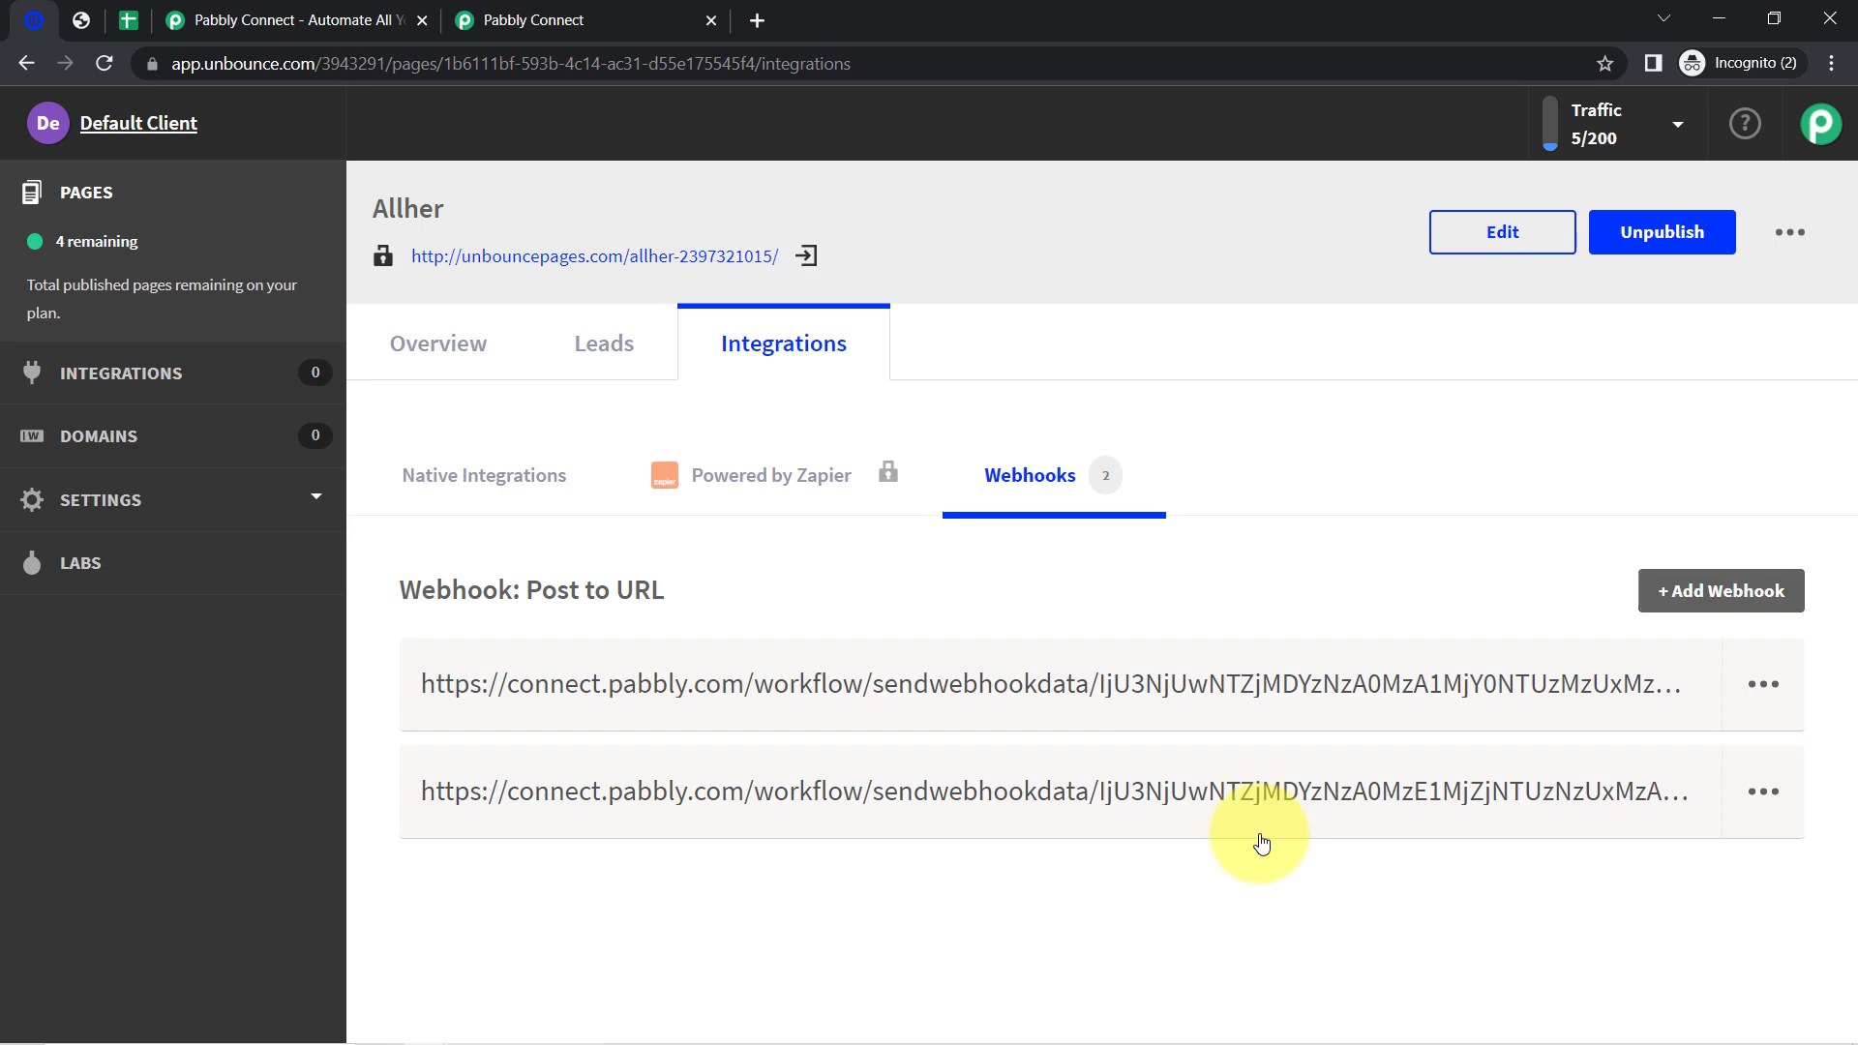
- Return to the Pabbly Connect workflow and read the trigger's note about making a test submission
left_click(481, 10)
scroll(435, 668, "down", 1)
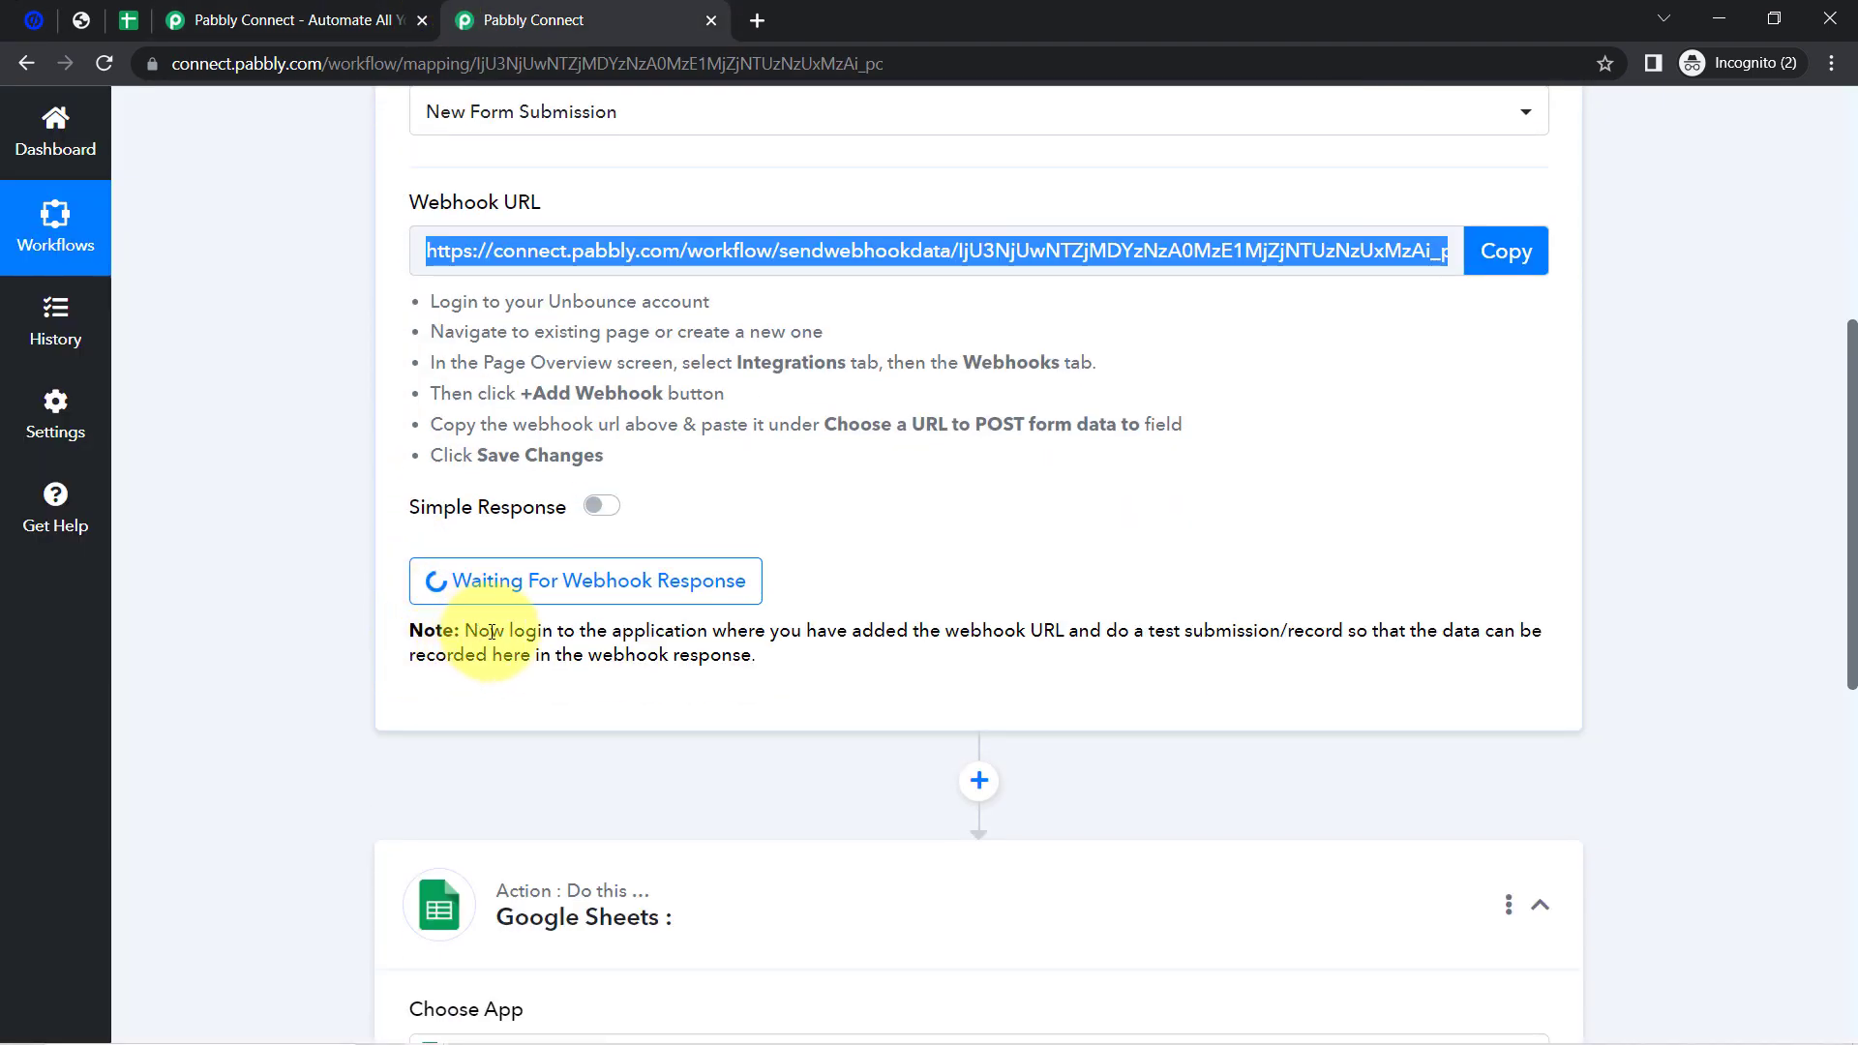
left_click_drag(510, 630, 1055, 624)
left_click_drag(1167, 630, 849, 675)
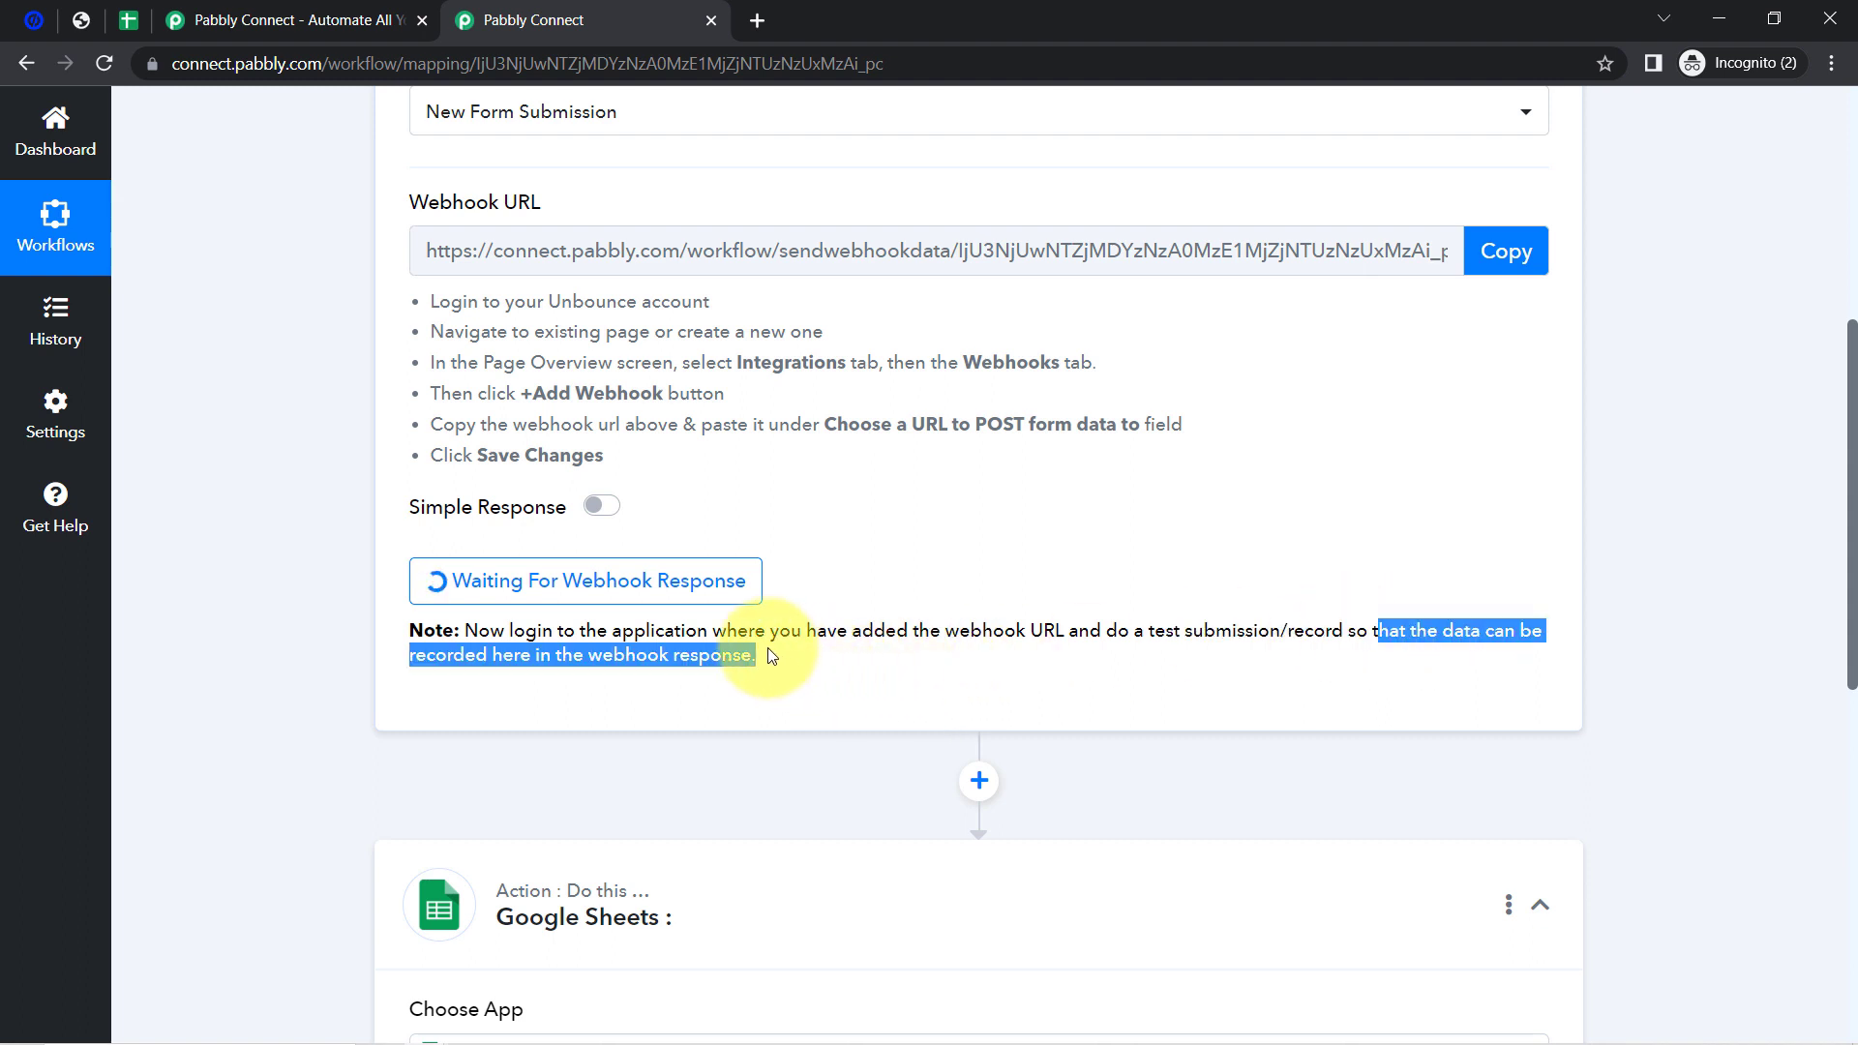
left_click(798, 663)
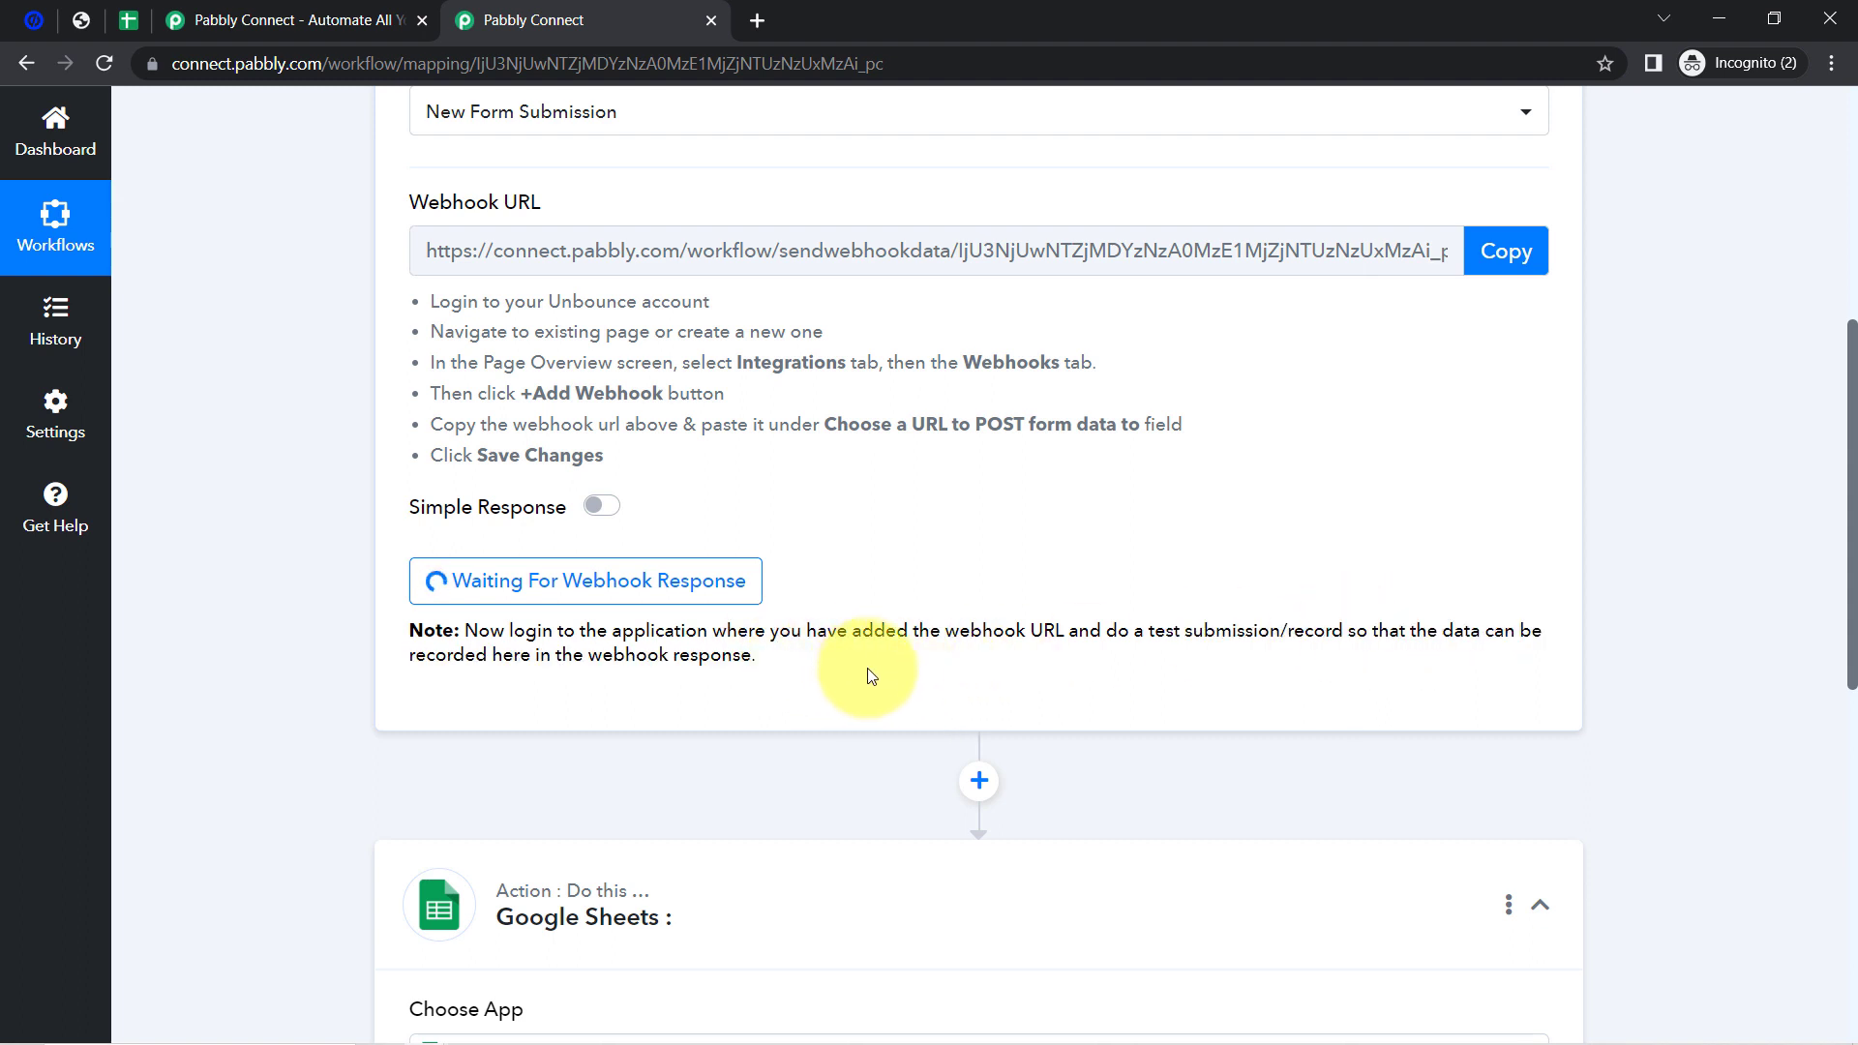
left_click_drag(1109, 631, 1348, 610)
scroll(1115, 668, "up", 5)
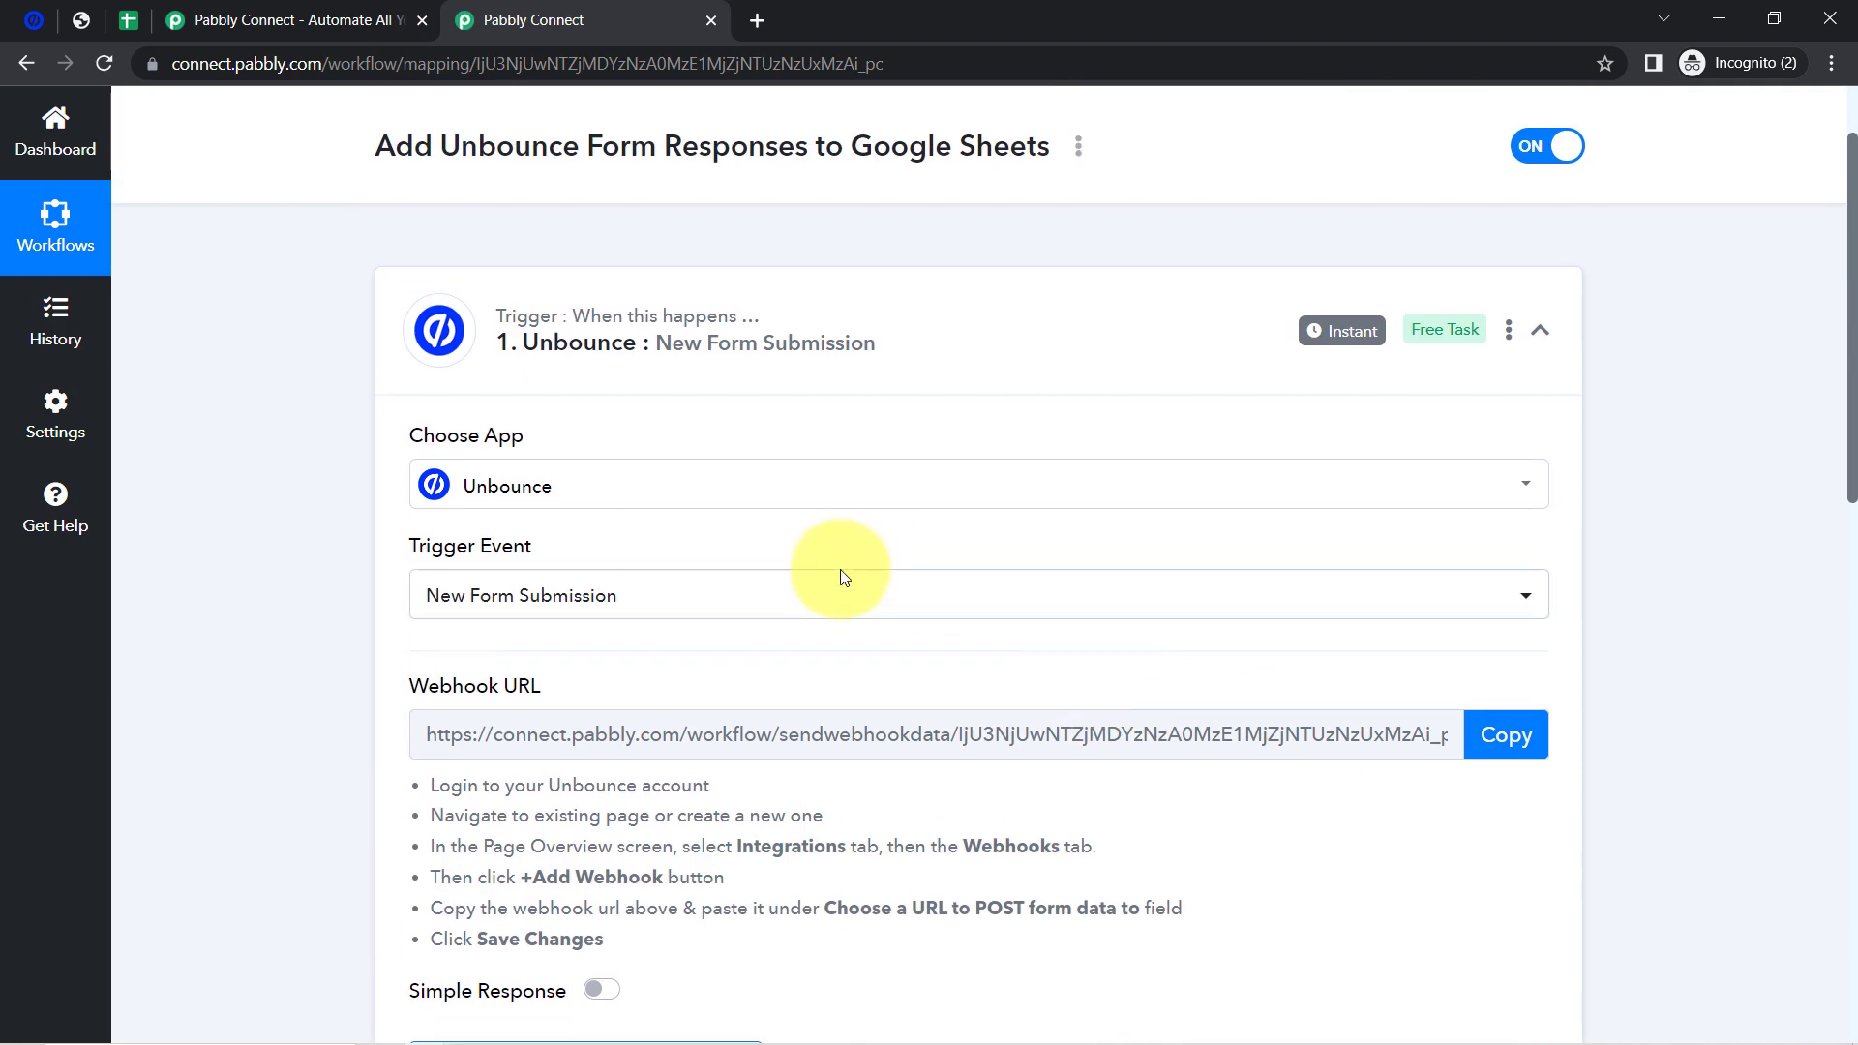
scroll(629, 532, "down", 1)
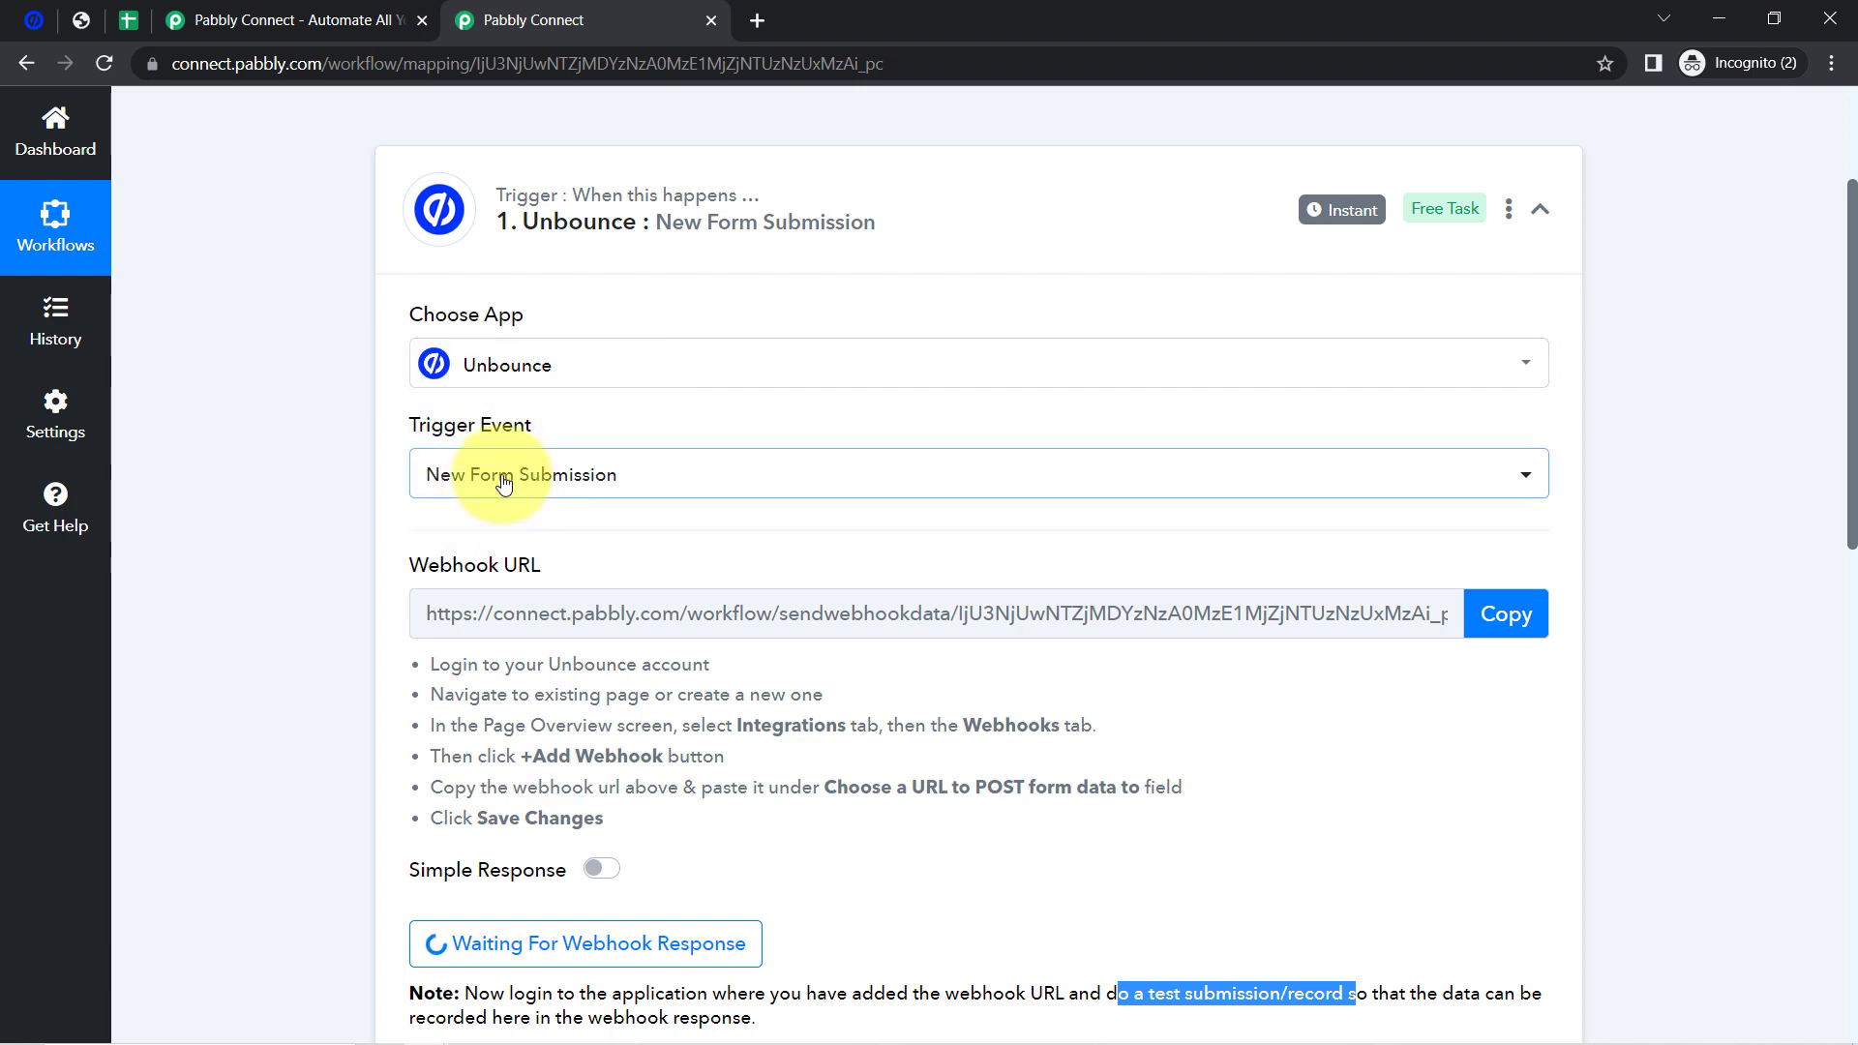
- Reload the published Allher landing page and submit its form with a test first name, last name, email, mobile number and the Duplex option
left_click(80, 19)
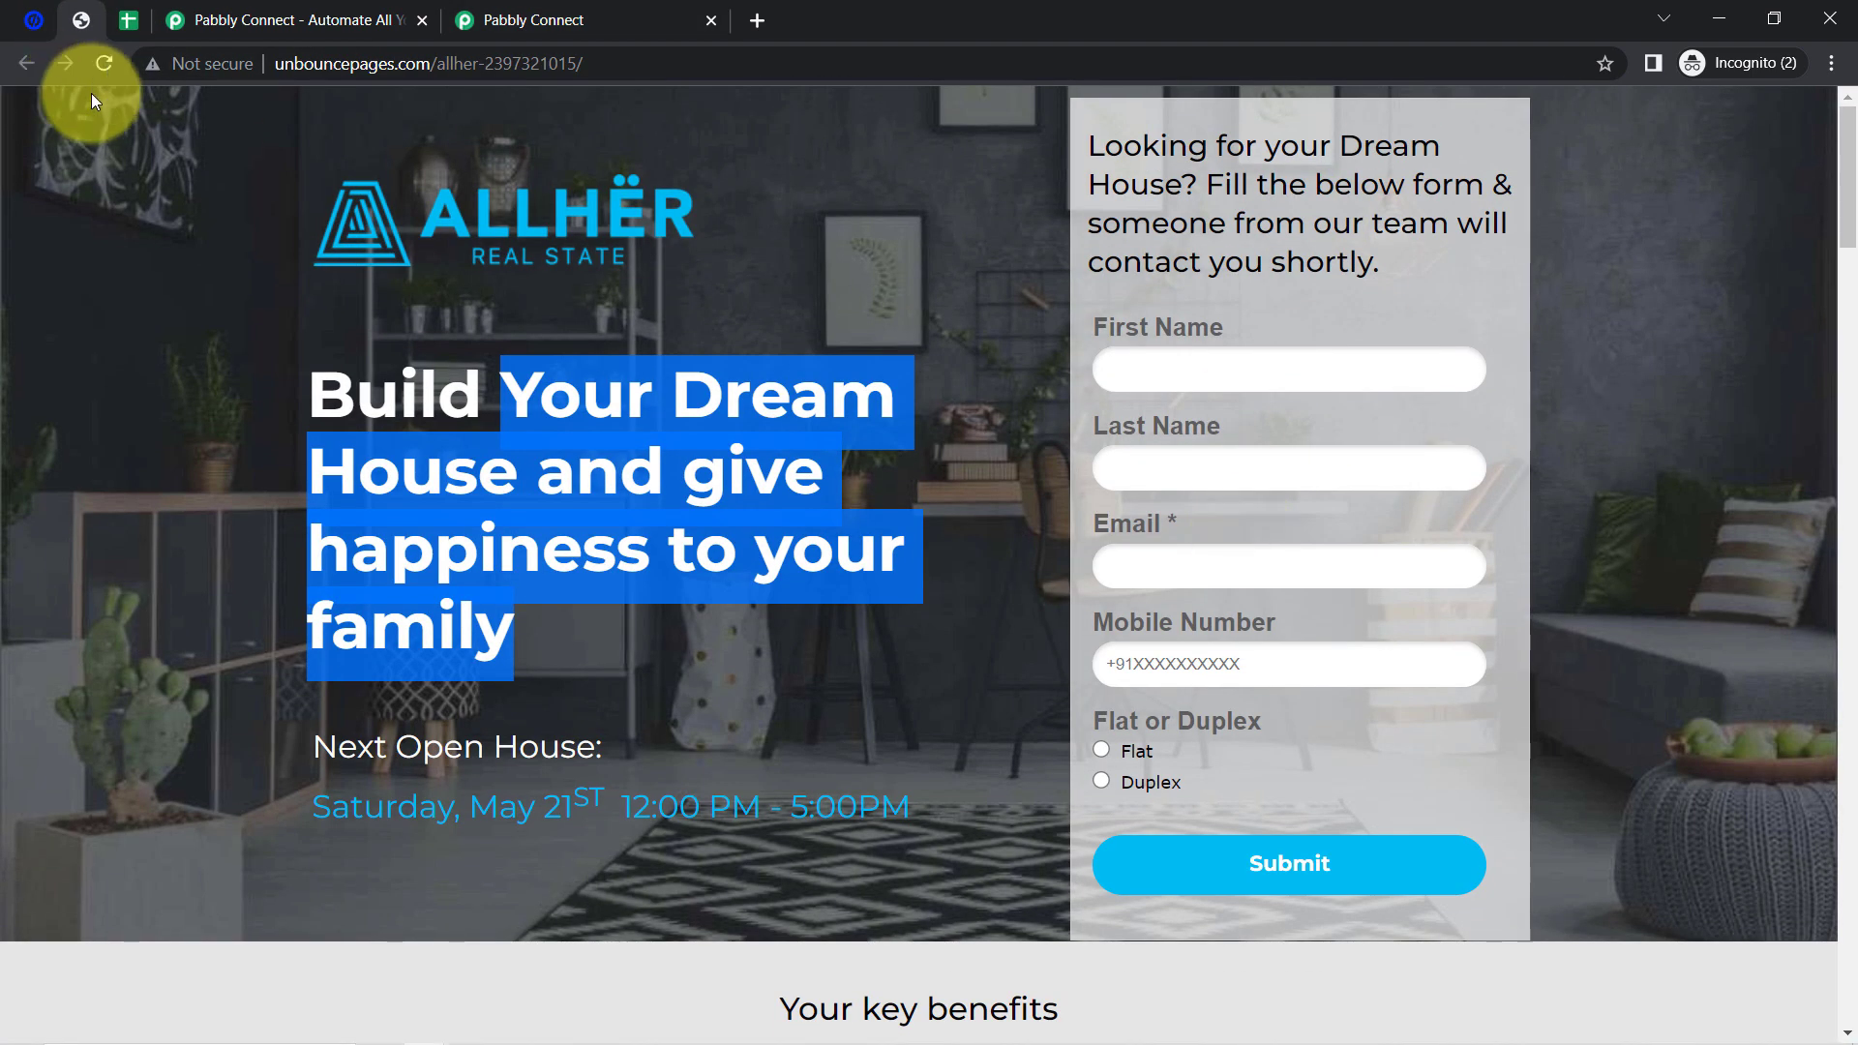
left_click(103, 64)
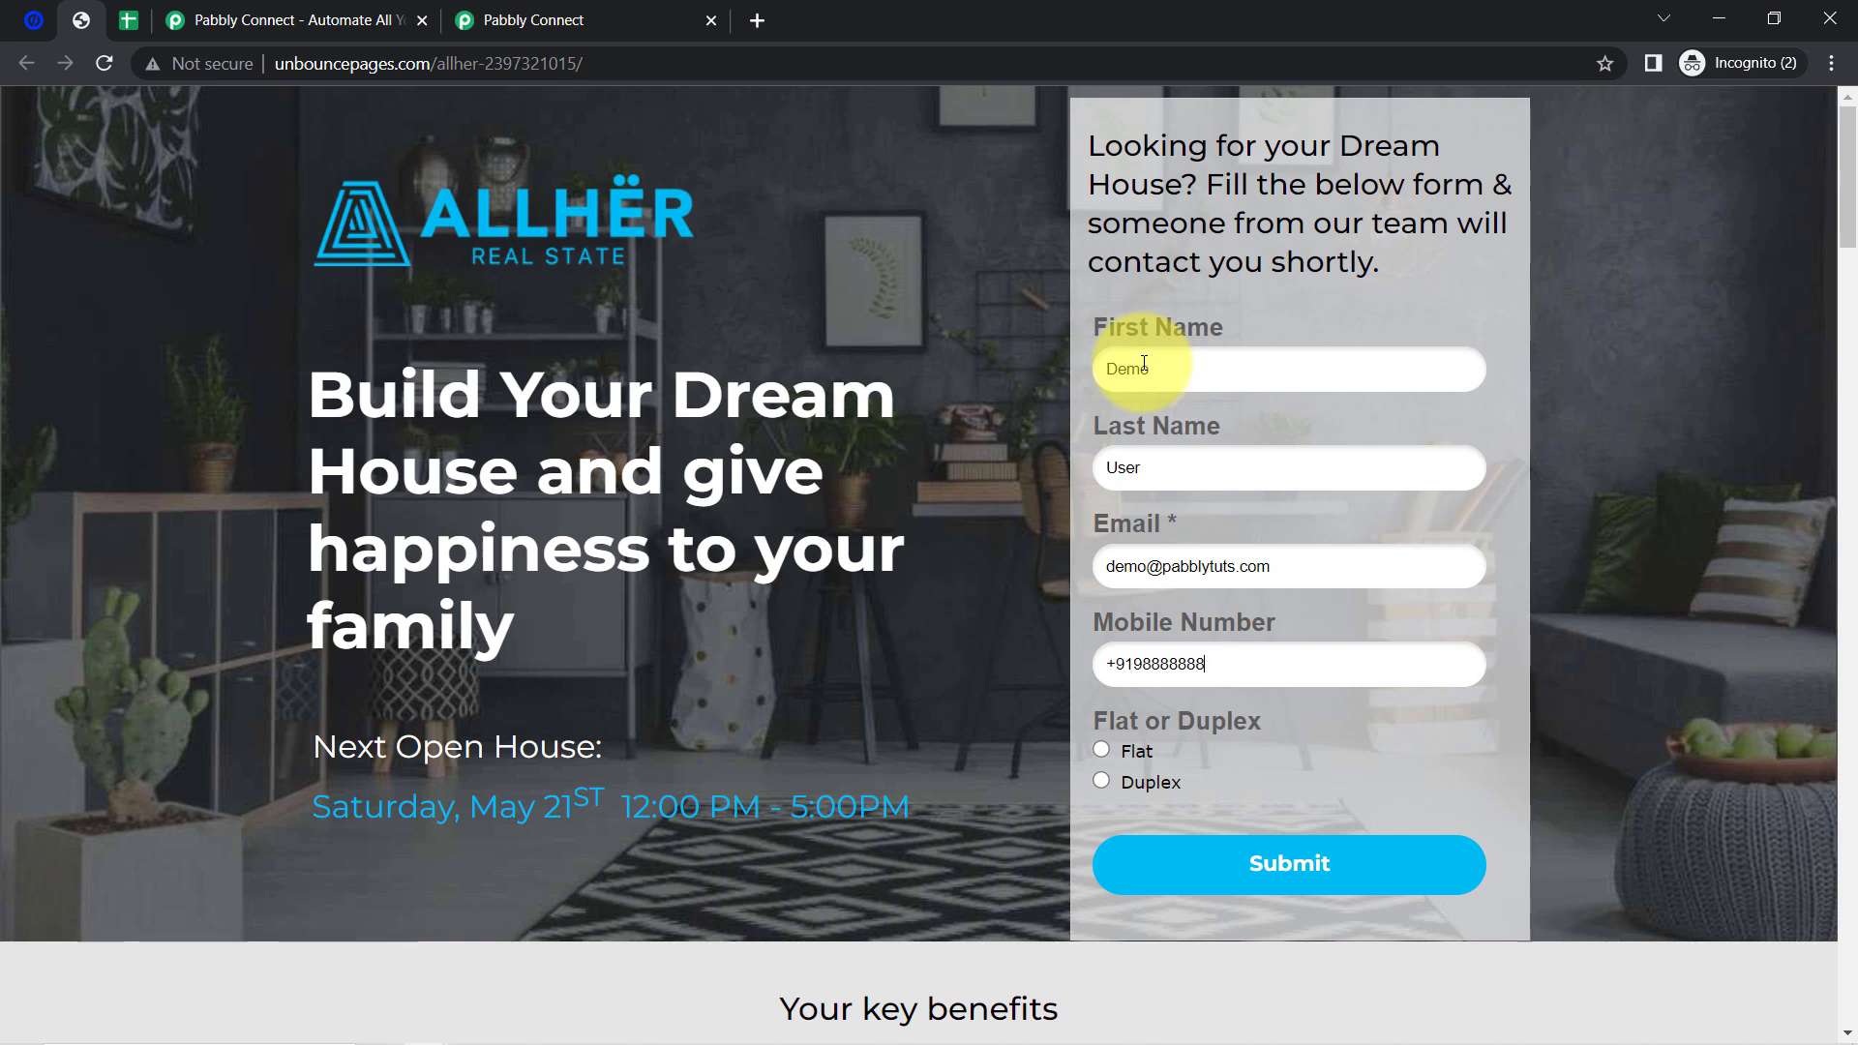
left_click(1018, 627)
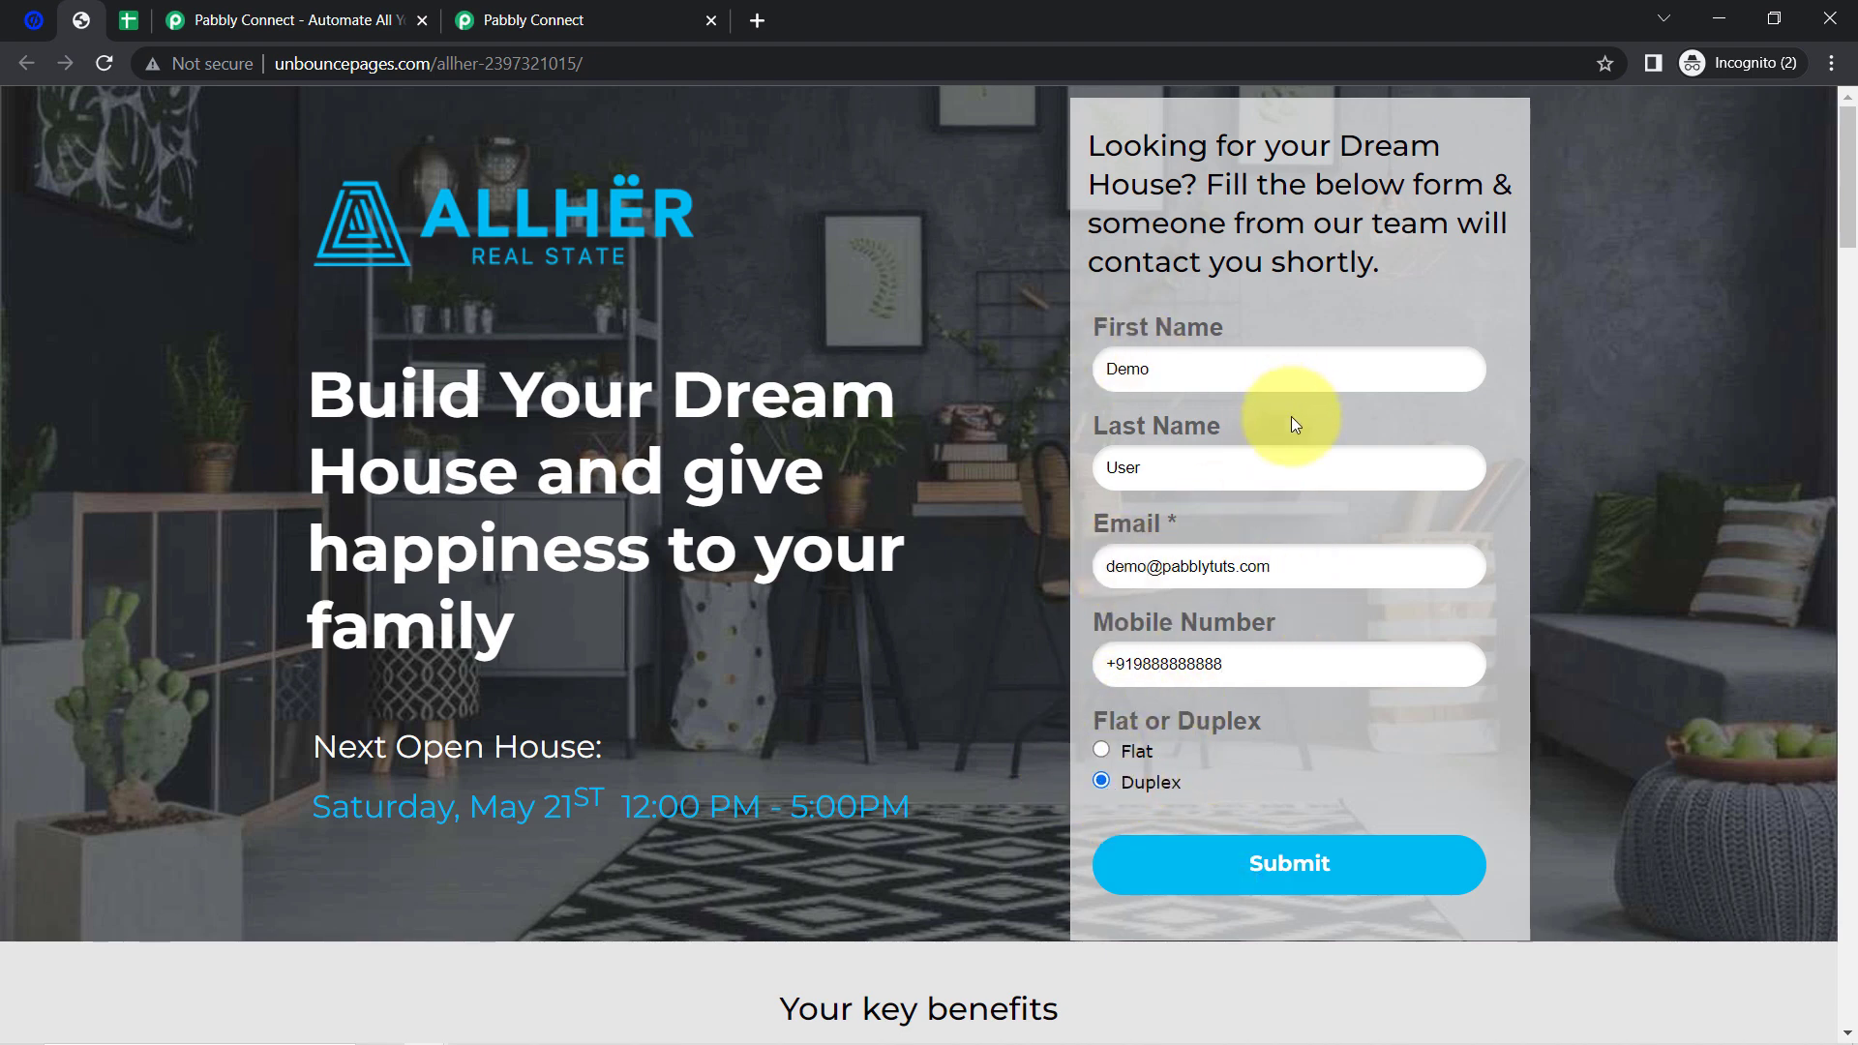
left_click(1276, 875)
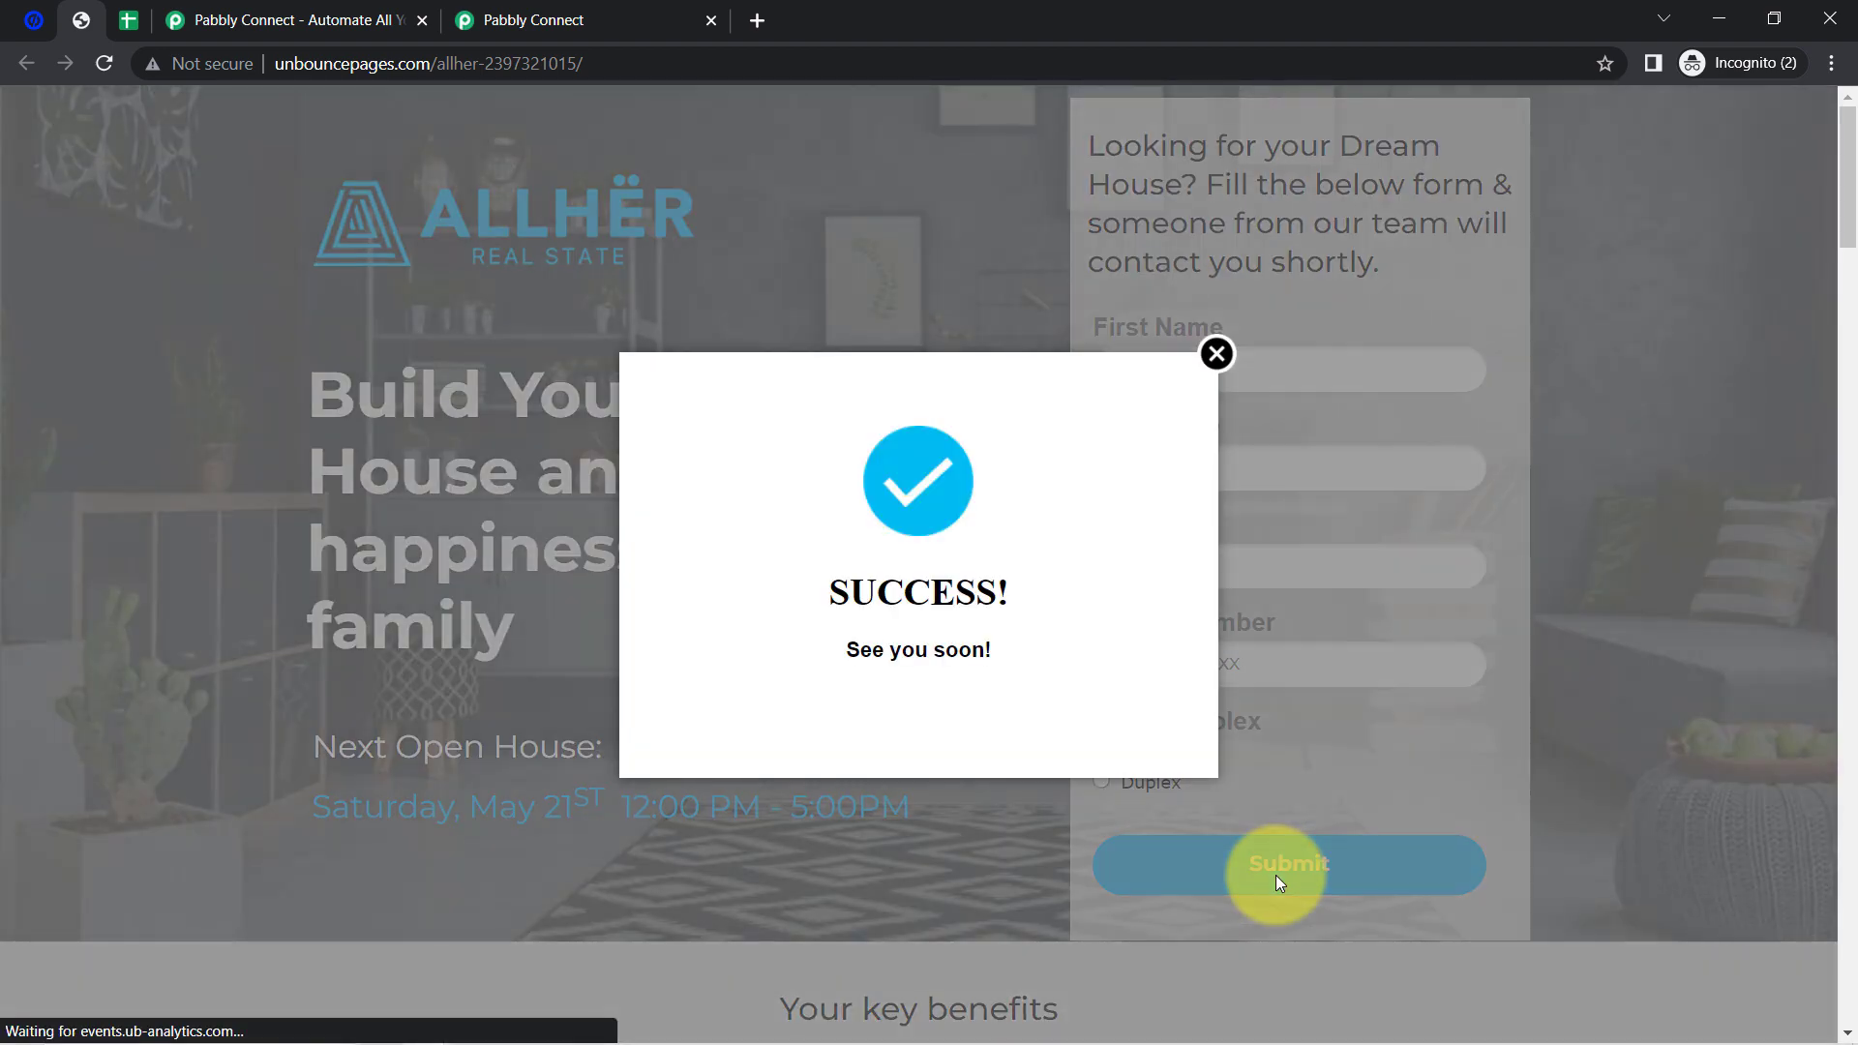
- Go back to the Pabbly Connect workflow and display the response received by the Unbounce trigger
left_click(528, 20)
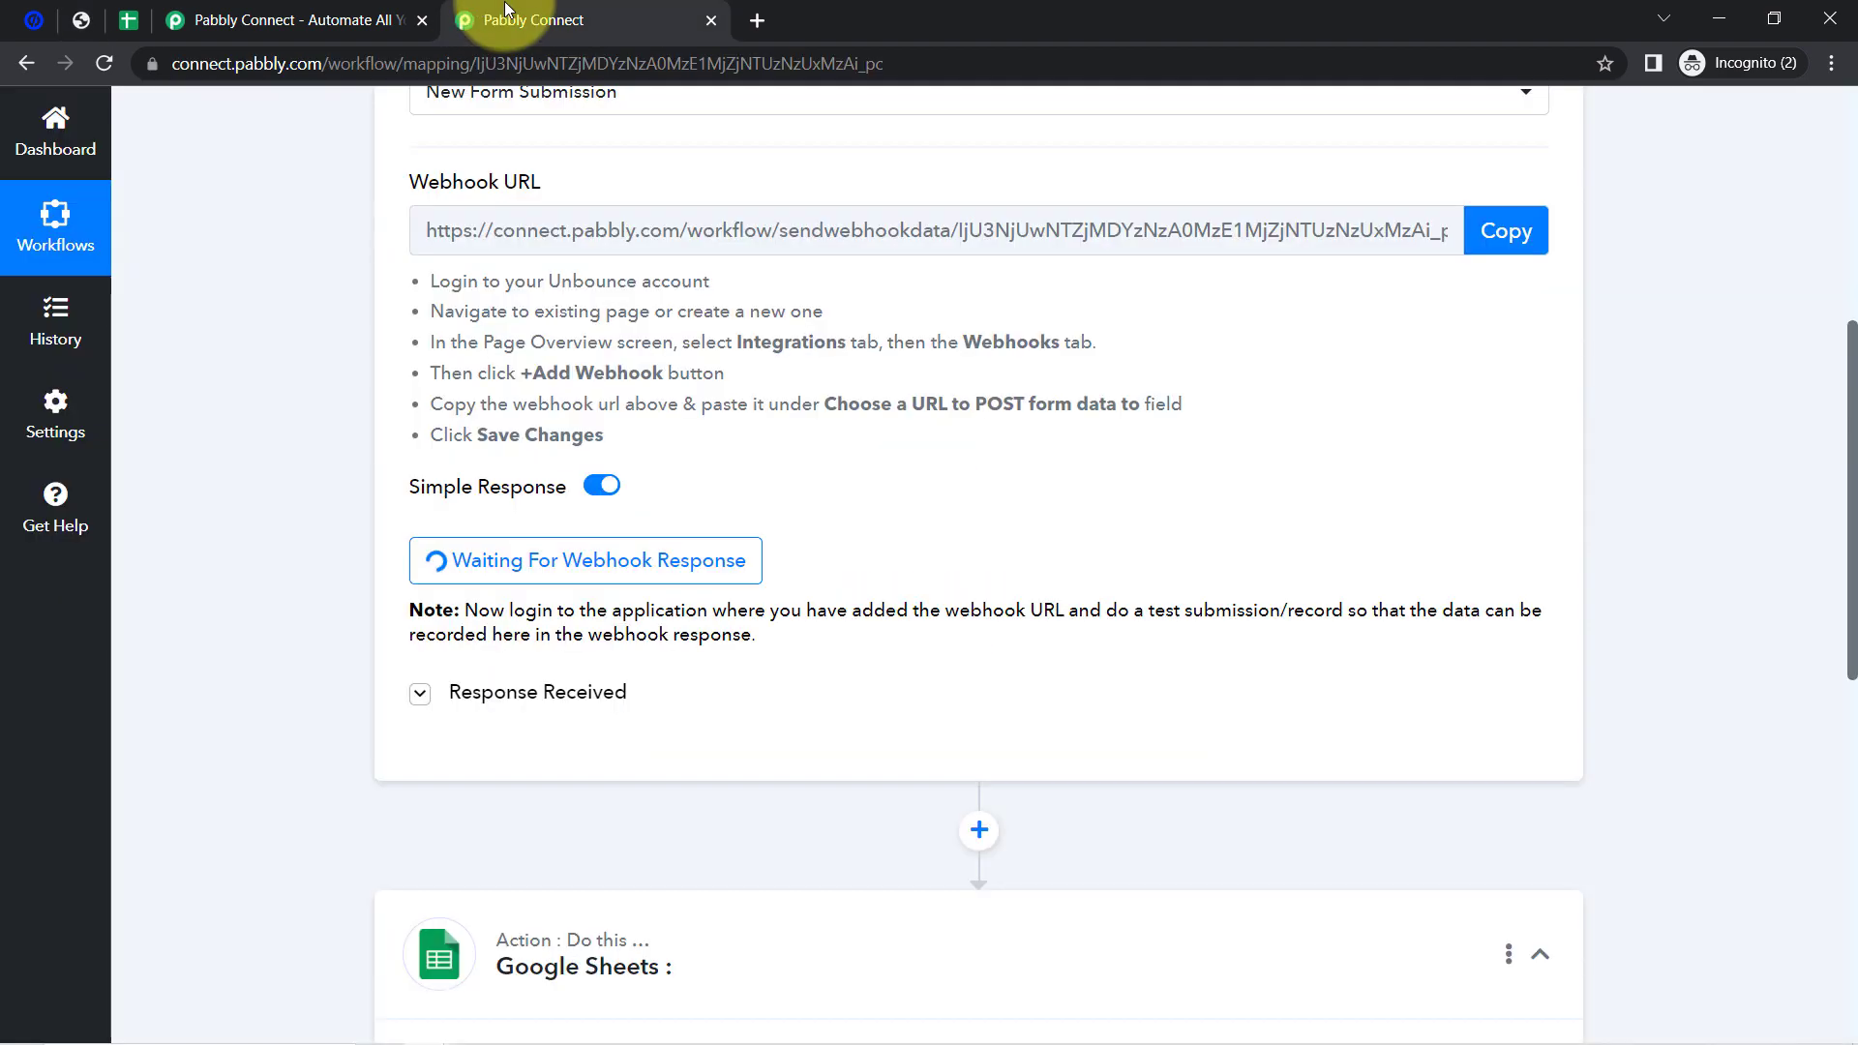
scroll(738, 394, "up", 2)
scroll(751, 448, "down", 3)
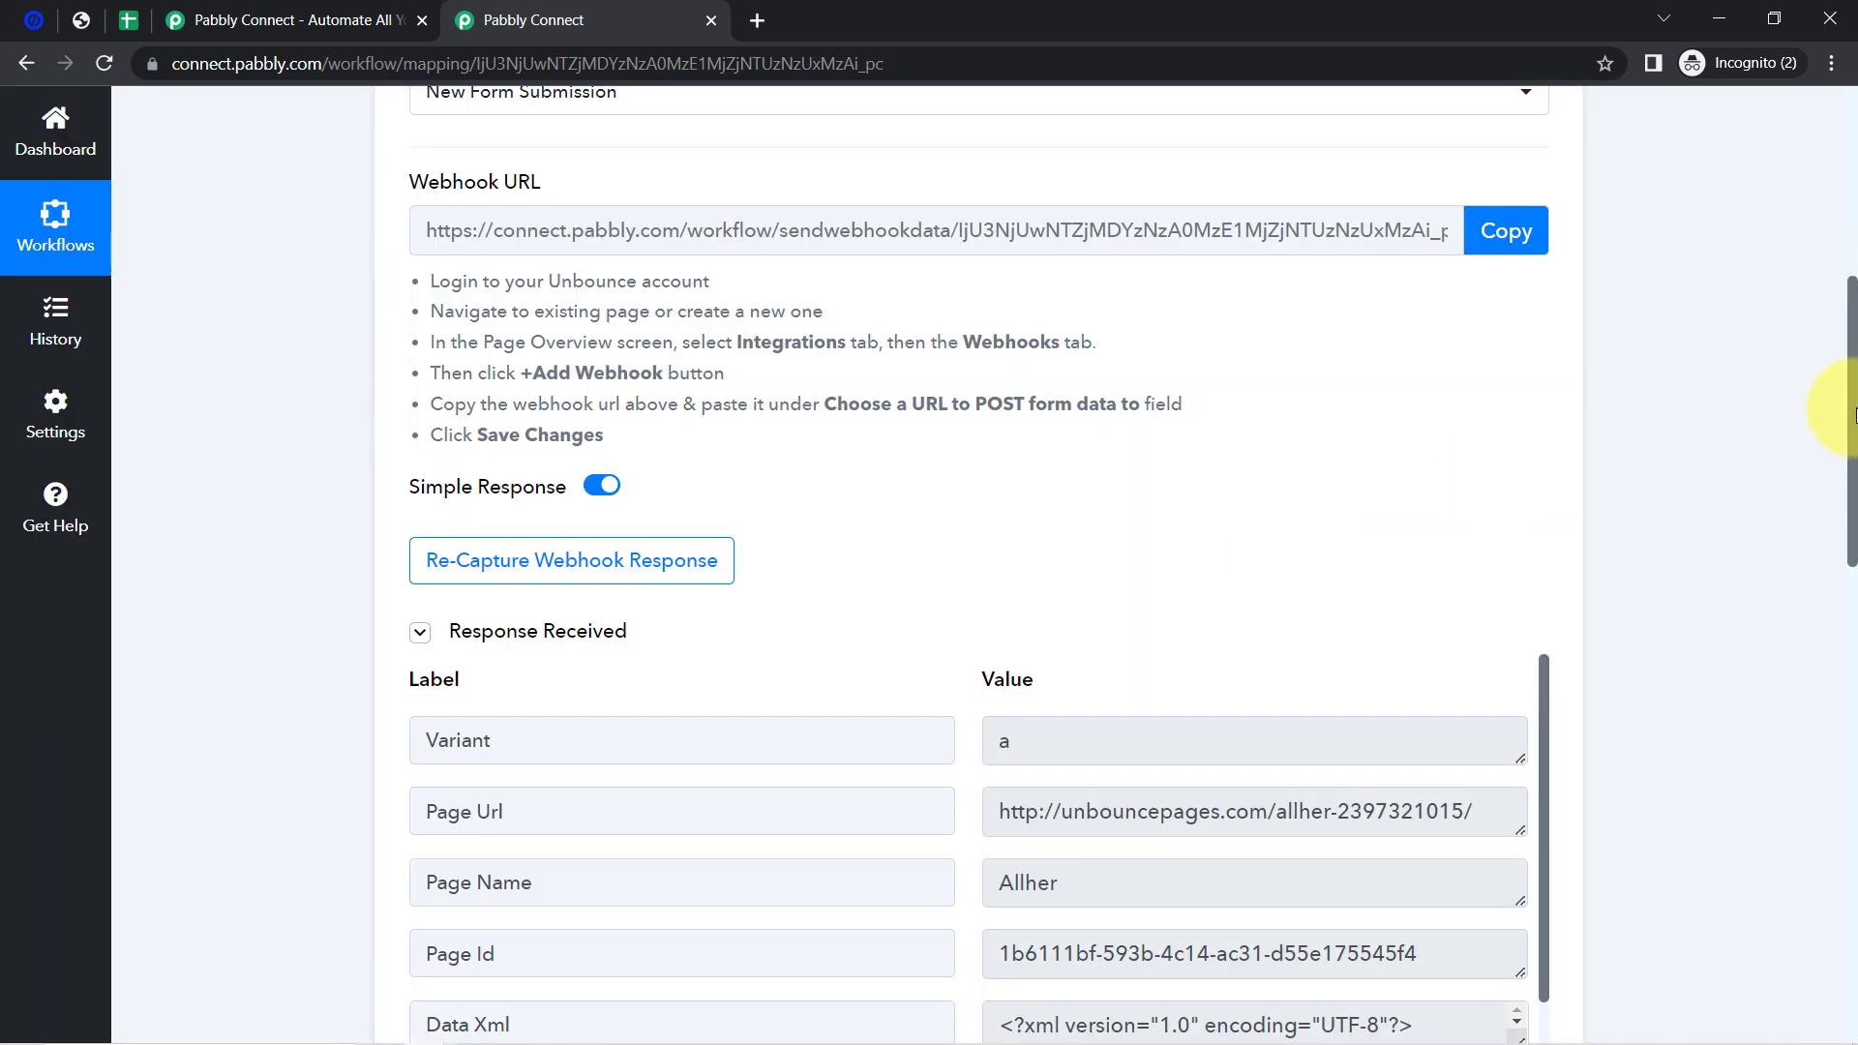
scroll(1853, 411, "down", 3)
left_click(589, 358)
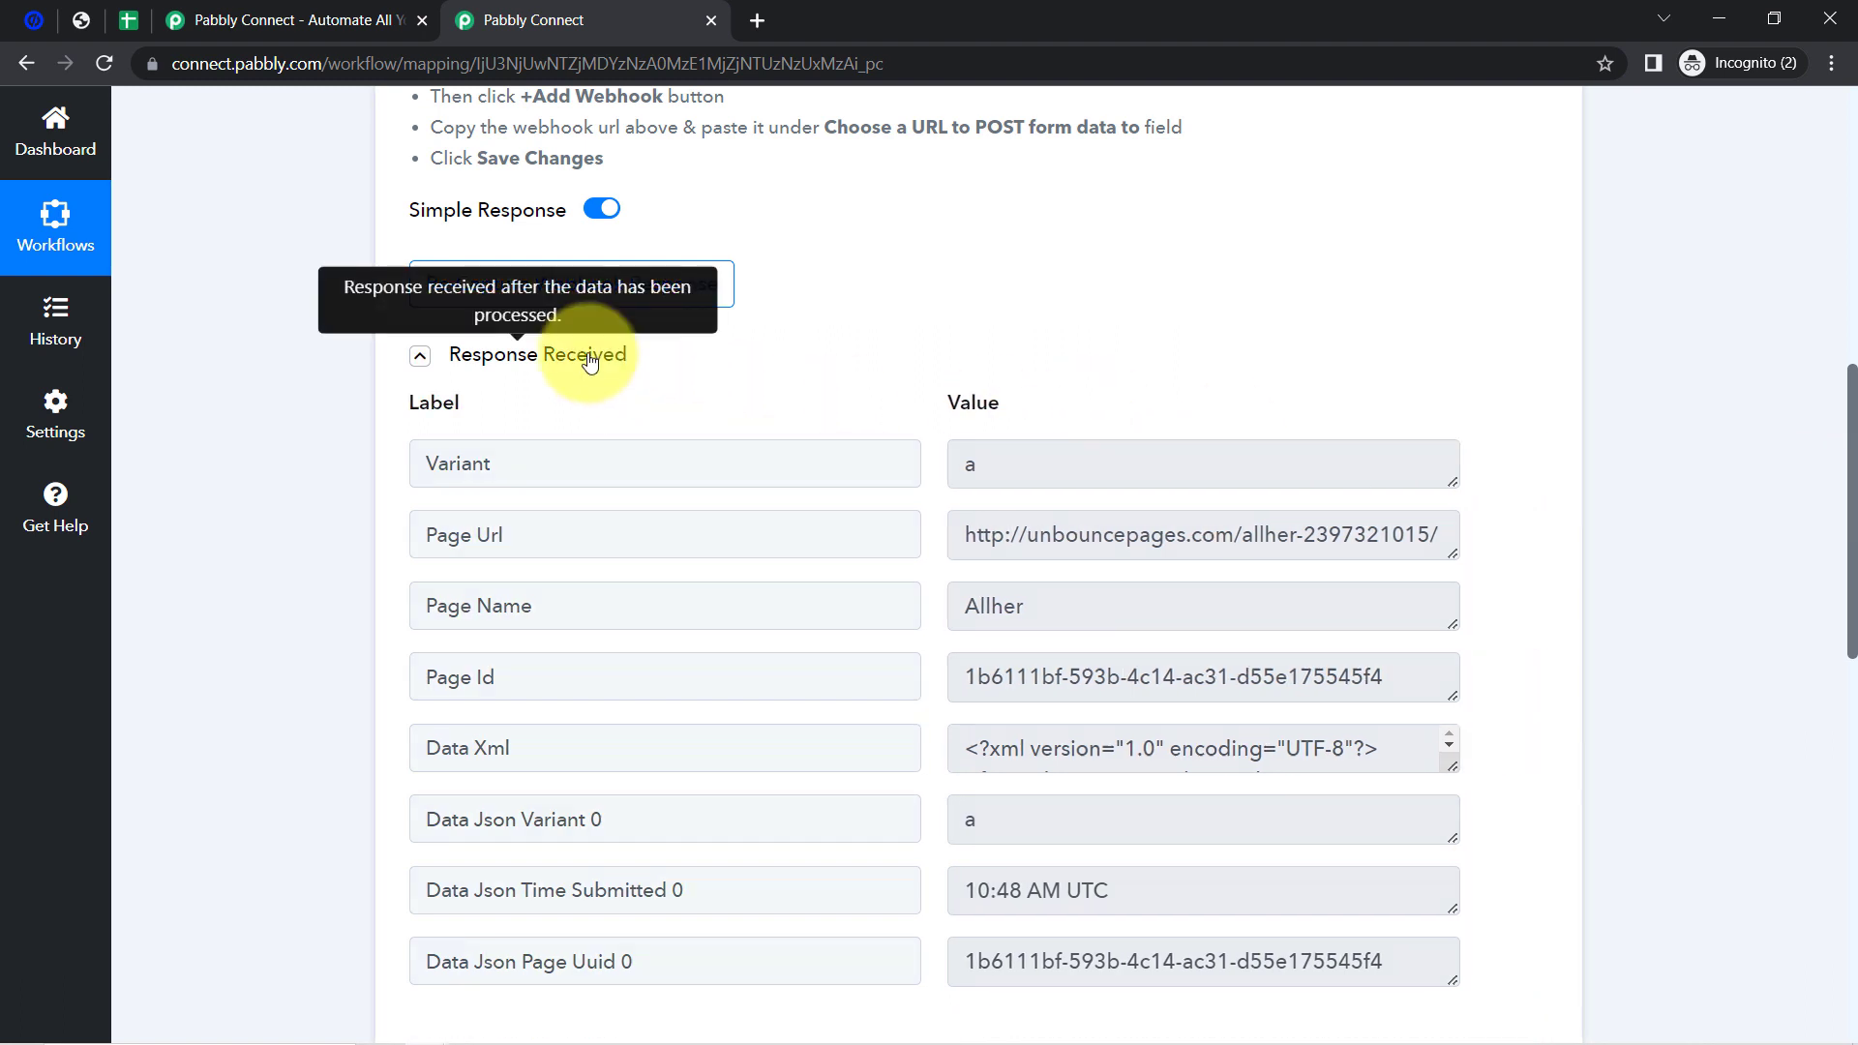
left_click(588, 358)
scroll(1202, 350, "down", 1)
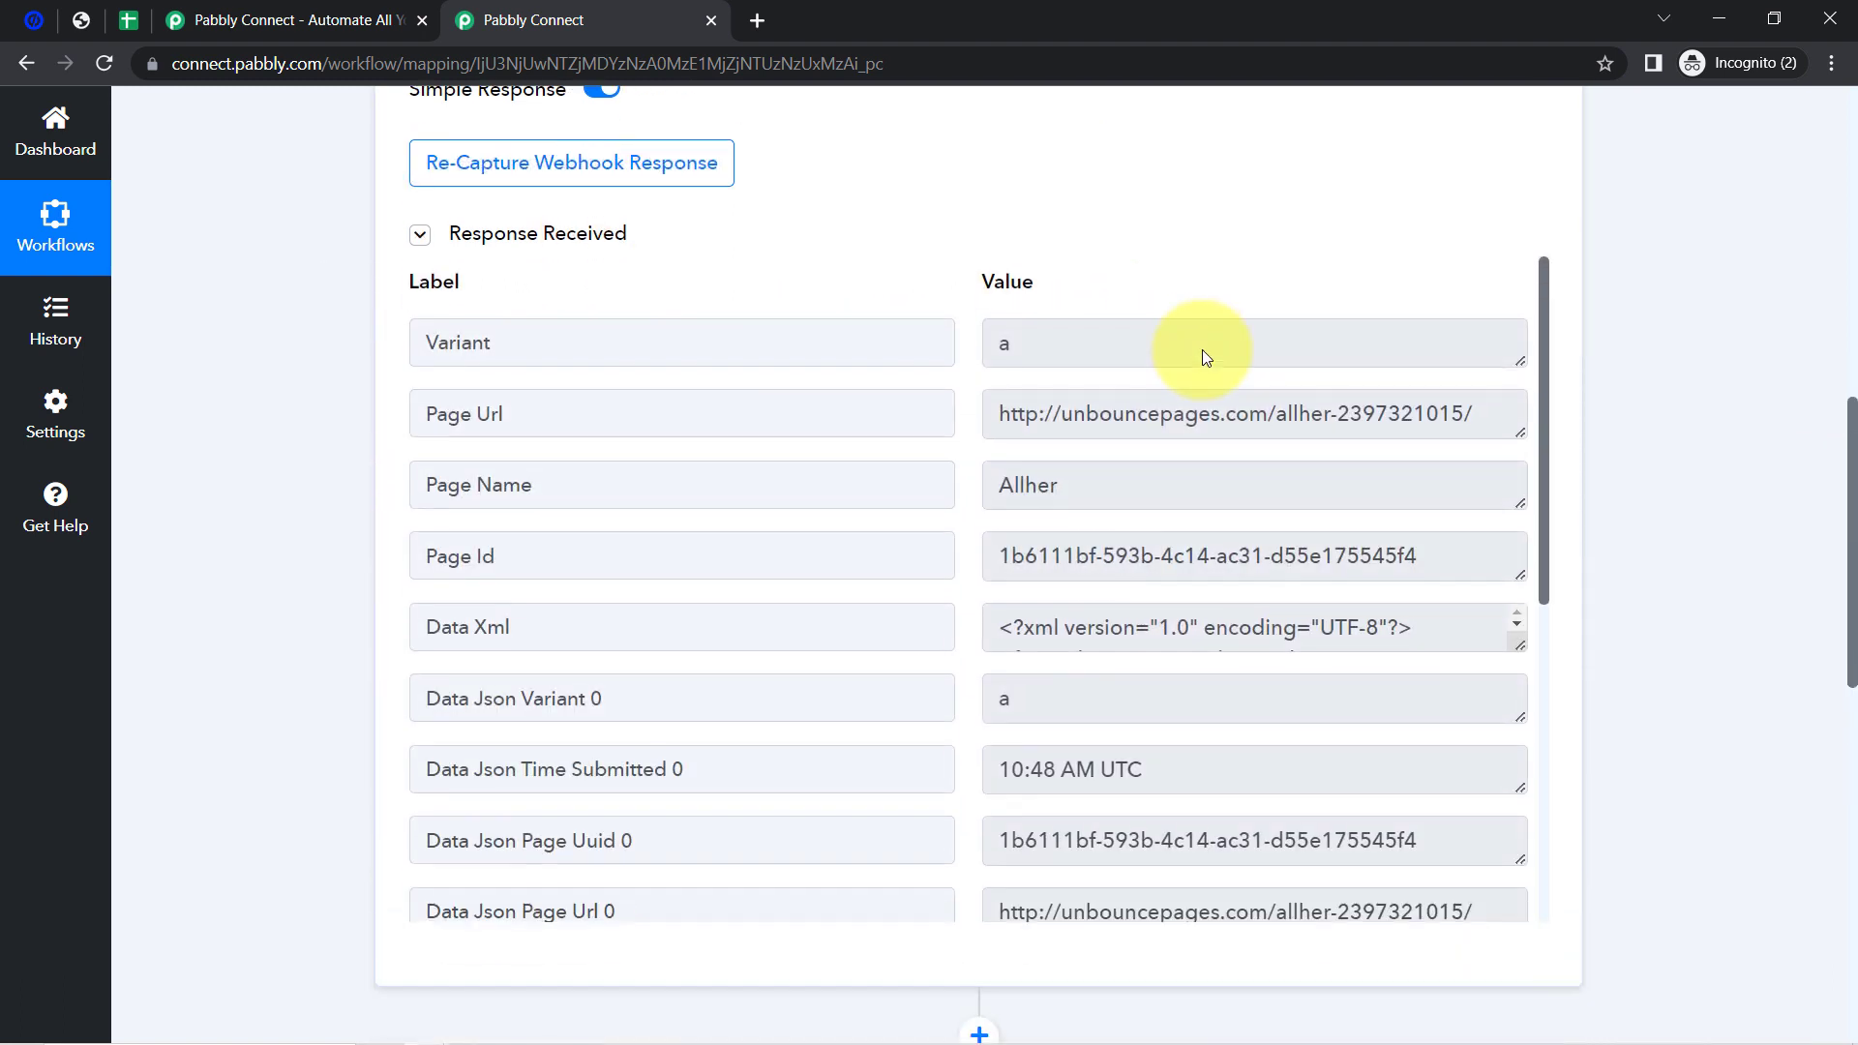
- Examine the received response's page details and submitted contact, Flat or Duplex and date values, and compare them with the Allher landing page
triple_click(755, 481)
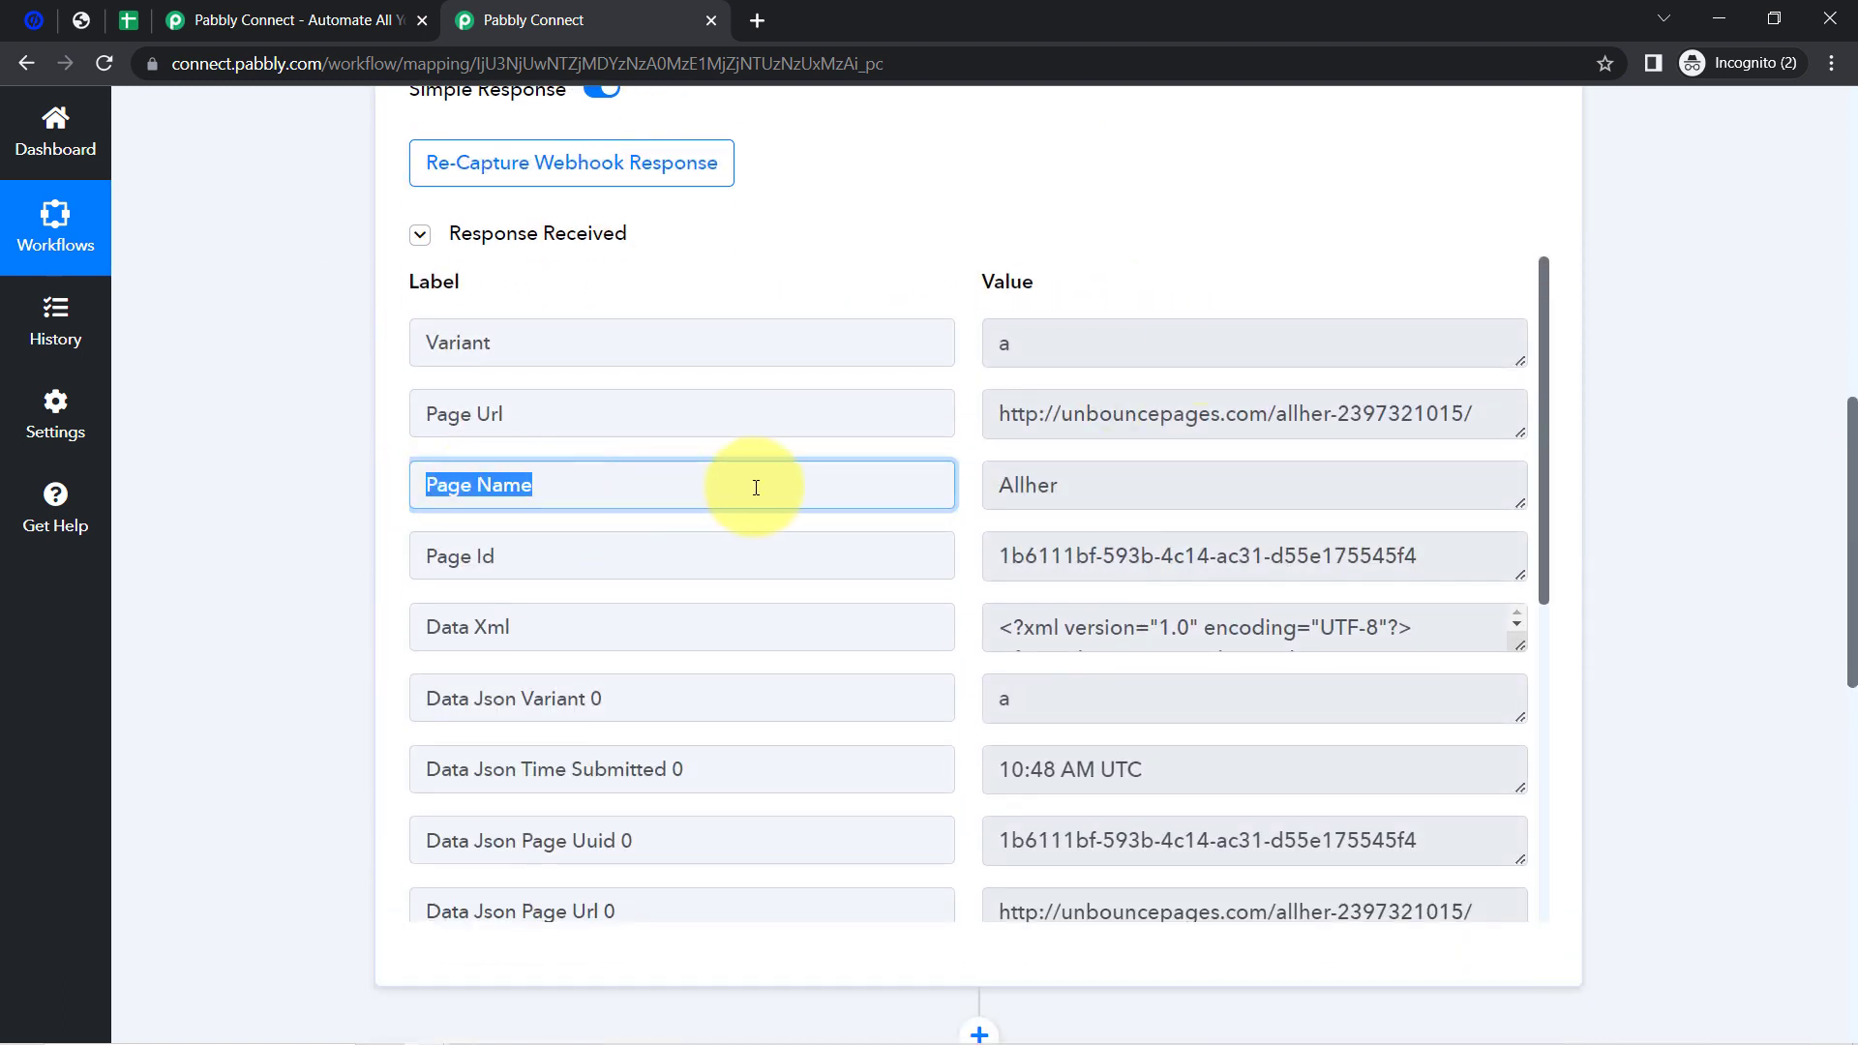
double_click(1041, 486)
left_click_drag(1210, 414, 1062, 415)
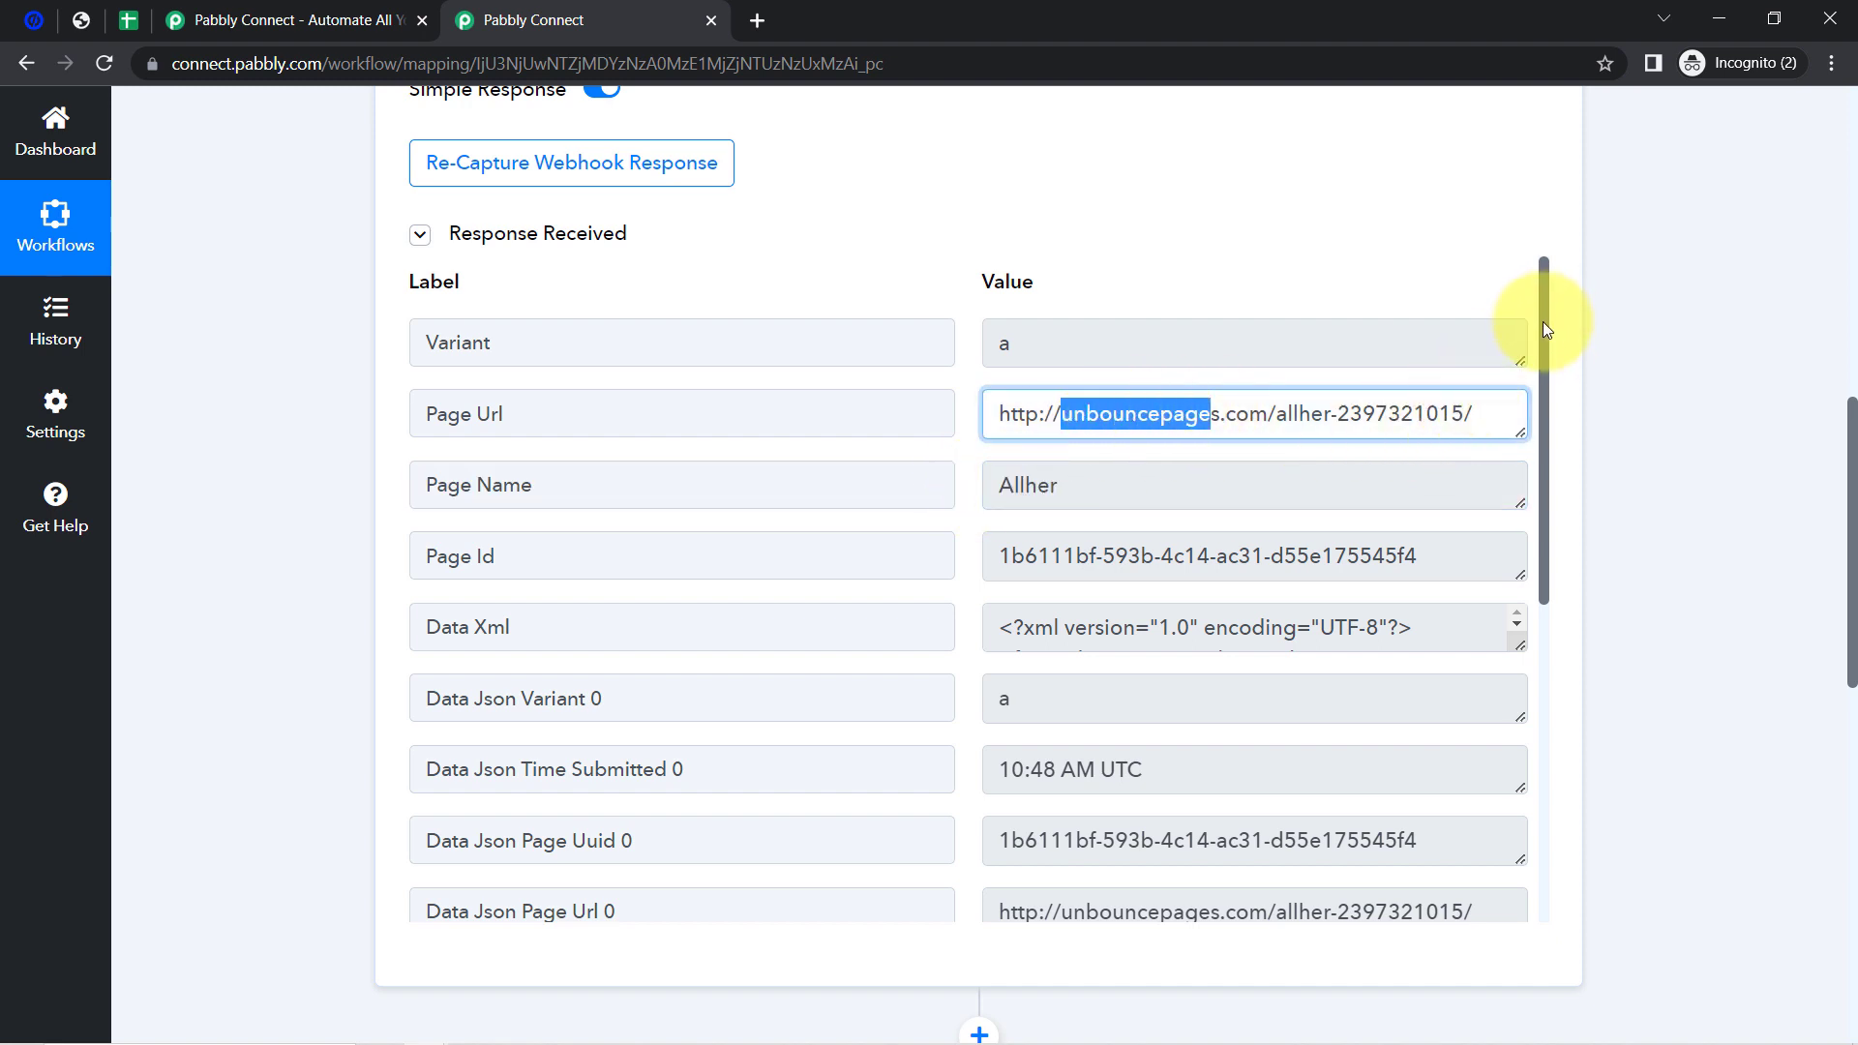
left_click_drag(1543, 321, 1570, 651)
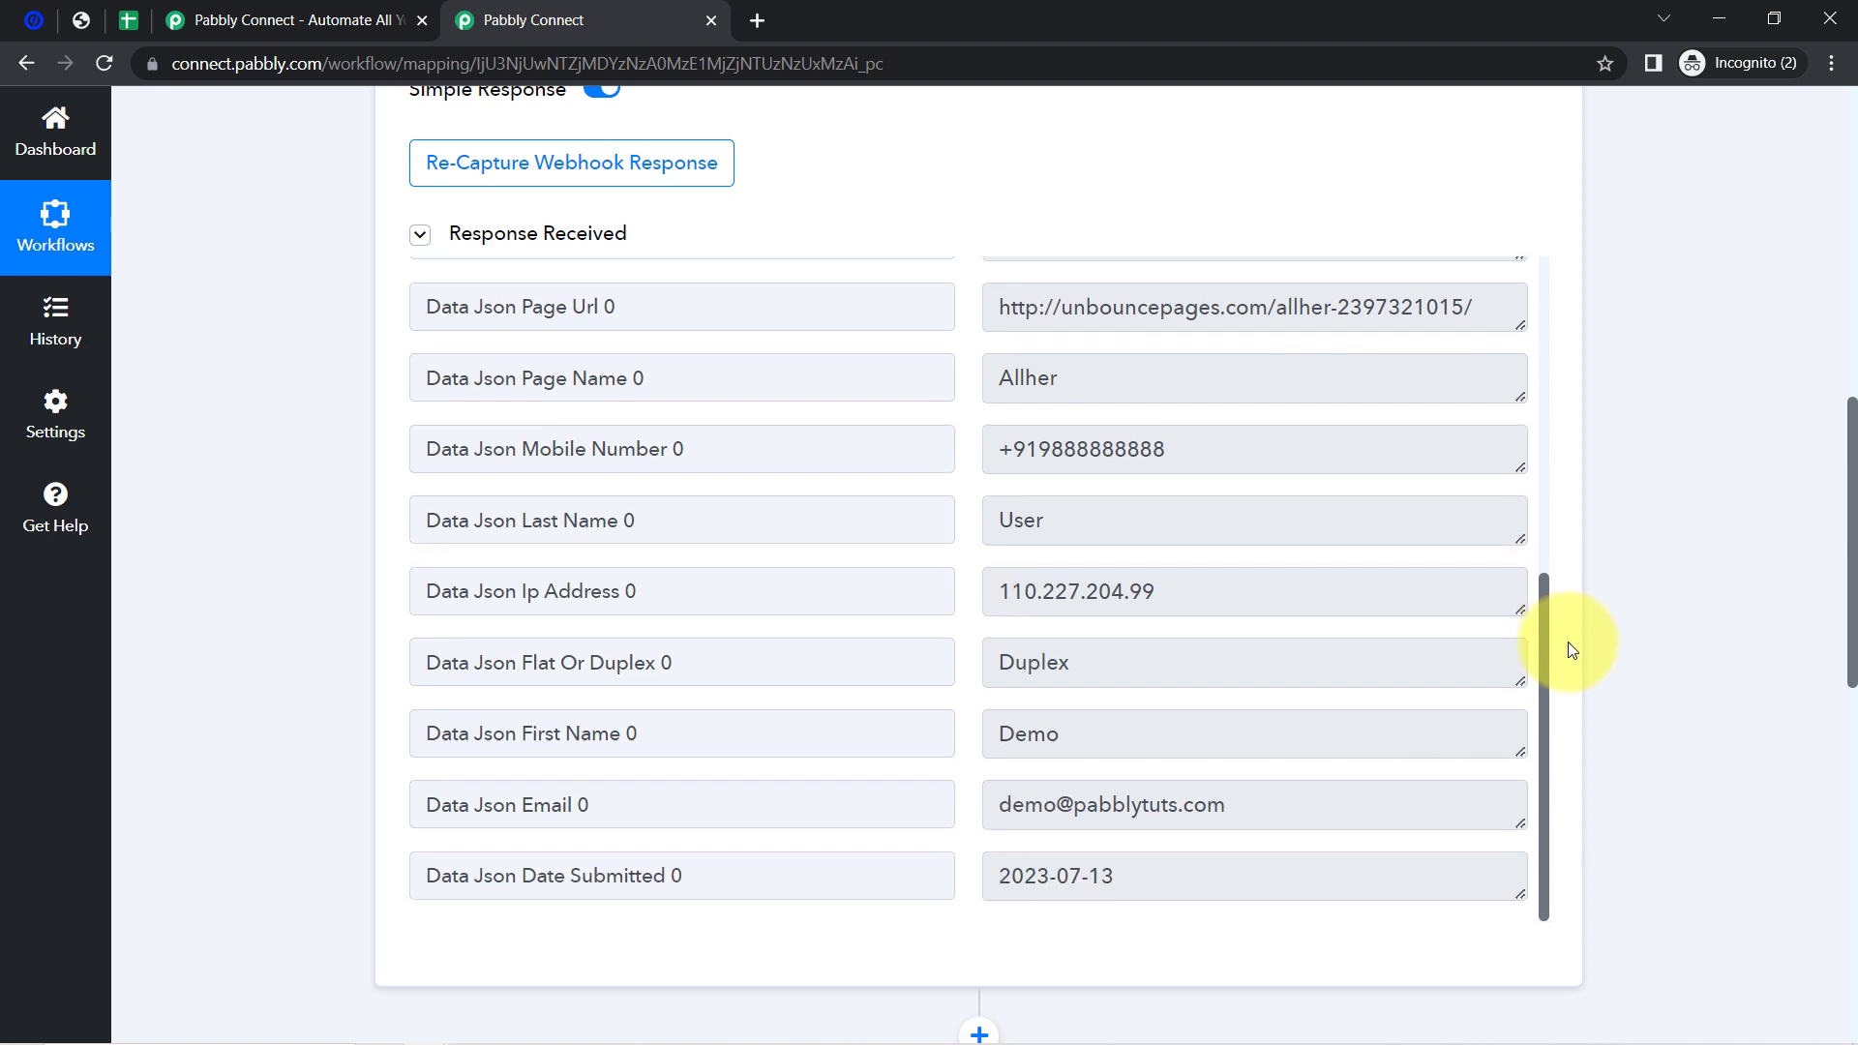
left_click_drag(1164, 456, 997, 460)
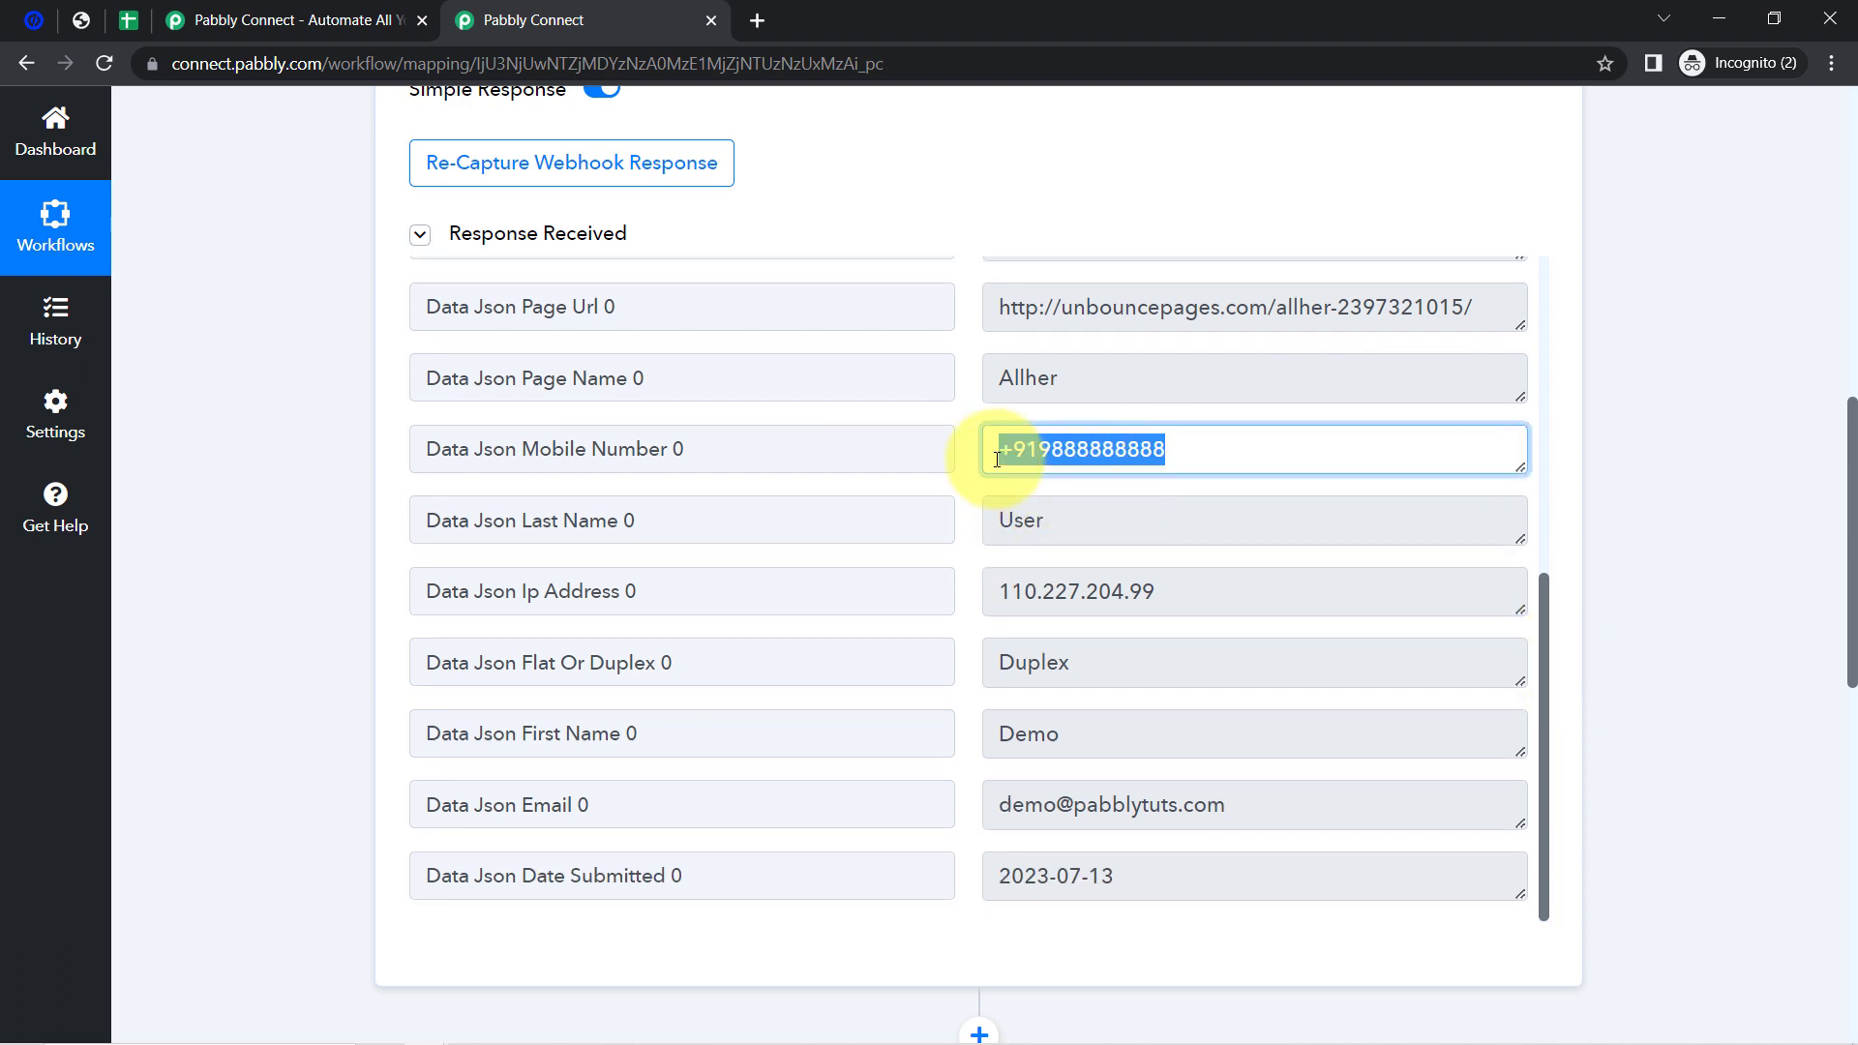
left_click_drag(1062, 526, 996, 519)
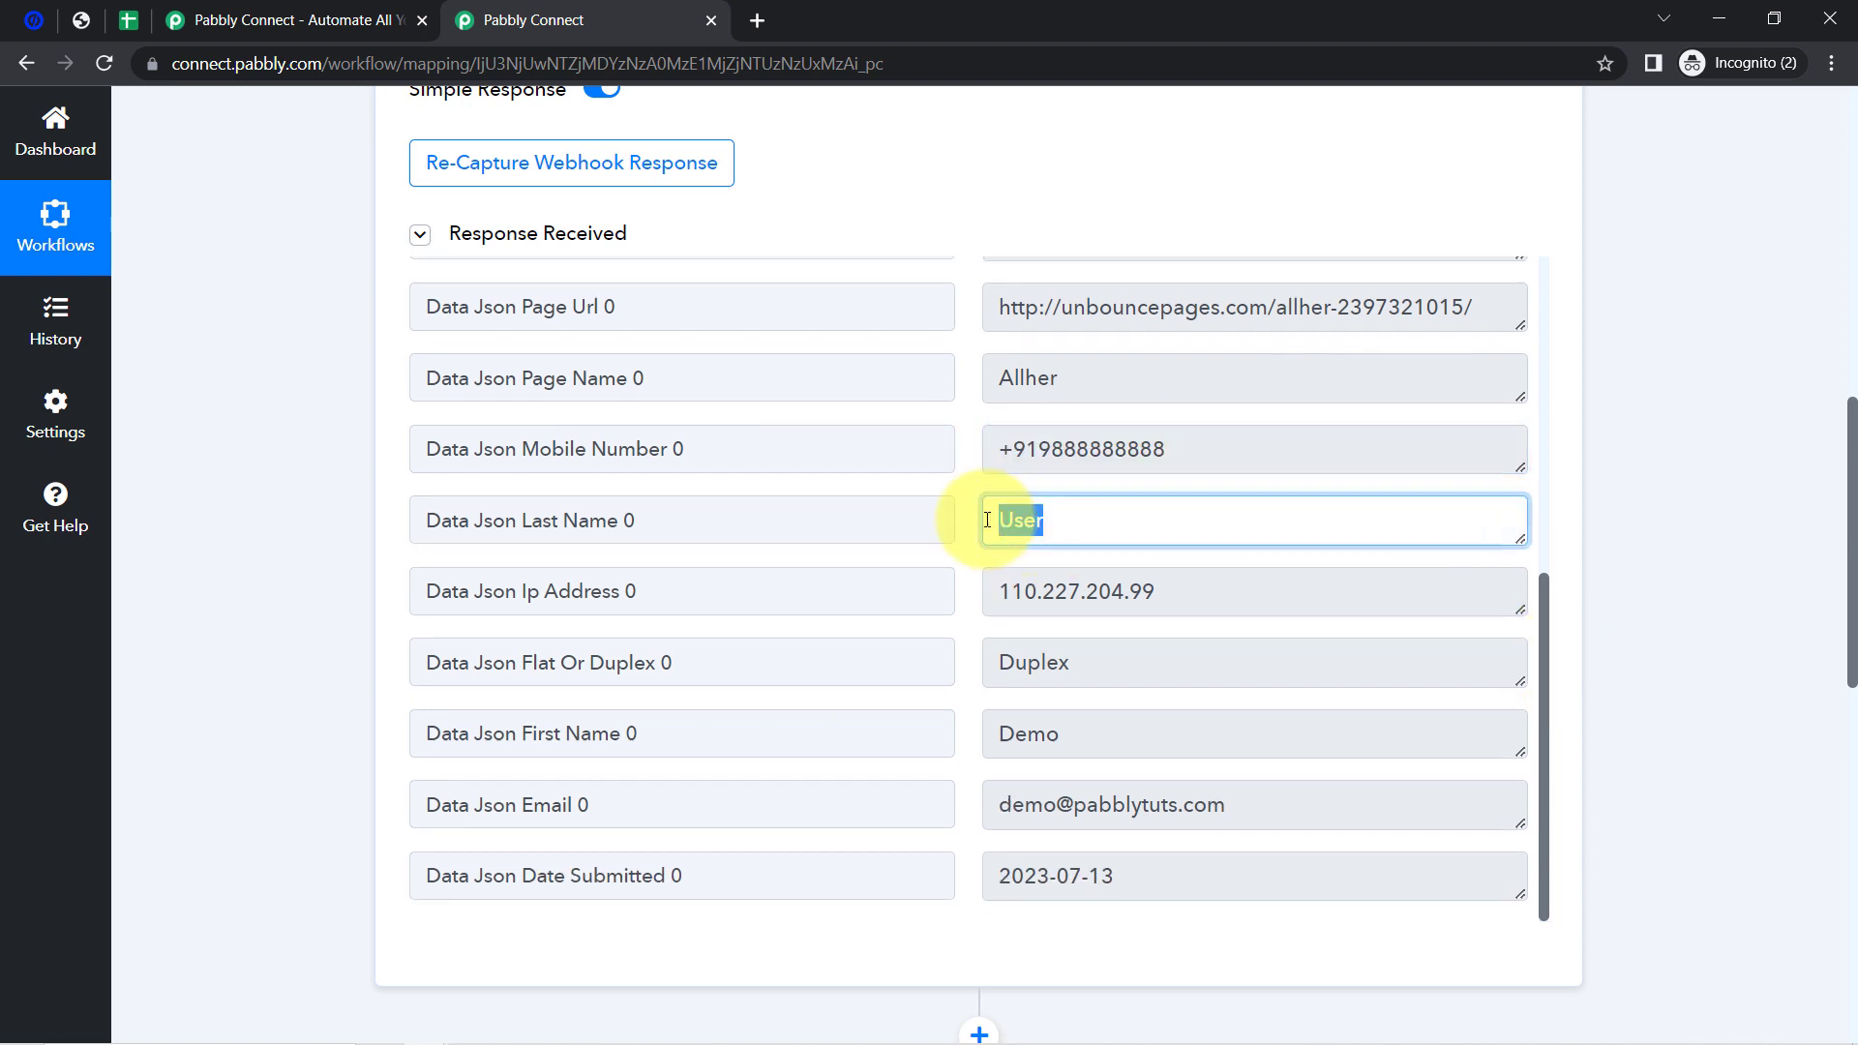
left_click_drag(1071, 665, 1039, 662)
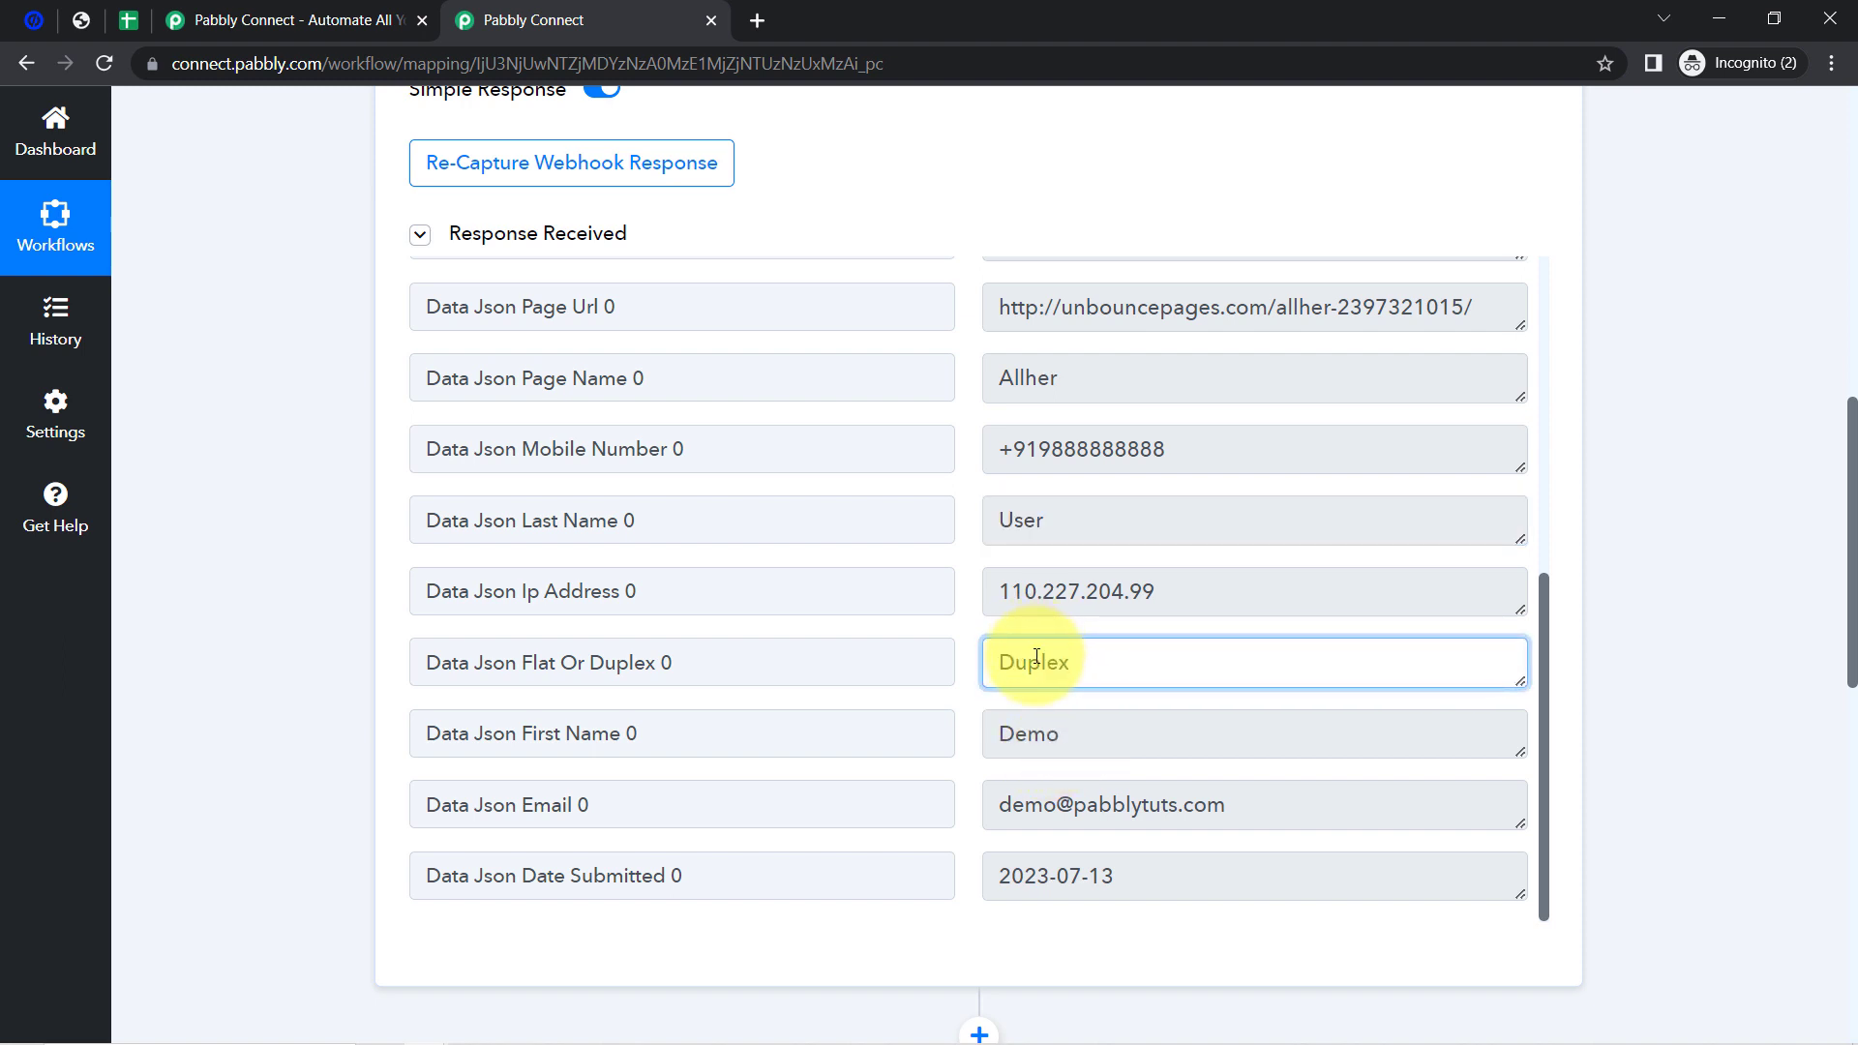
left_click_drag(1074, 727, 1001, 807)
left_click_drag(1089, 877, 1012, 877)
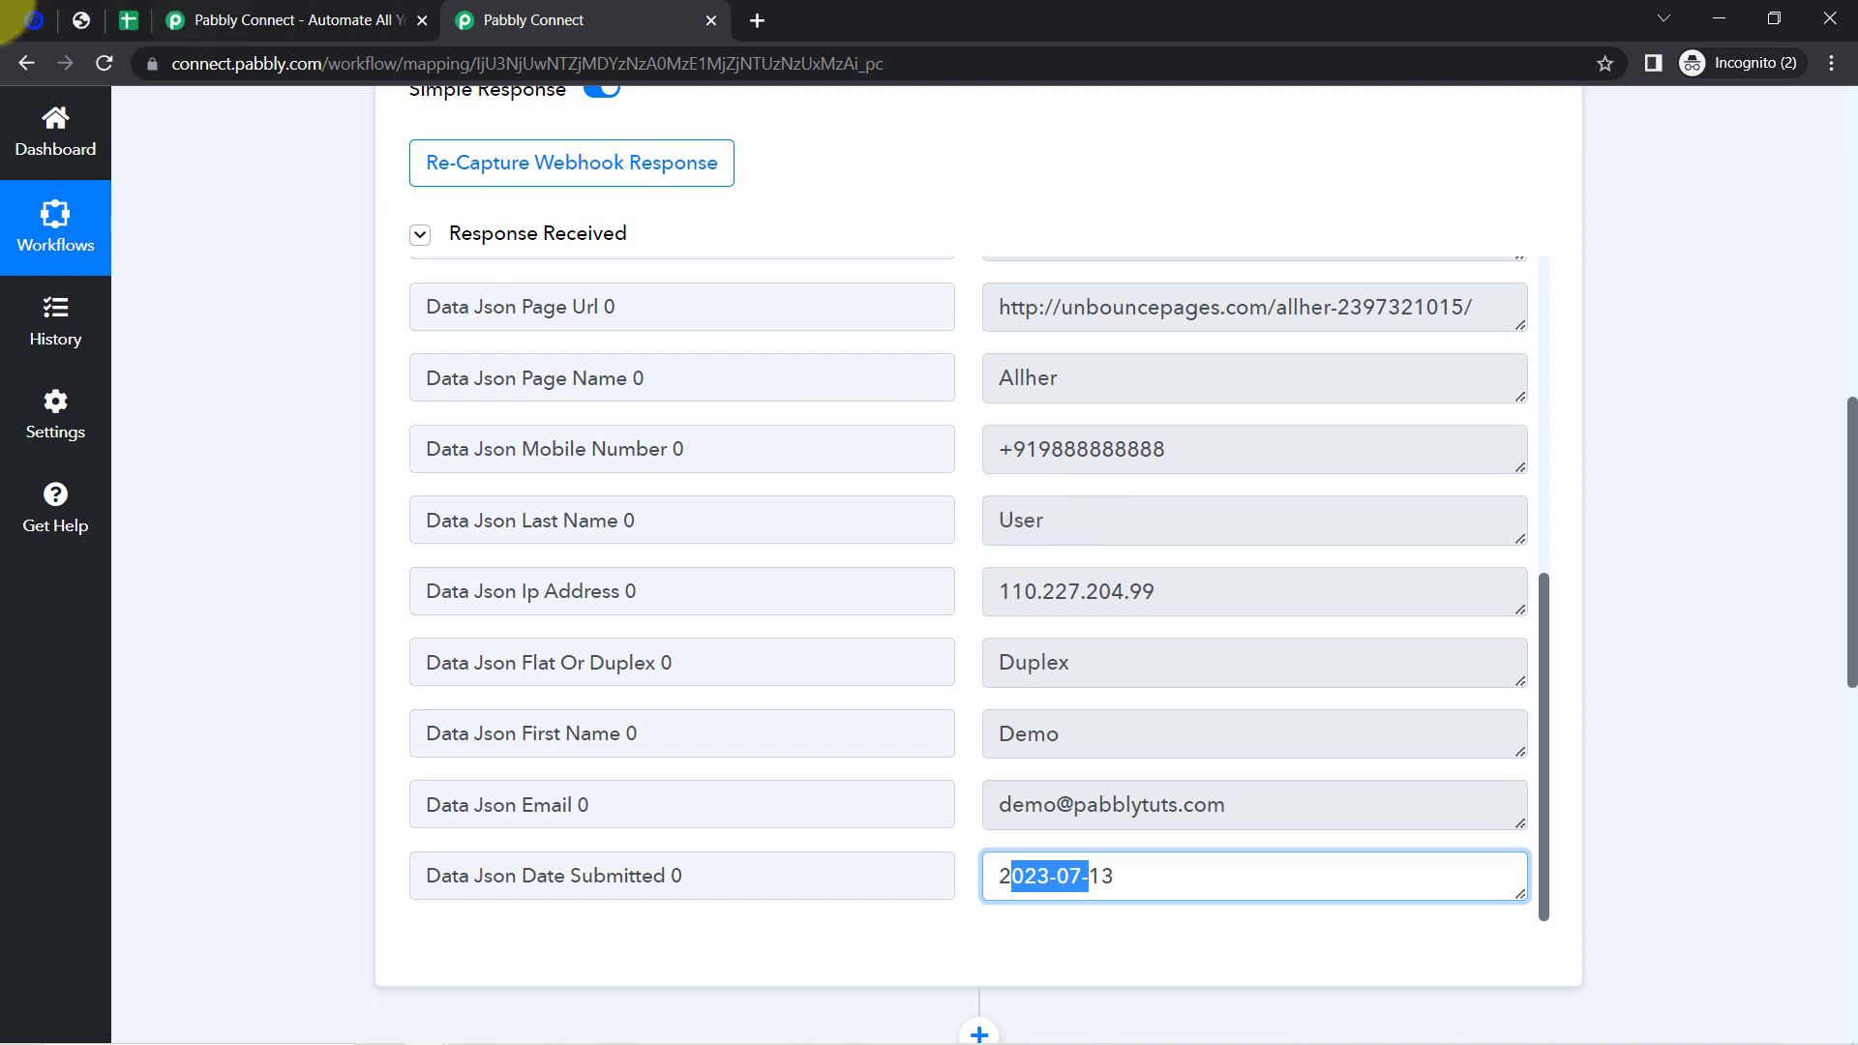
left_click(67, 15)
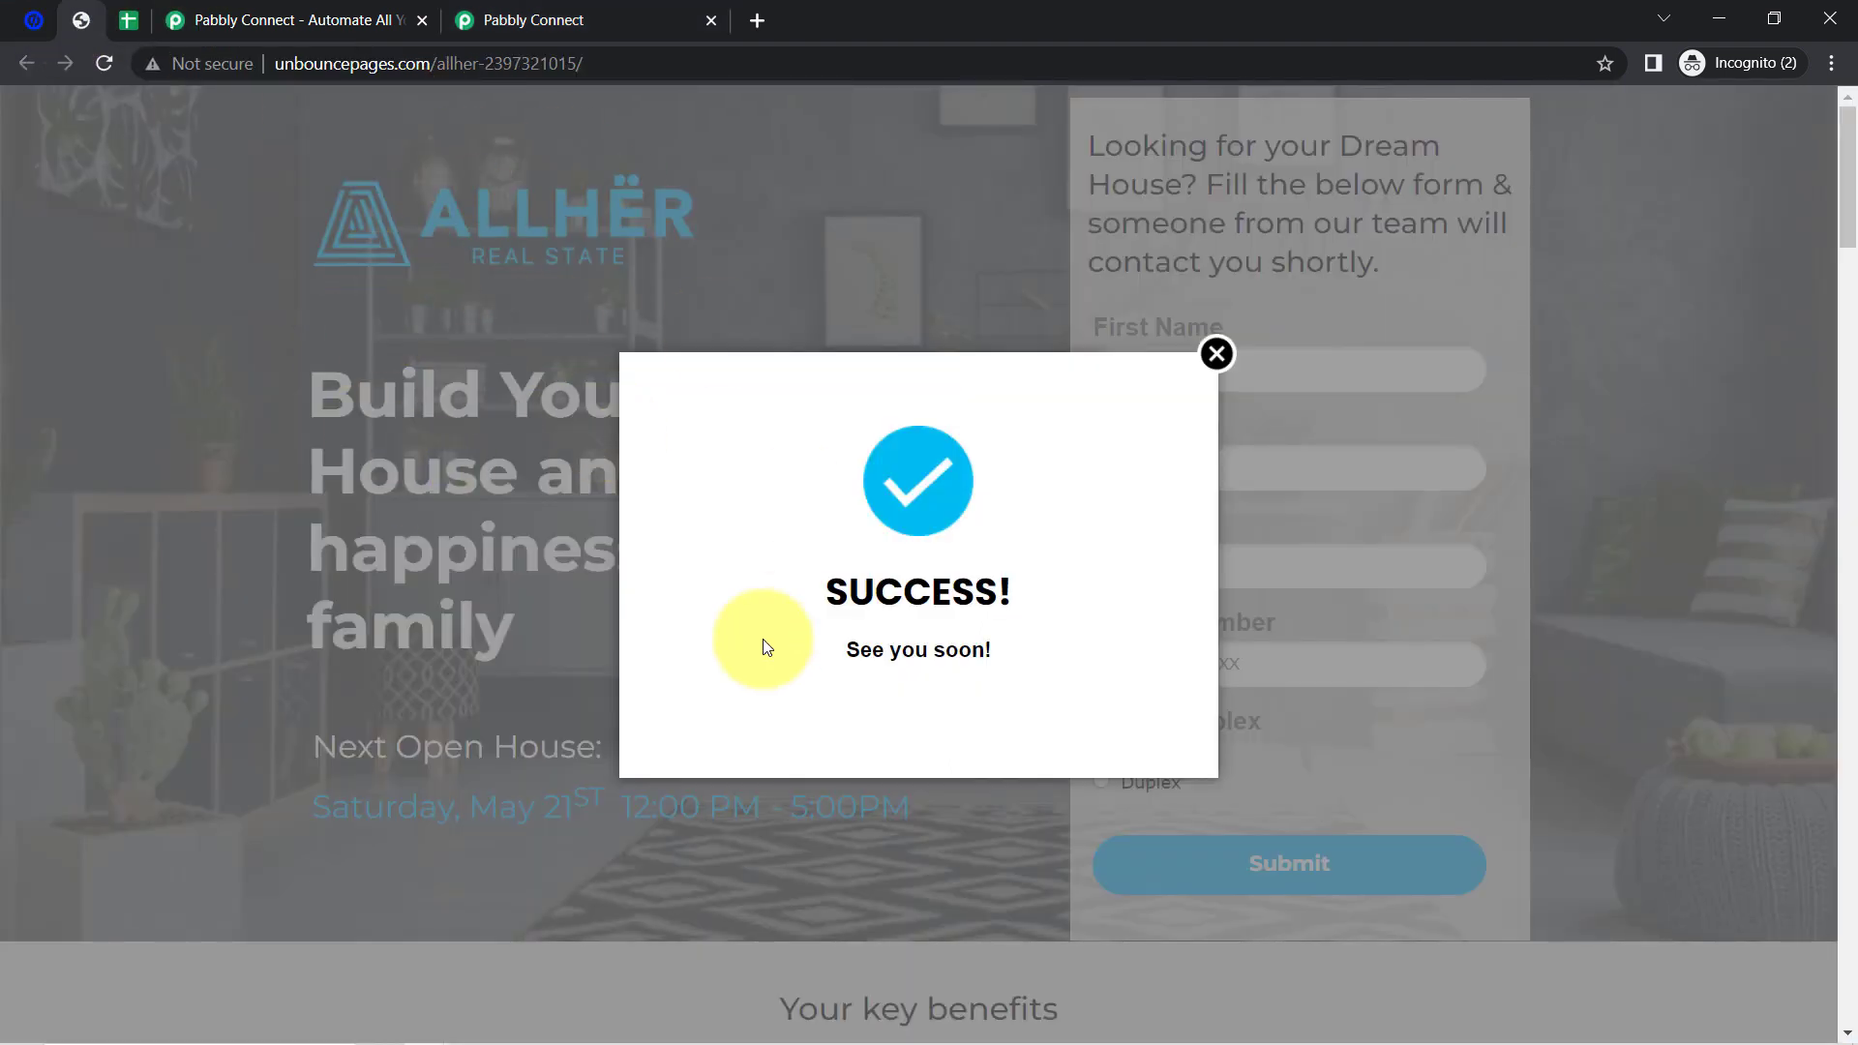
left_click(523, 18)
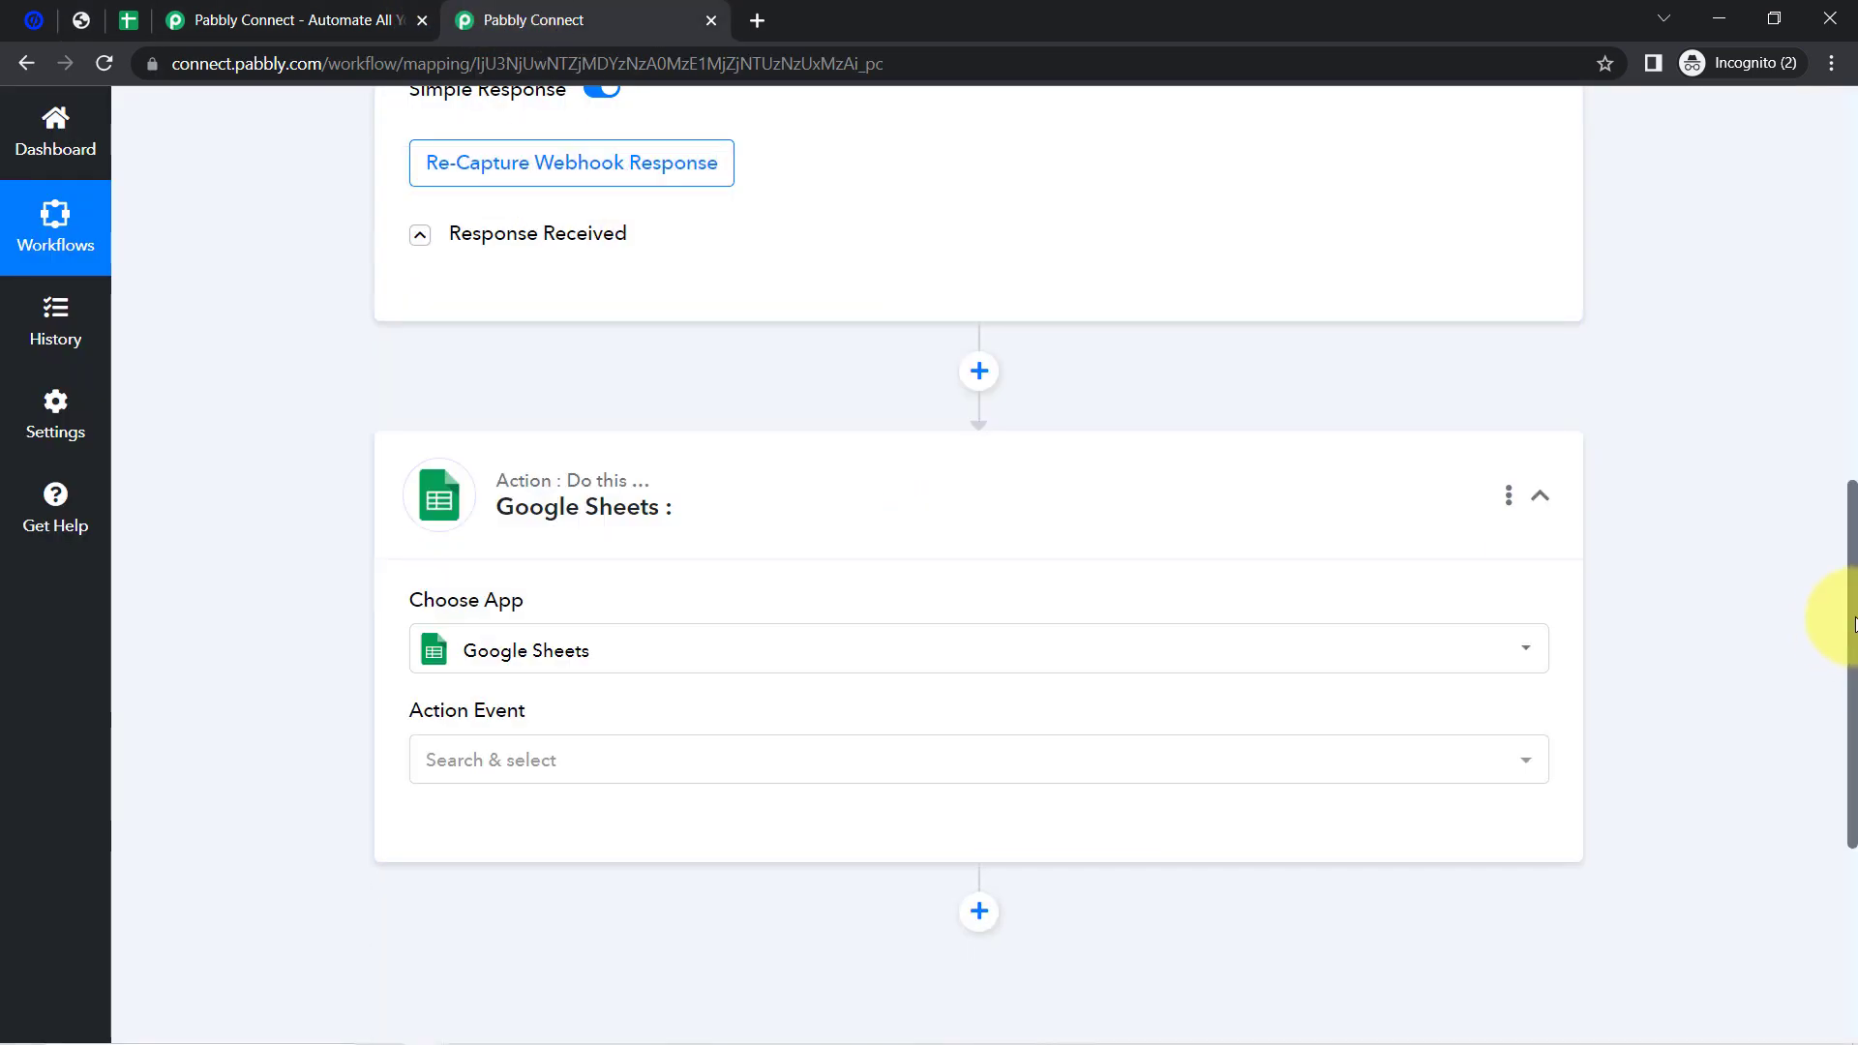
- Collapse the Unbounce trigger and read the explanation of its Instant label
scroll(1826, 503, "up", 6)
scroll(1792, 295, "up", 4)
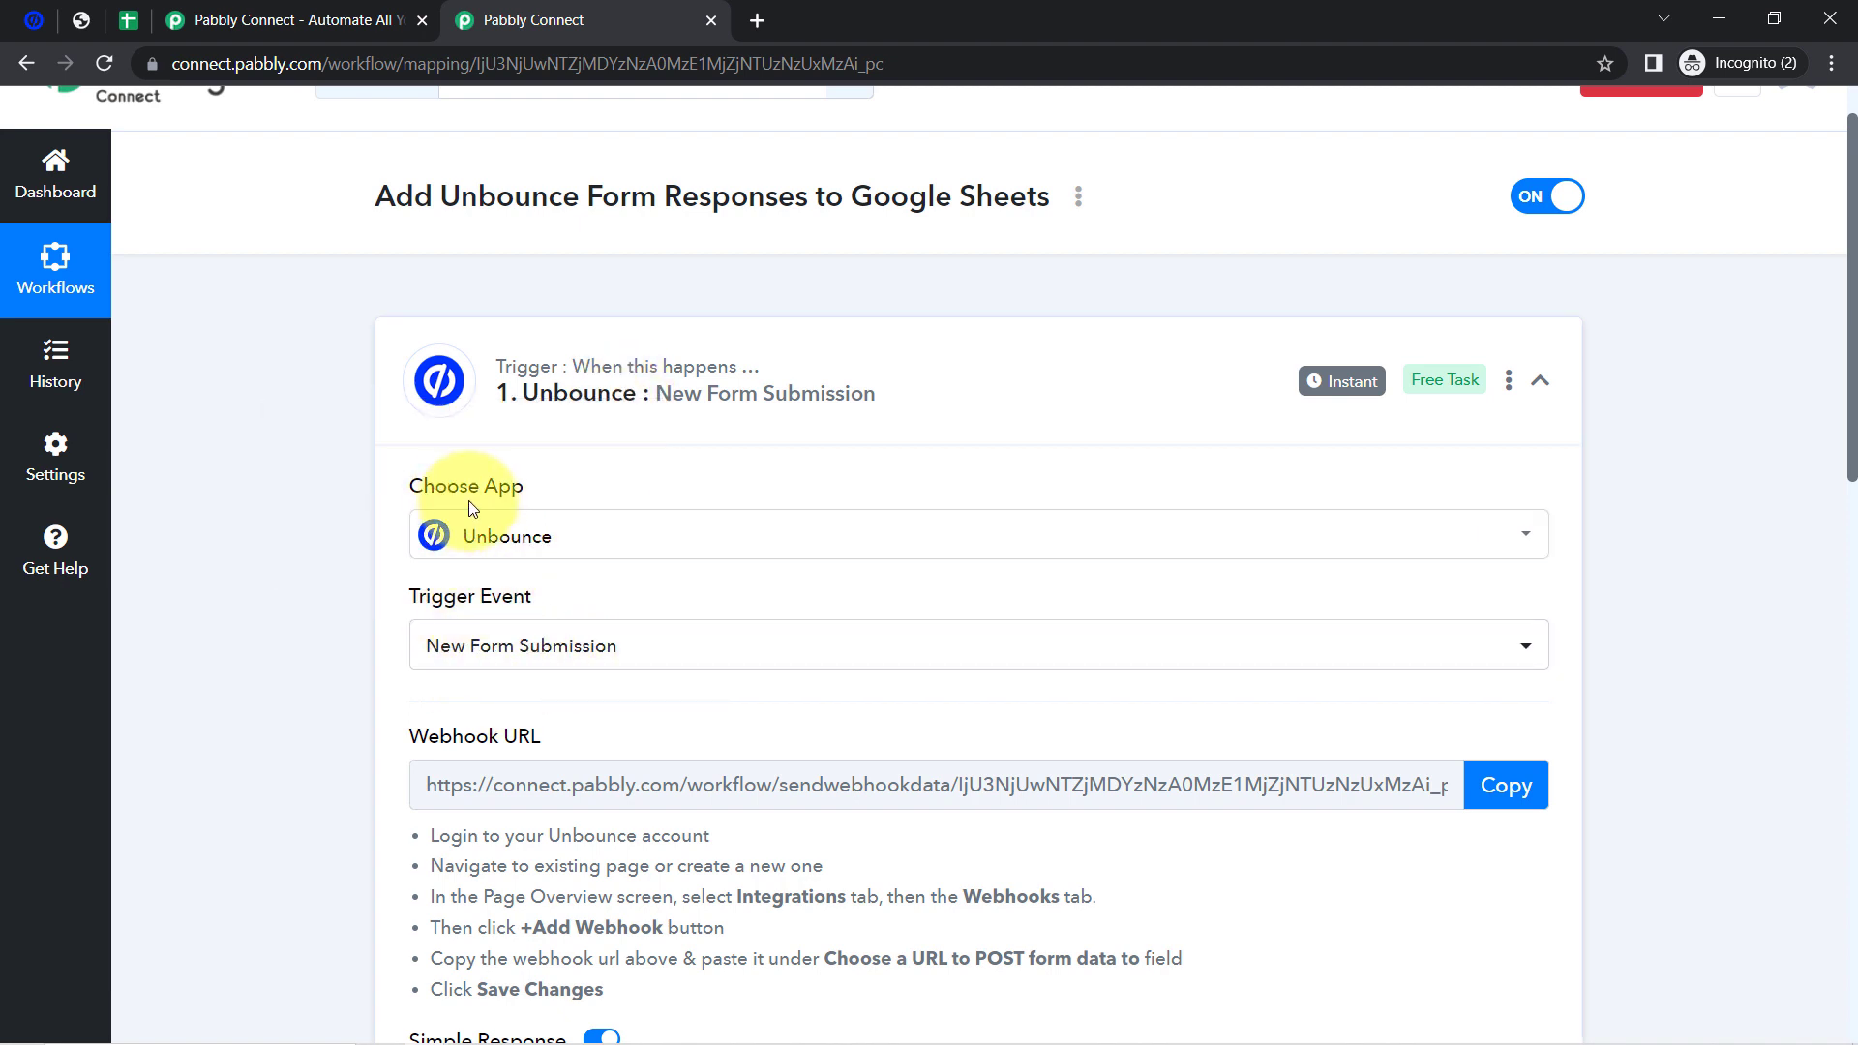
left_click(601, 415)
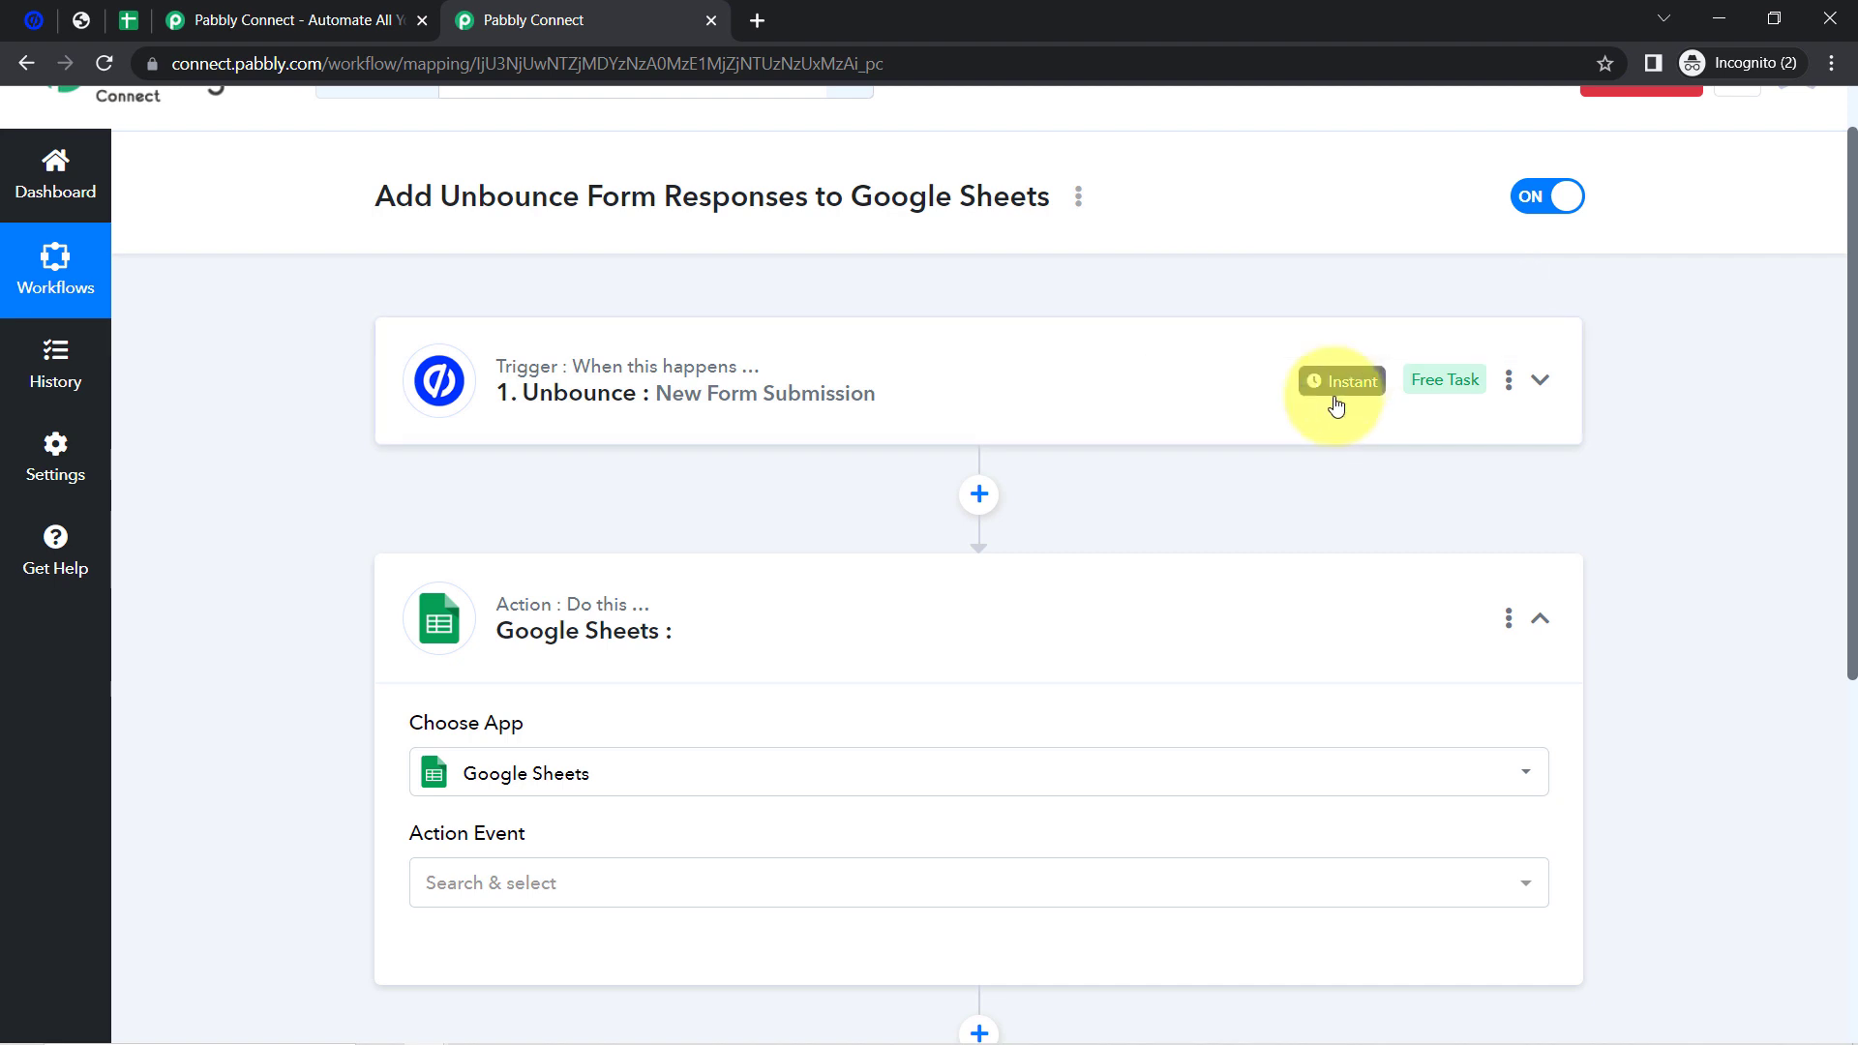
mouse_move(1337, 385)
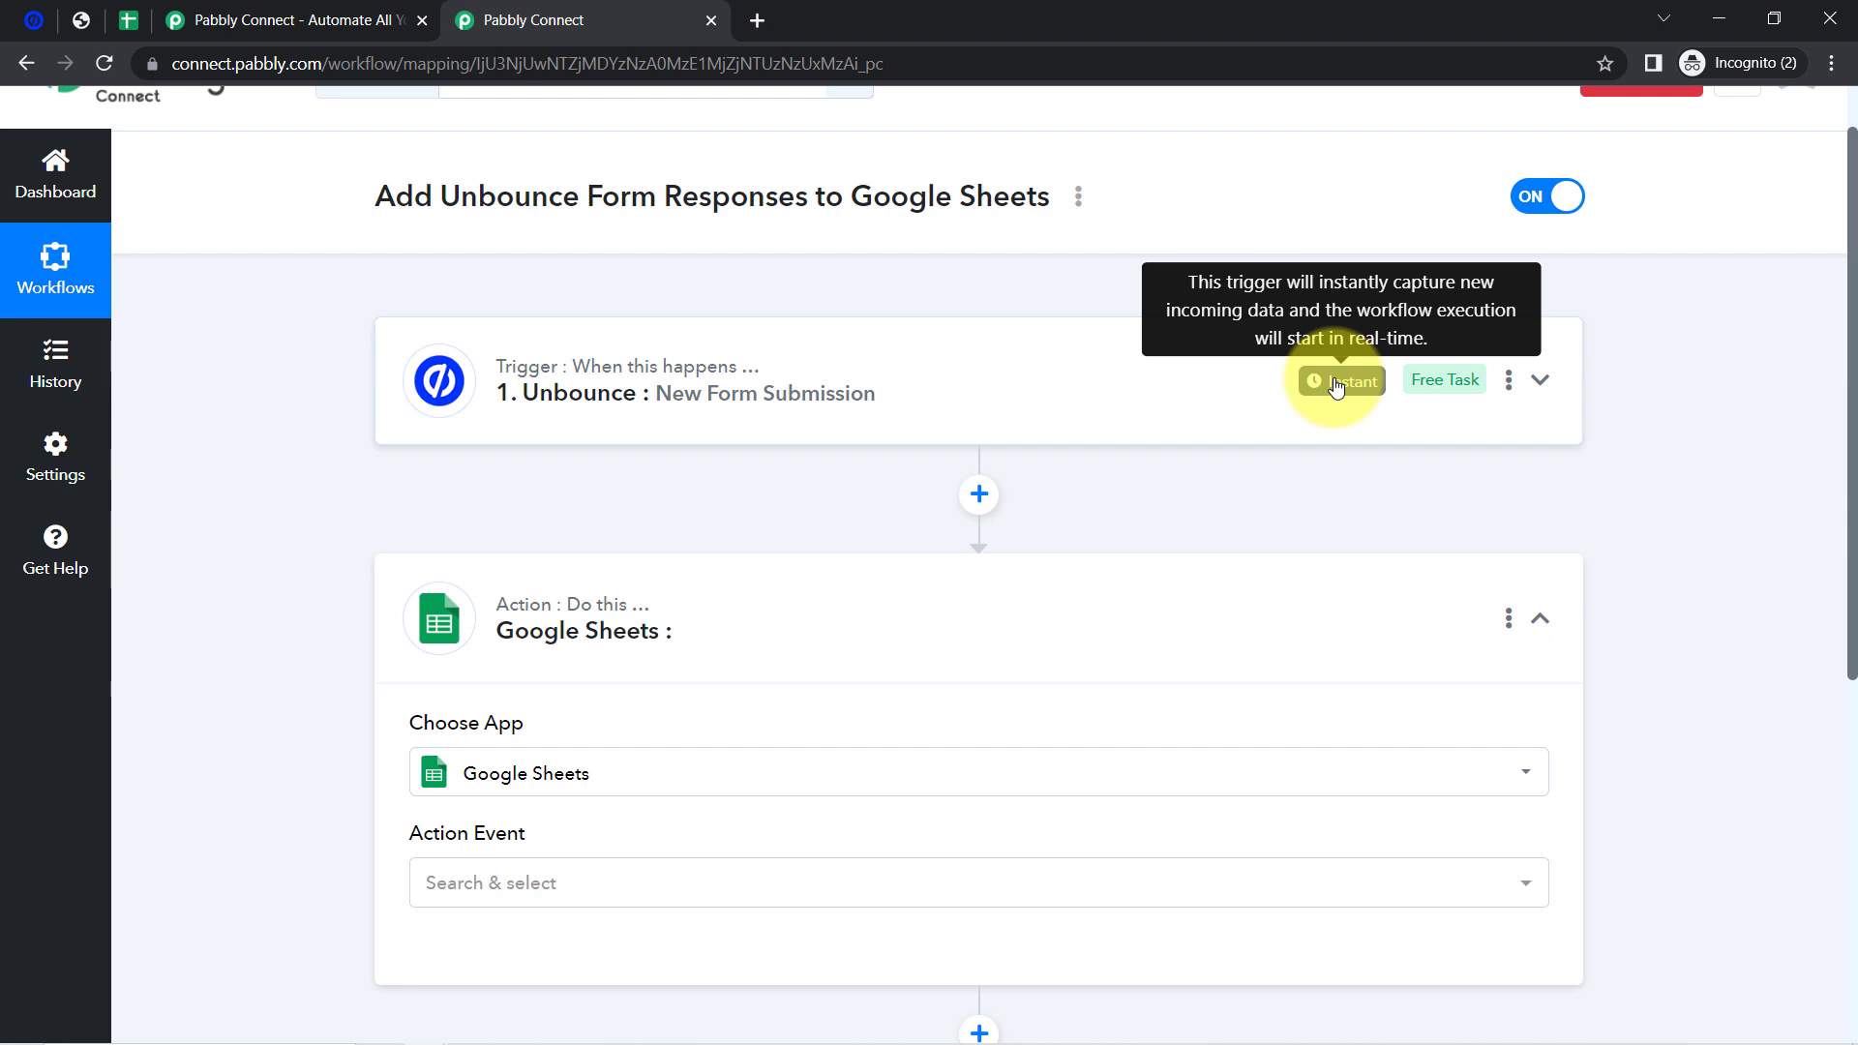
- Expand the Unbounce trigger again and review its webhook setup and received form response
left_click(742, 400)
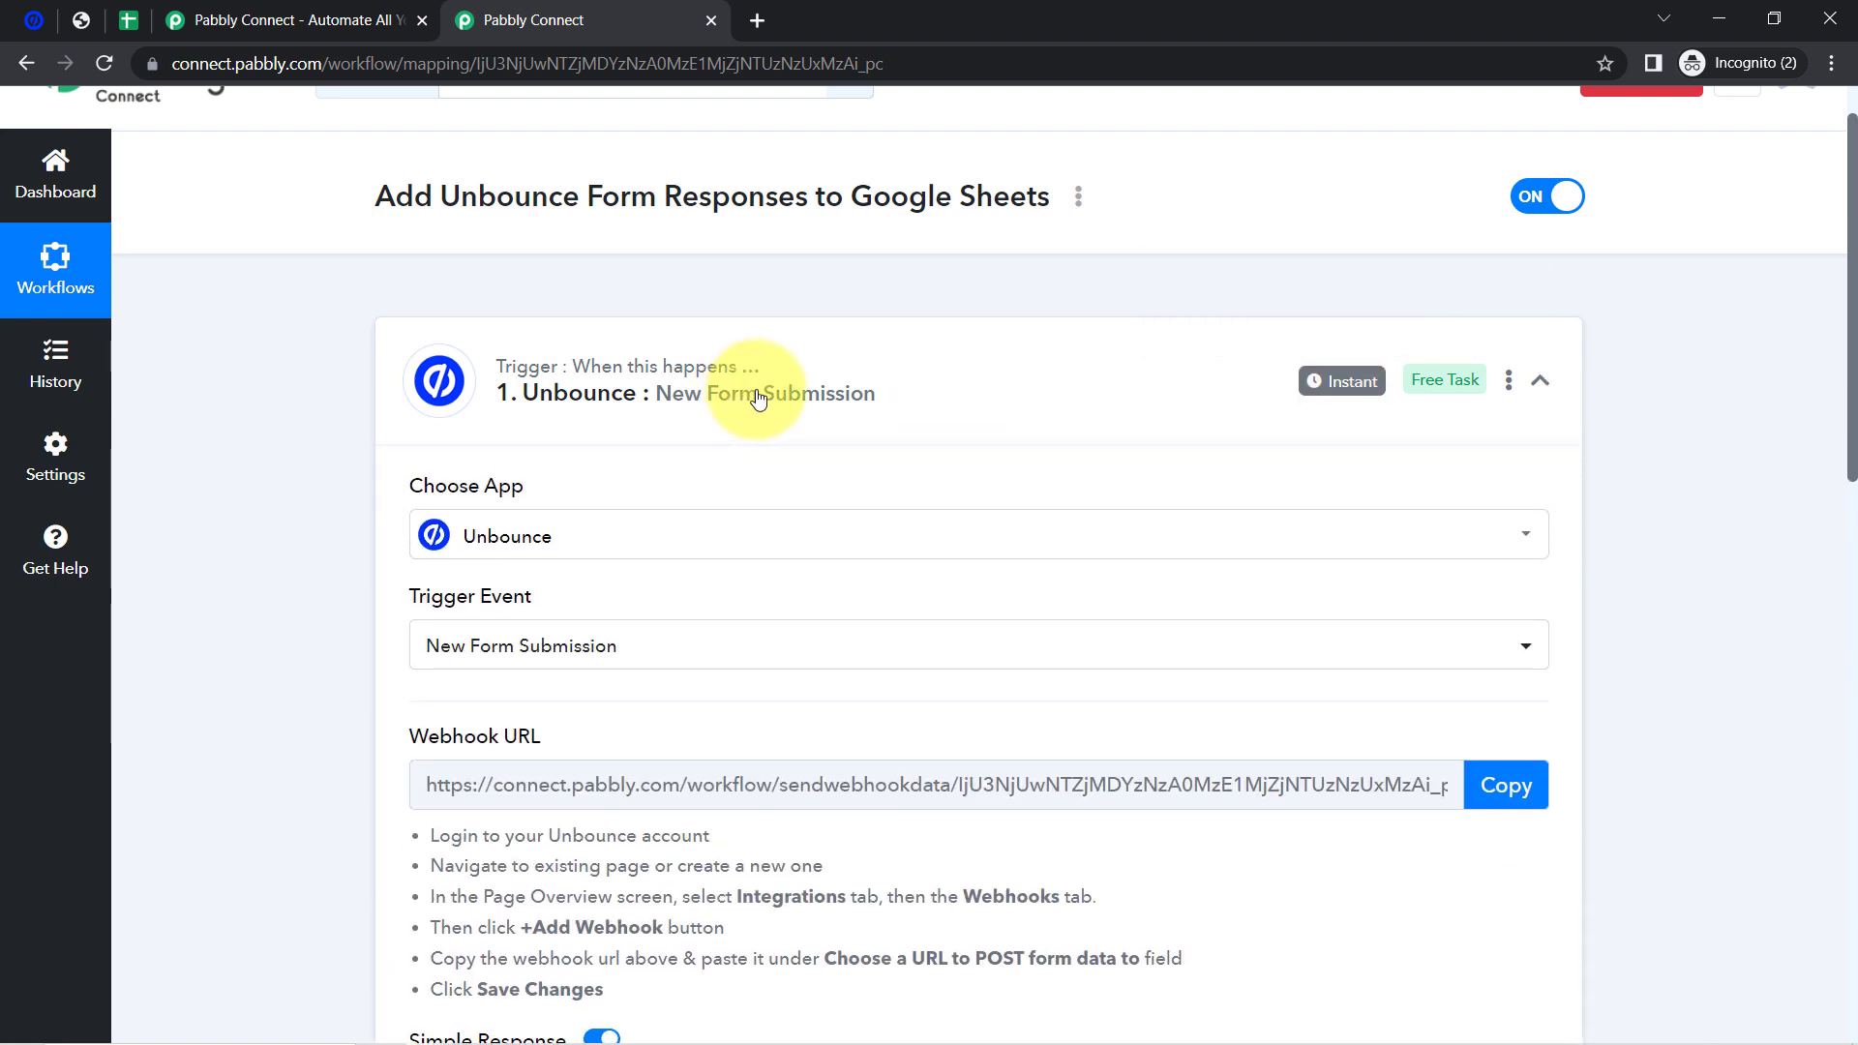
left_click(758, 398)
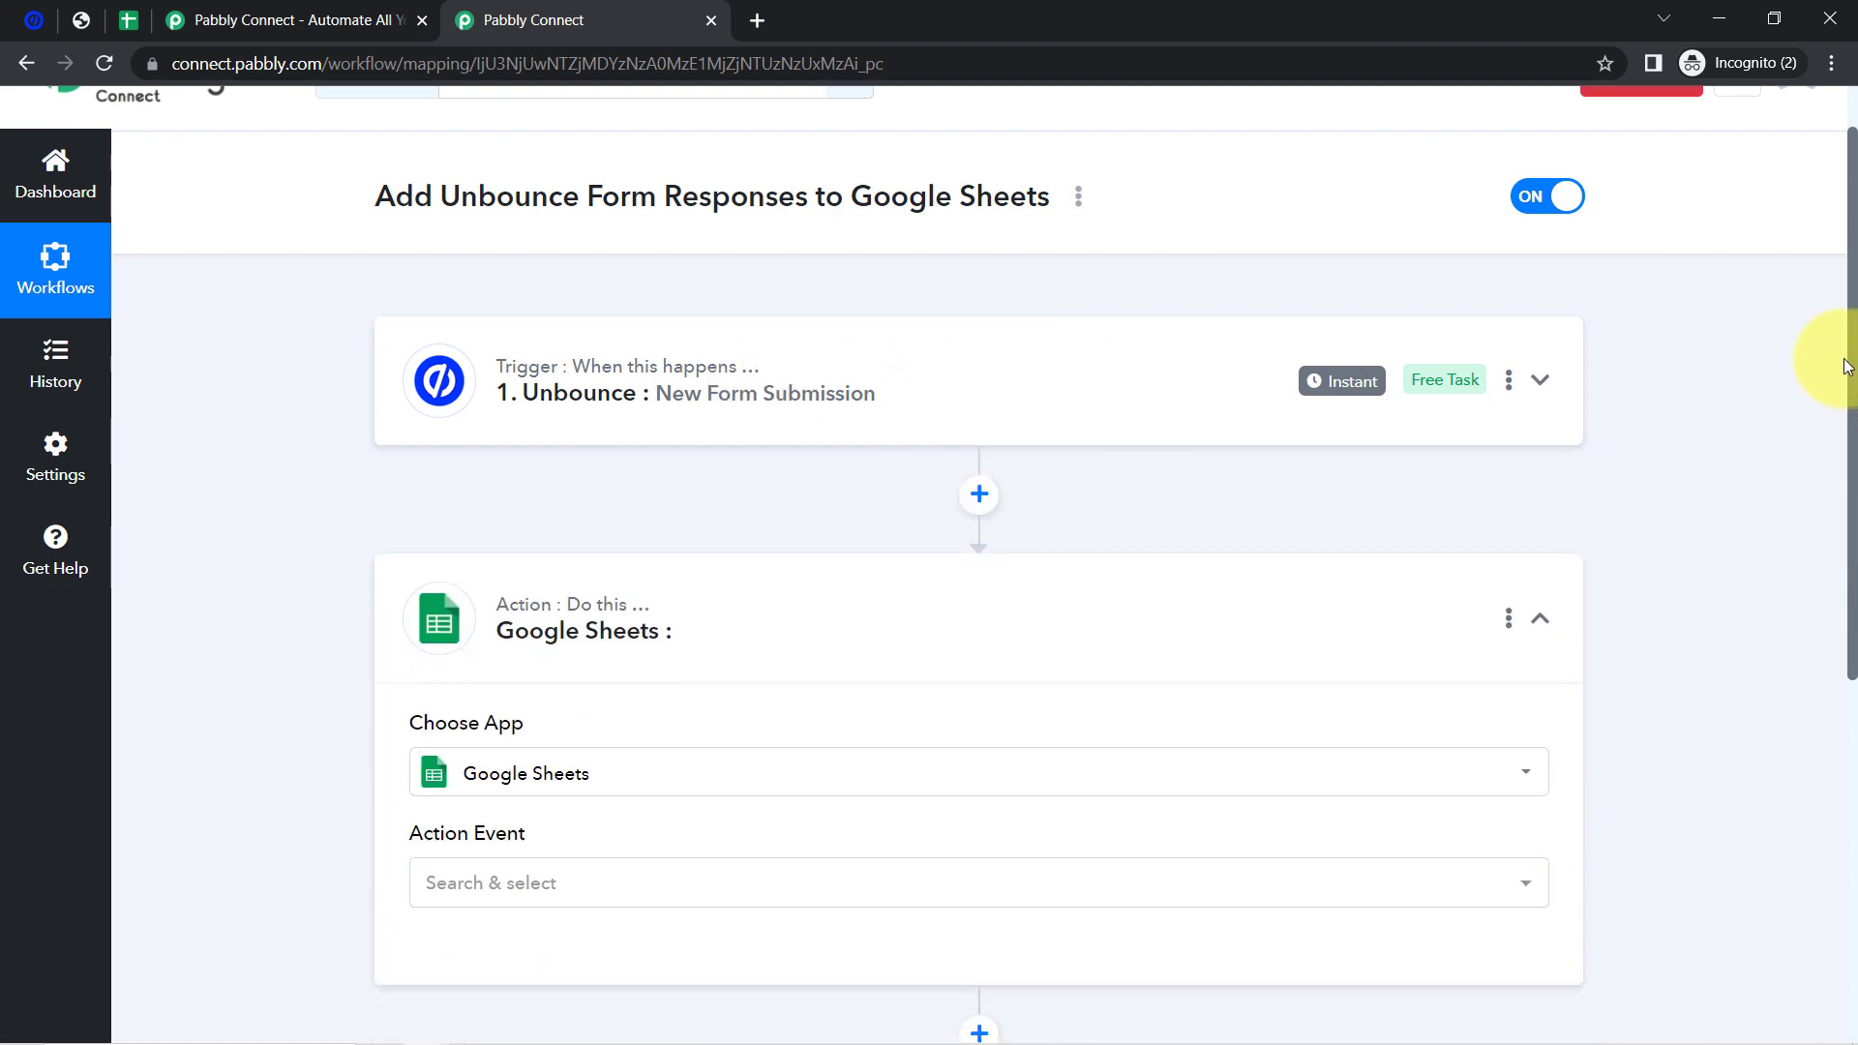
left_click(996, 377)
scroll(456, 904, "down", 6)
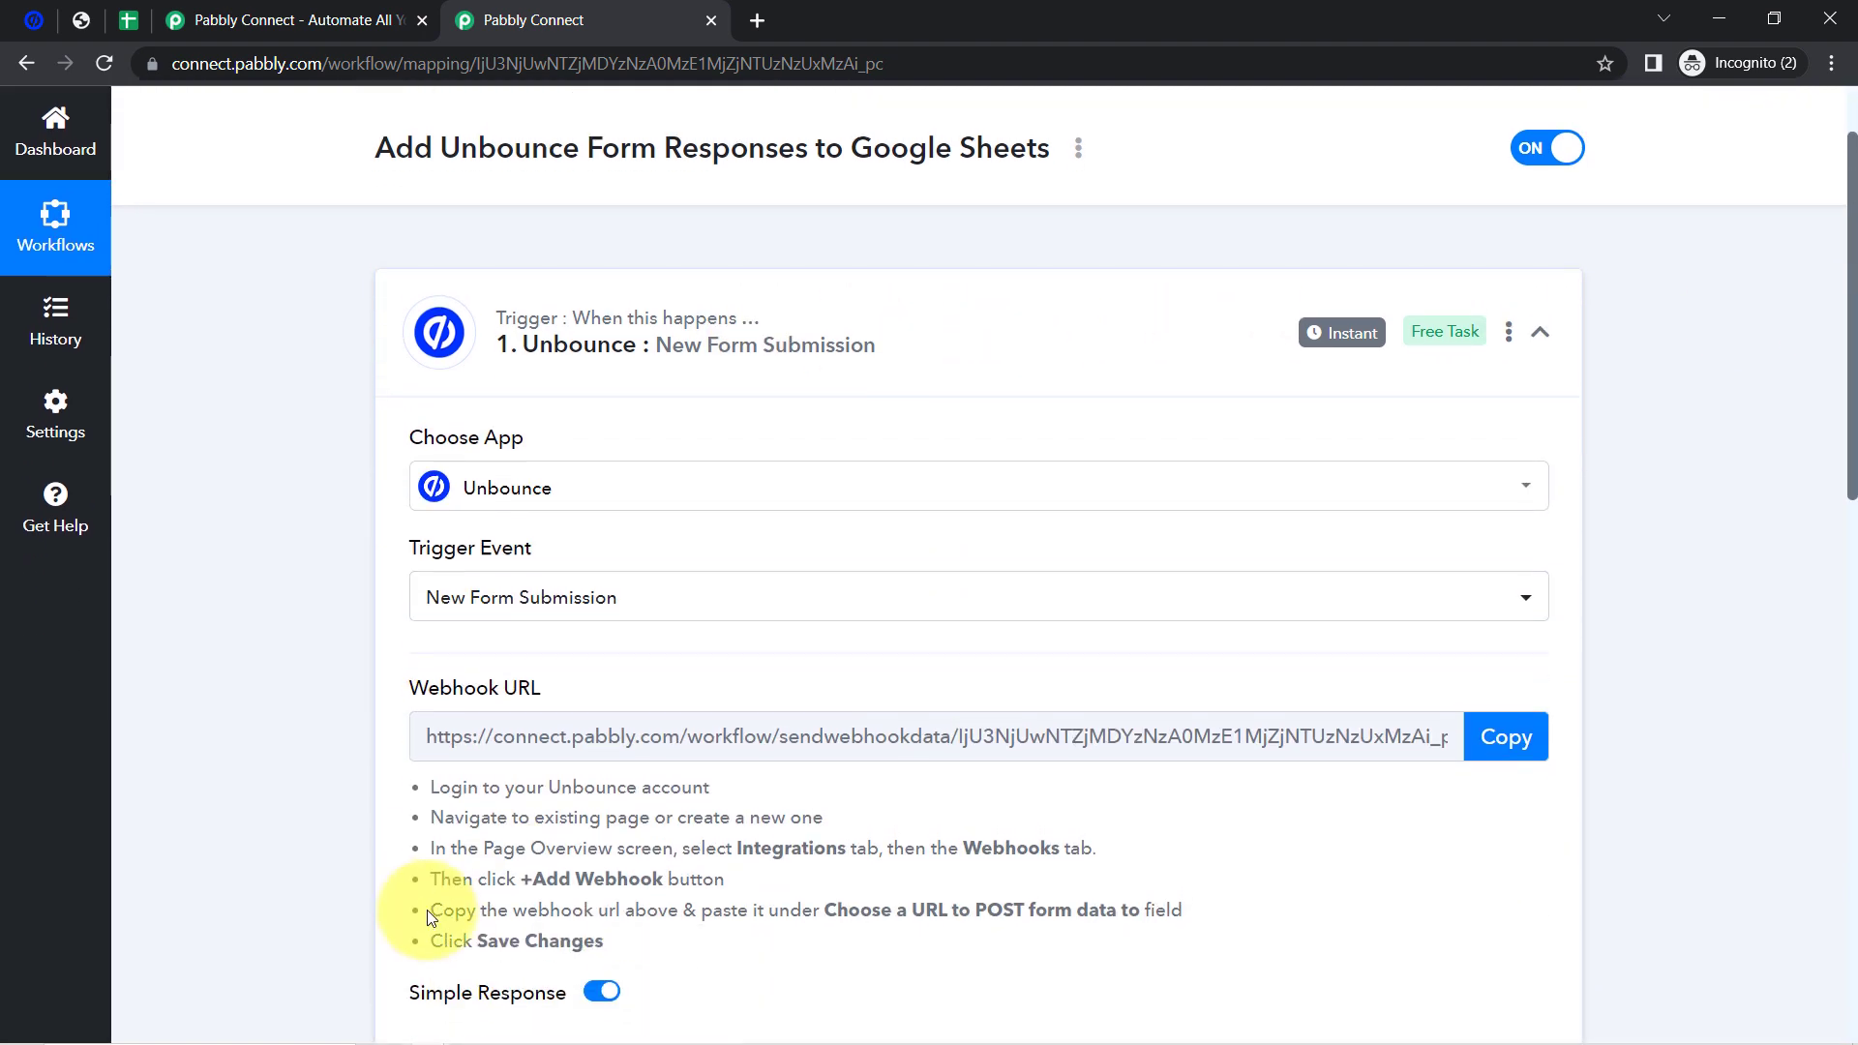
scroll(448, 824, "down", 5)
left_click(505, 176)
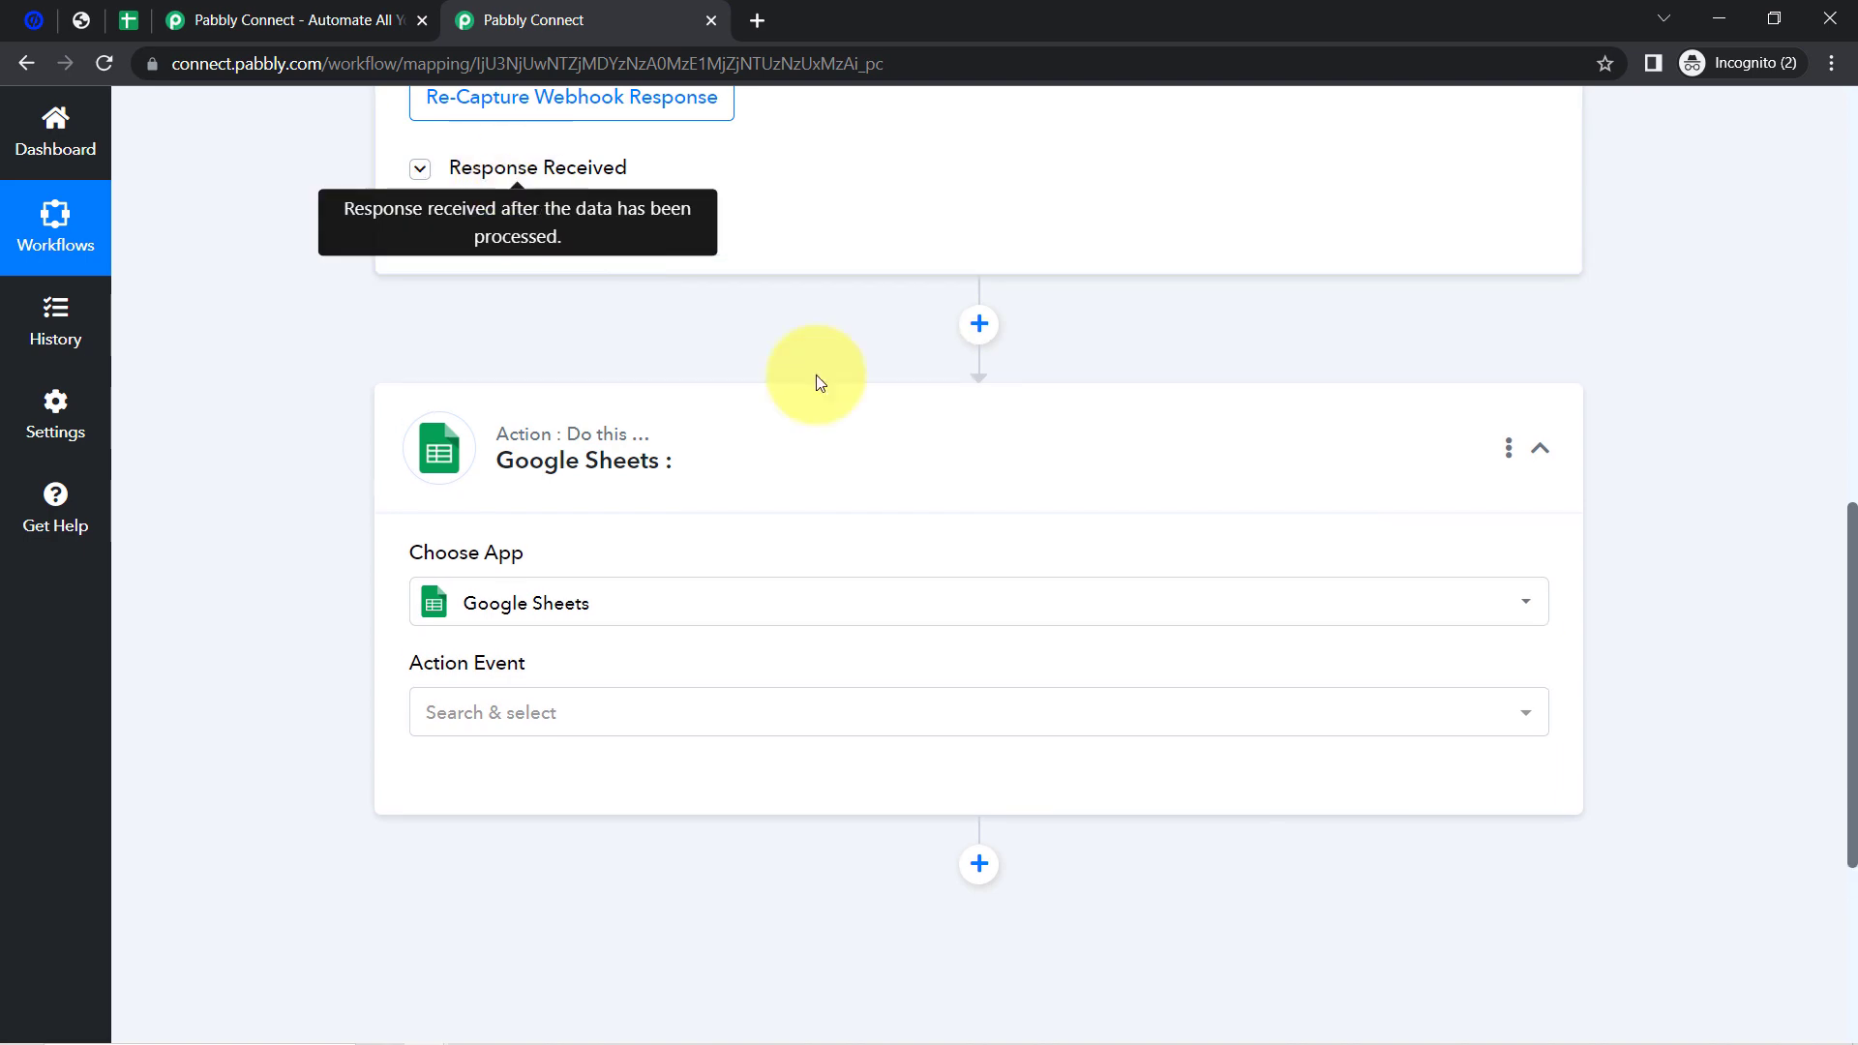
scroll(1096, 605, "down", 6)
scroll(1199, 469, "up", 2)
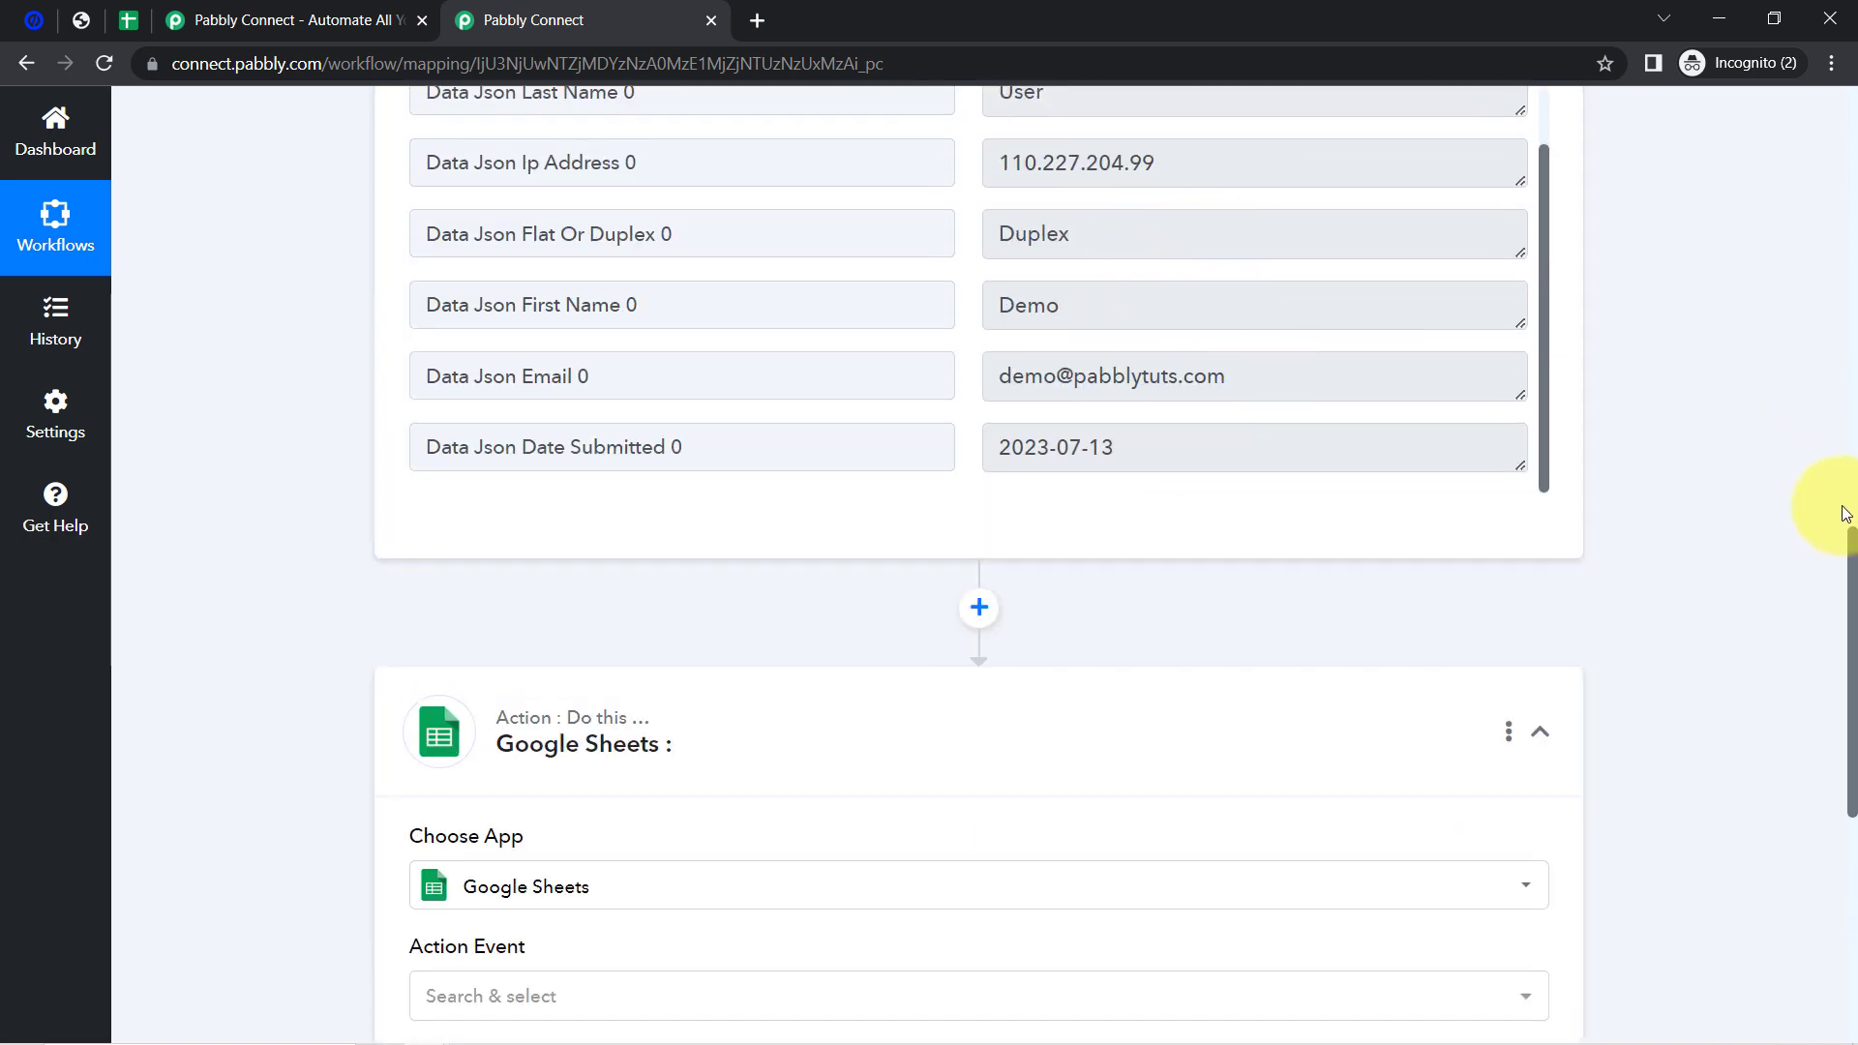
- Set the Google Sheets action event to Add New Row and open its account connection settings
left_click_drag(1851, 562, 1846, 739)
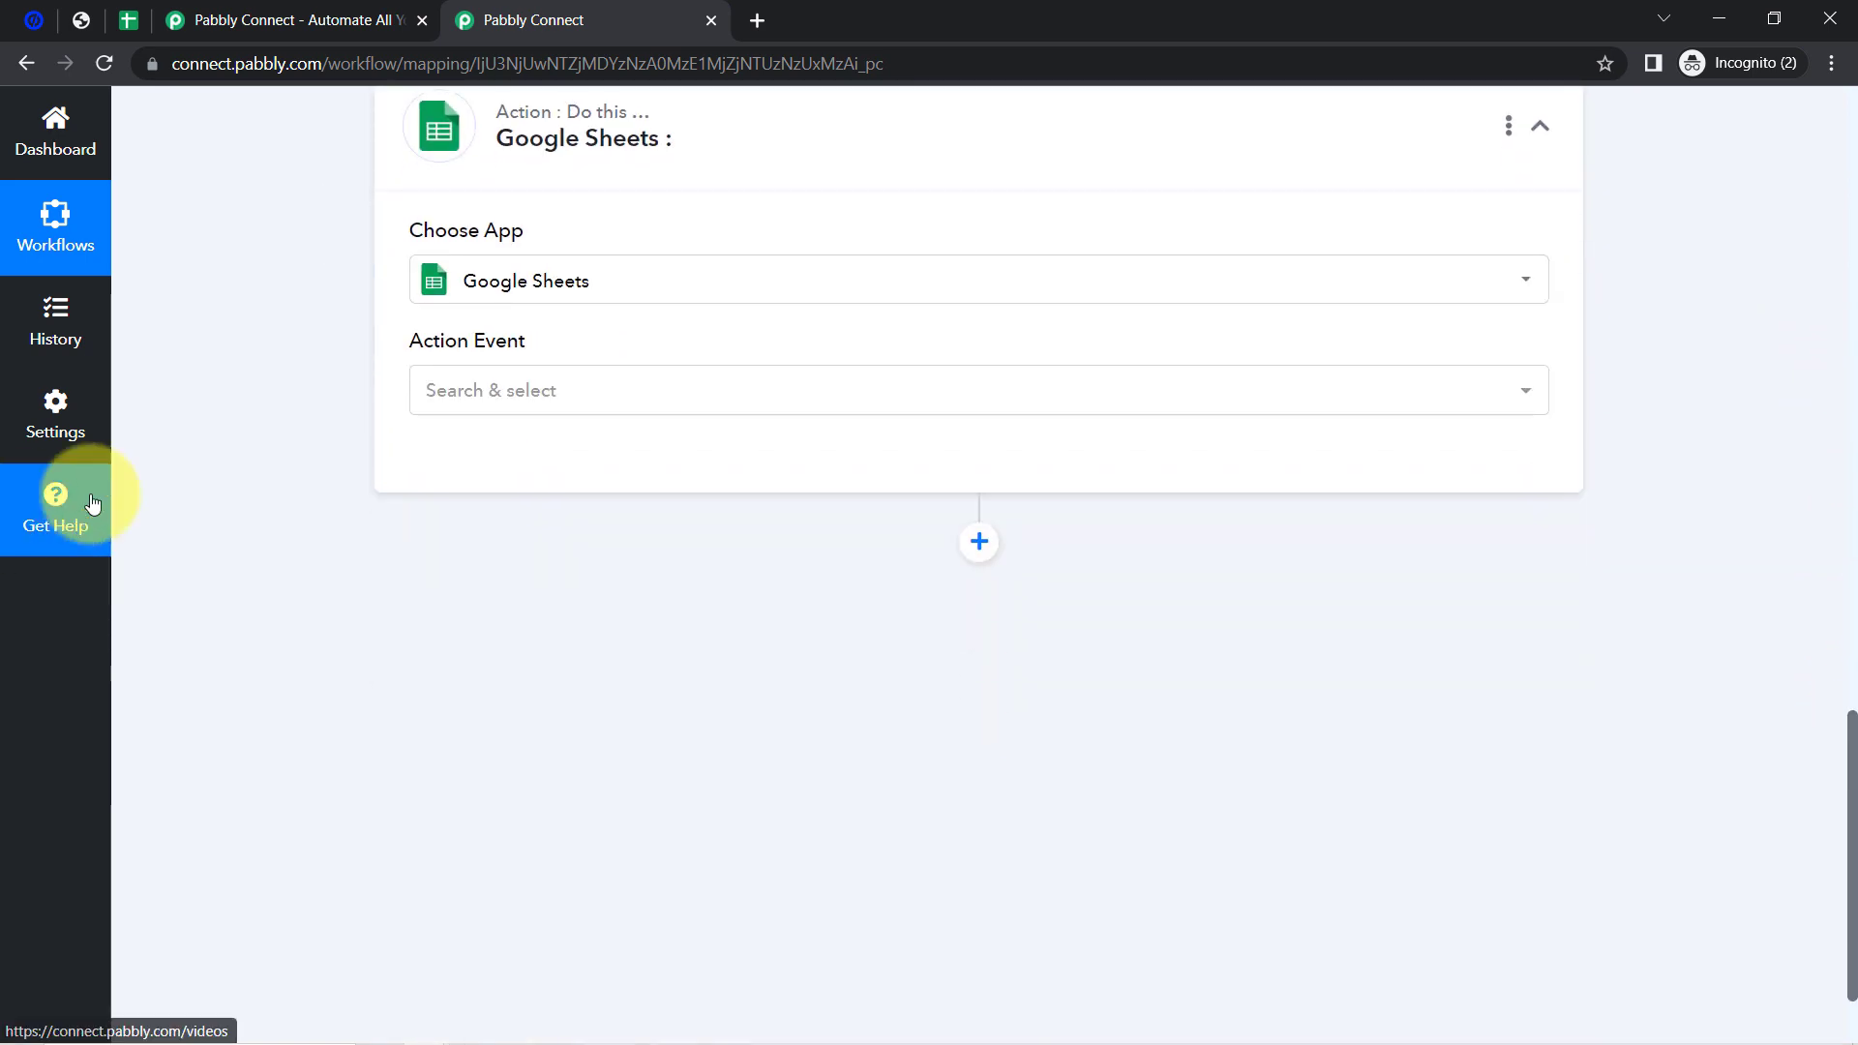
left_click(487, 407)
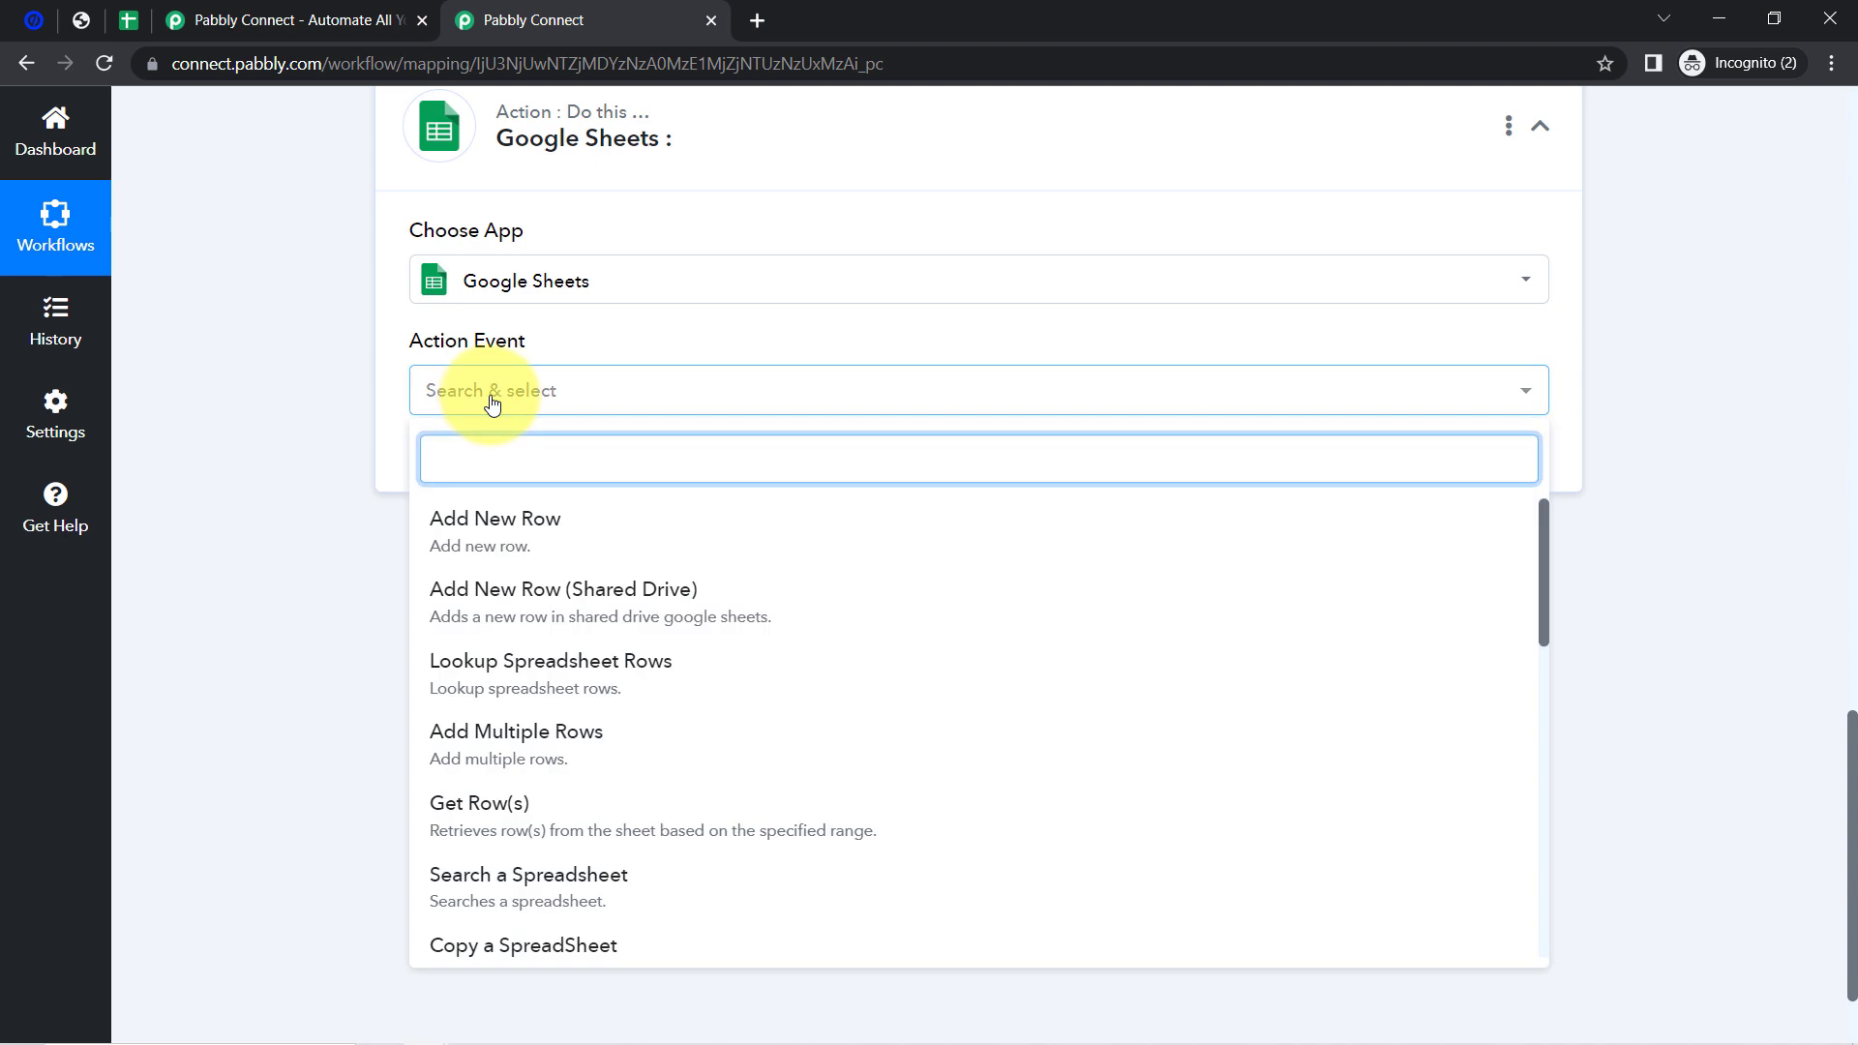
left_click(510, 538)
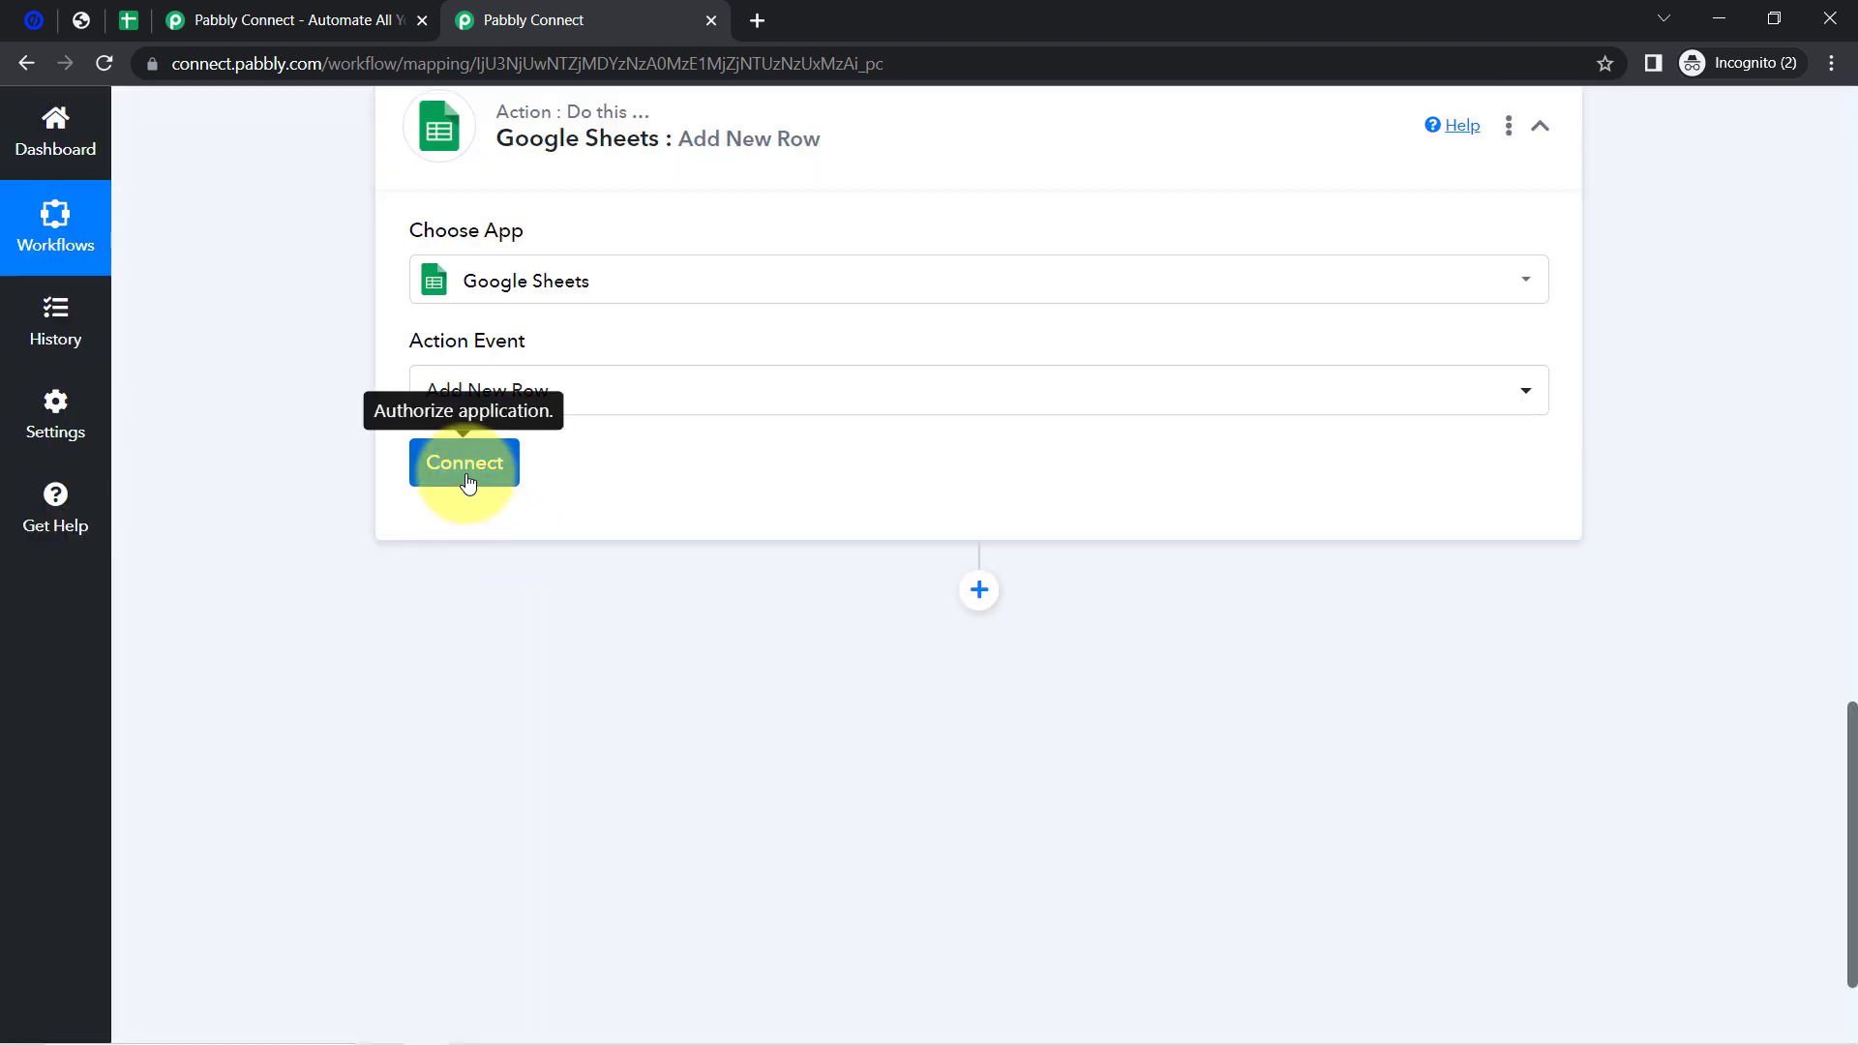
left_click(466, 465)
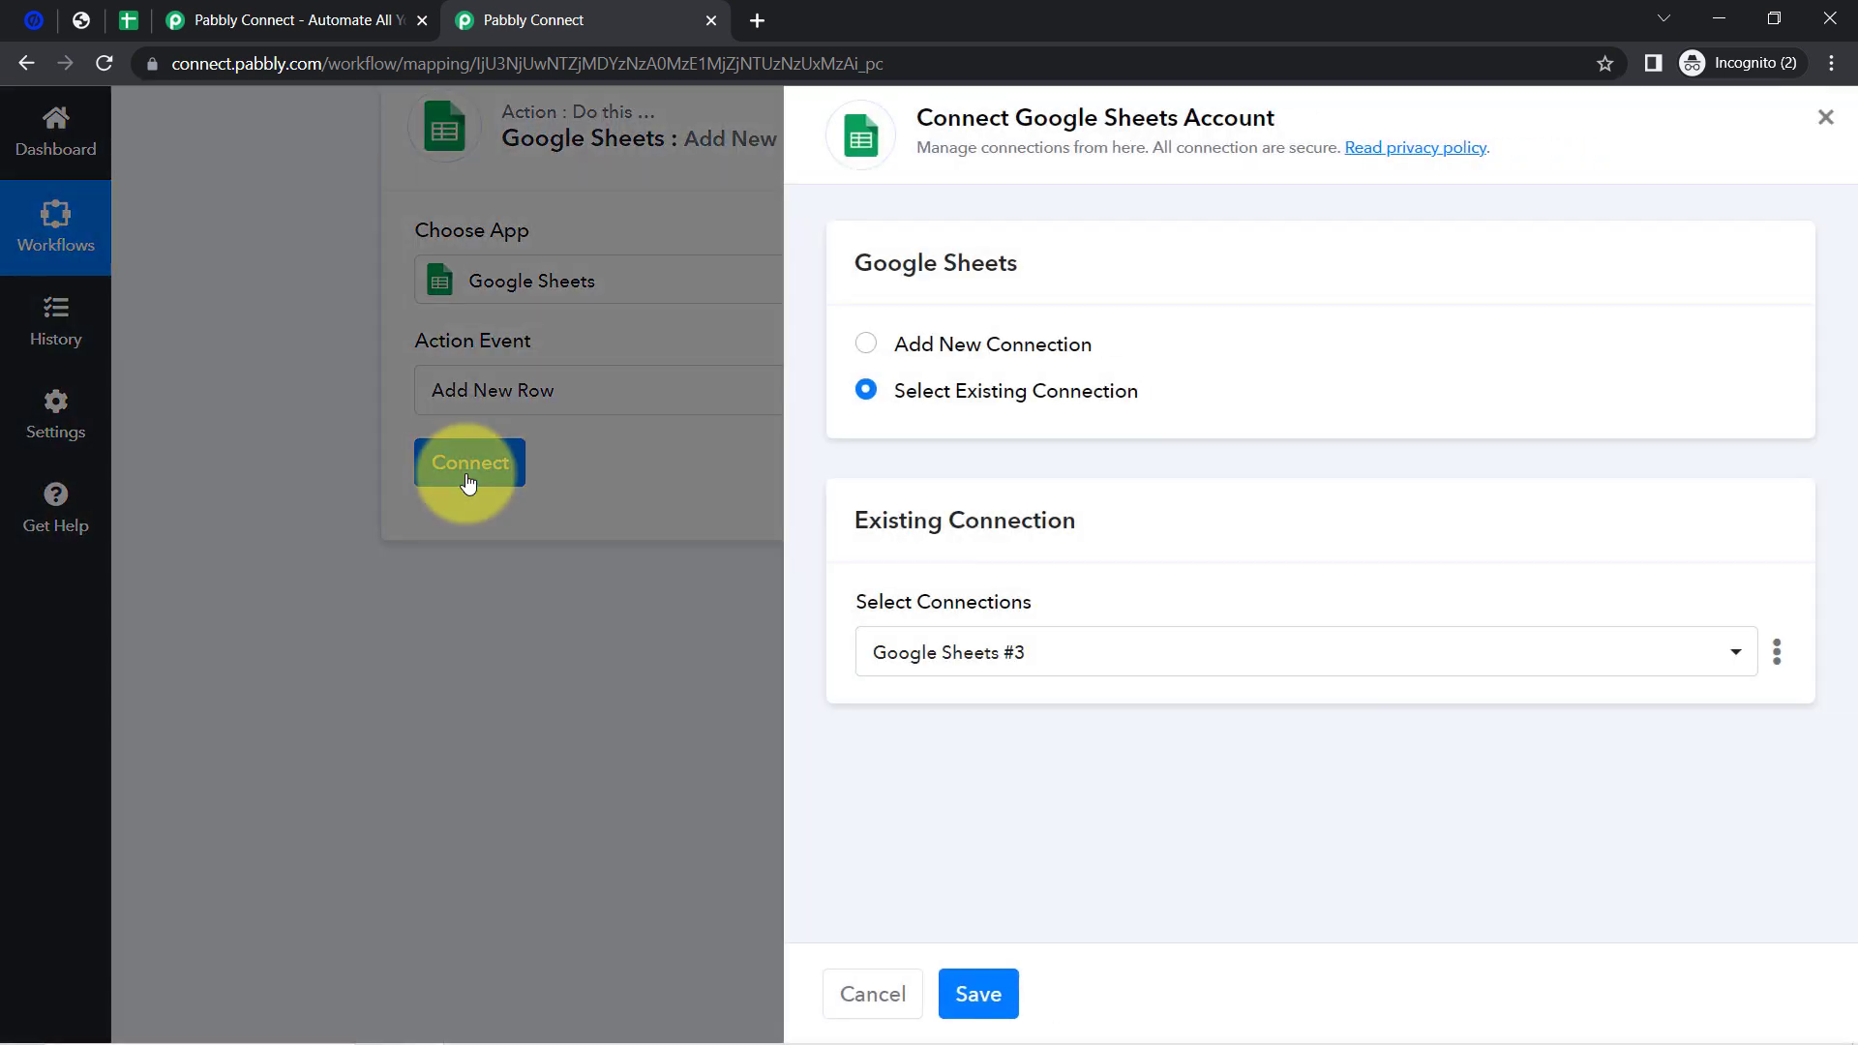
left_click(990, 352)
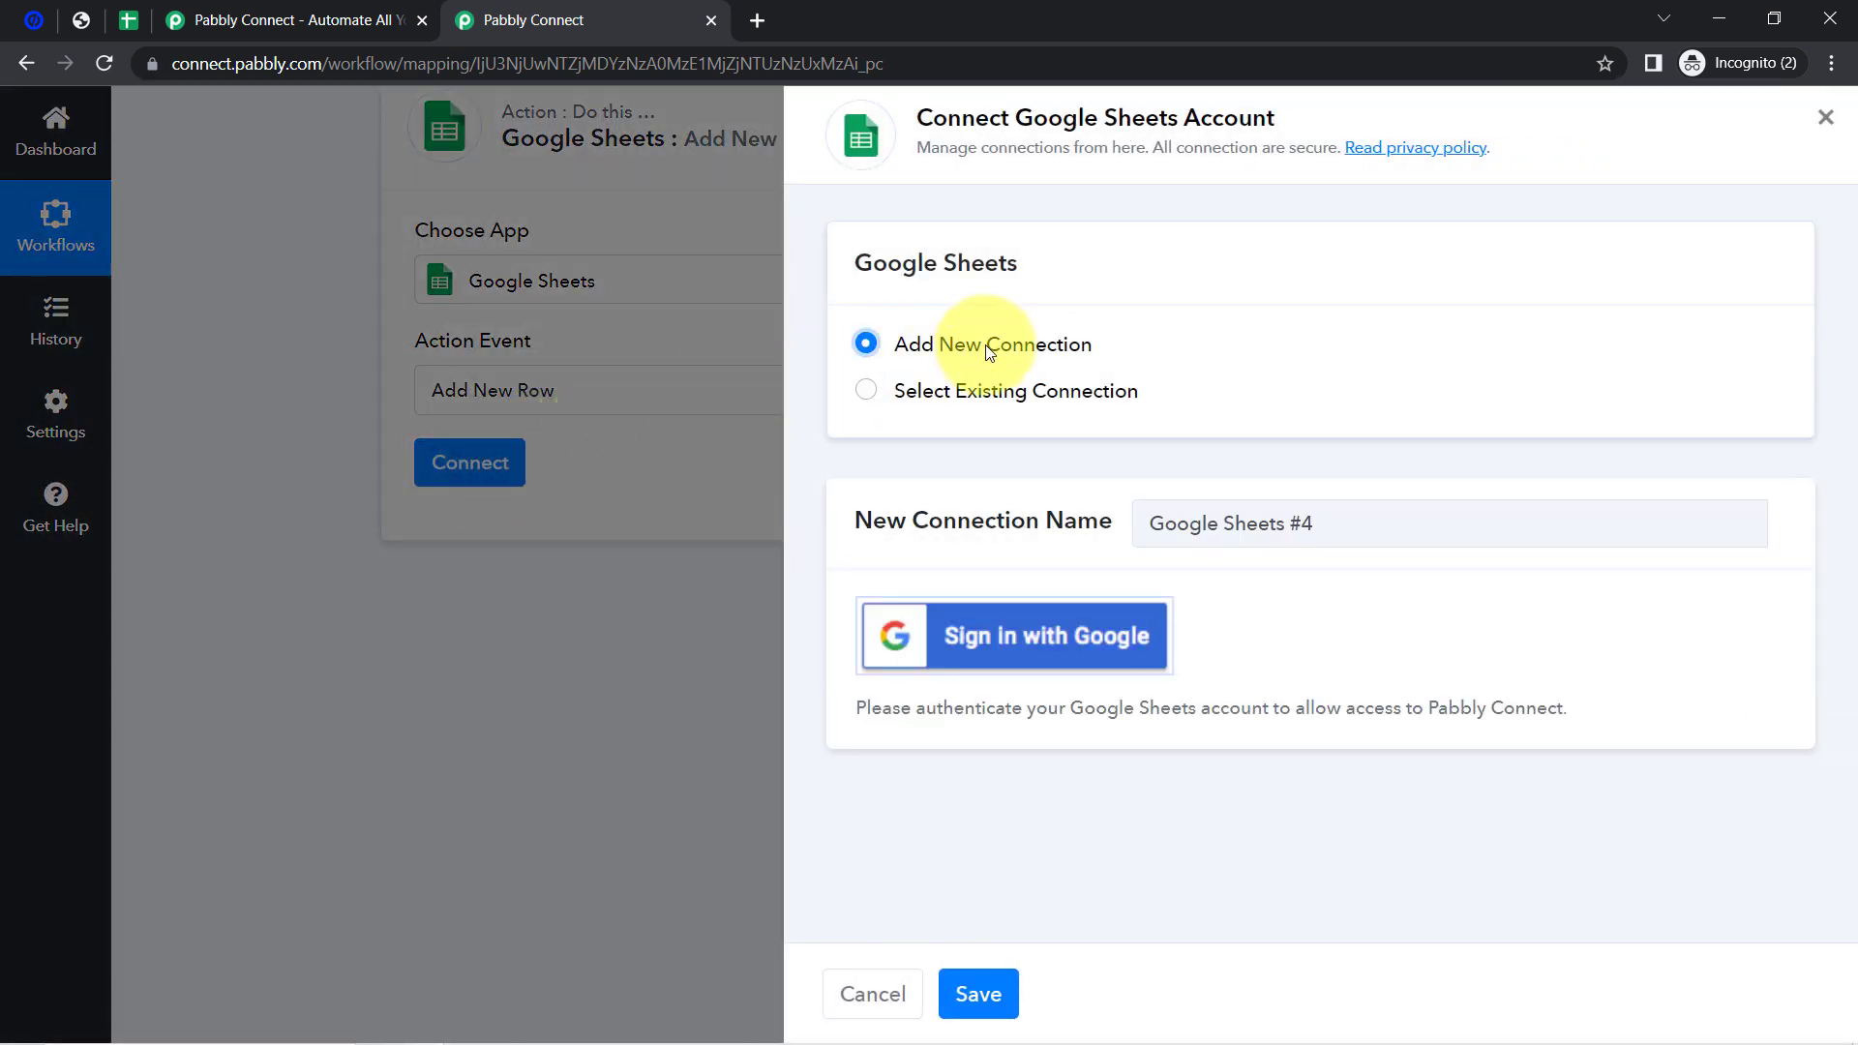
left_click(1025, 638)
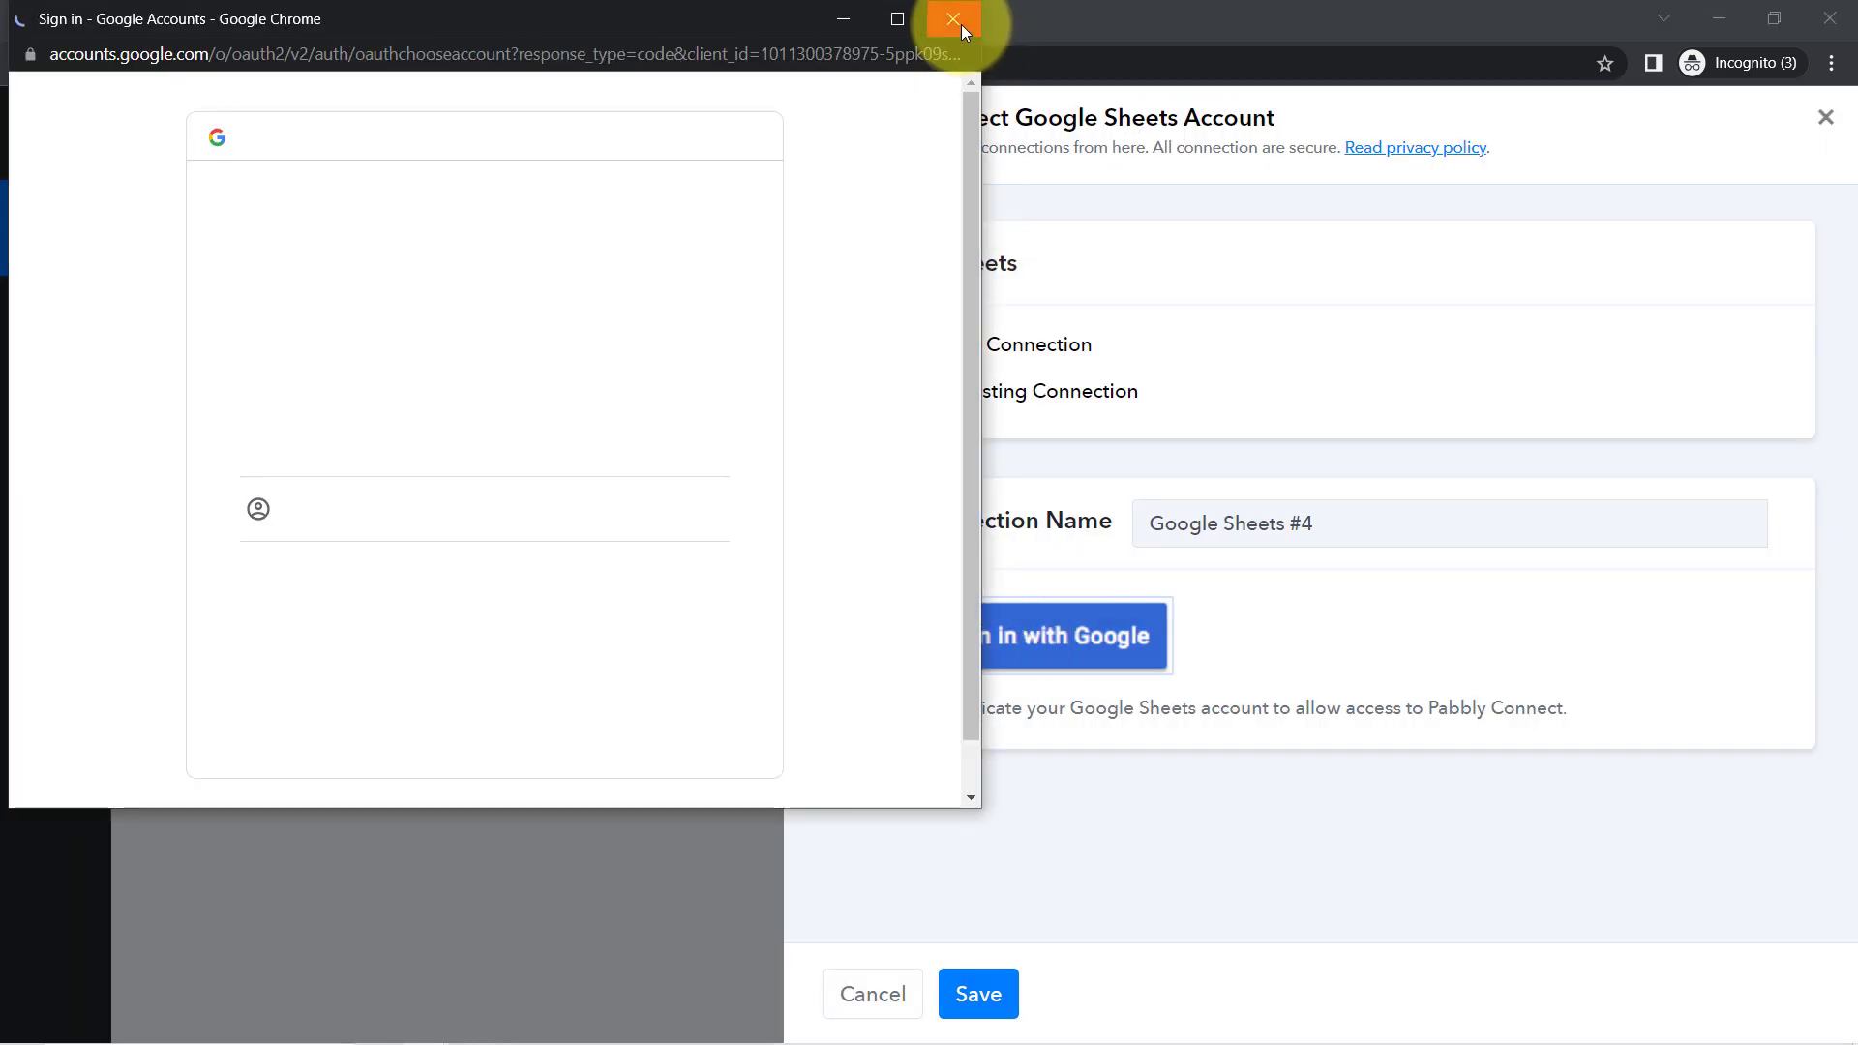
left_click(961, 25)
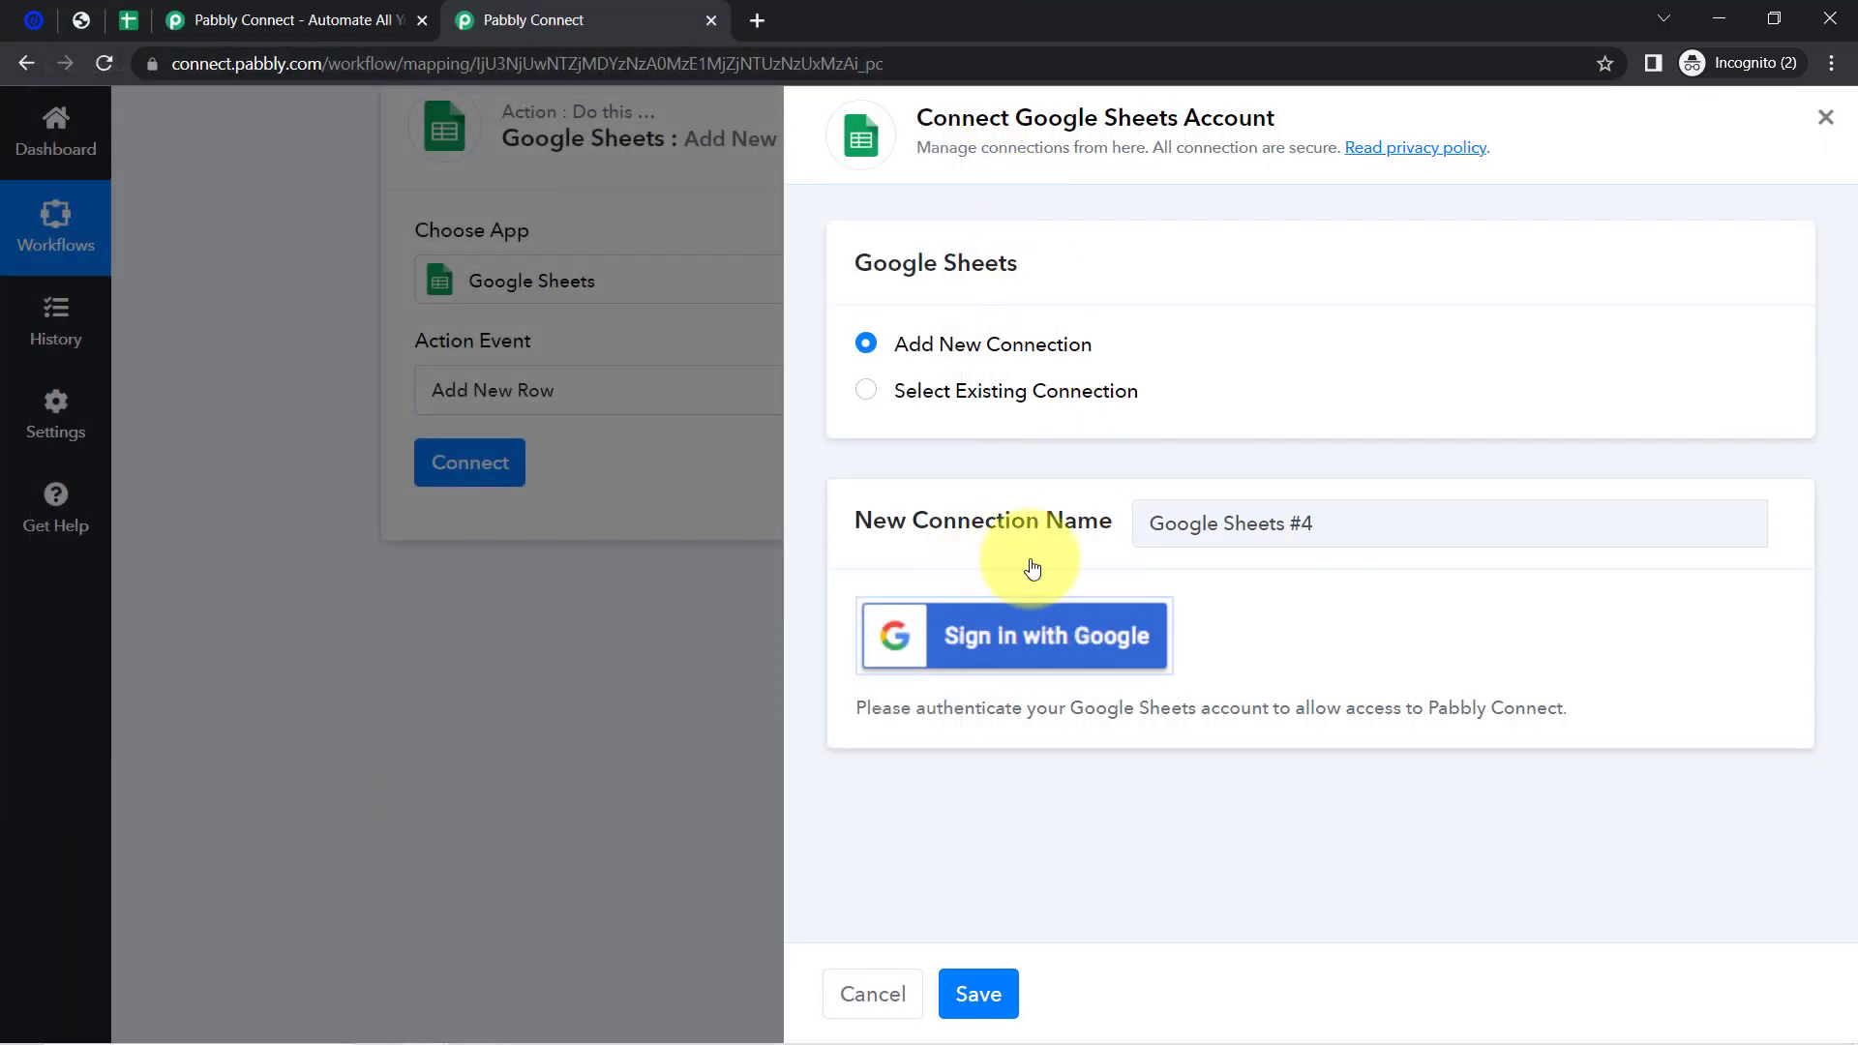
- Connect the Google Sheets action through the existing connection Google Sheets #3 and save it
left_click(1006, 389)
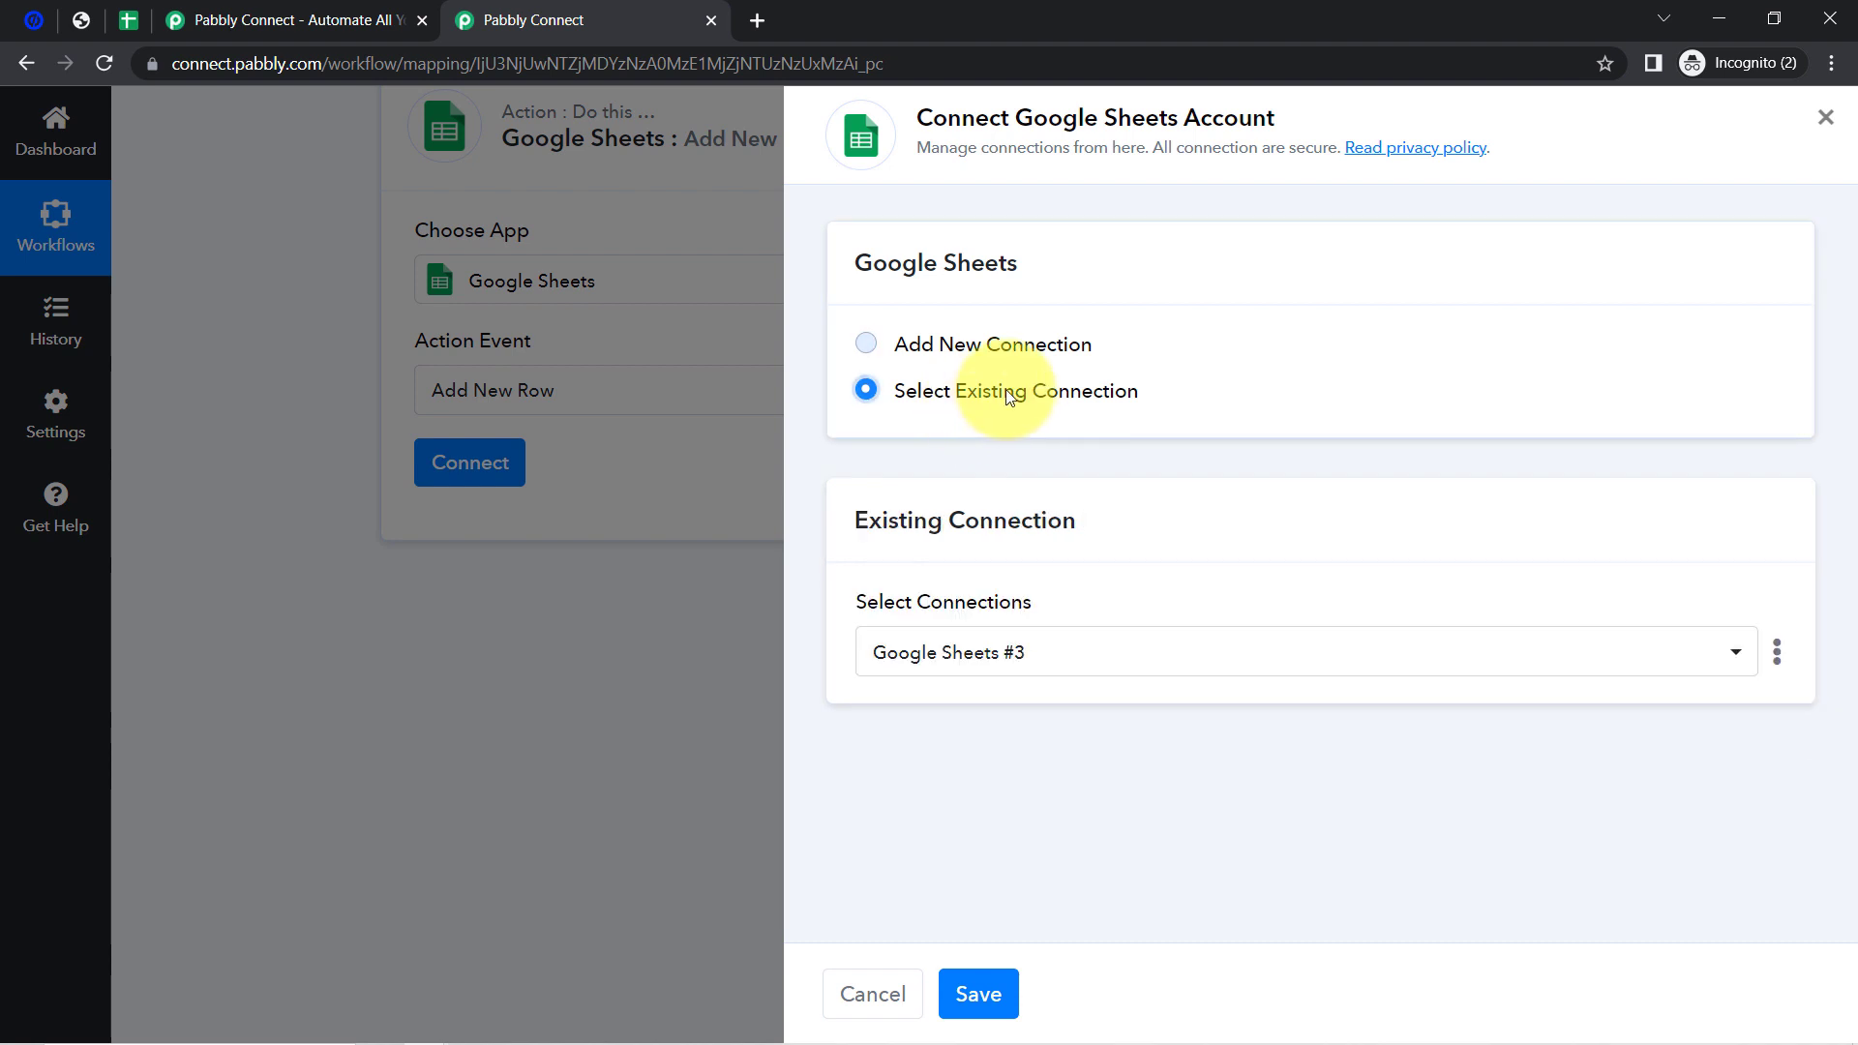
left_click(975, 999)
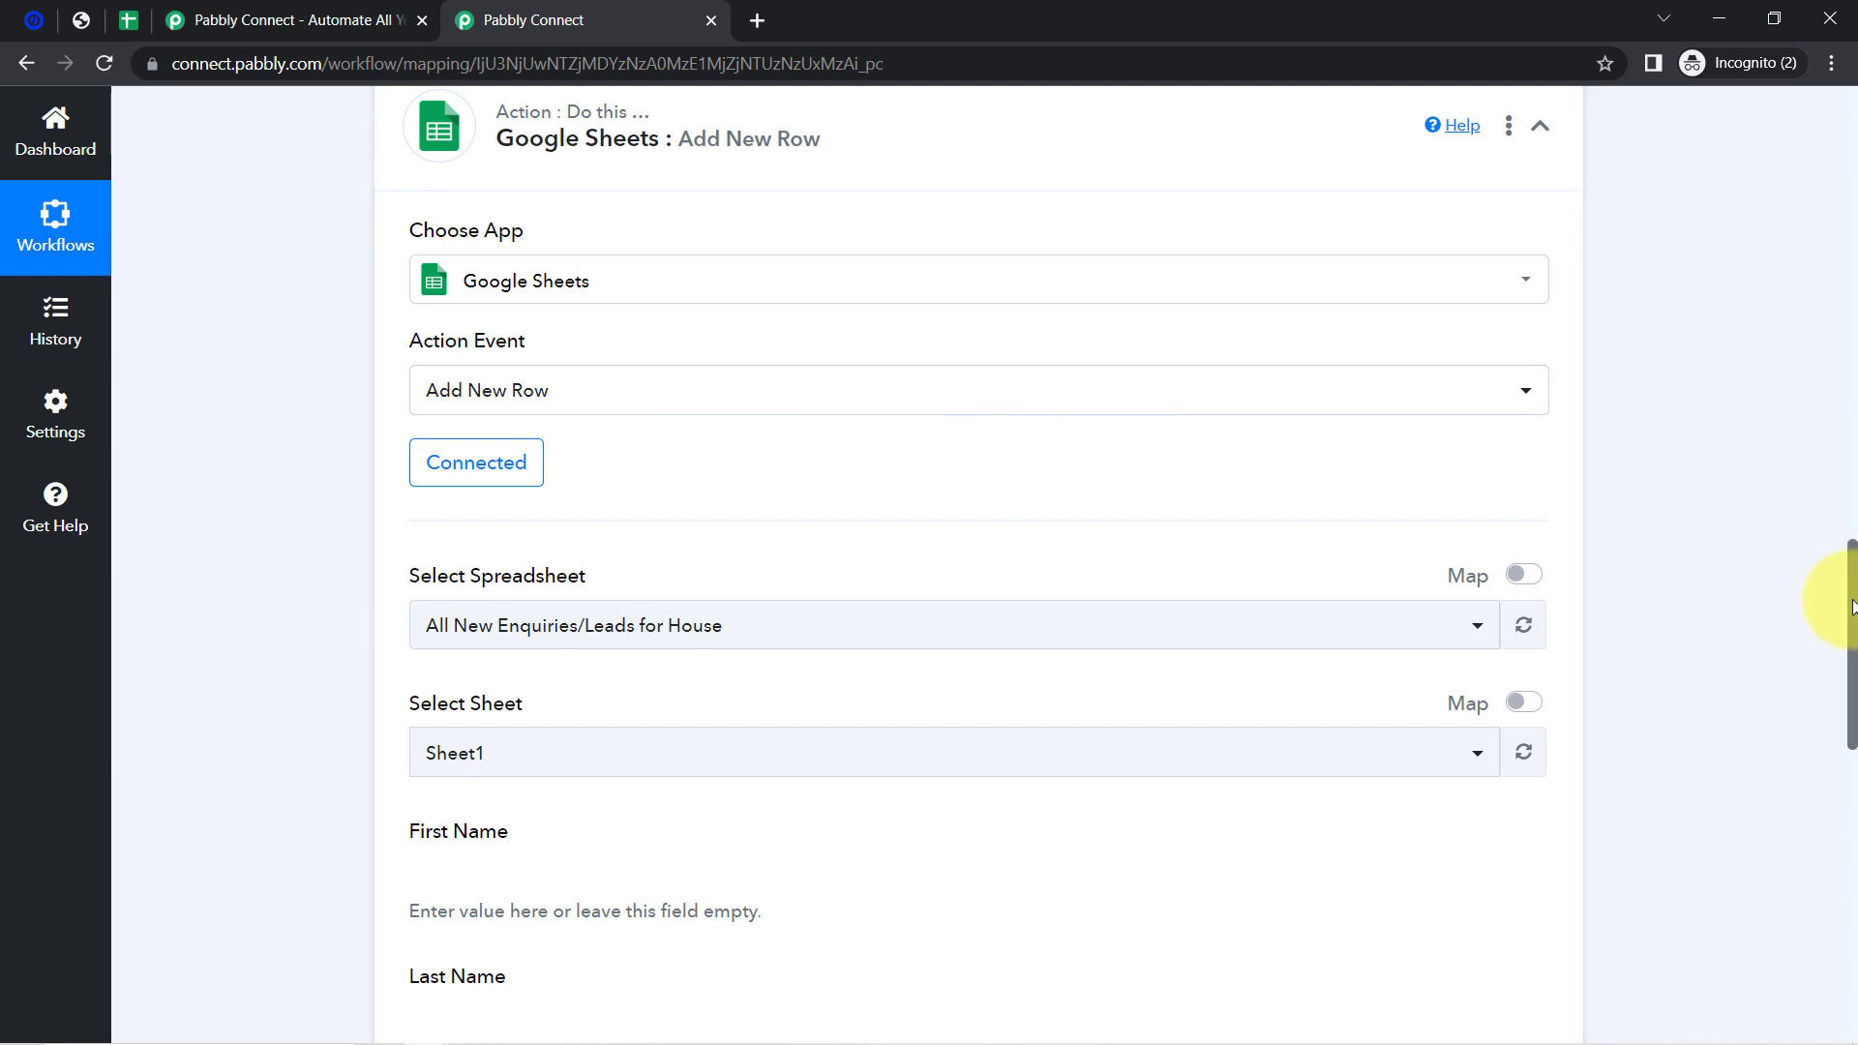
- Look through the spreadsheets available for the Add New Row action, keeping All New Enquiries/Leads for House selected
left_click_drag(1853, 600, 1850, 592)
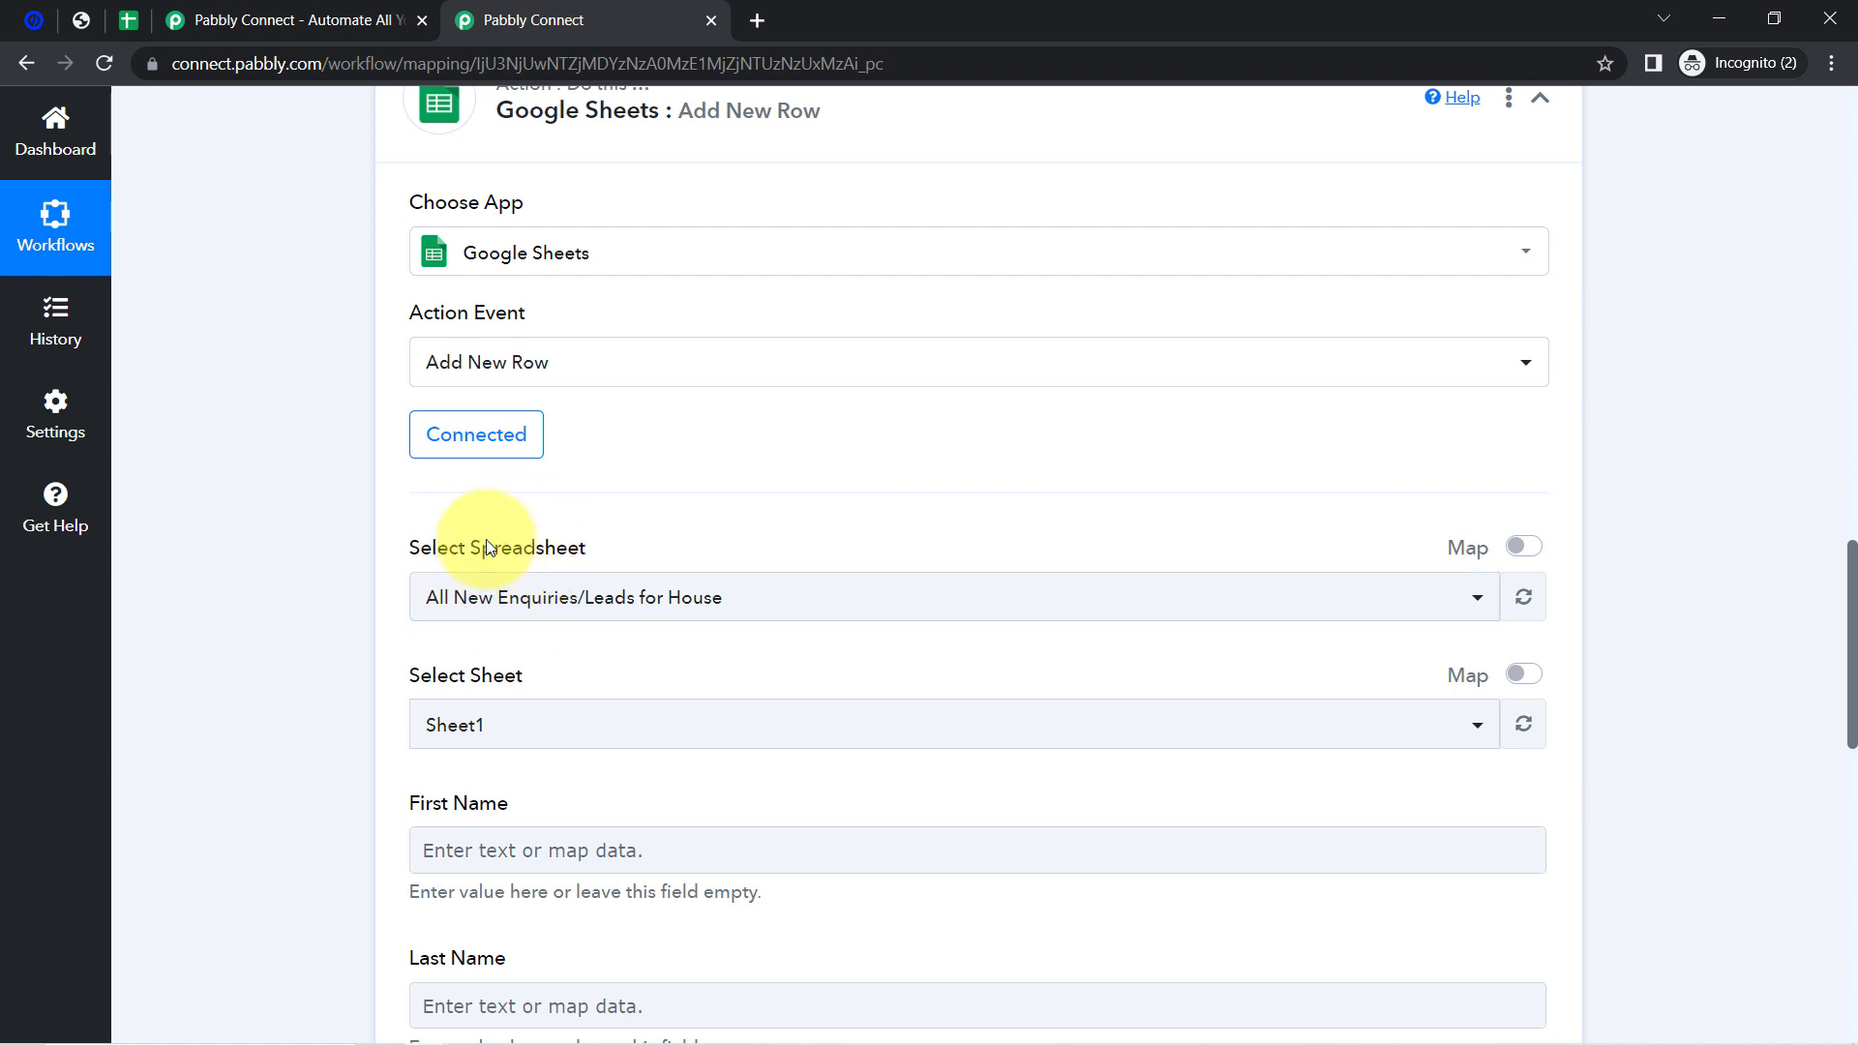
left_click_drag(544, 550, 547, 590)
left_click(547, 595)
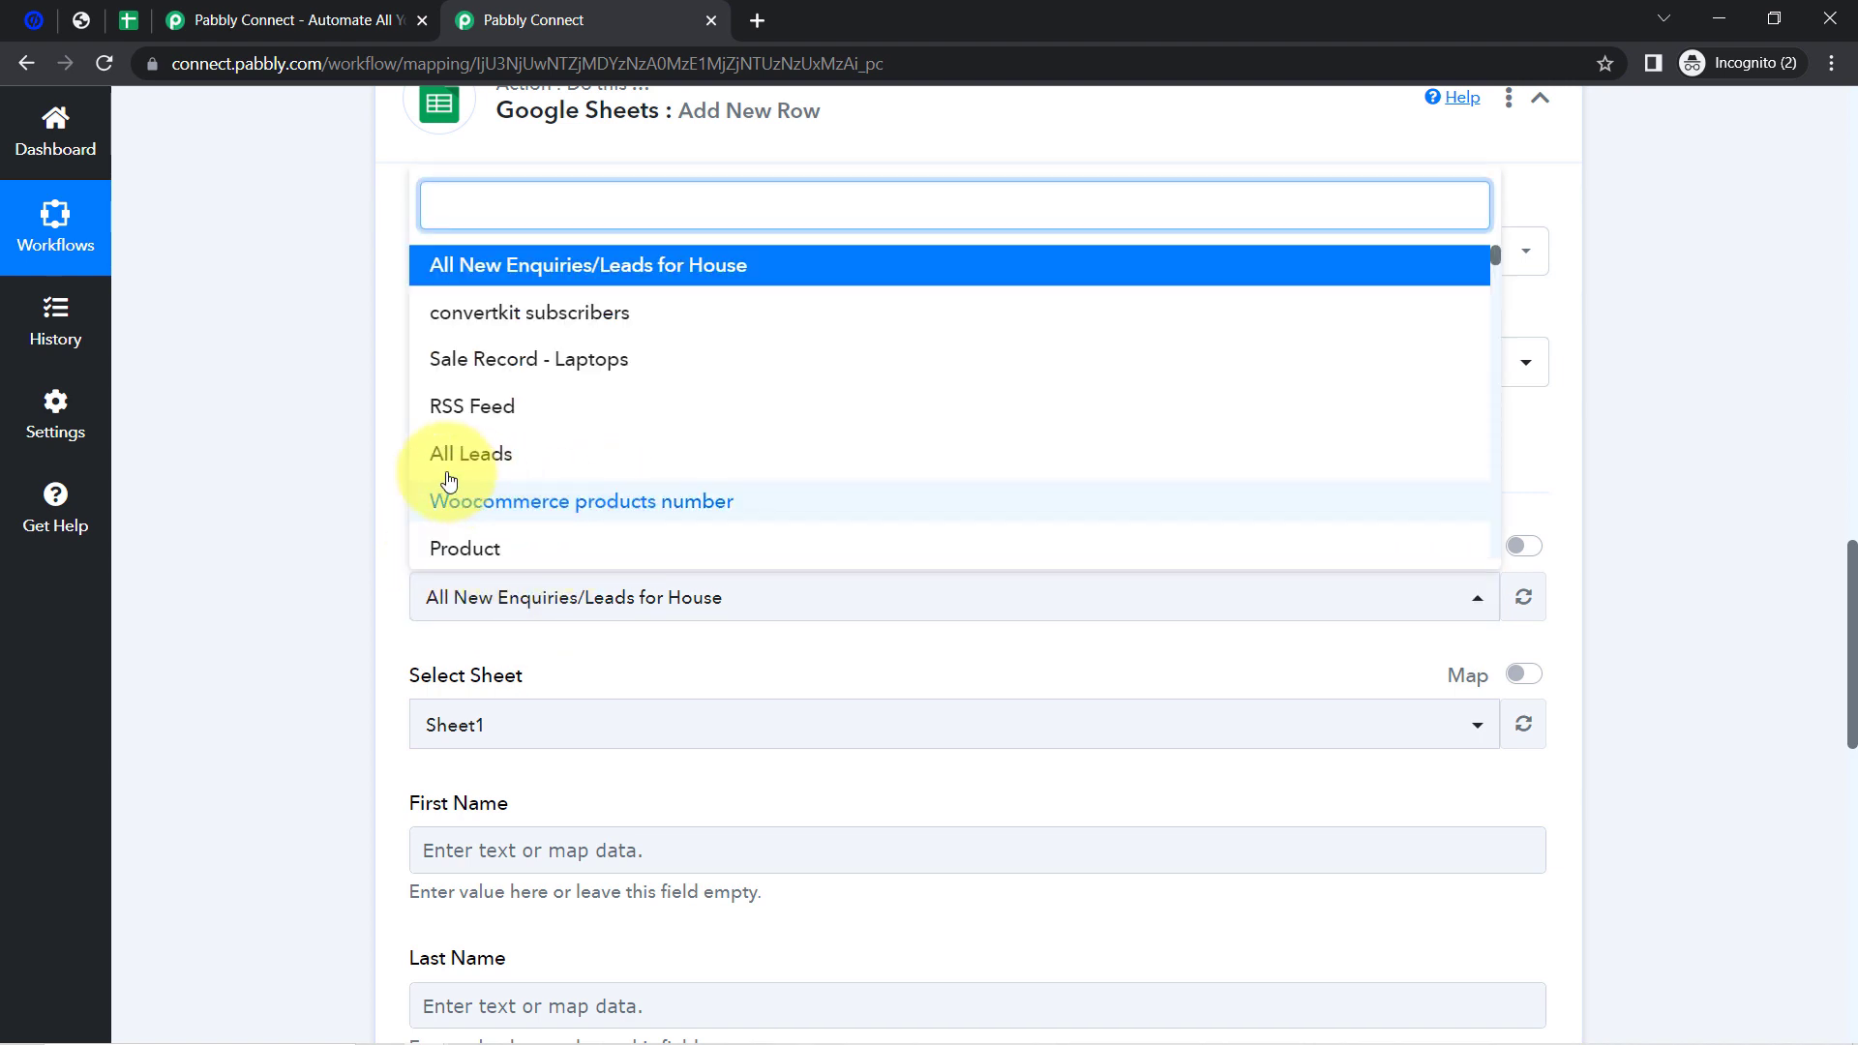
scroll(352, 478, "down", 2)
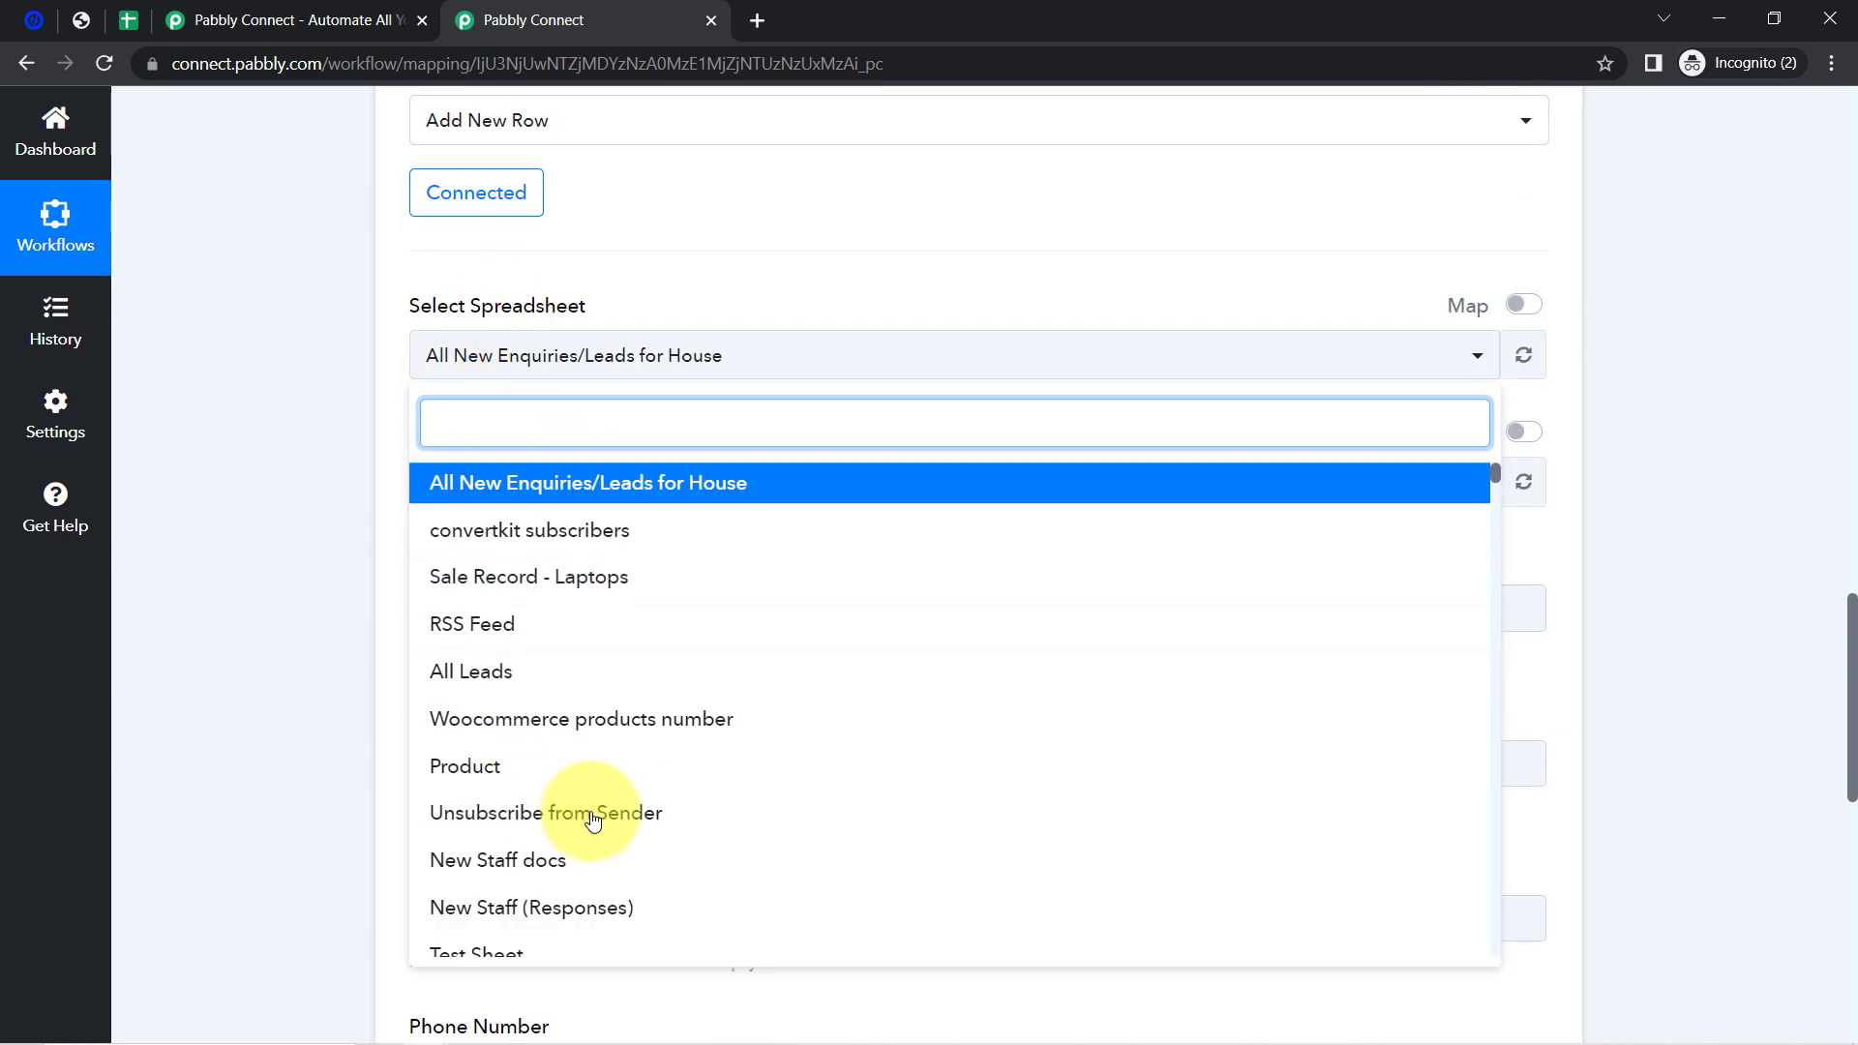
left_click(364, 427)
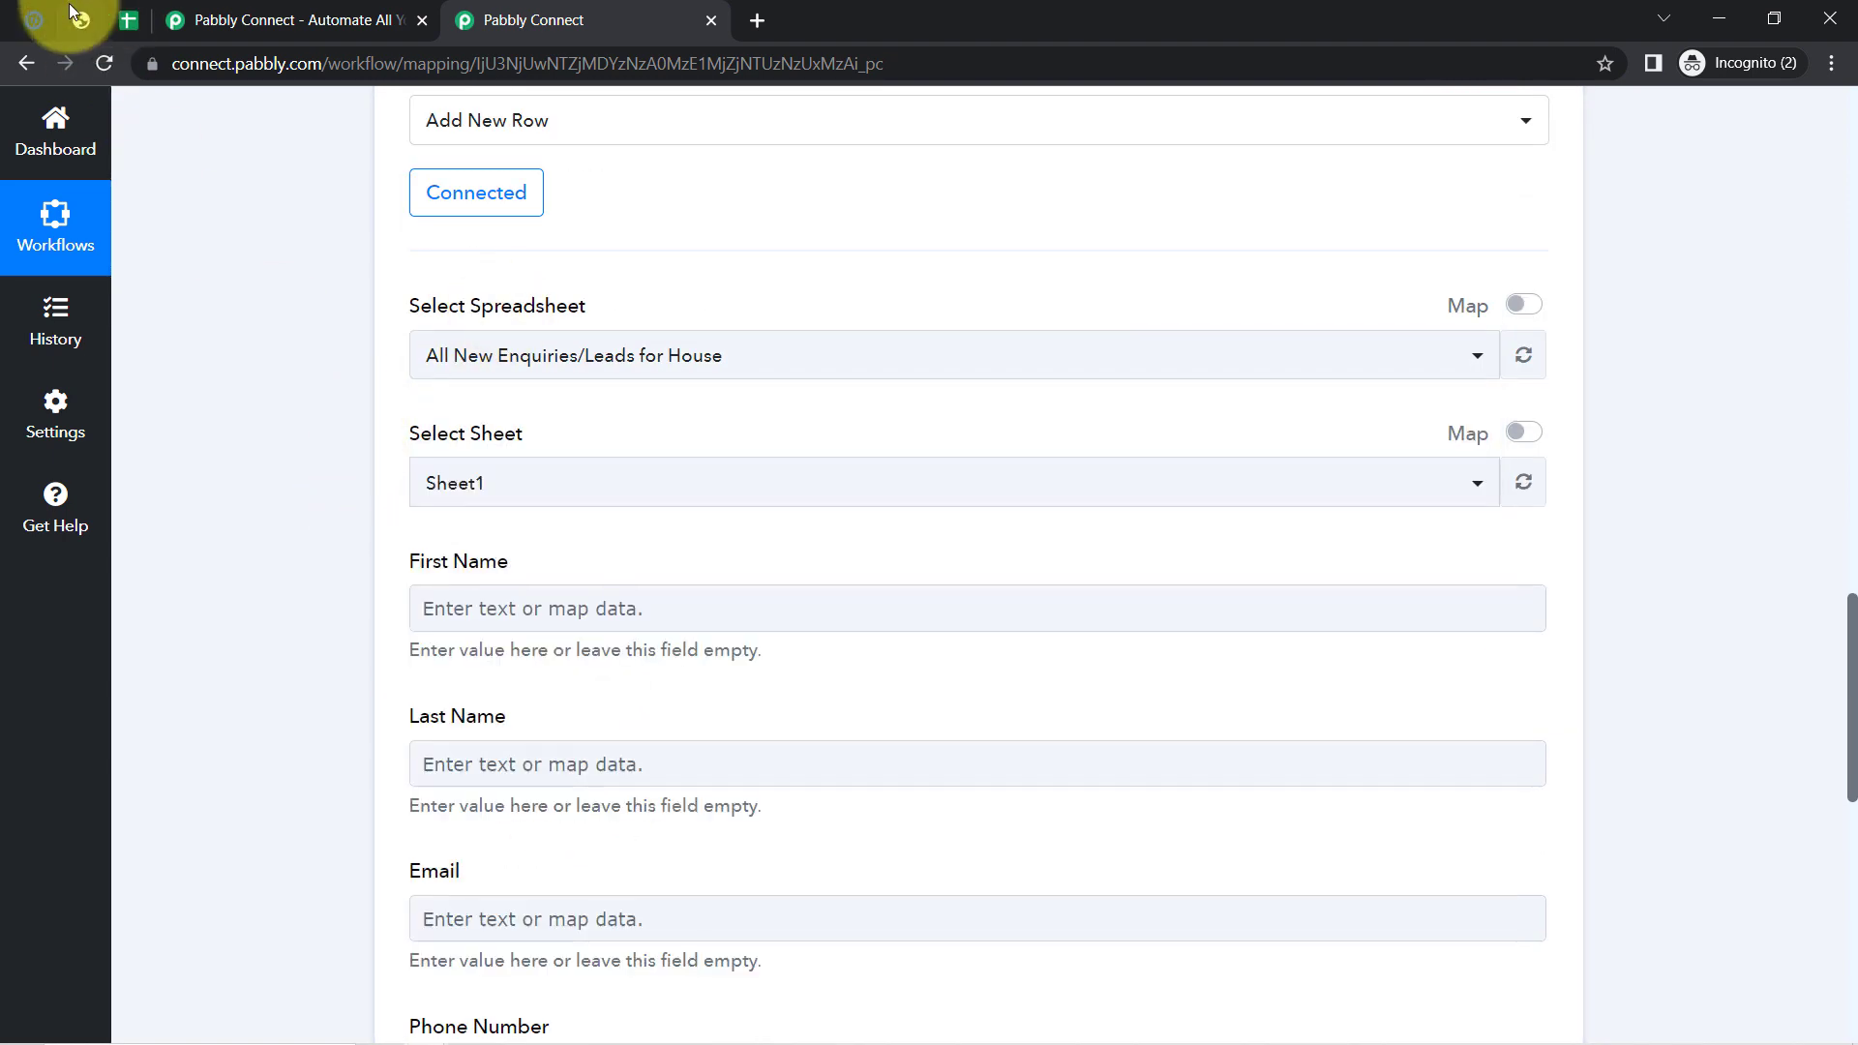
- Check the spreadsheet's title in Google Sheets and compare it with the spreadsheet selected in the Pabbly Connect action
left_click(126, 21)
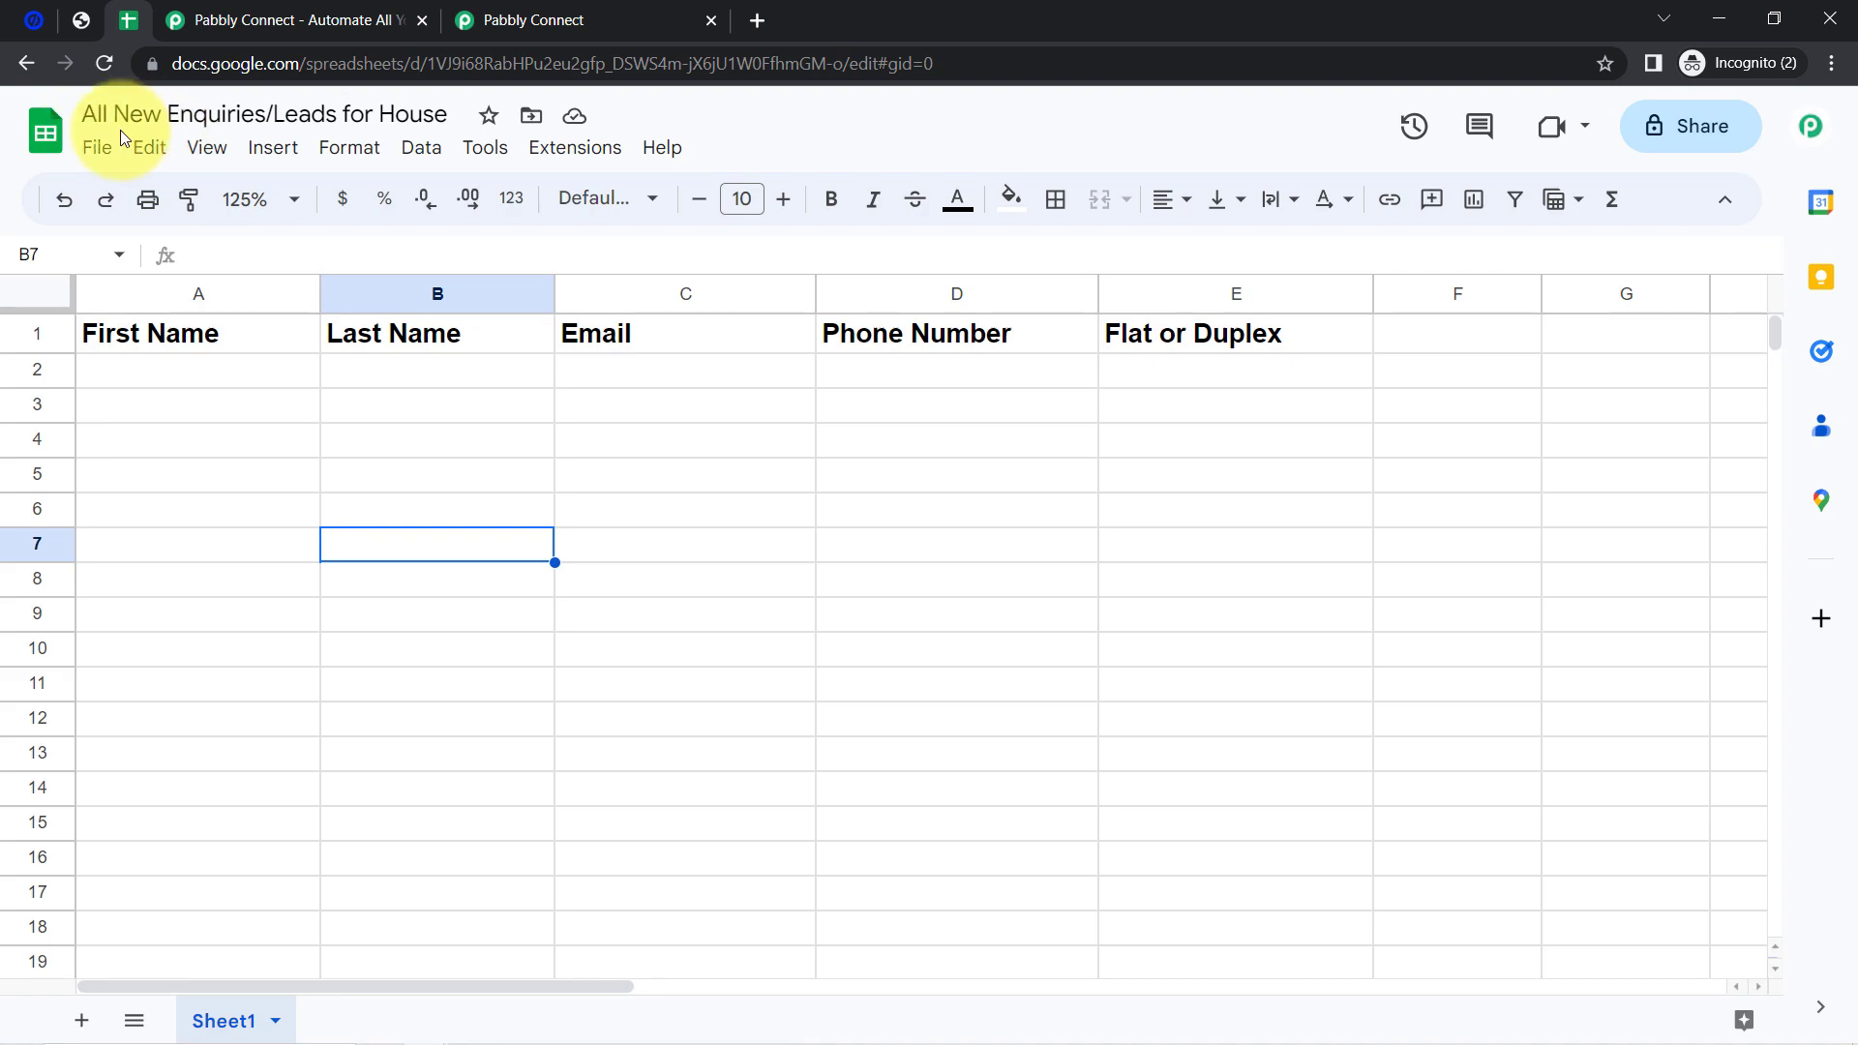
left_click_drag(107, 109, 408, 109)
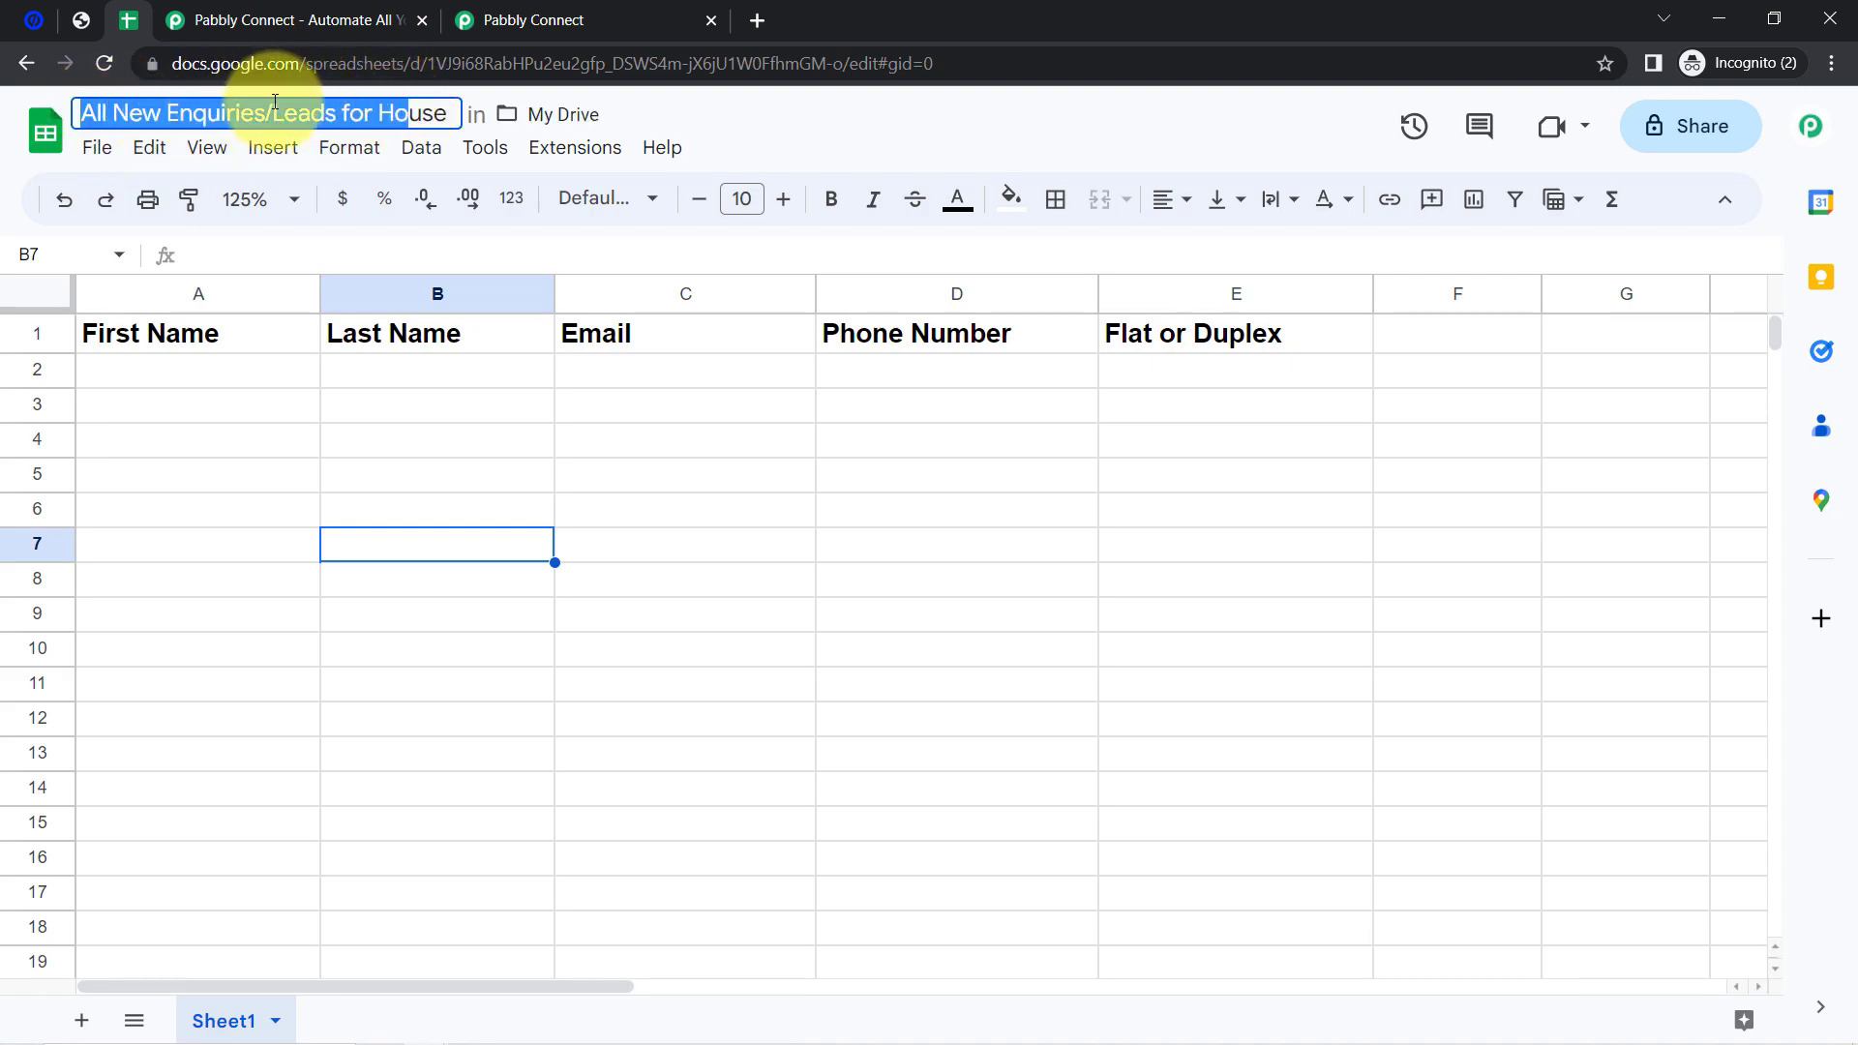
left_click(351, 111)
left_click(241, 113)
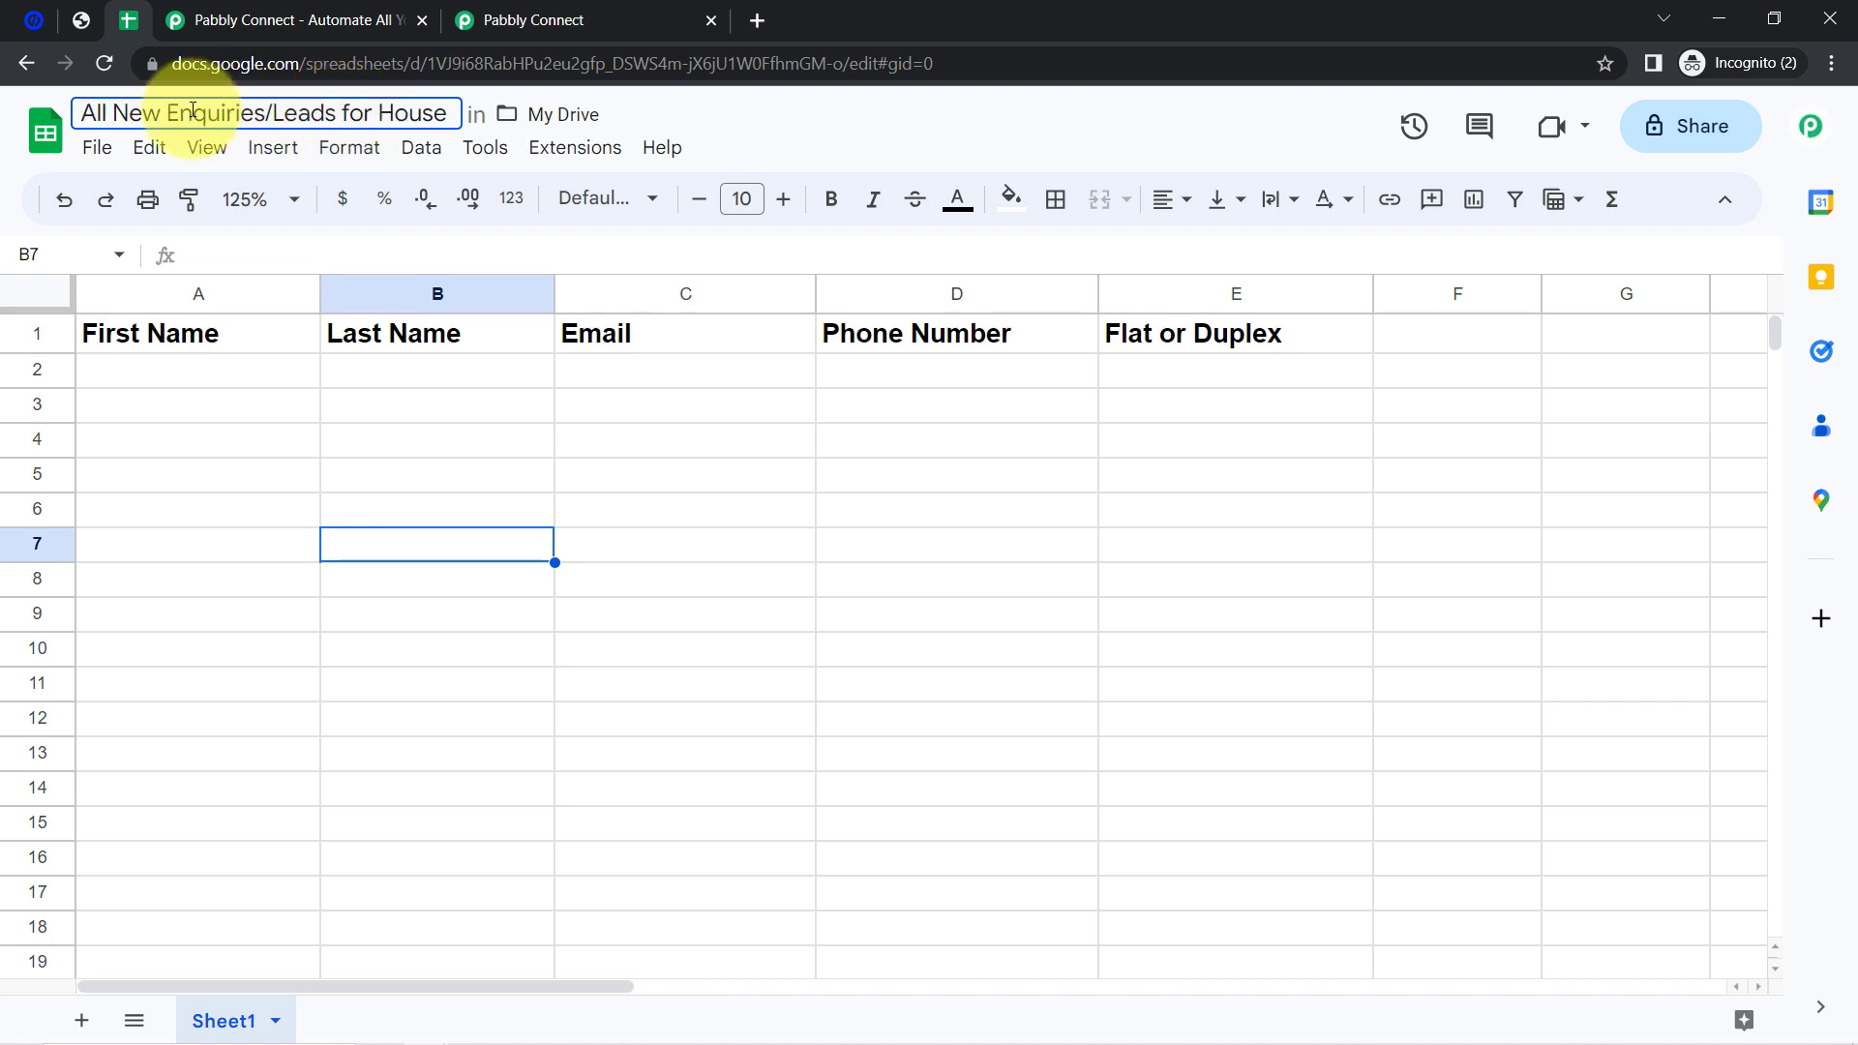
left_click(560, 18)
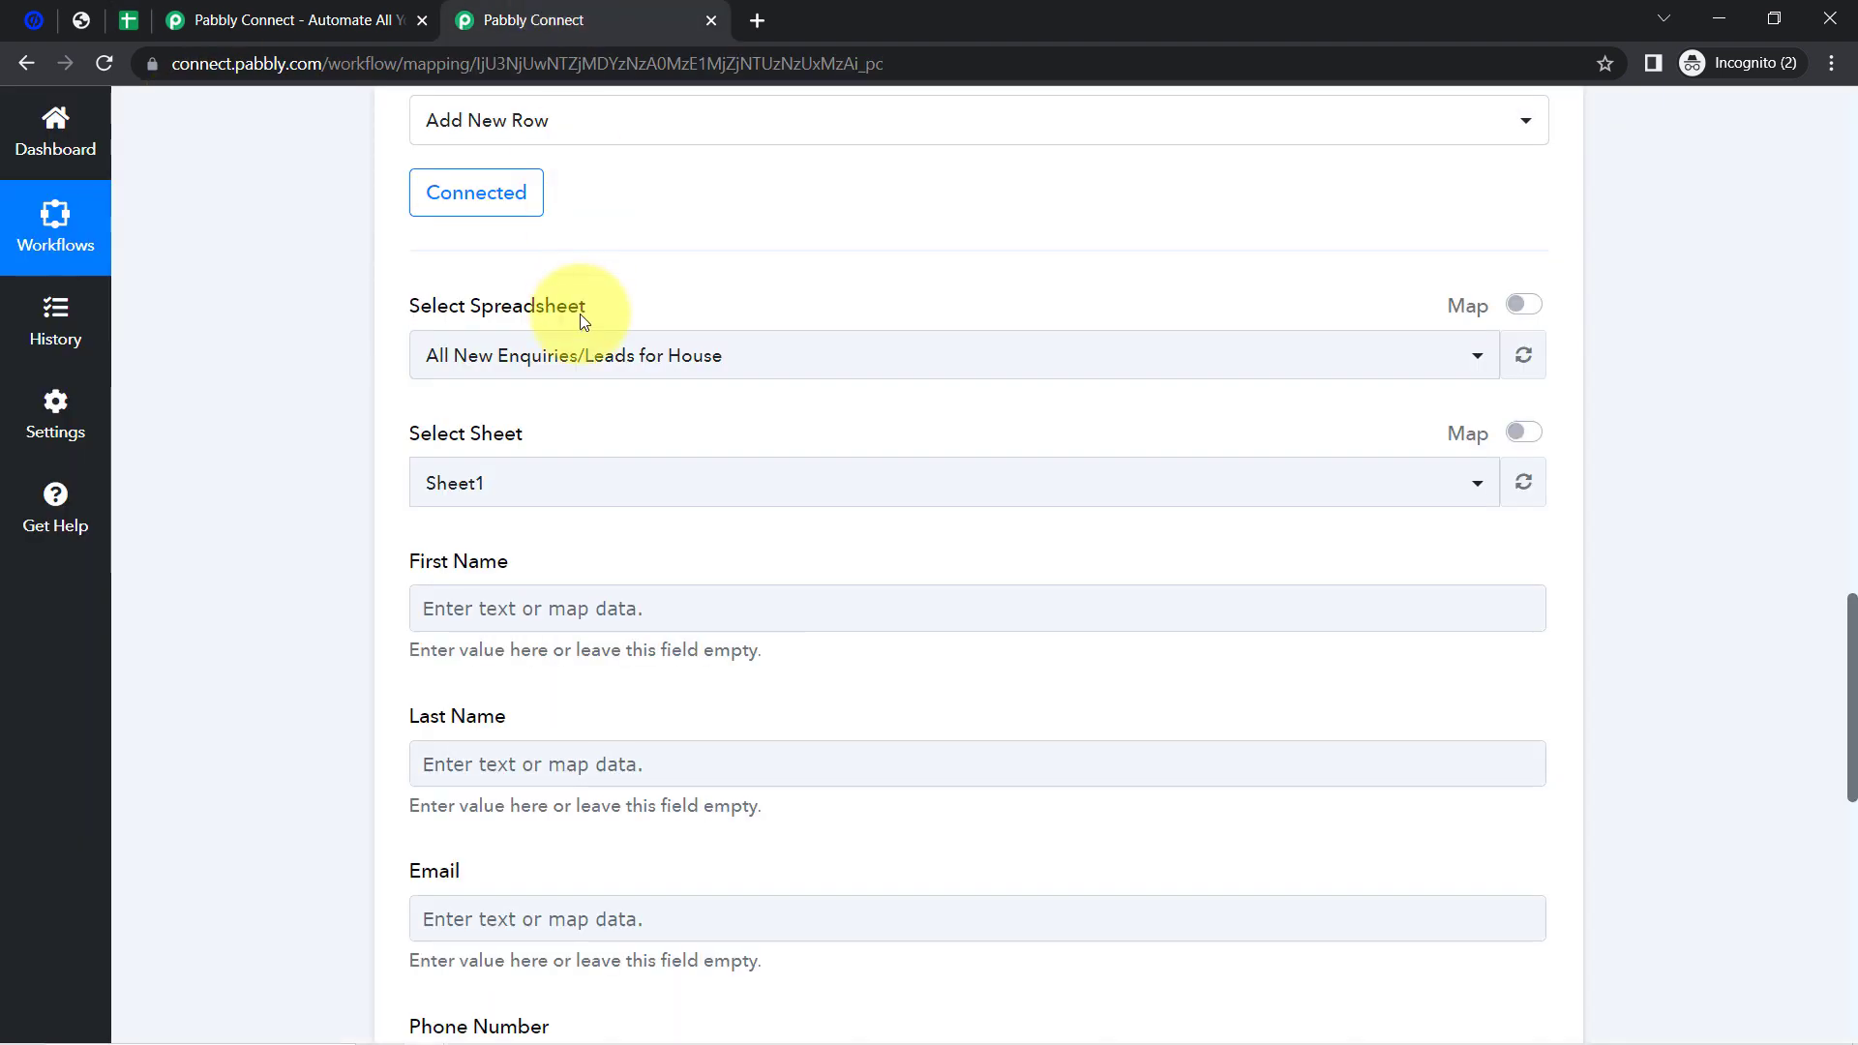
left_click(538, 364)
left_click(482, 364)
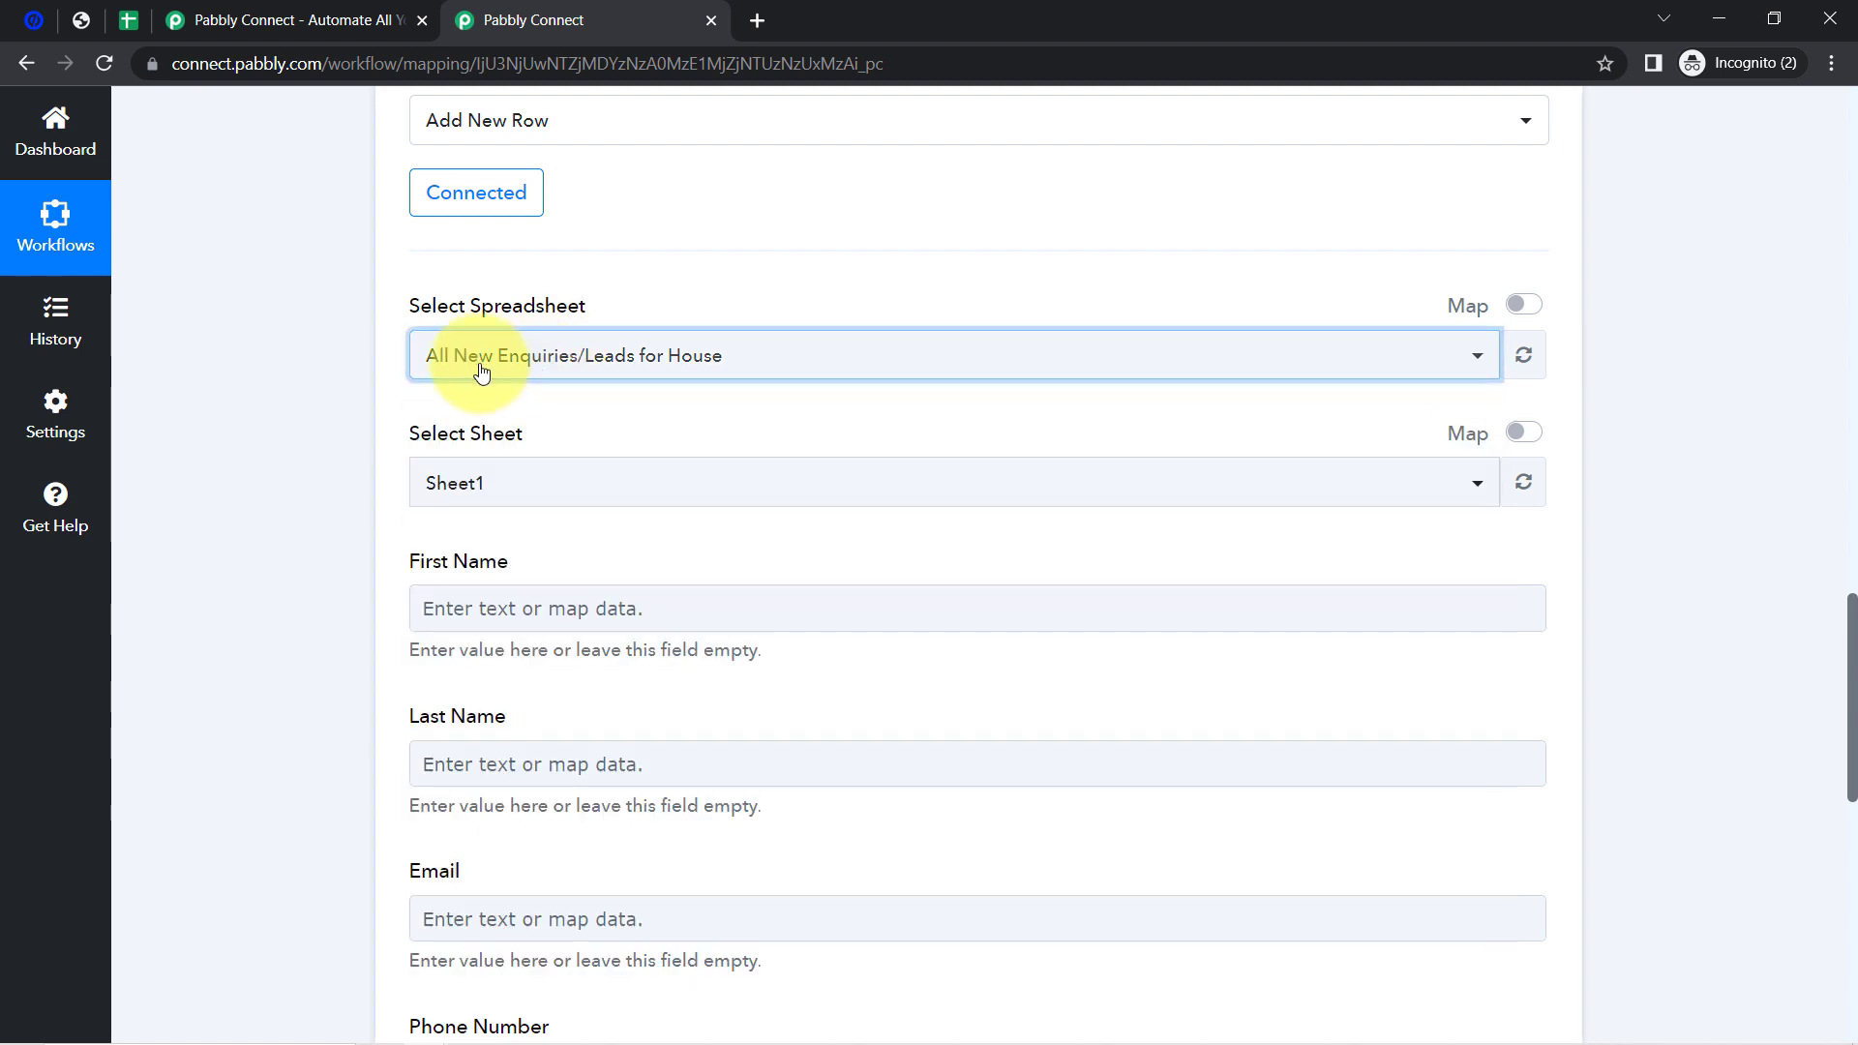
- Check the sheet's name in the Google Sheets spreadsheet against the sheet selected in the Pabbly Connect action
left_click(346, 402)
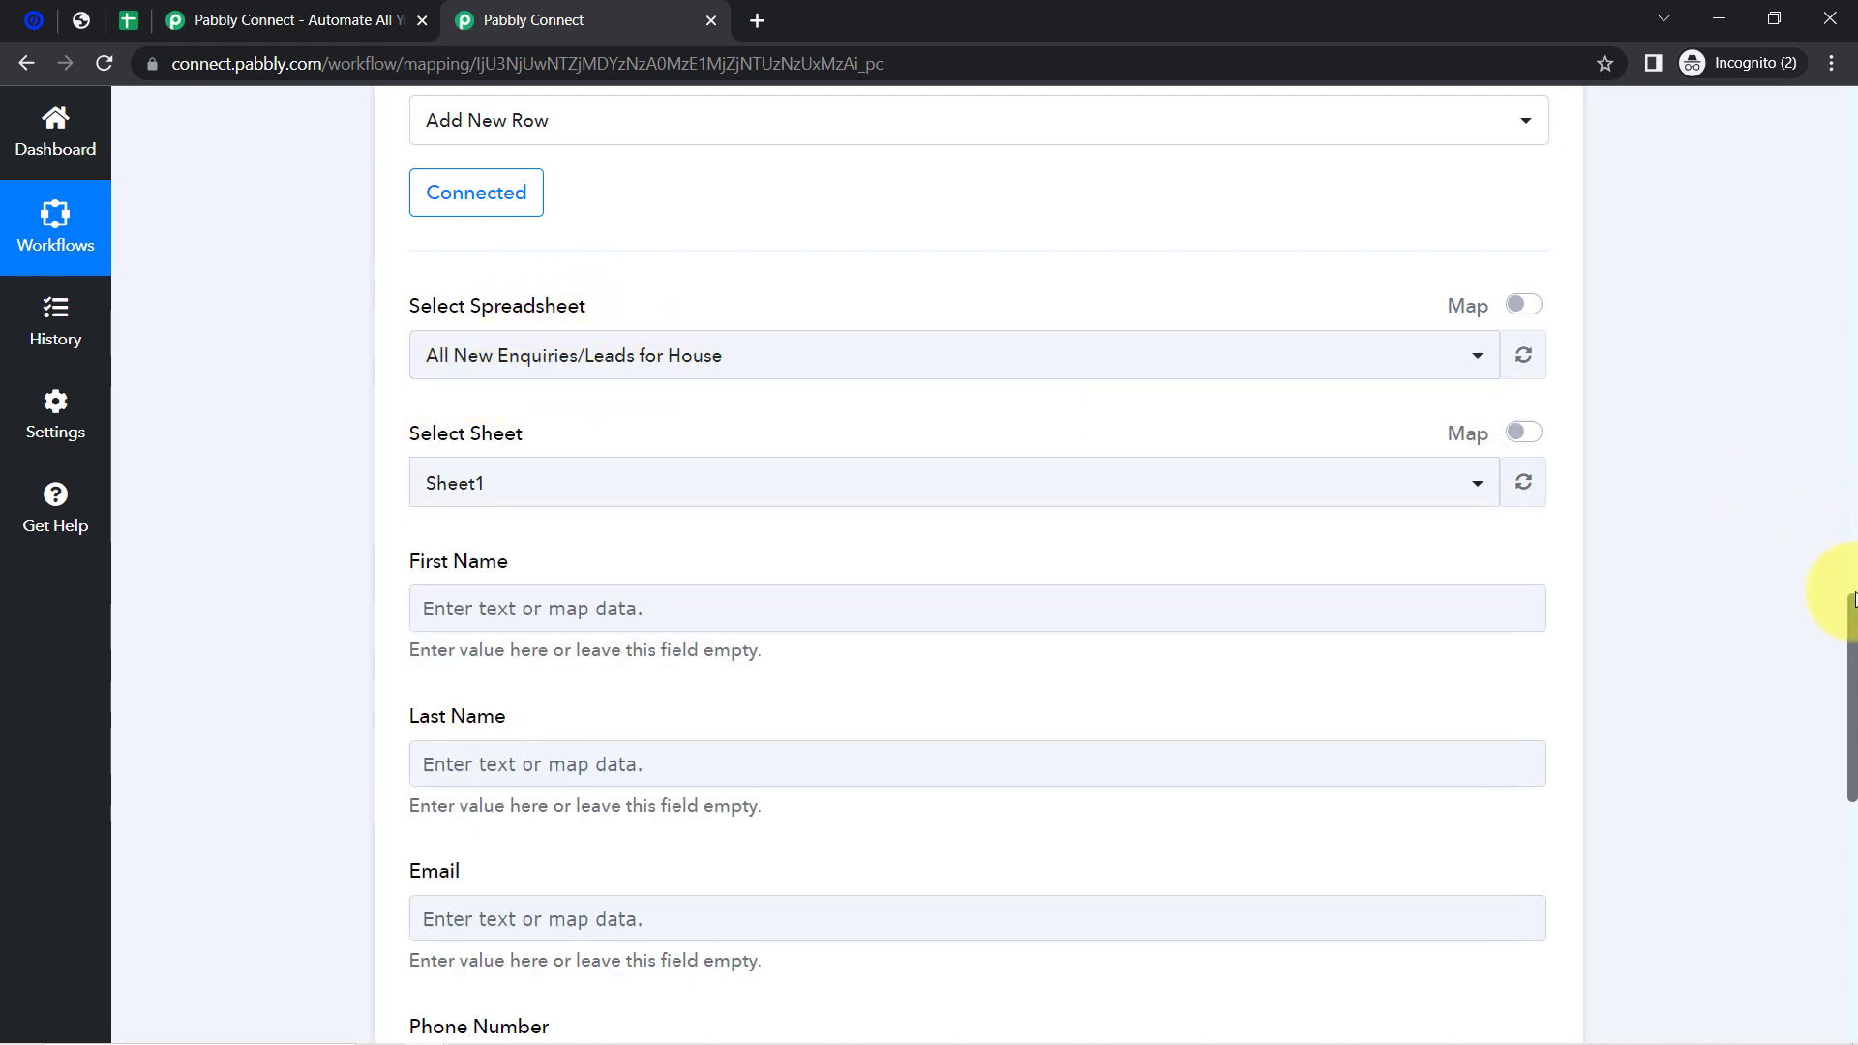
left_click_drag(1854, 608, 1854, 619)
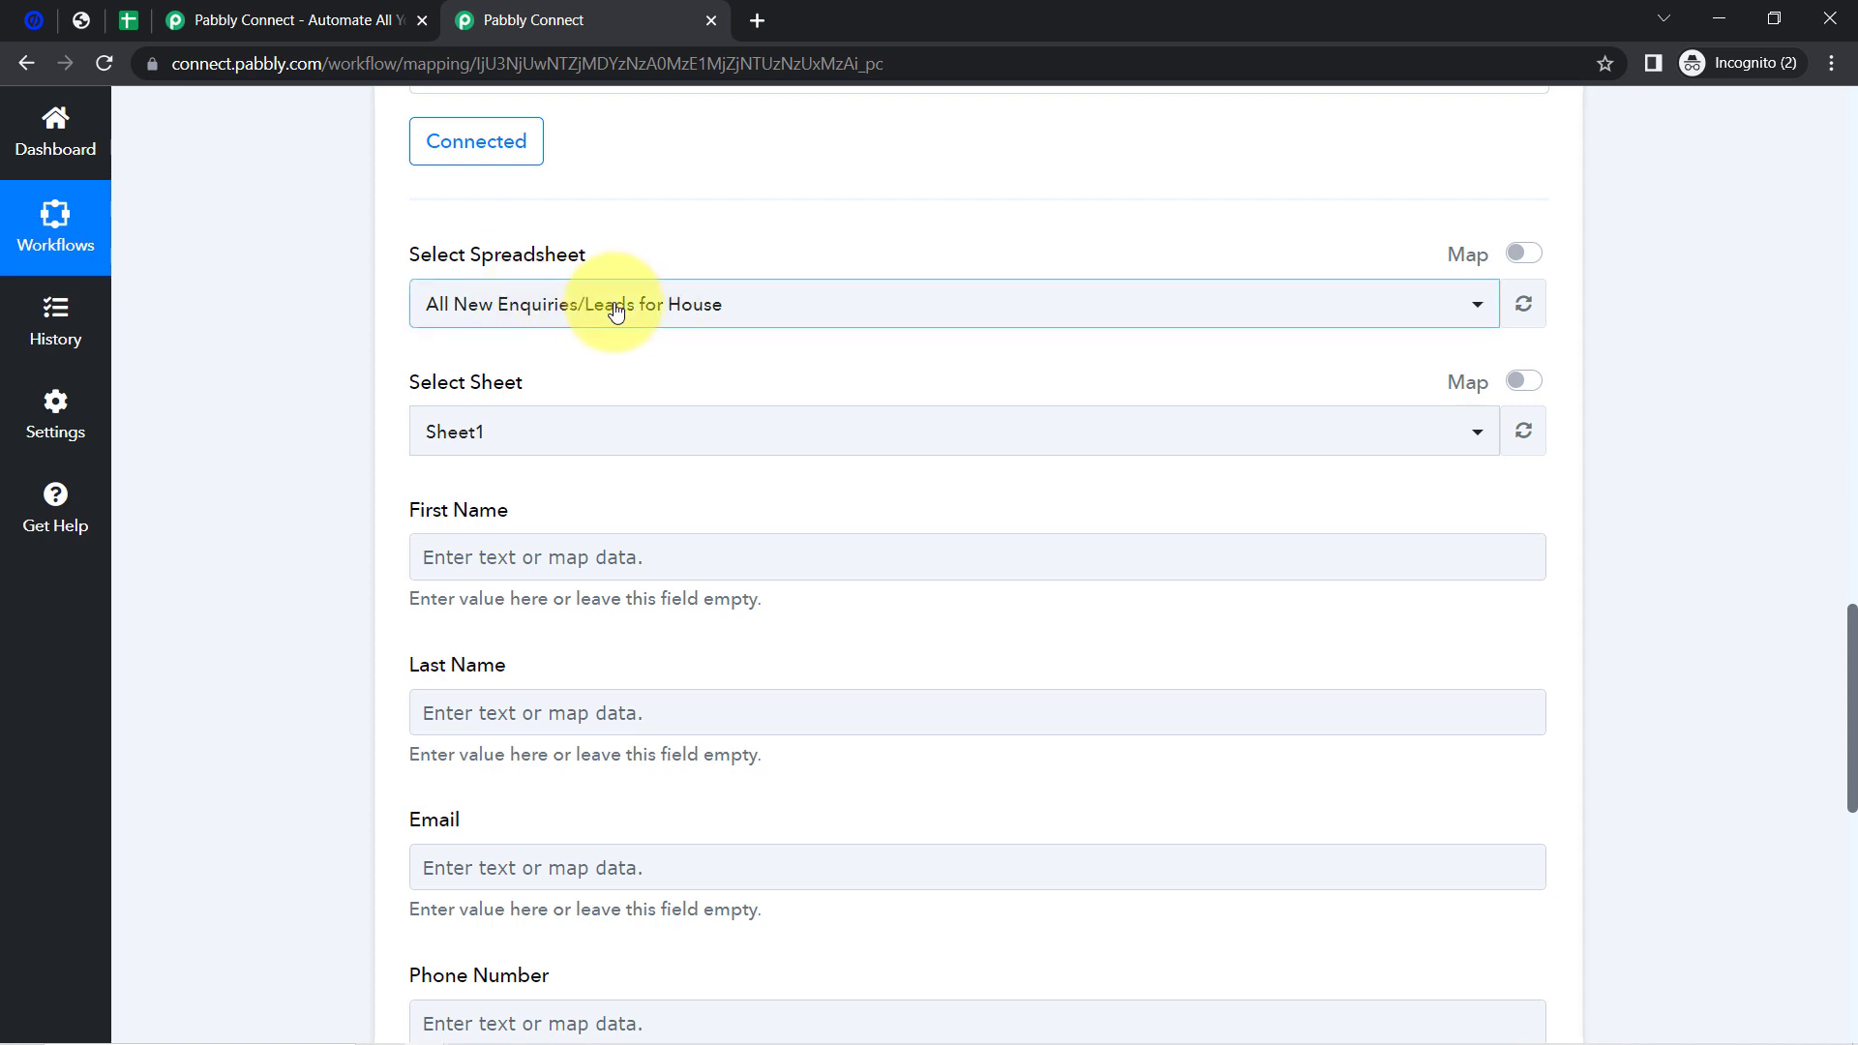
double_click(476, 254)
left_click(478, 420)
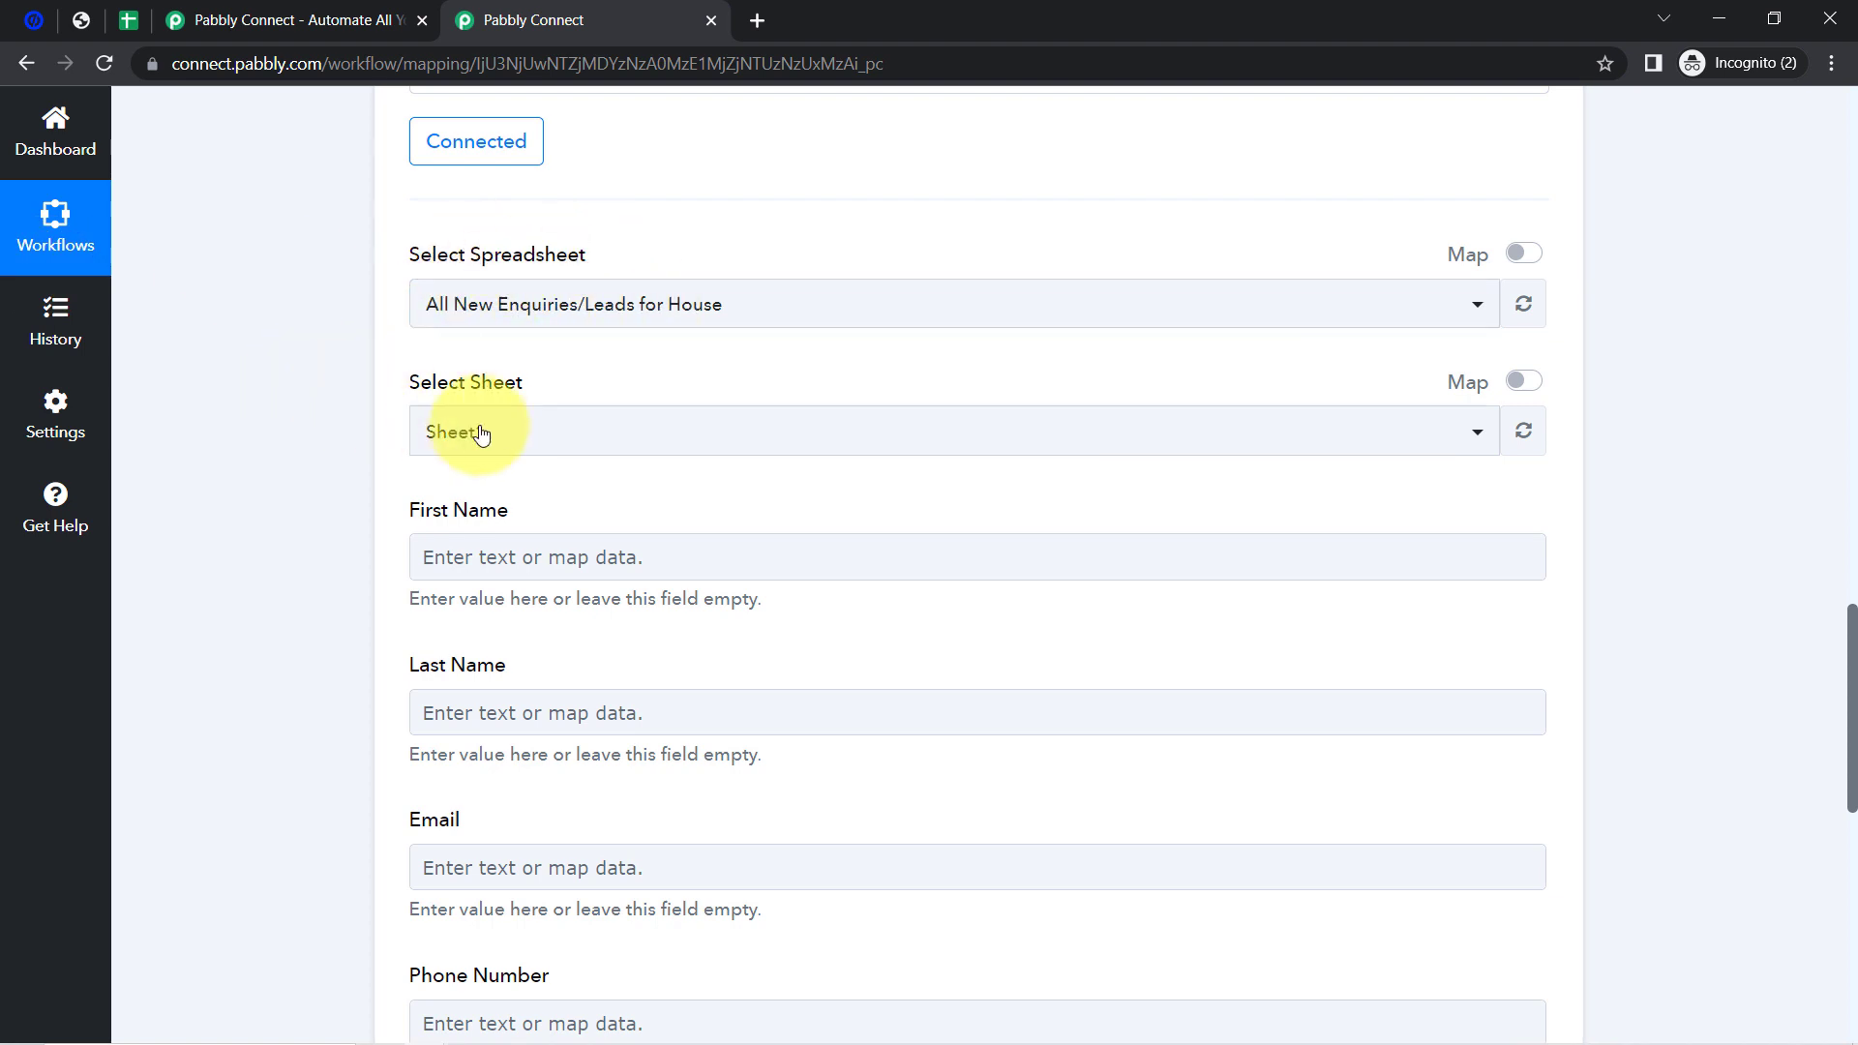
left_click(126, 19)
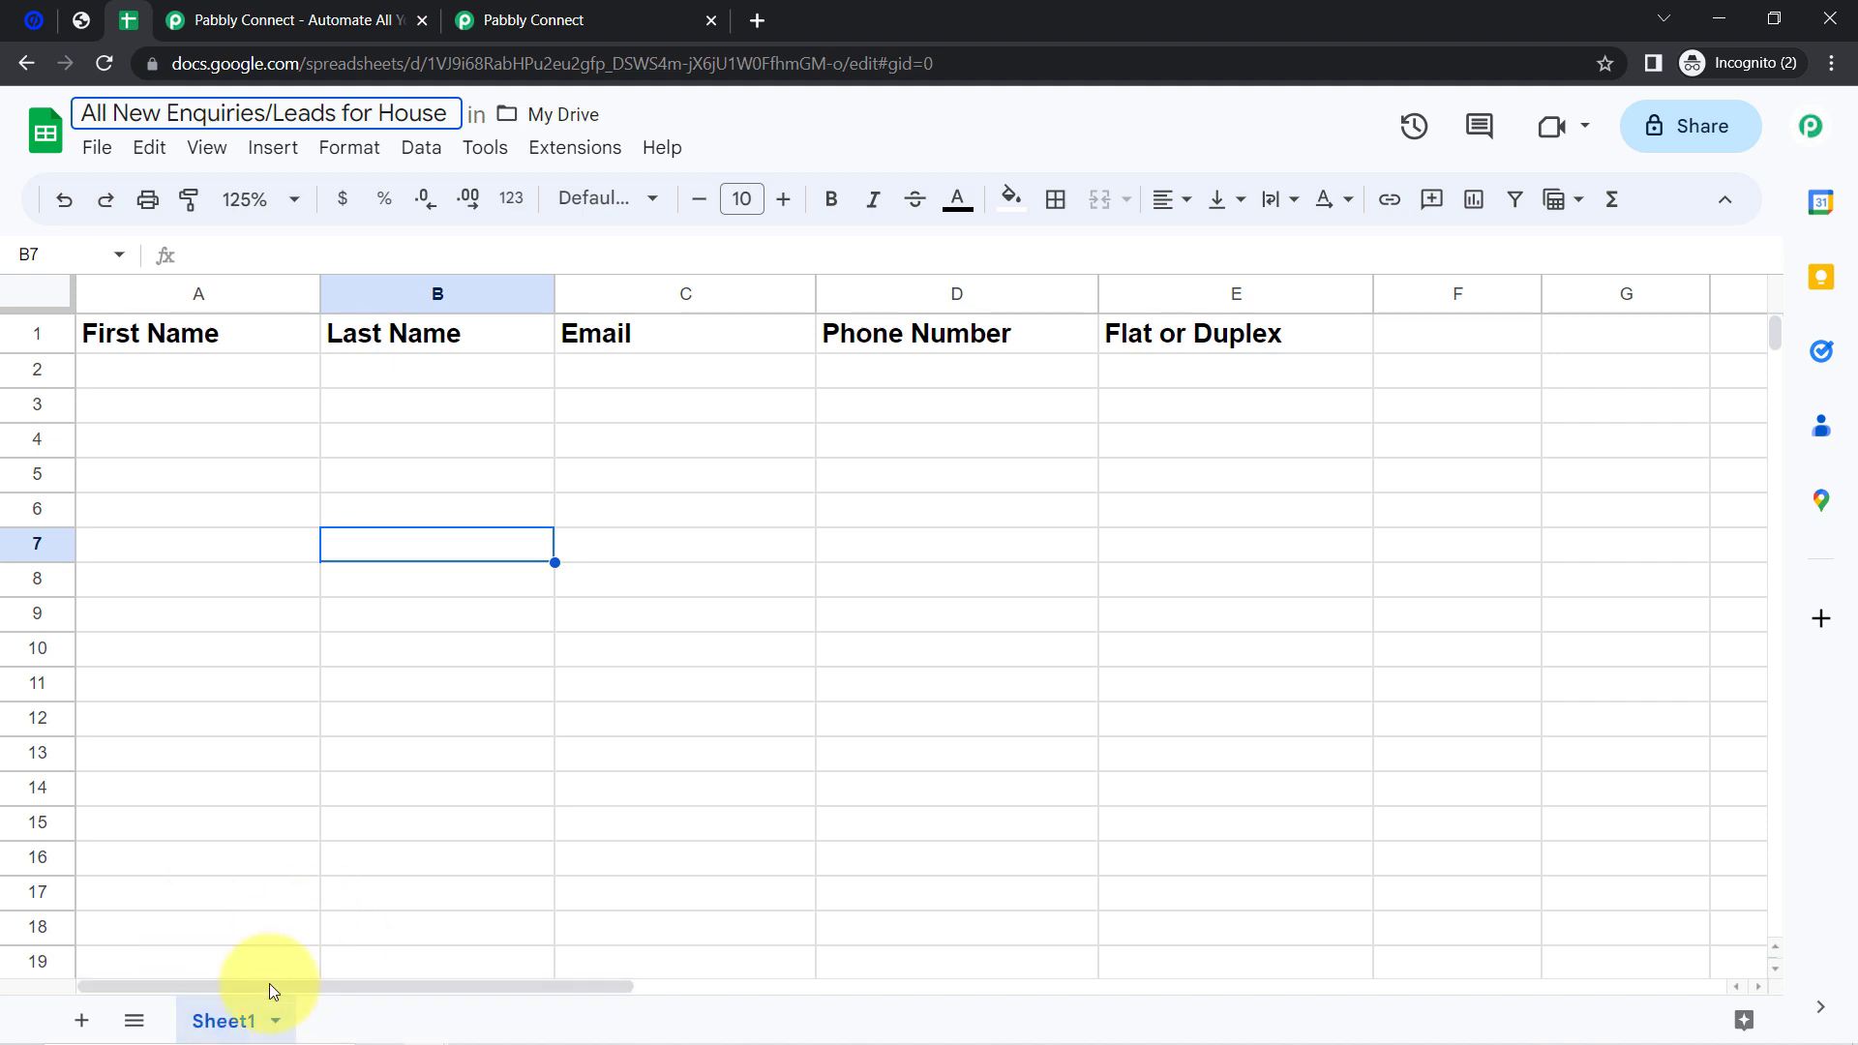
left_click(600, 17)
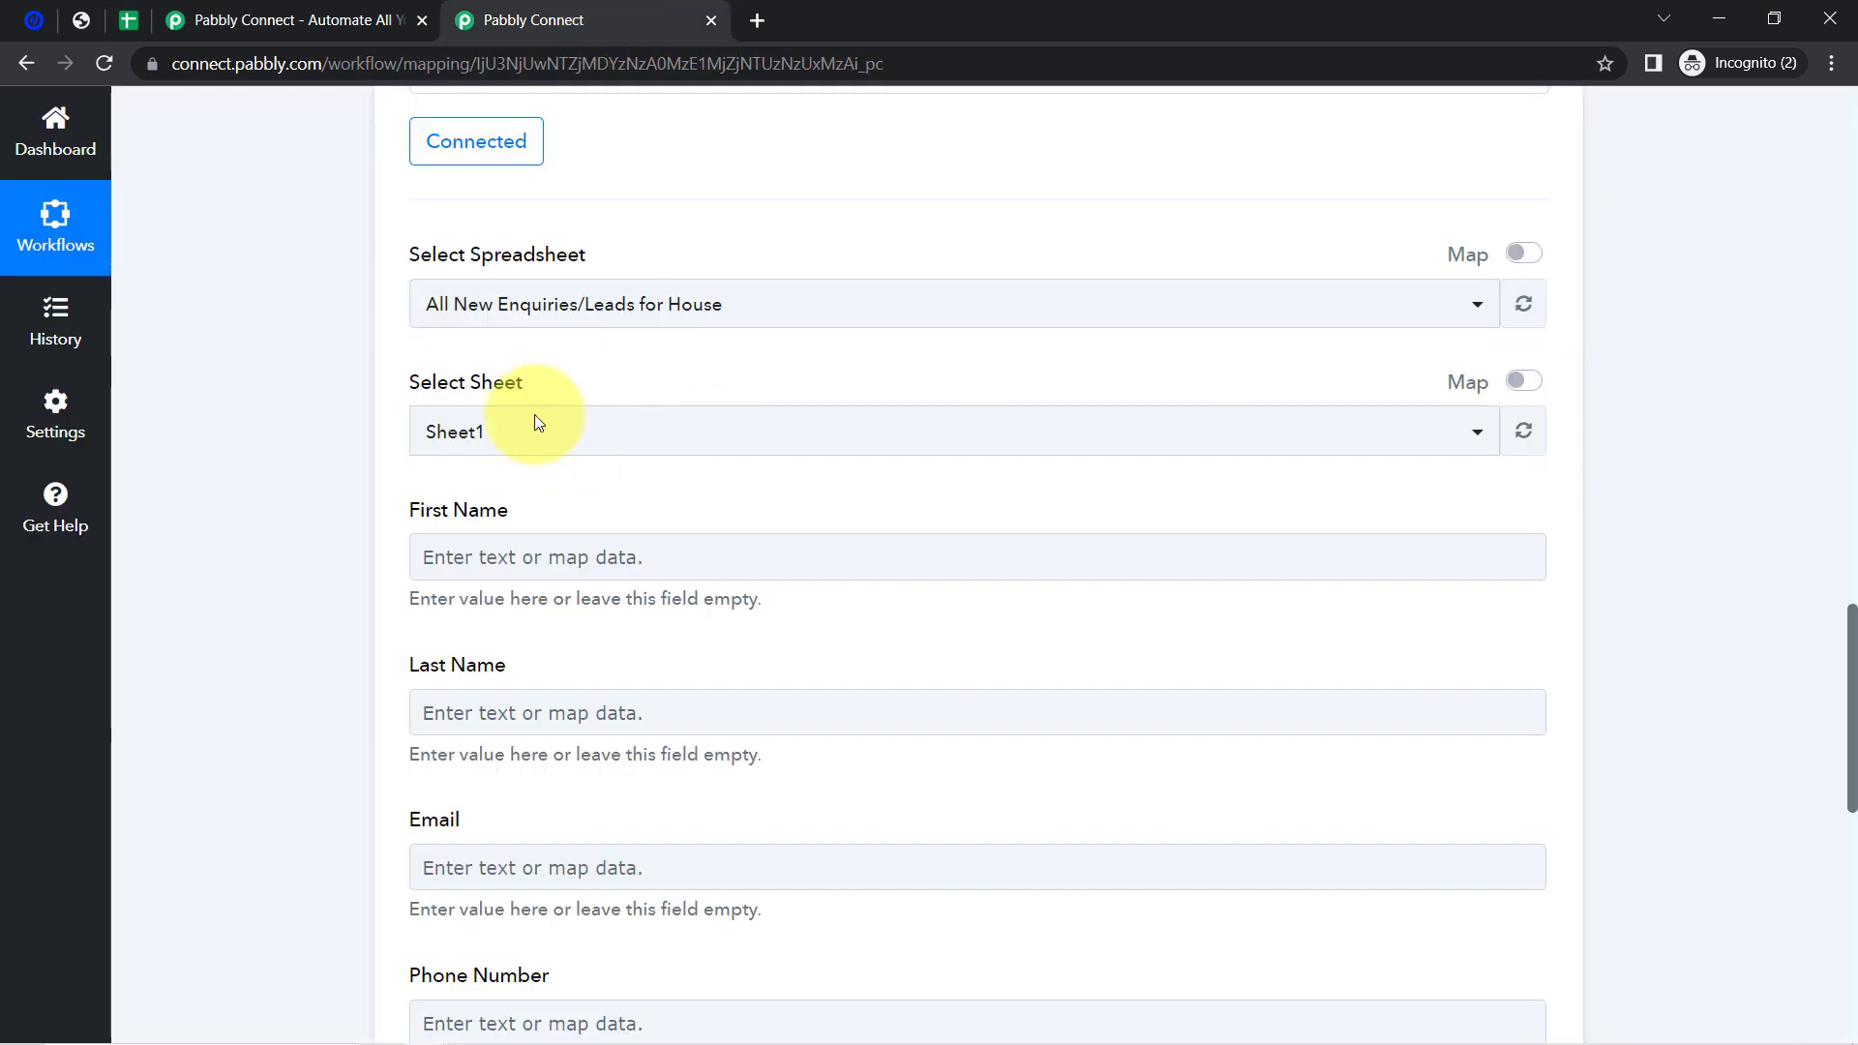
- Review the selected spreadsheet and the First Name, Last Name and Email fields of the Add New Row action
scroll(351, 514, "down", 4)
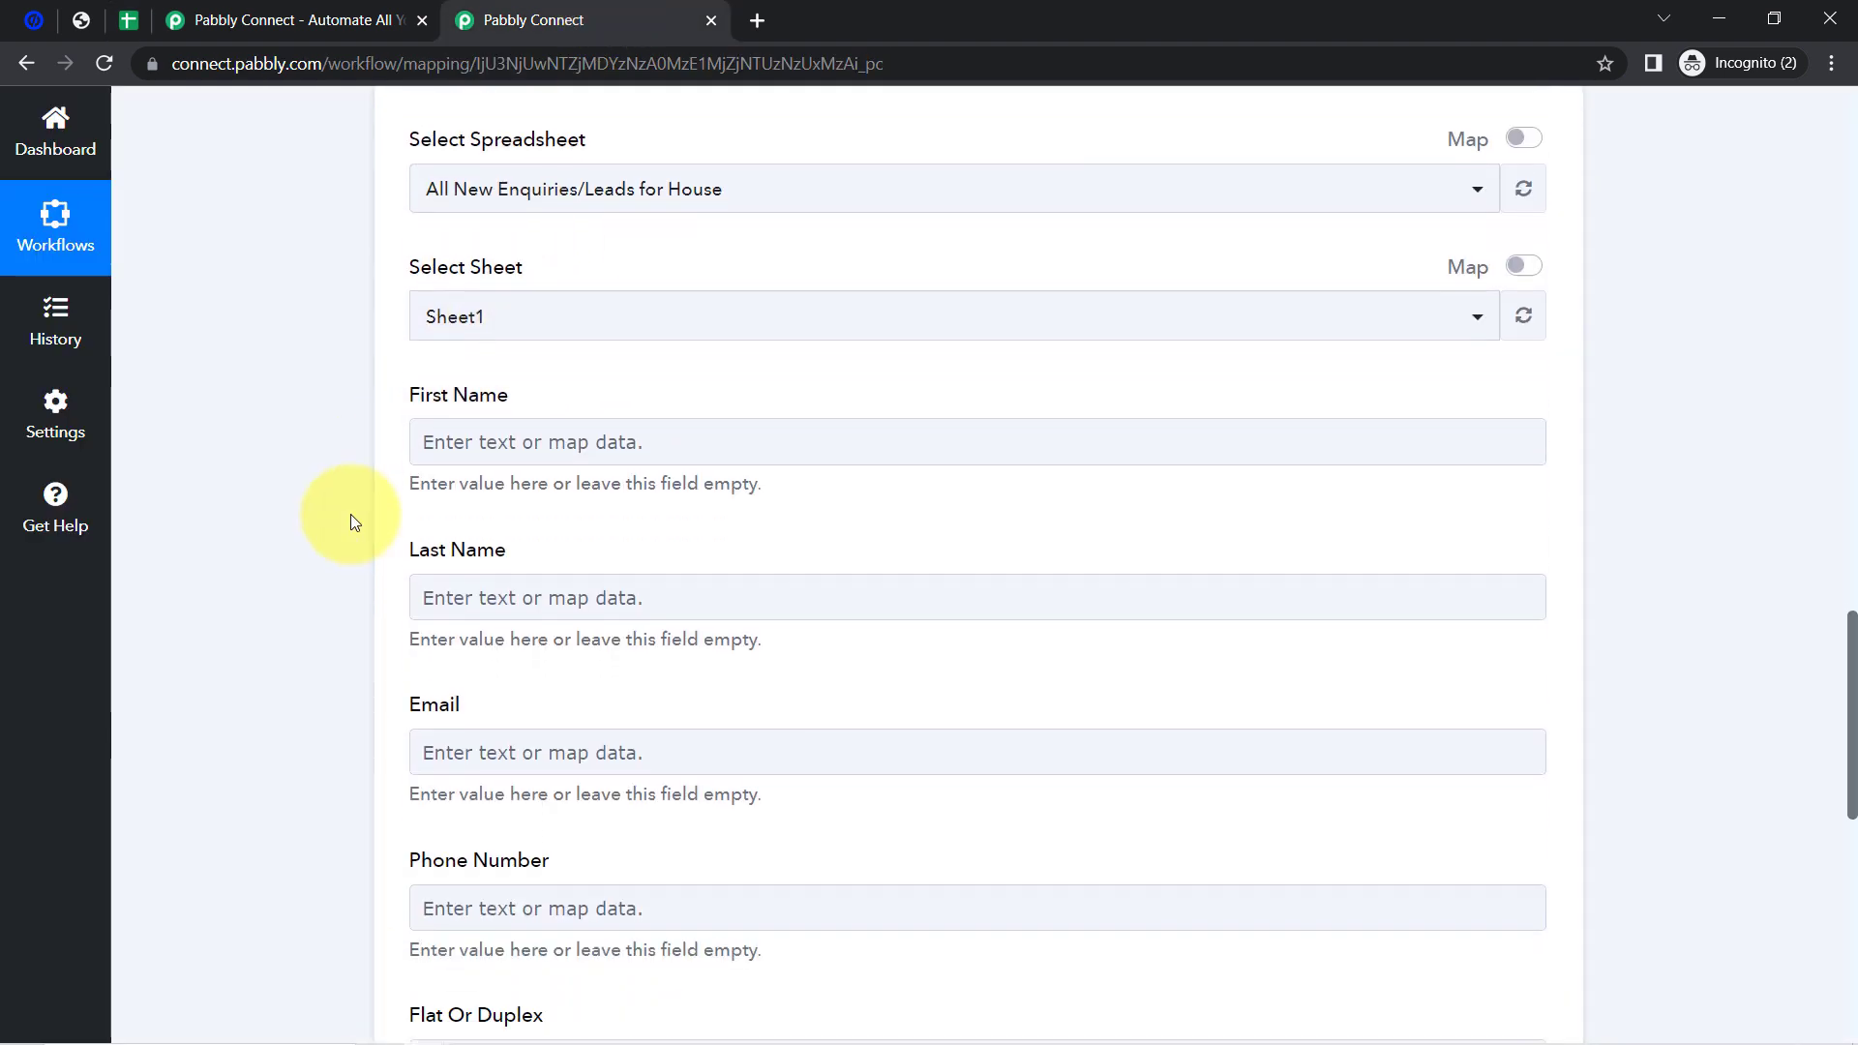
scroll(351, 514, "up", 3)
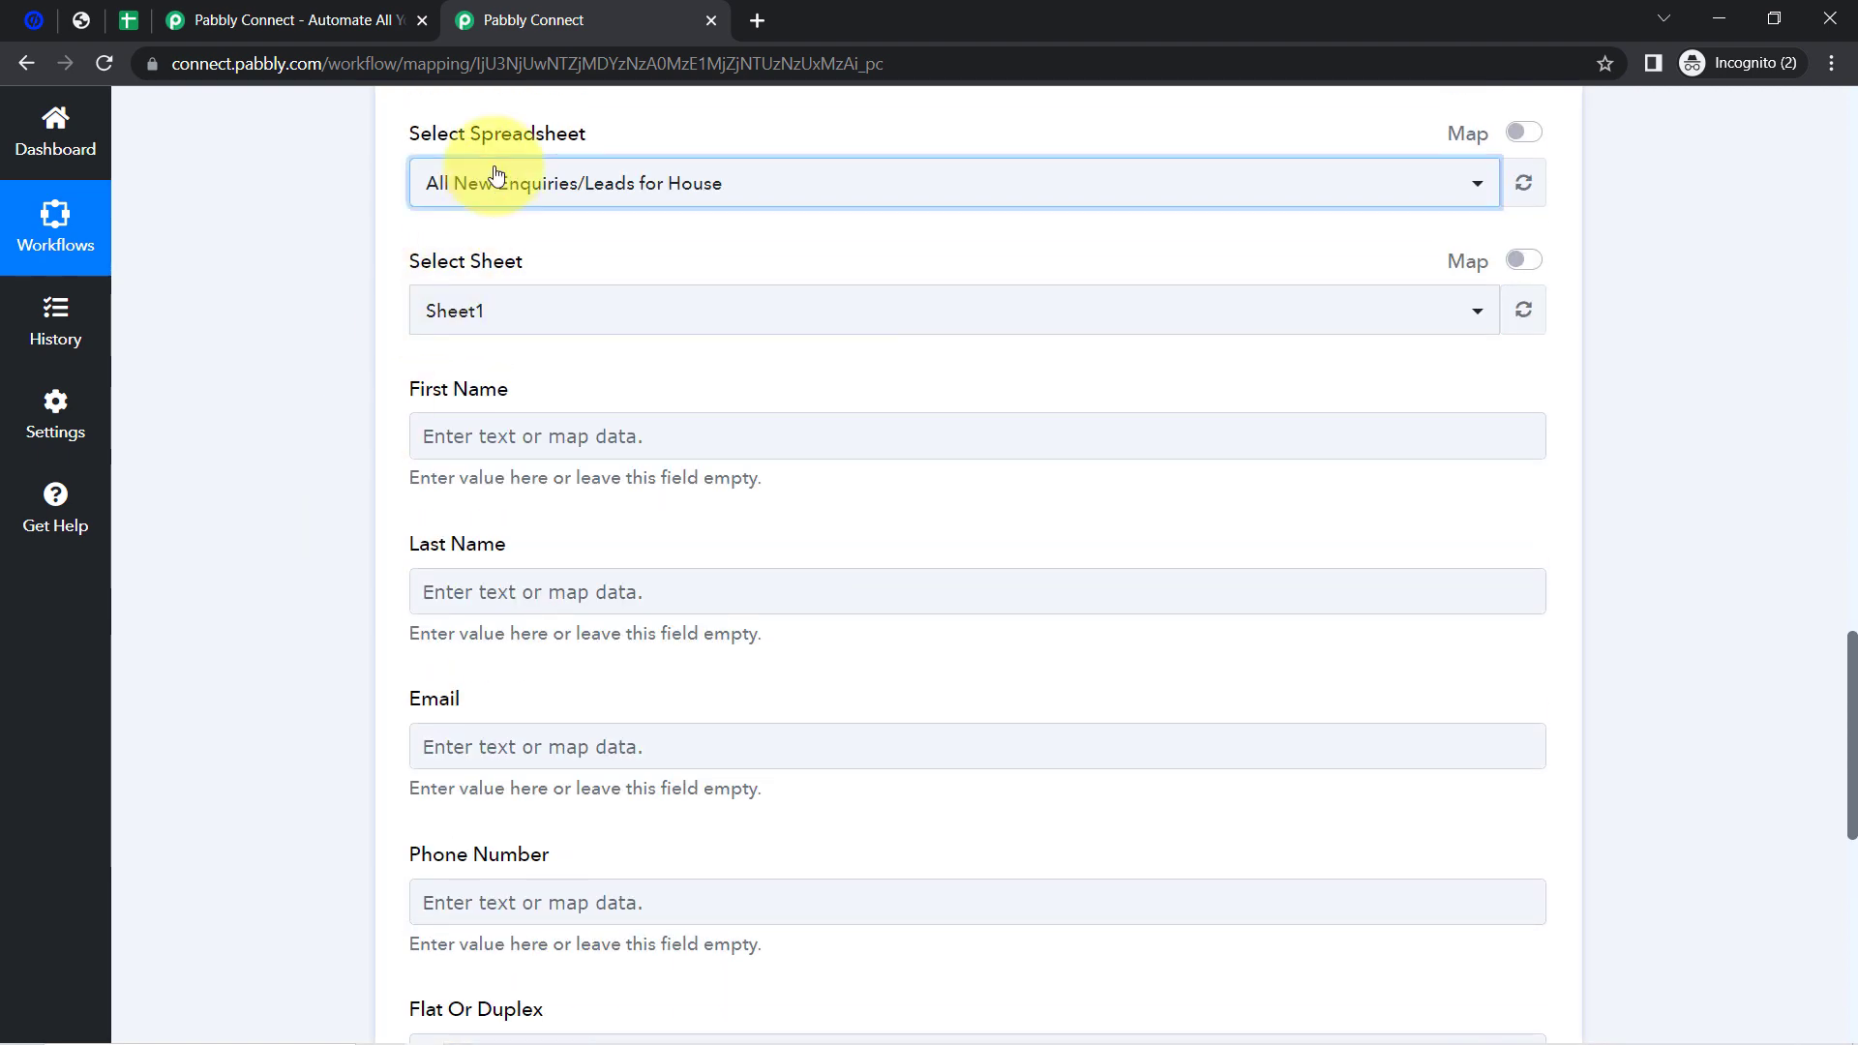
left_click(462, 184)
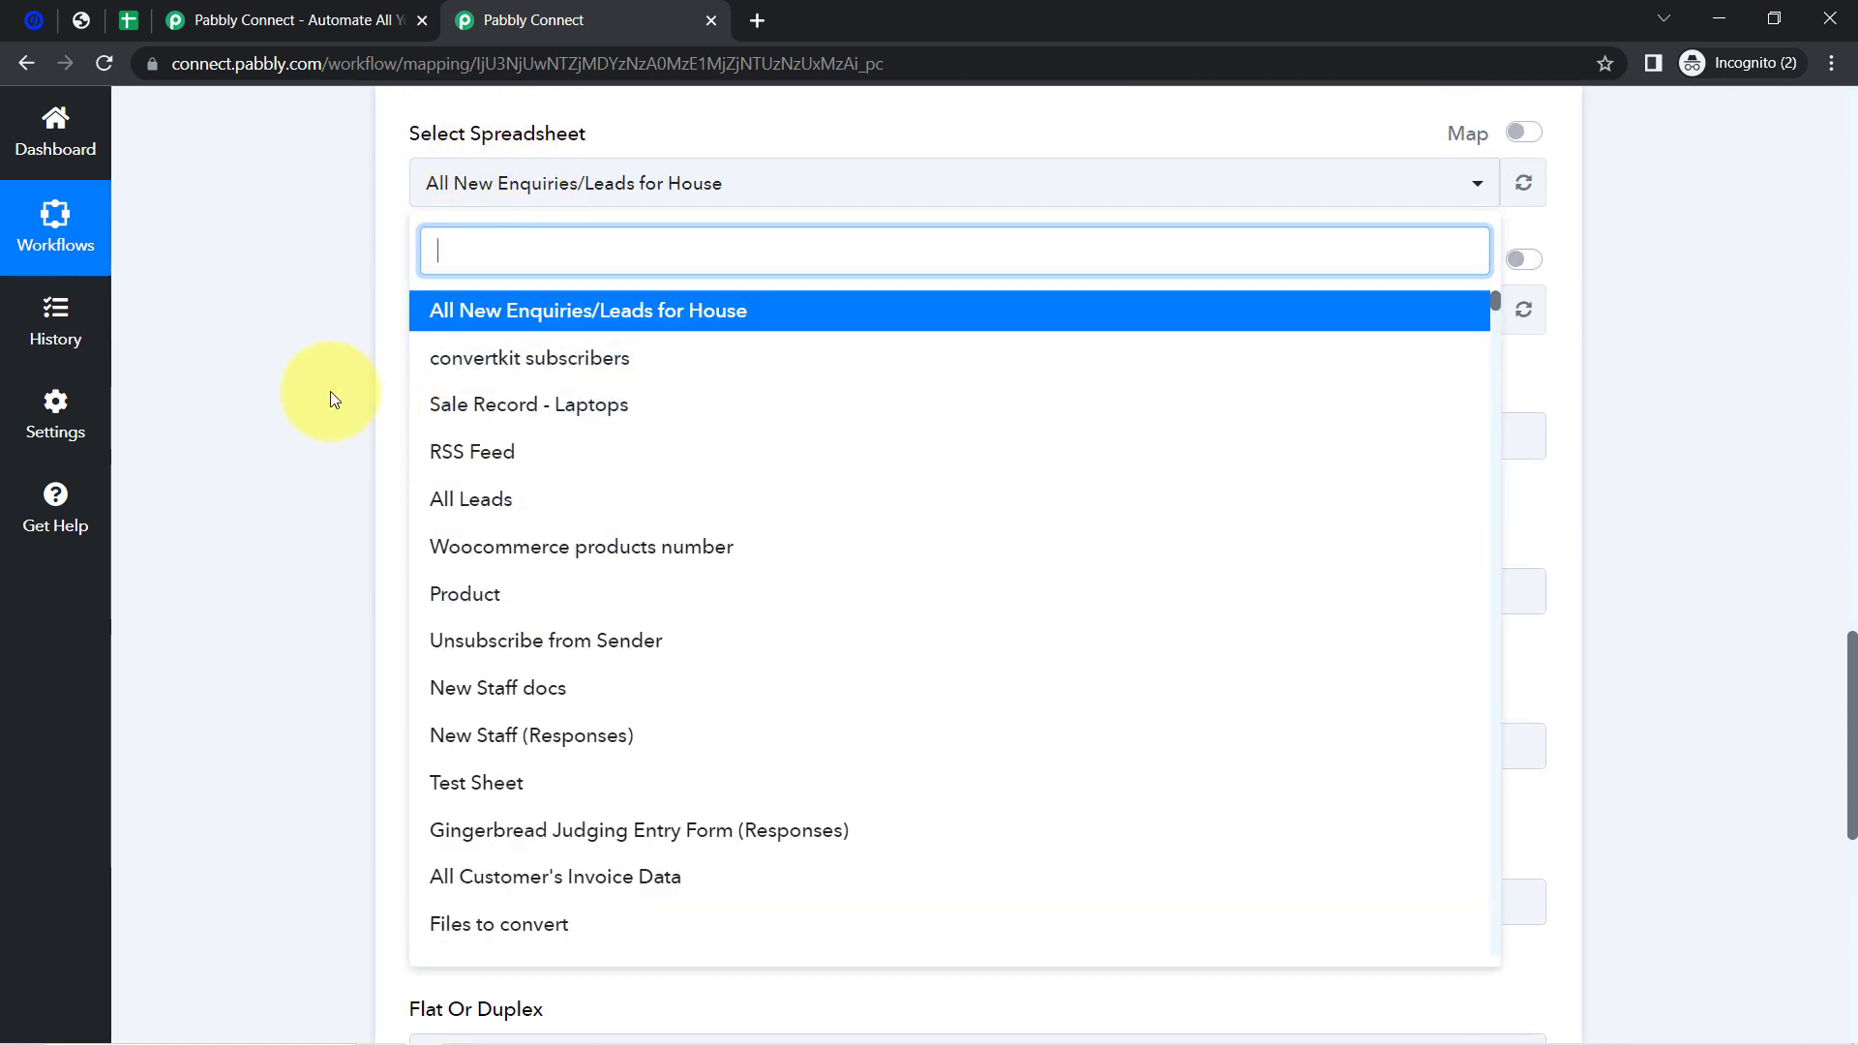
left_click(368, 390)
left_click_drag(399, 389, 479, 390)
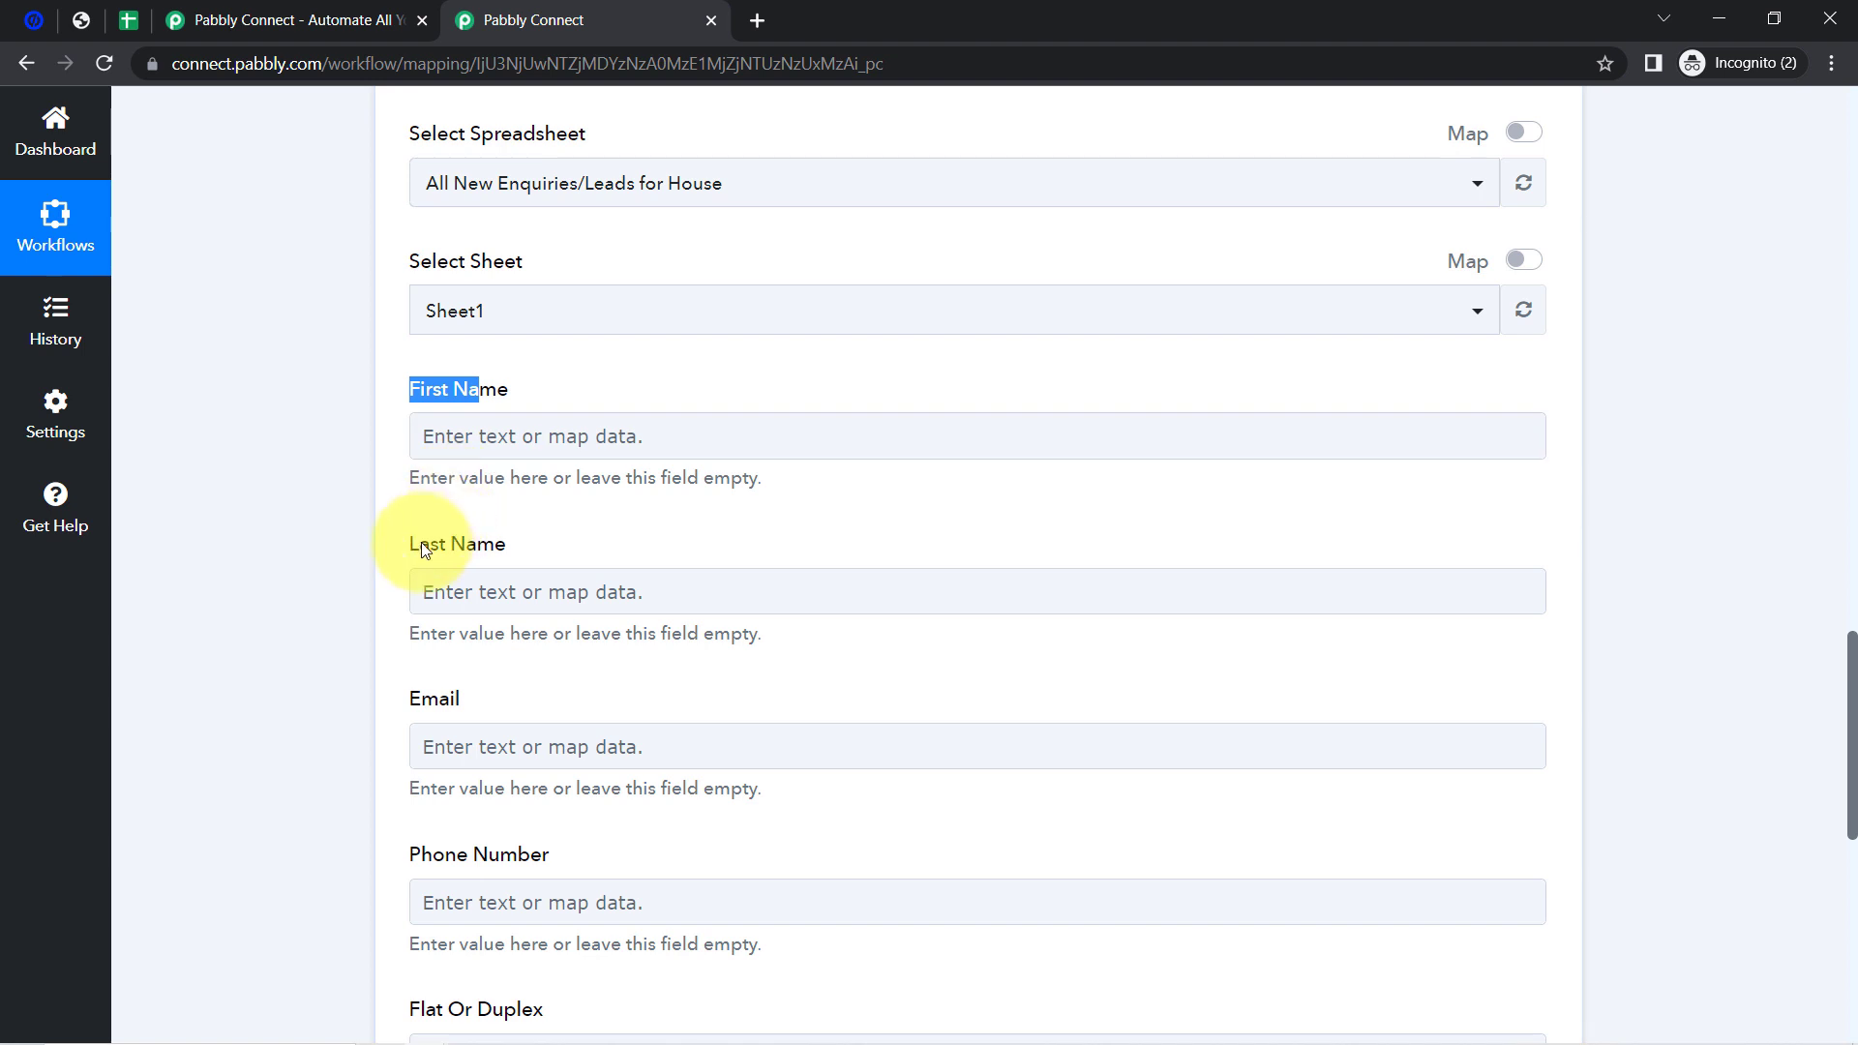
left_click_drag(420, 543, 479, 545)
left_click_drag(437, 669, 473, 685)
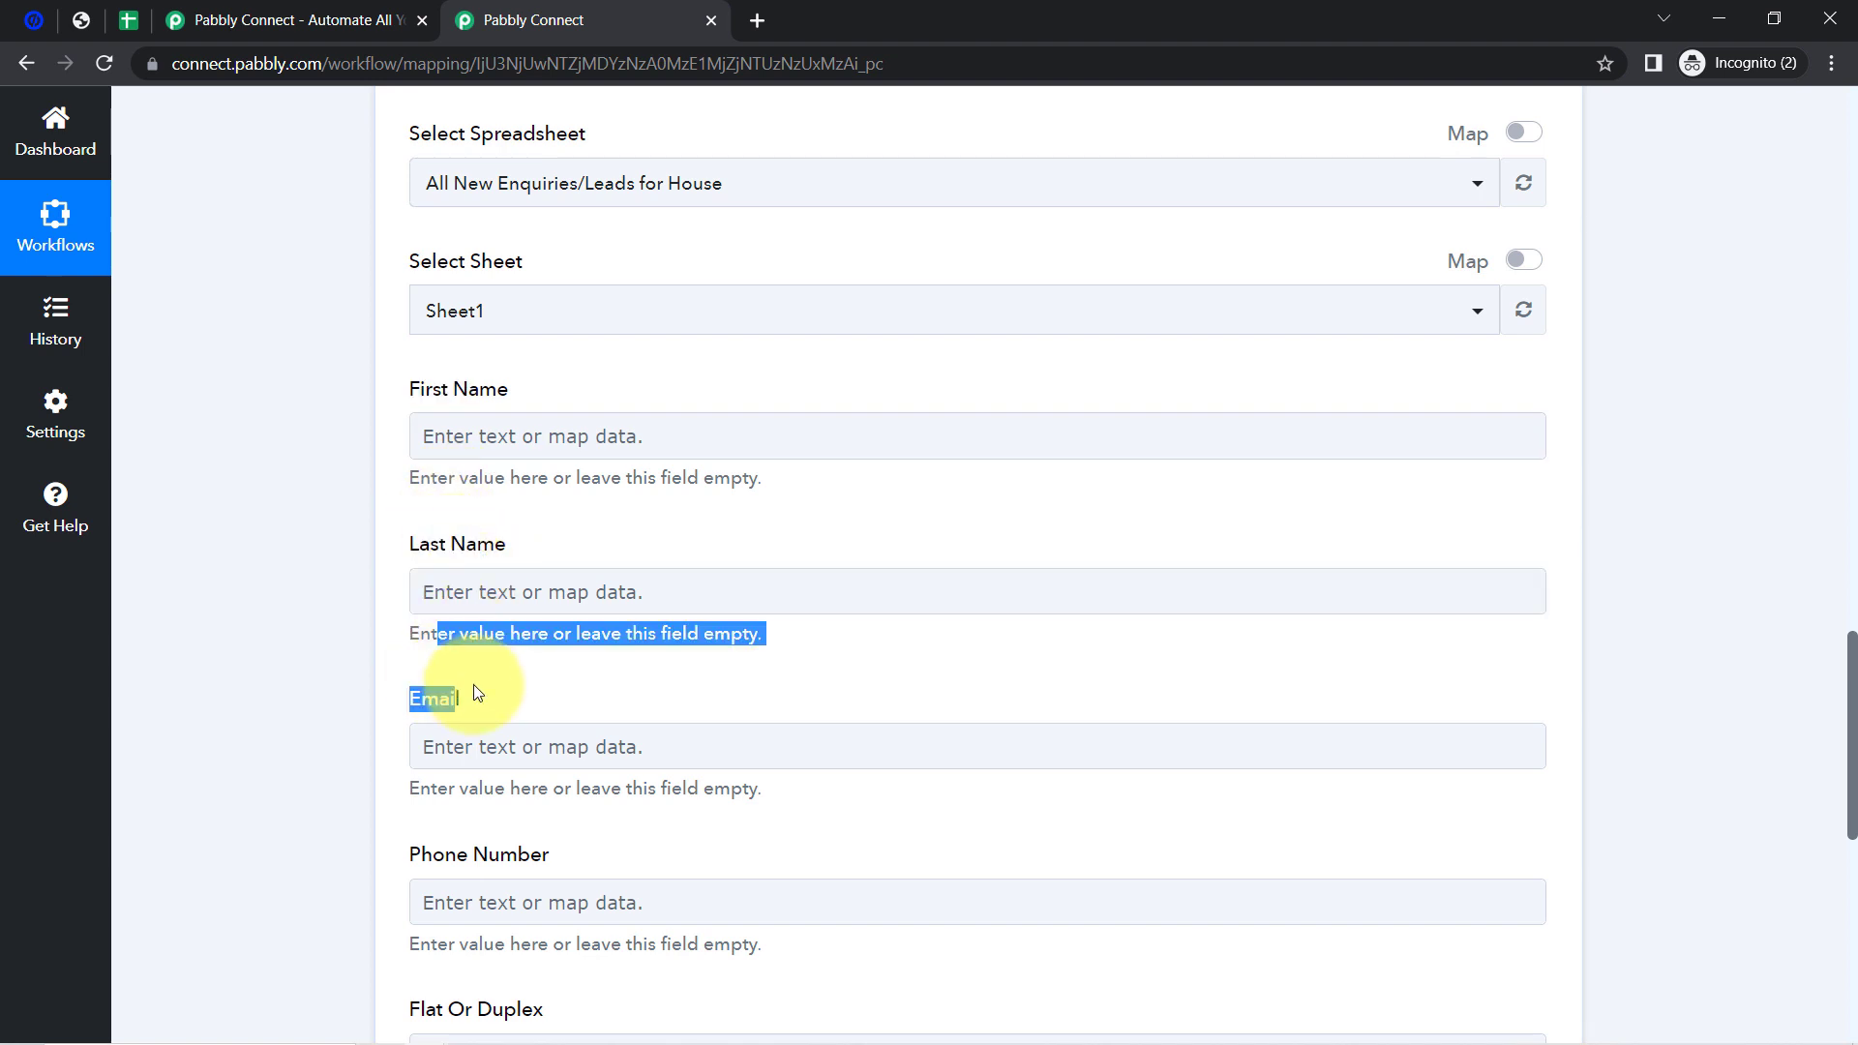
- Examine the column headers from First Name to Flat or Duplex in the Google Sheets spreadsheet, then return to Pabbly Connect
left_click(132, 26)
left_click(158, 293)
left_click(531, 289)
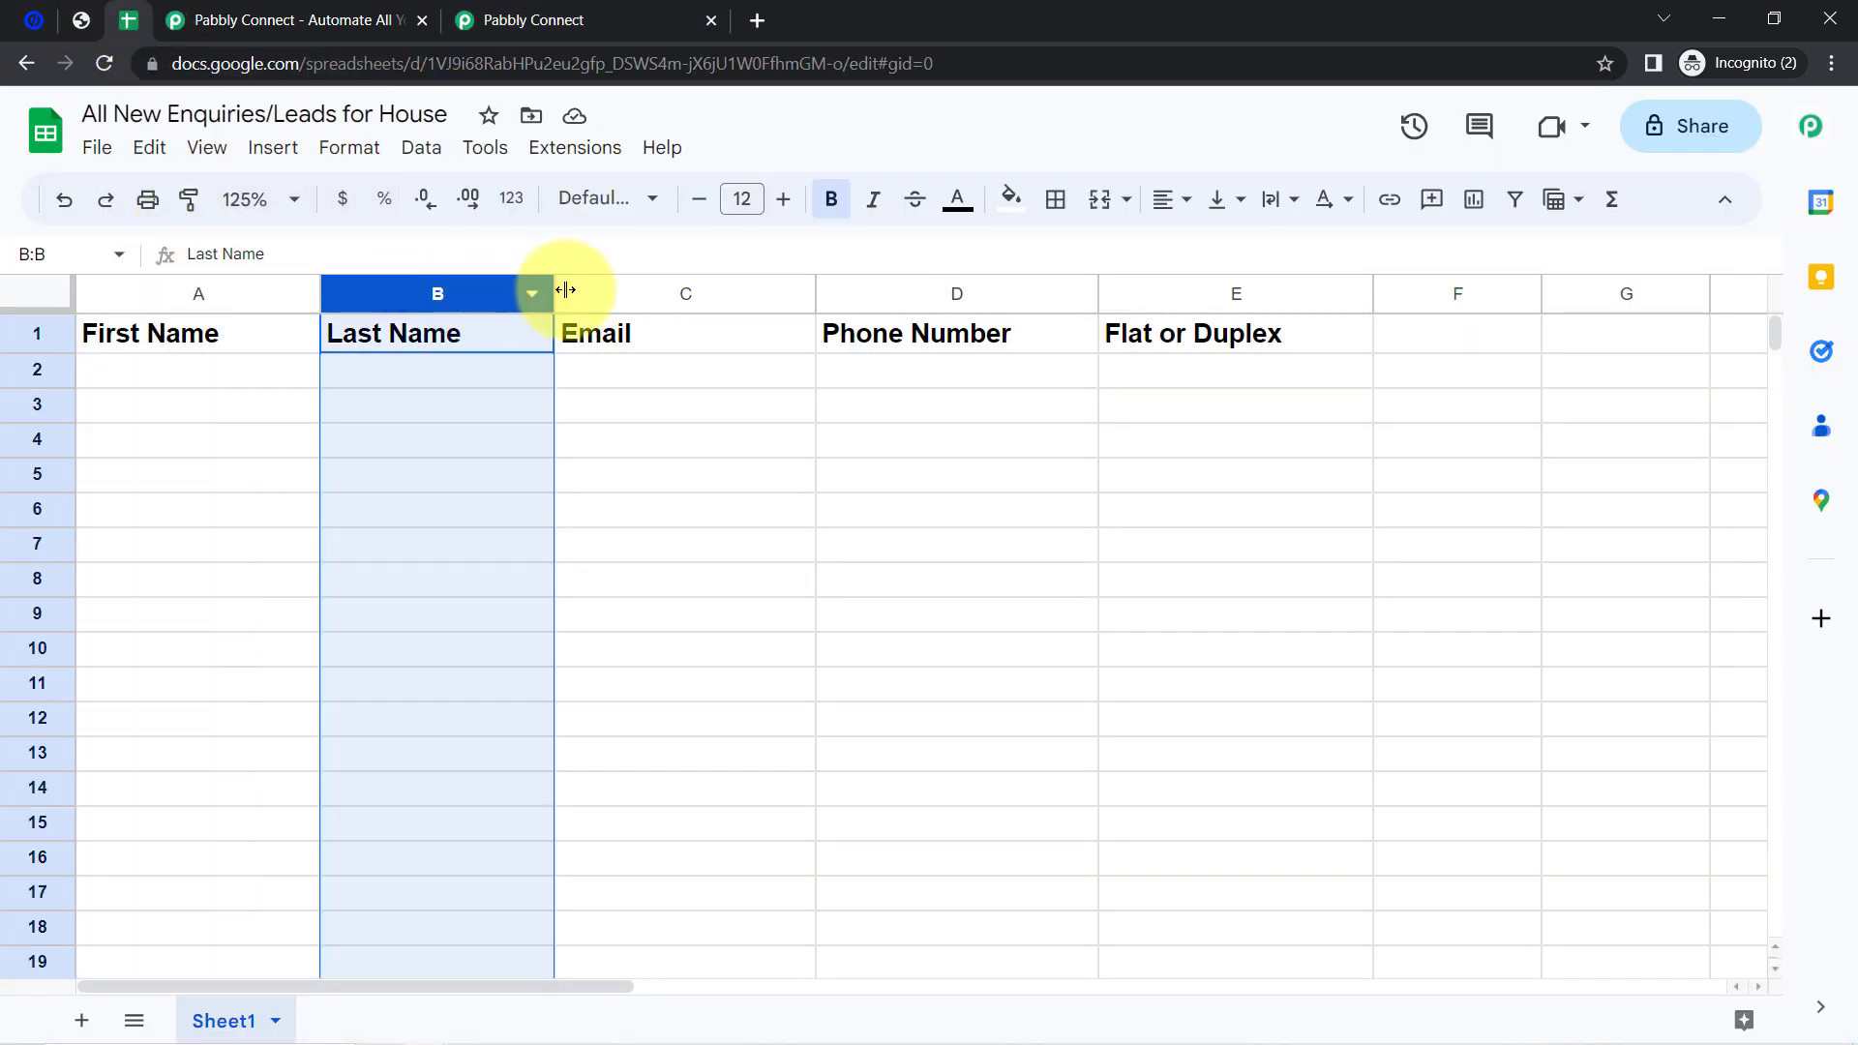
left_click(787, 291)
left_click(1013, 282)
left_click(1220, 290)
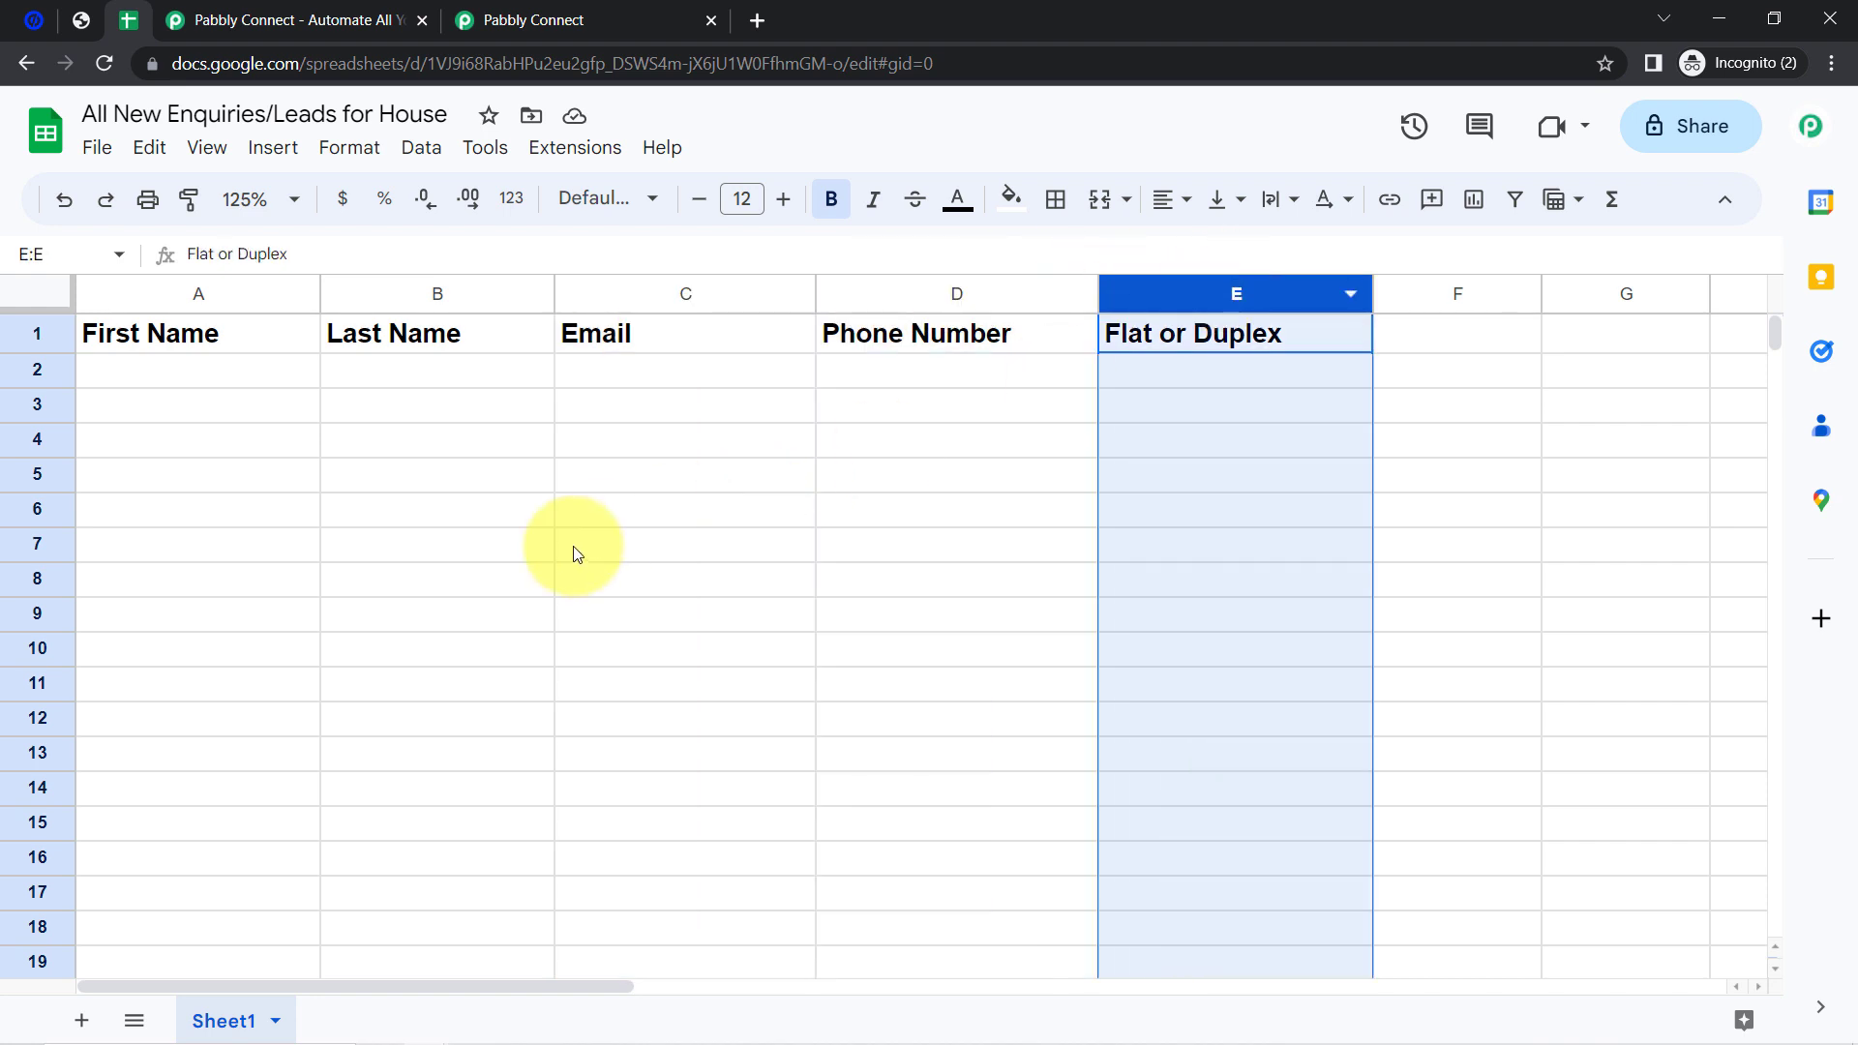
left_click(577, 548)
left_click(246, 346)
left_click_drag(531, 349, 1238, 332)
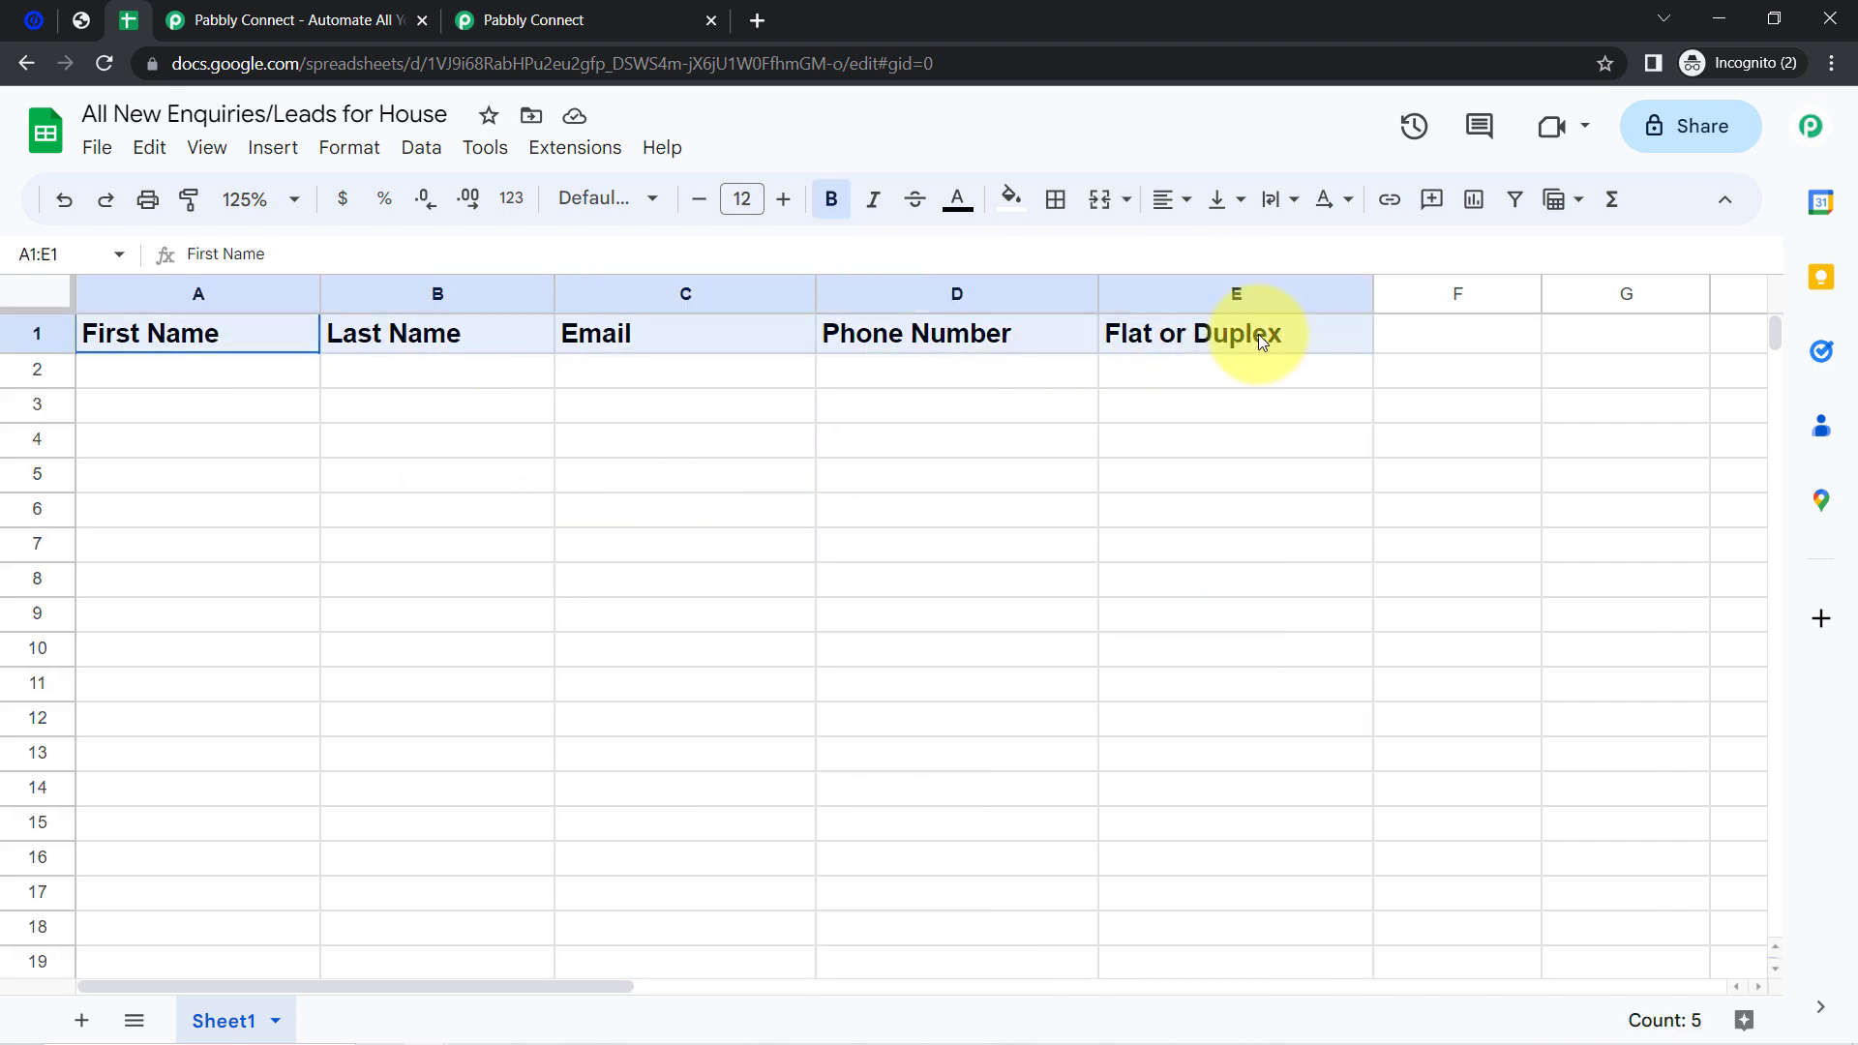
left_click(996, 479)
left_click(525, 17)
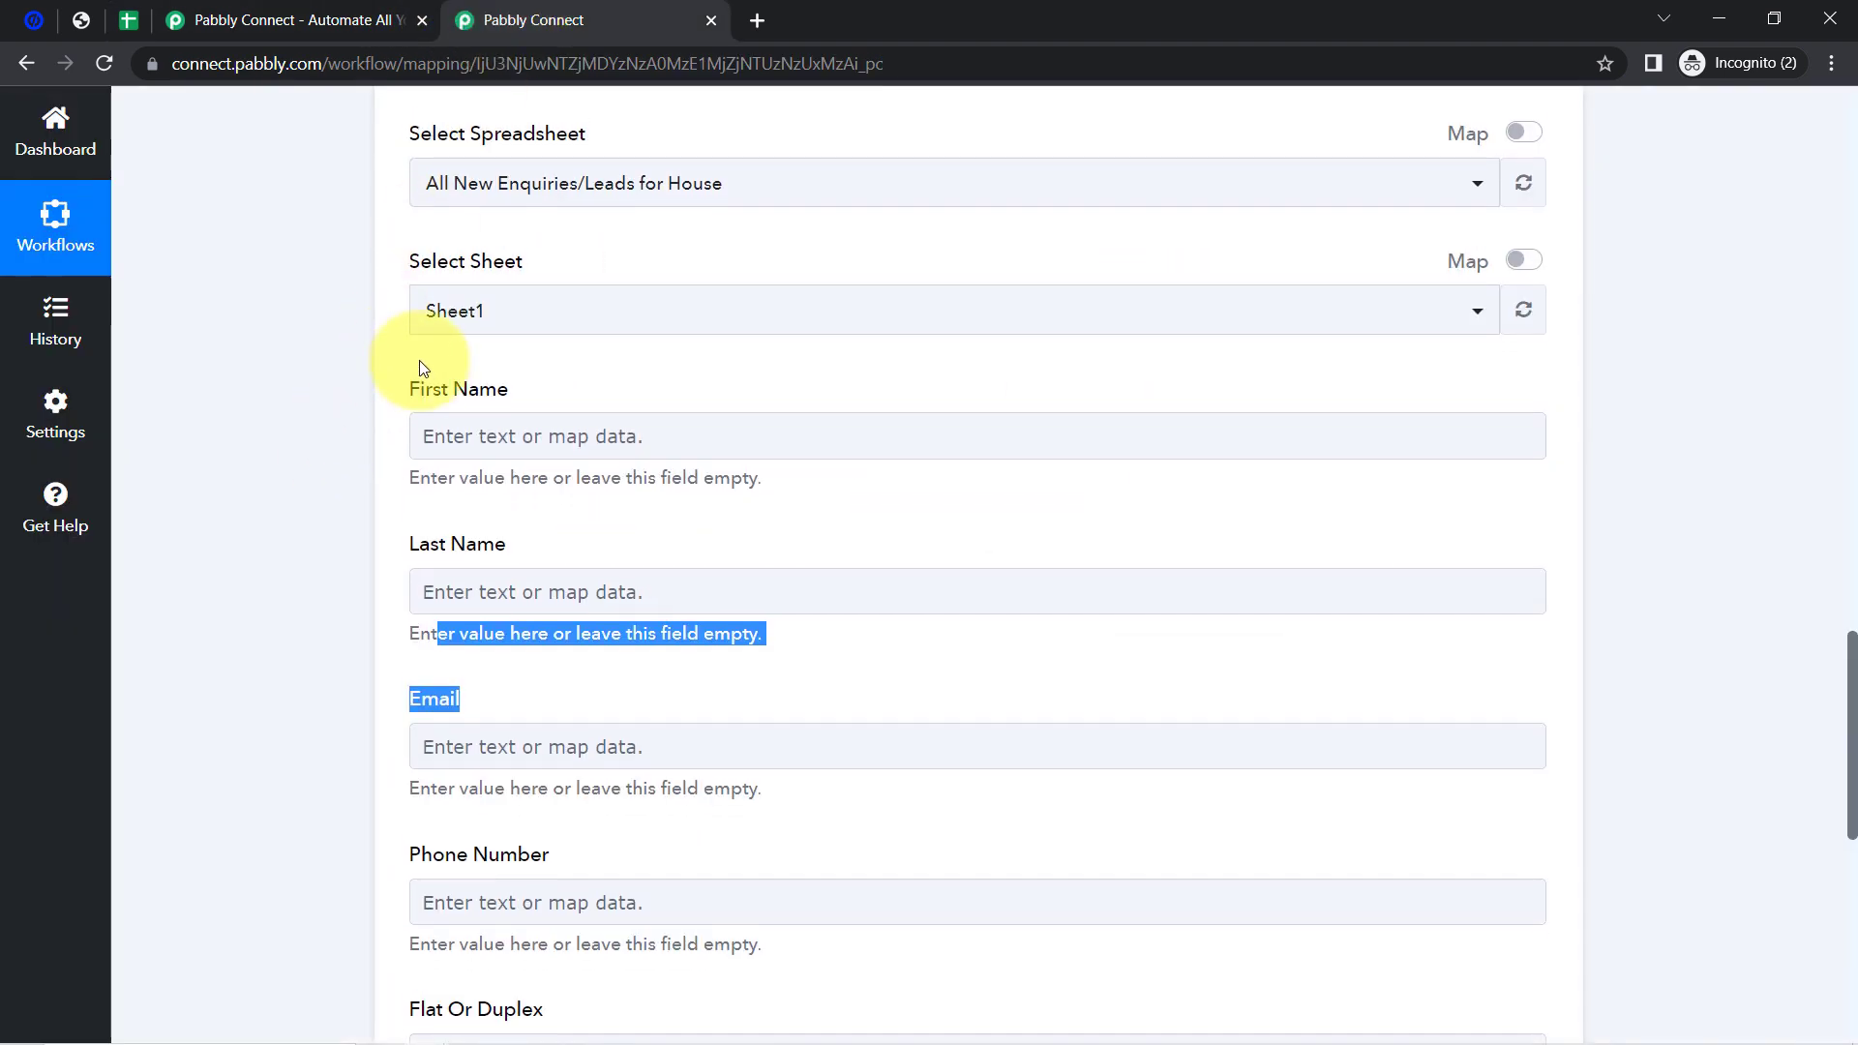
- Compare all the column fields of the Add New Row action with the spreadsheet's header row
left_click_drag(426, 389, 531, 385)
scroll(303, 514, "down", 1)
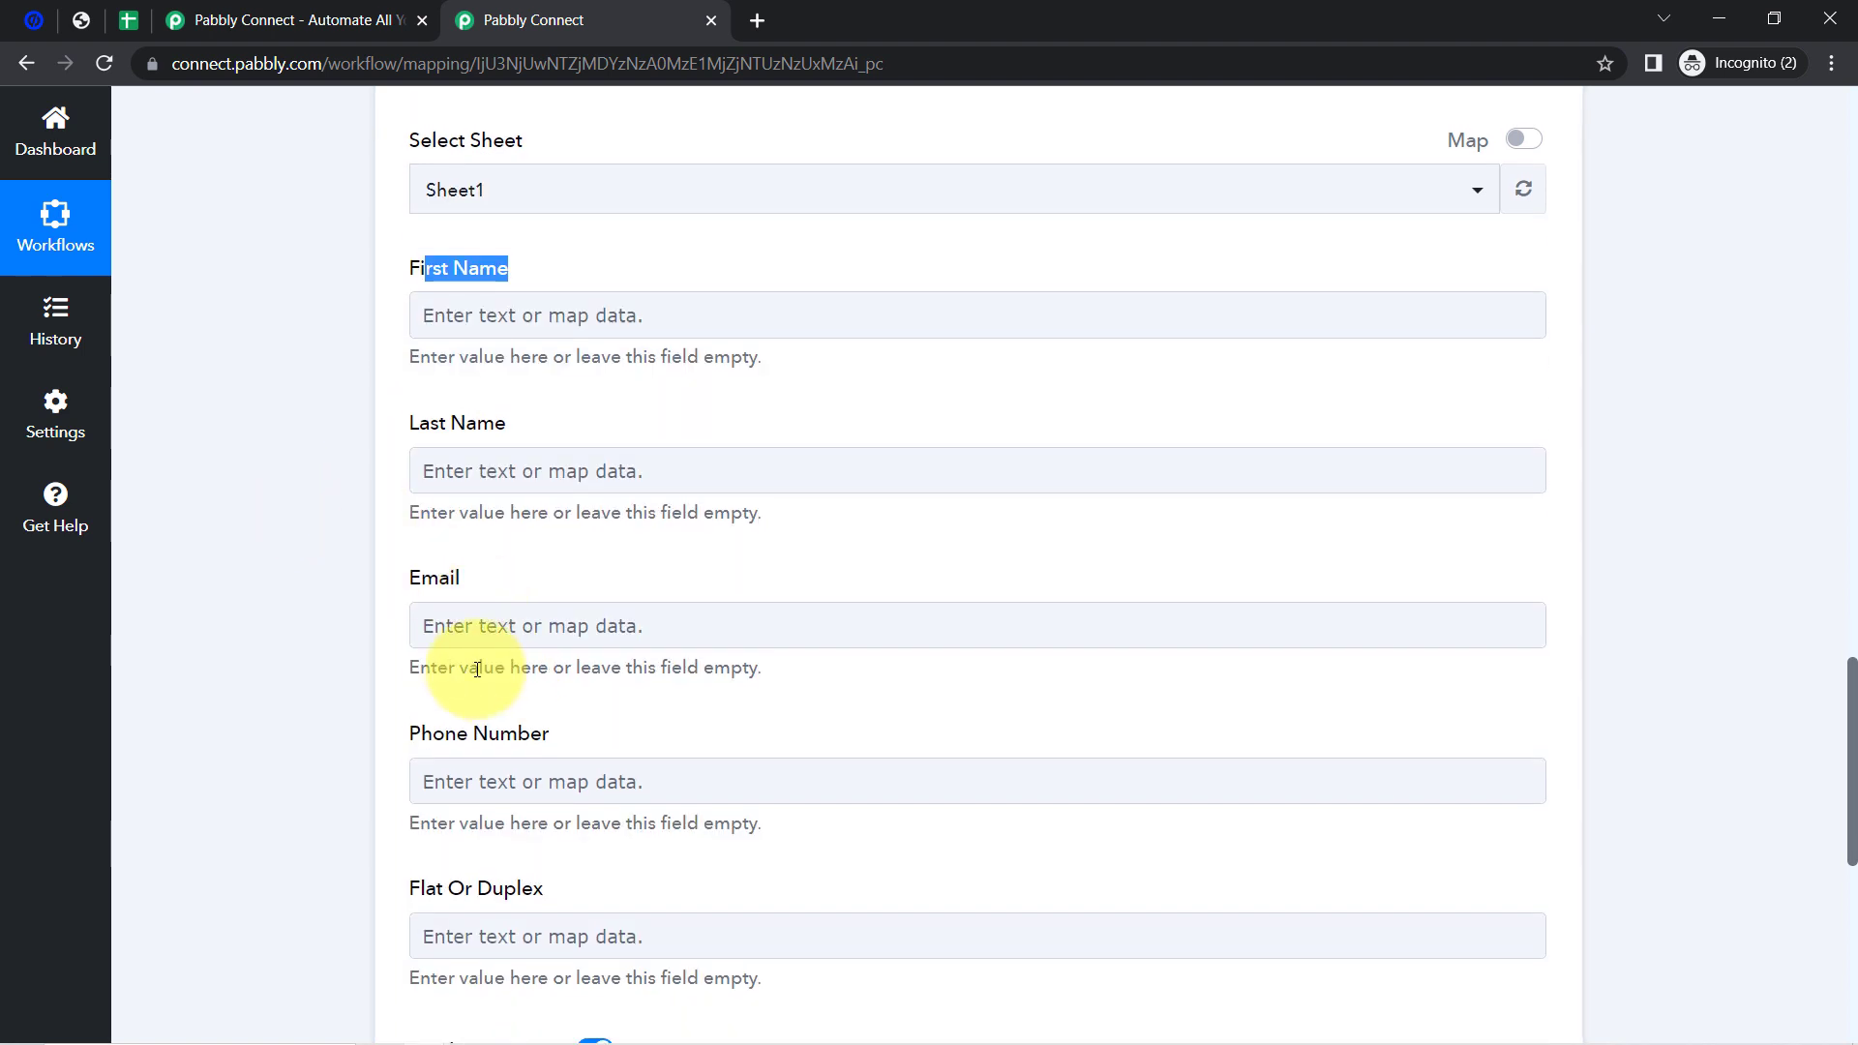
scroll(469, 644, "down", 4)
scroll(486, 678, "up", 1)
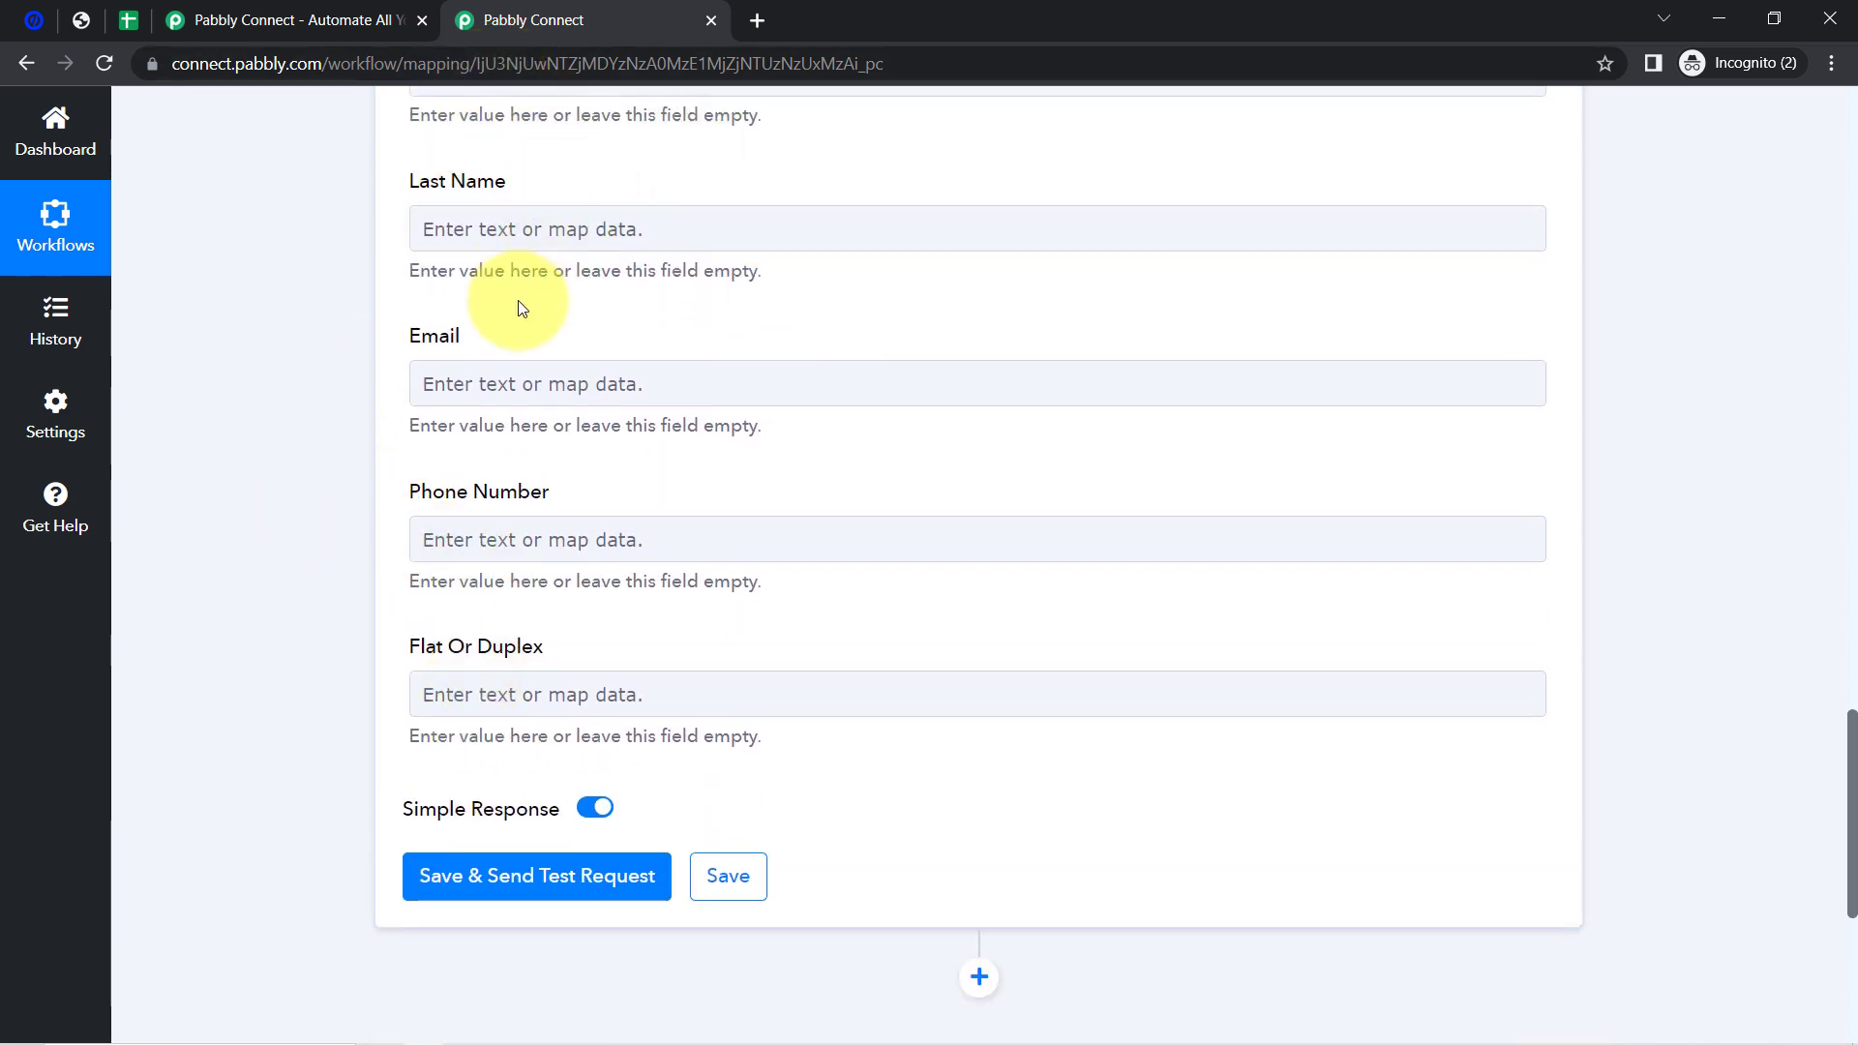
scroll(612, 345, "up", 3)
left_click(128, 19)
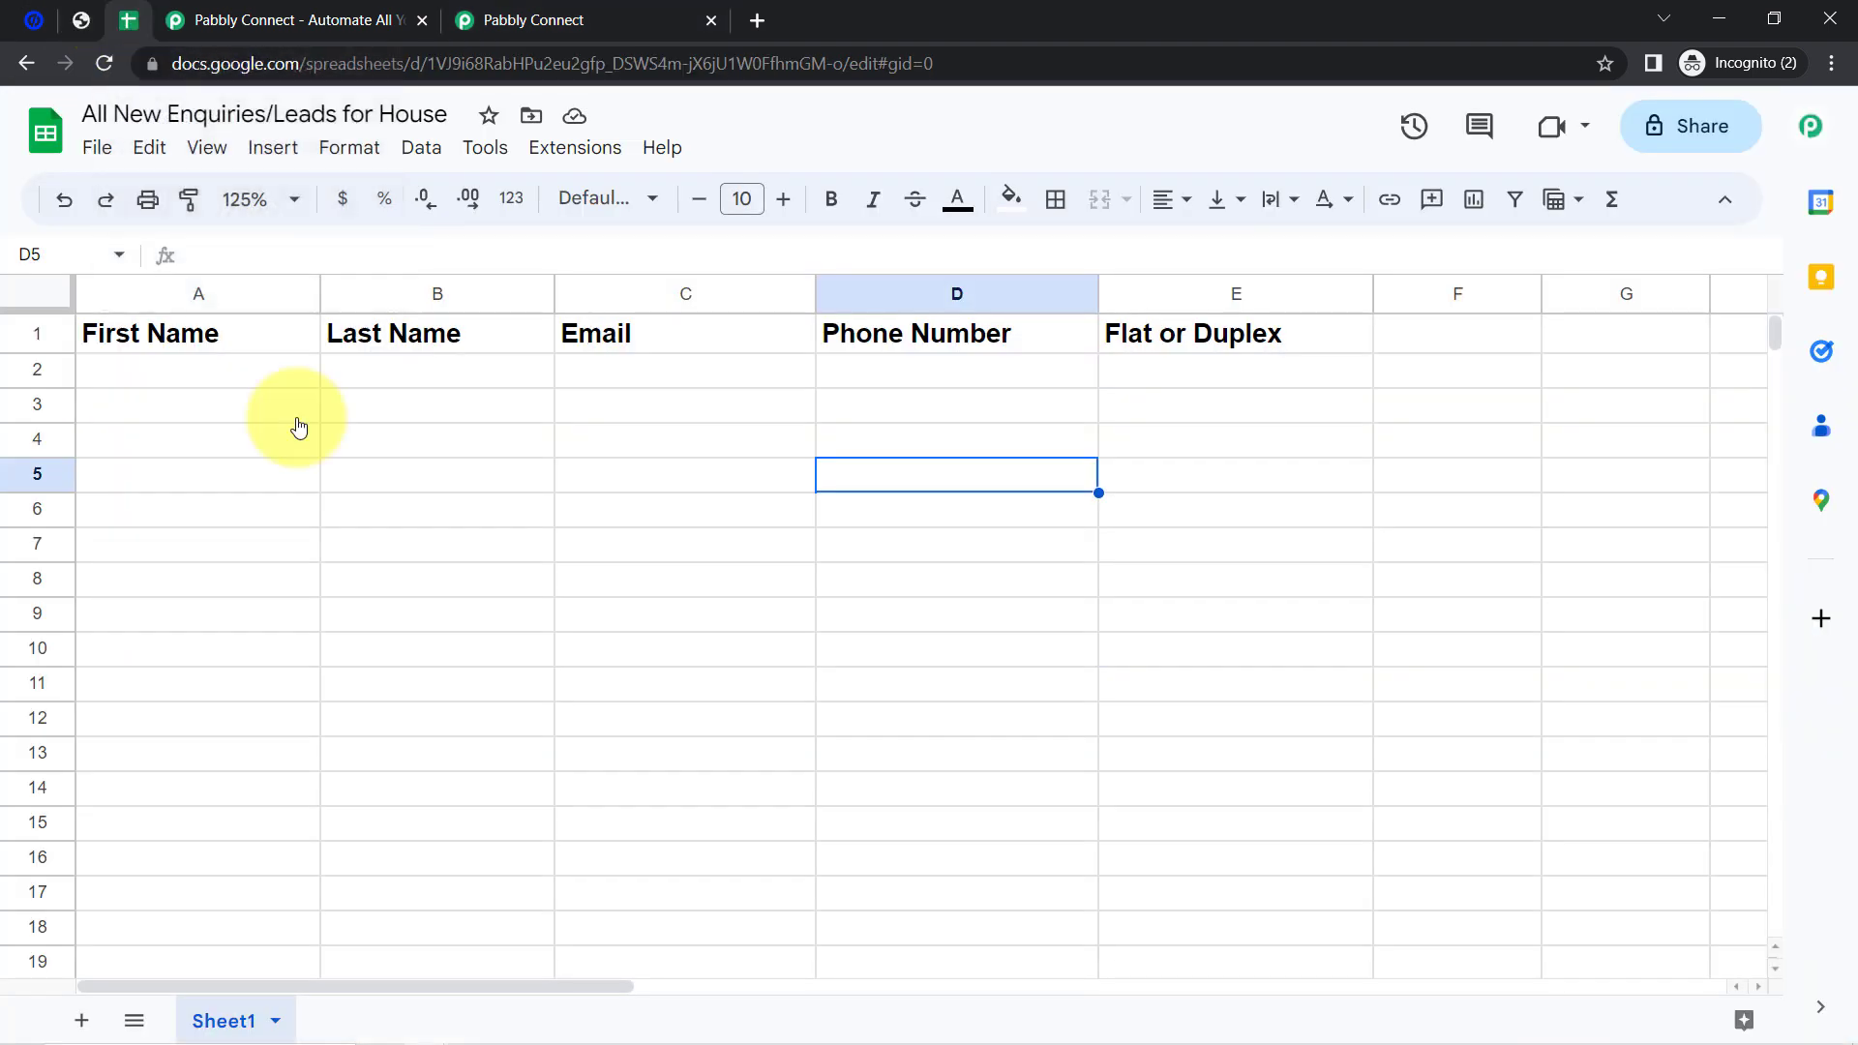
left_click(501, 17)
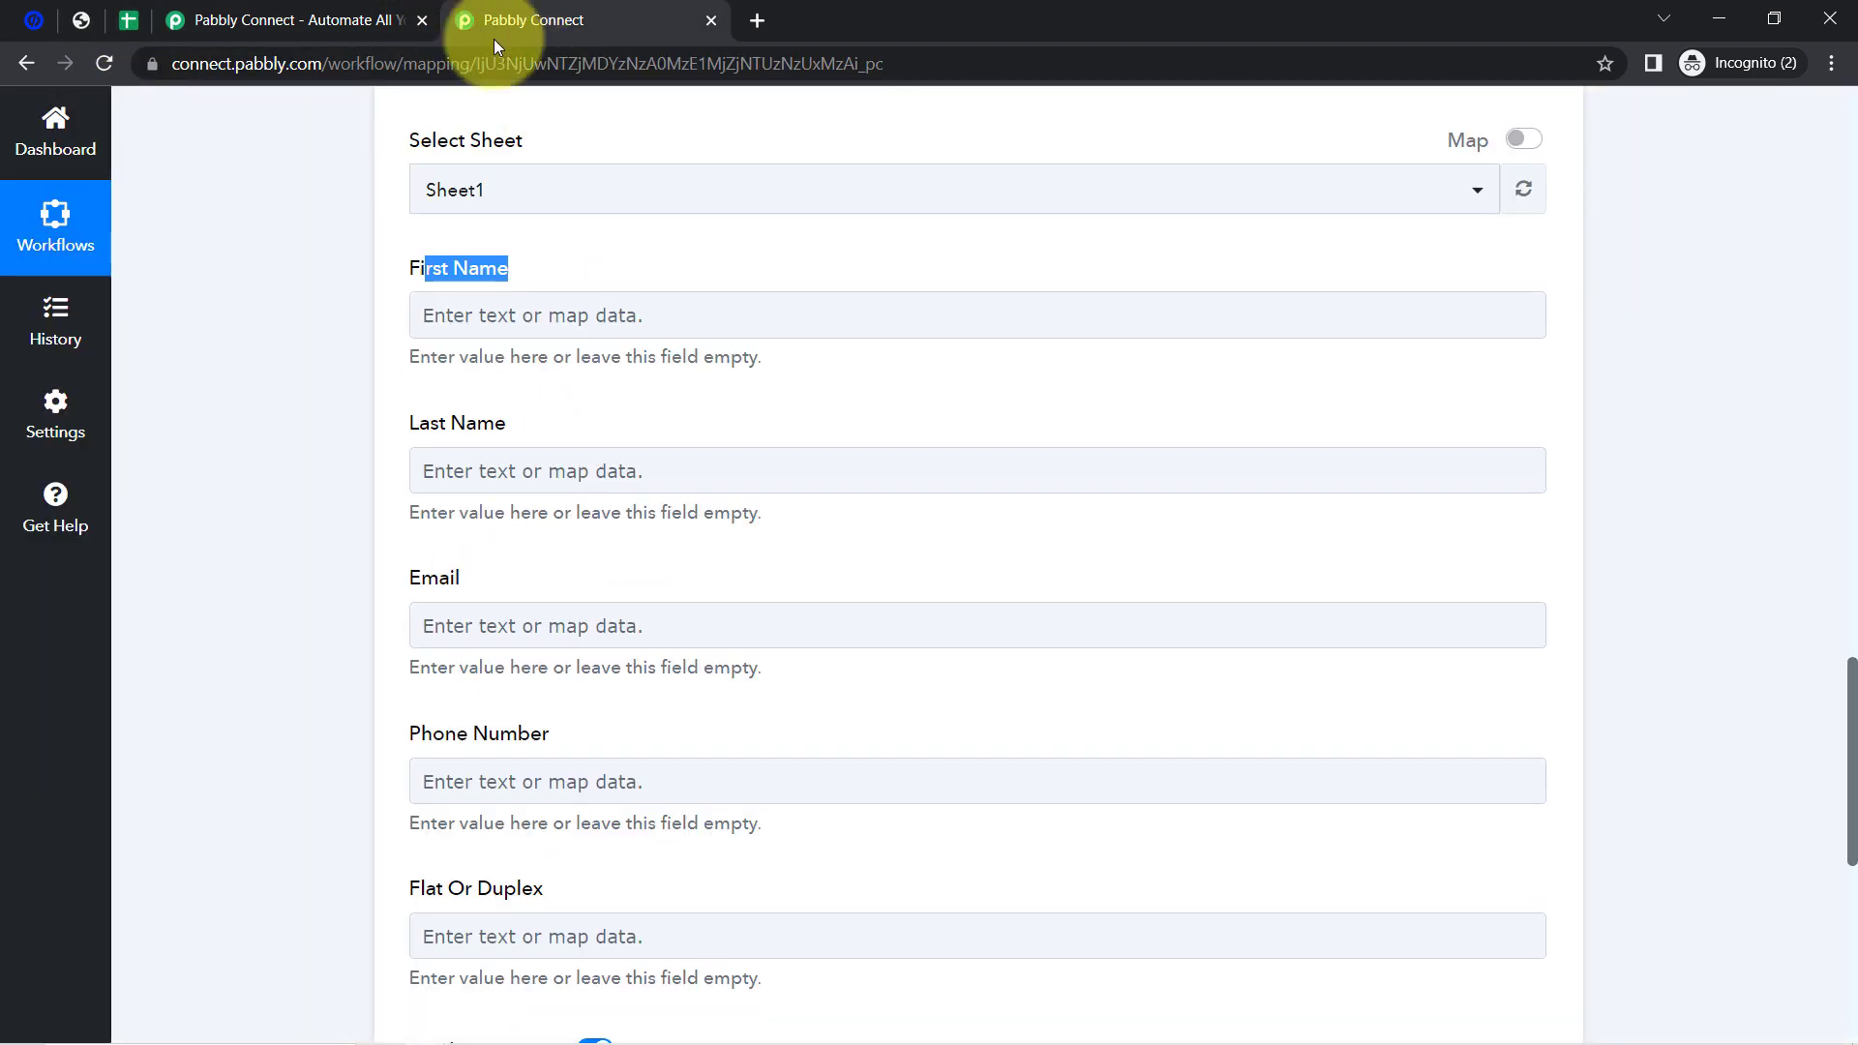
left_click(367, 292)
- Review the mobile number, flat or duplex and first name values in the Unbounce trigger's response
scroll(668, 416, "up", 6)
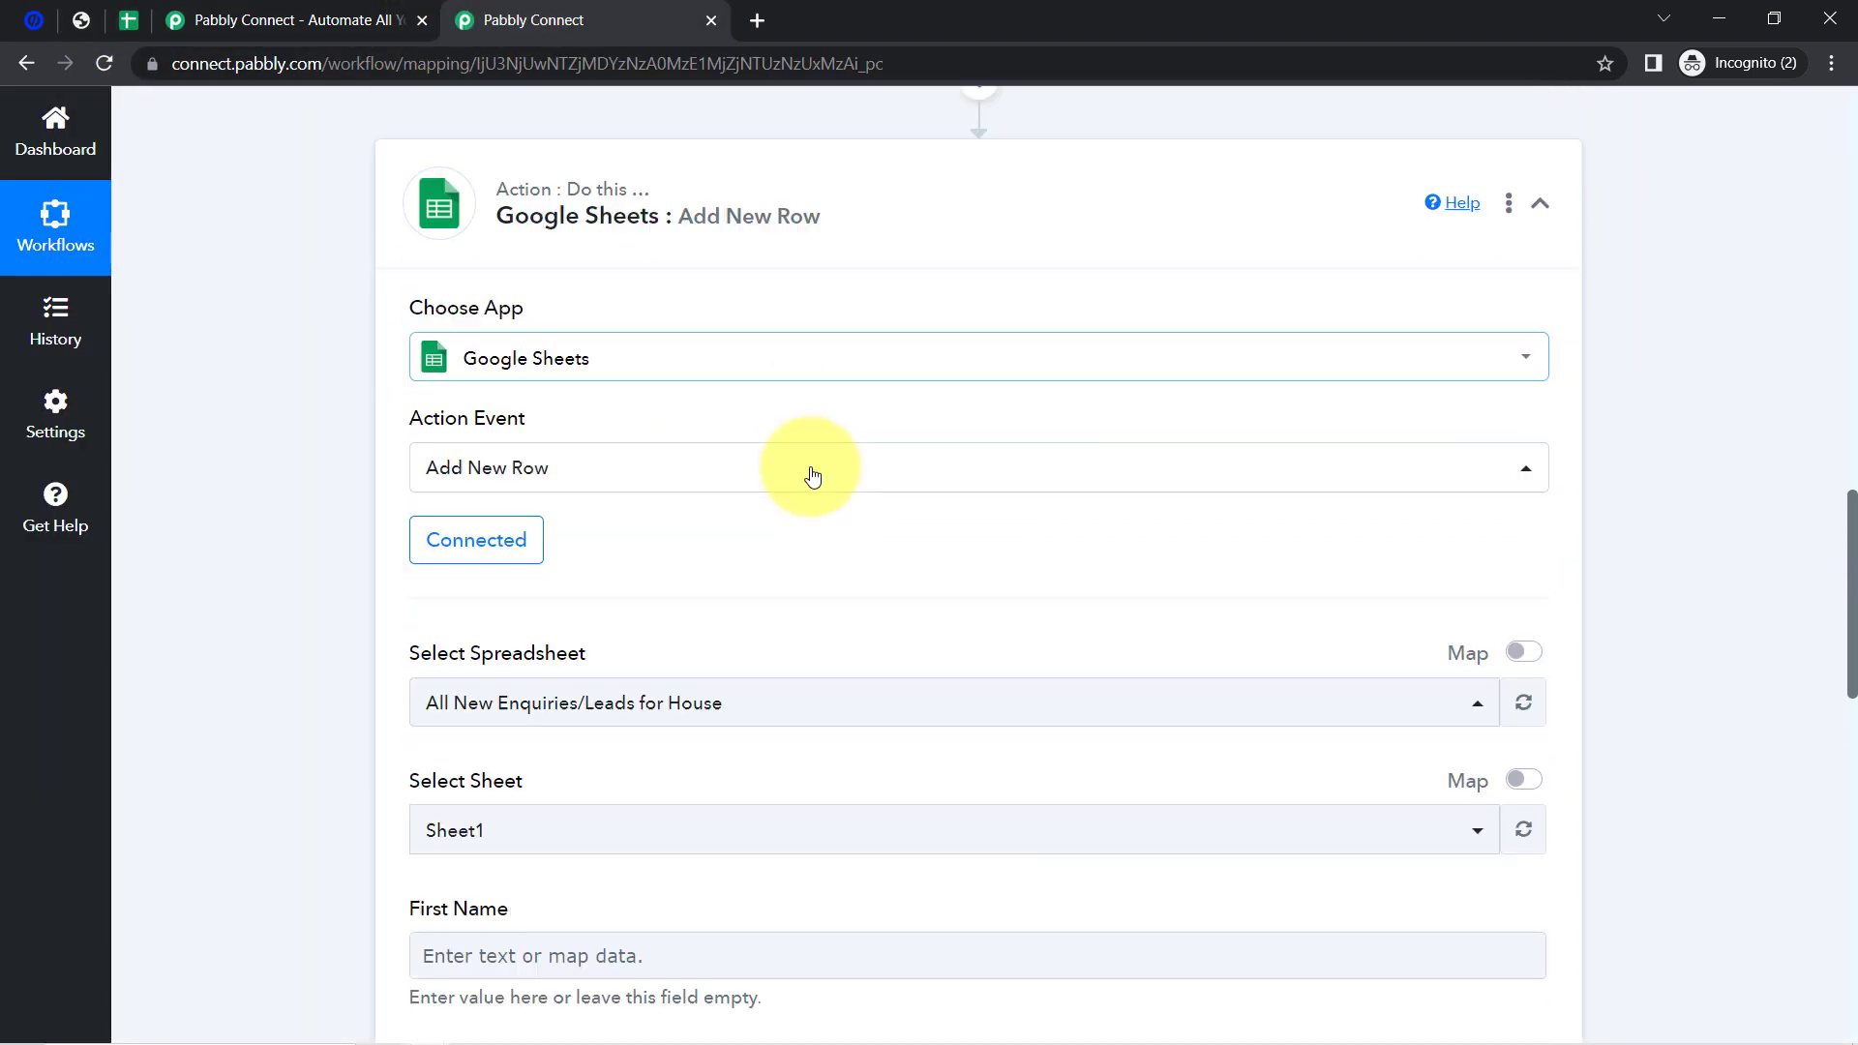
scroll(814, 475, "up", 5)
scroll(1152, 484, "up", 3)
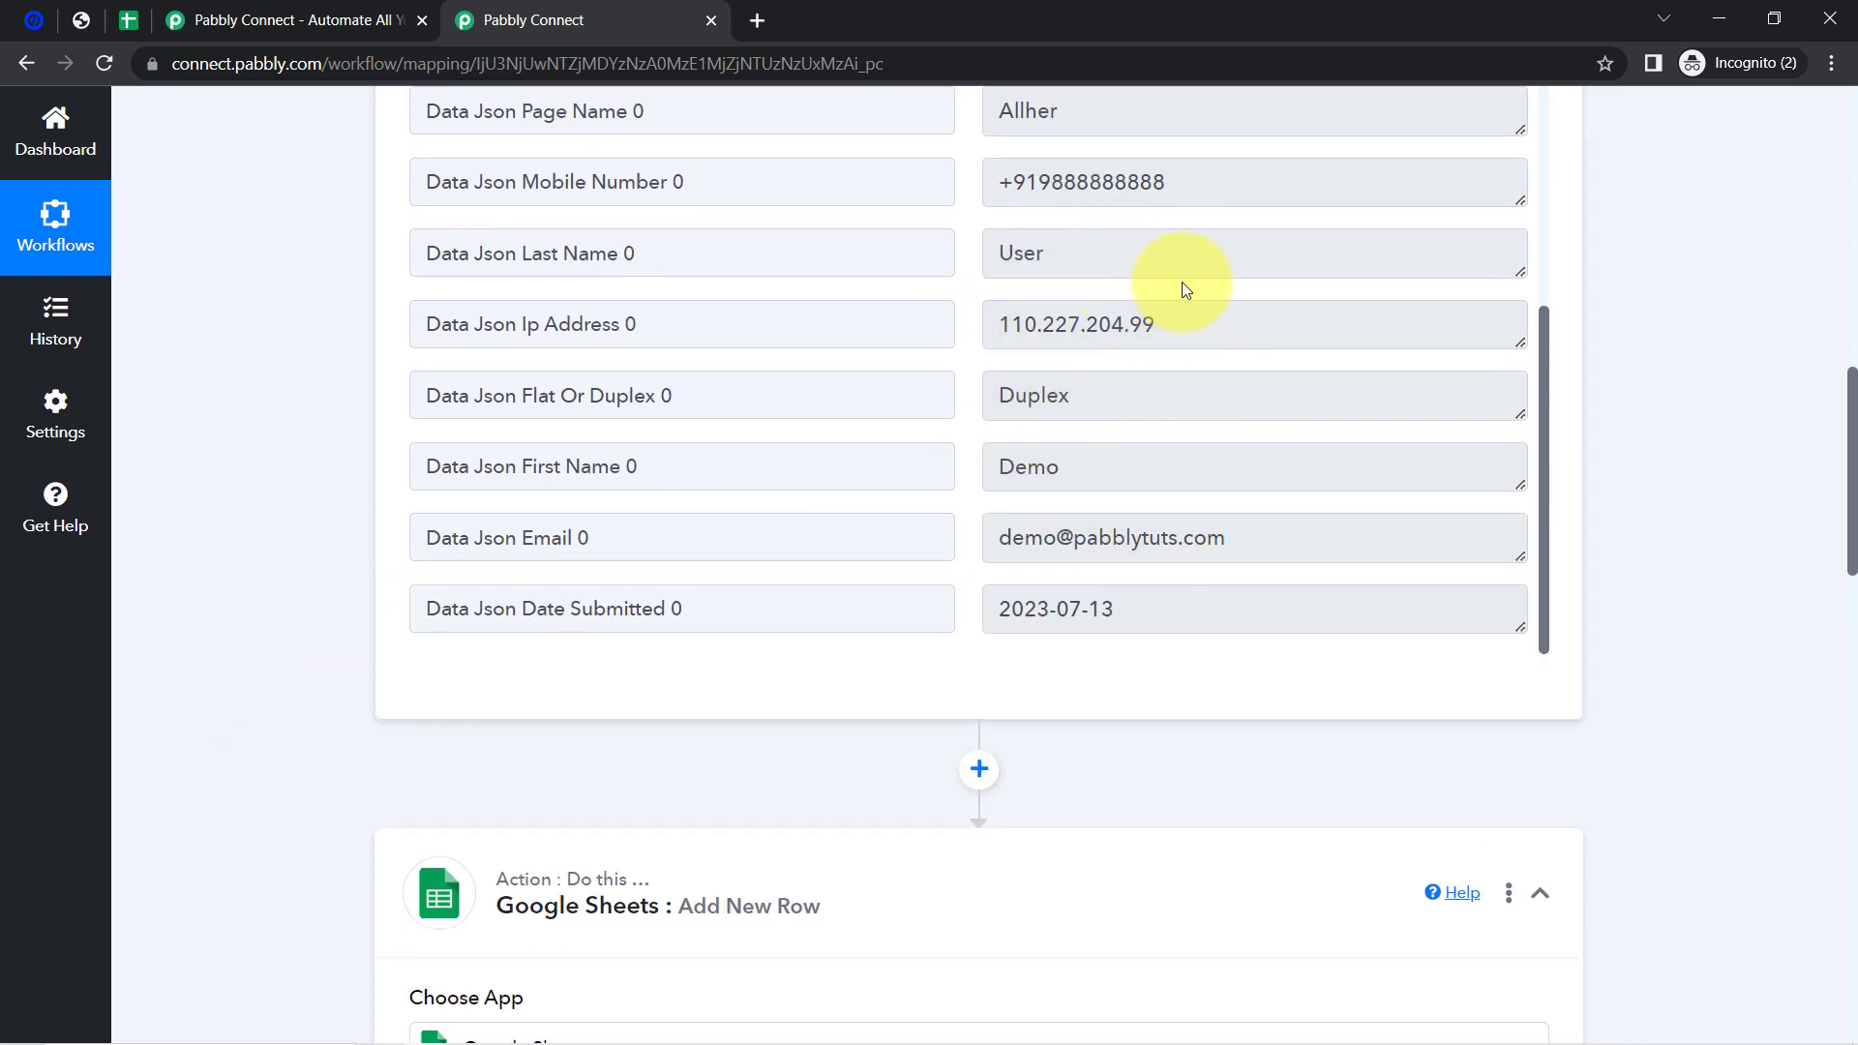
left_click_drag(1191, 183, 1039, 183)
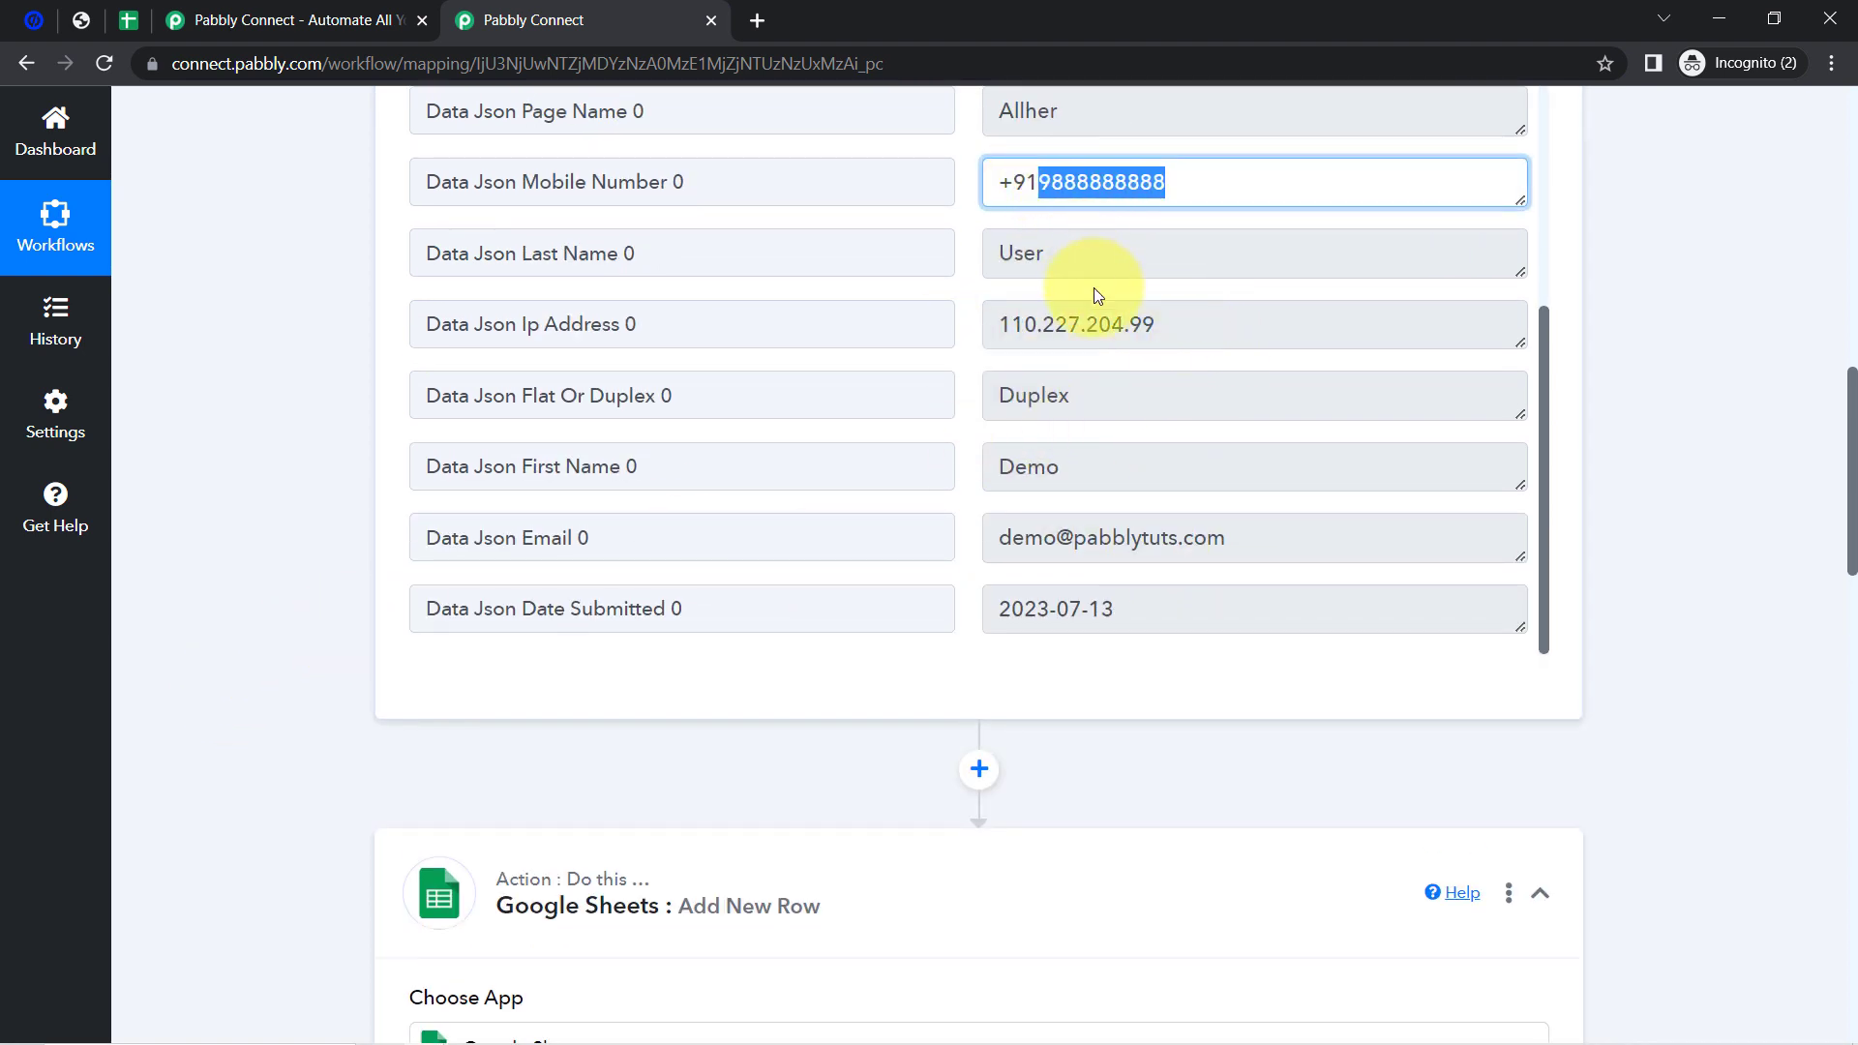
double_click(1041, 399)
left_click_drag(1065, 467, 968, 467)
scroll(989, 479, "down", 9)
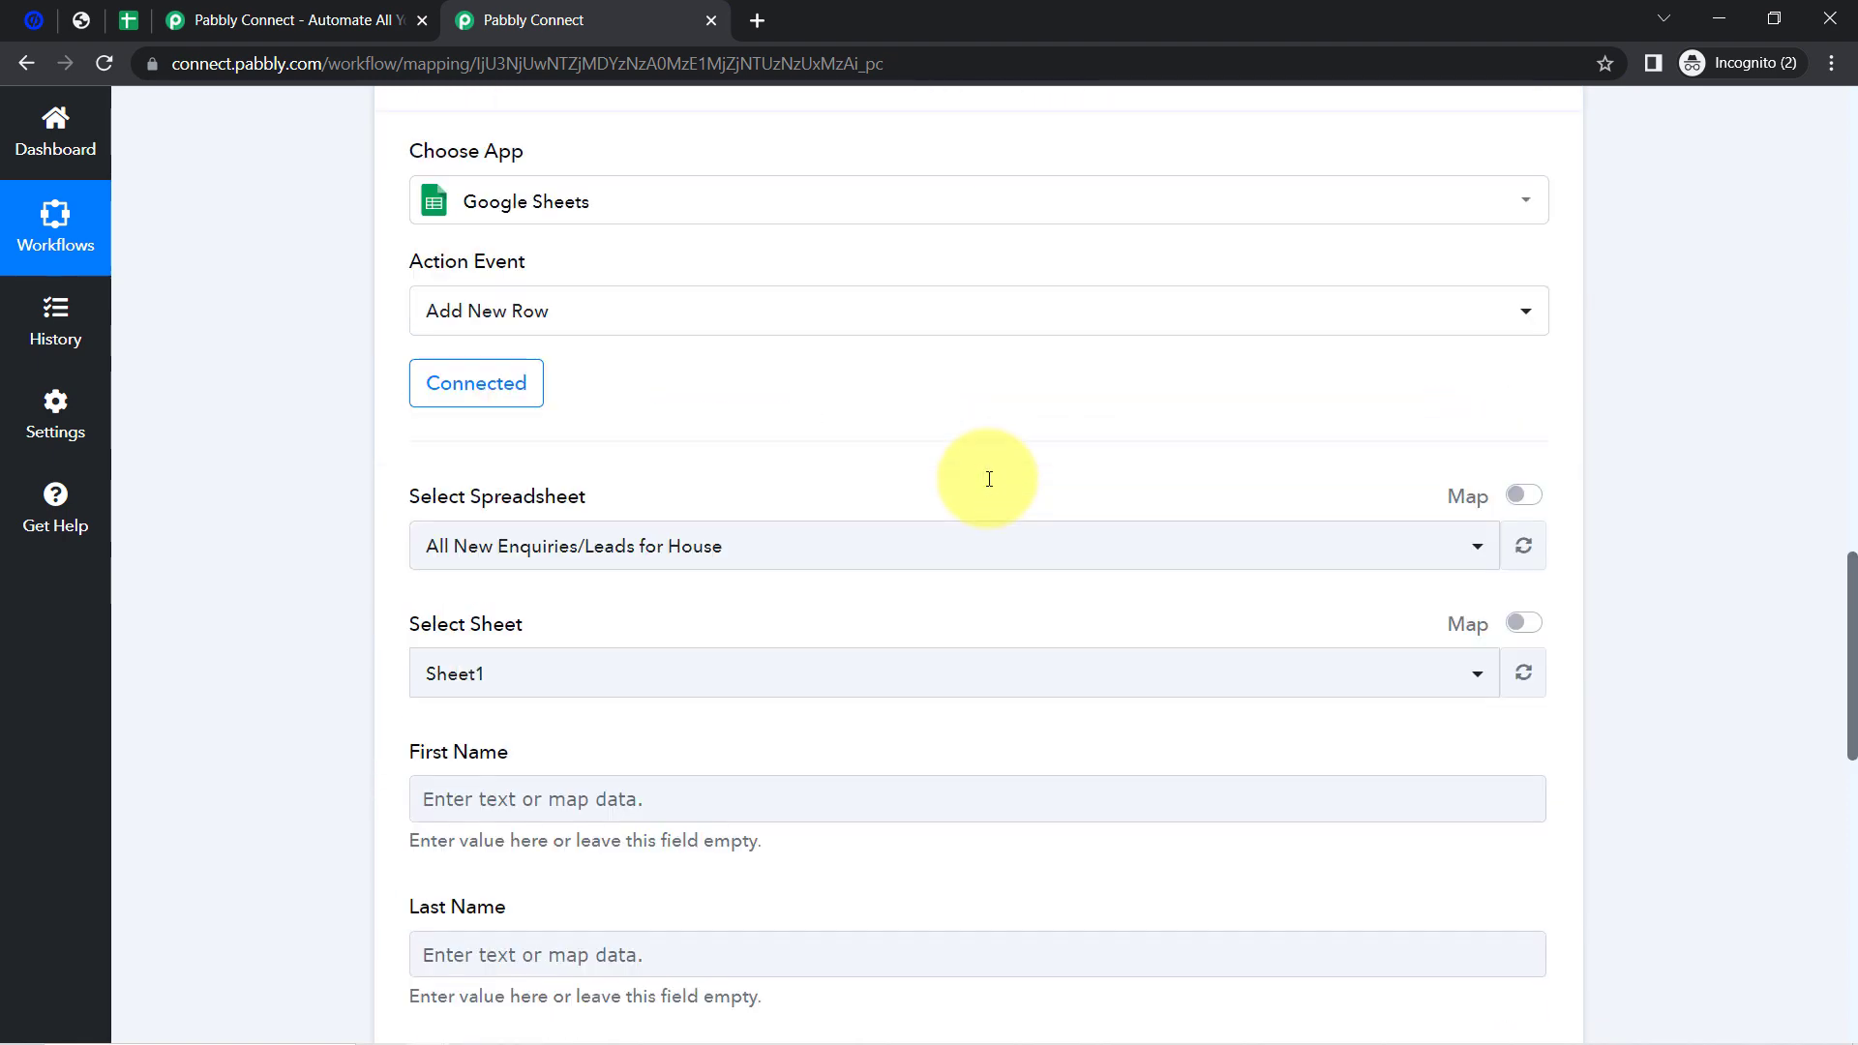
scroll(989, 479, "down", 9)
scroll(406, 474, "up", 4)
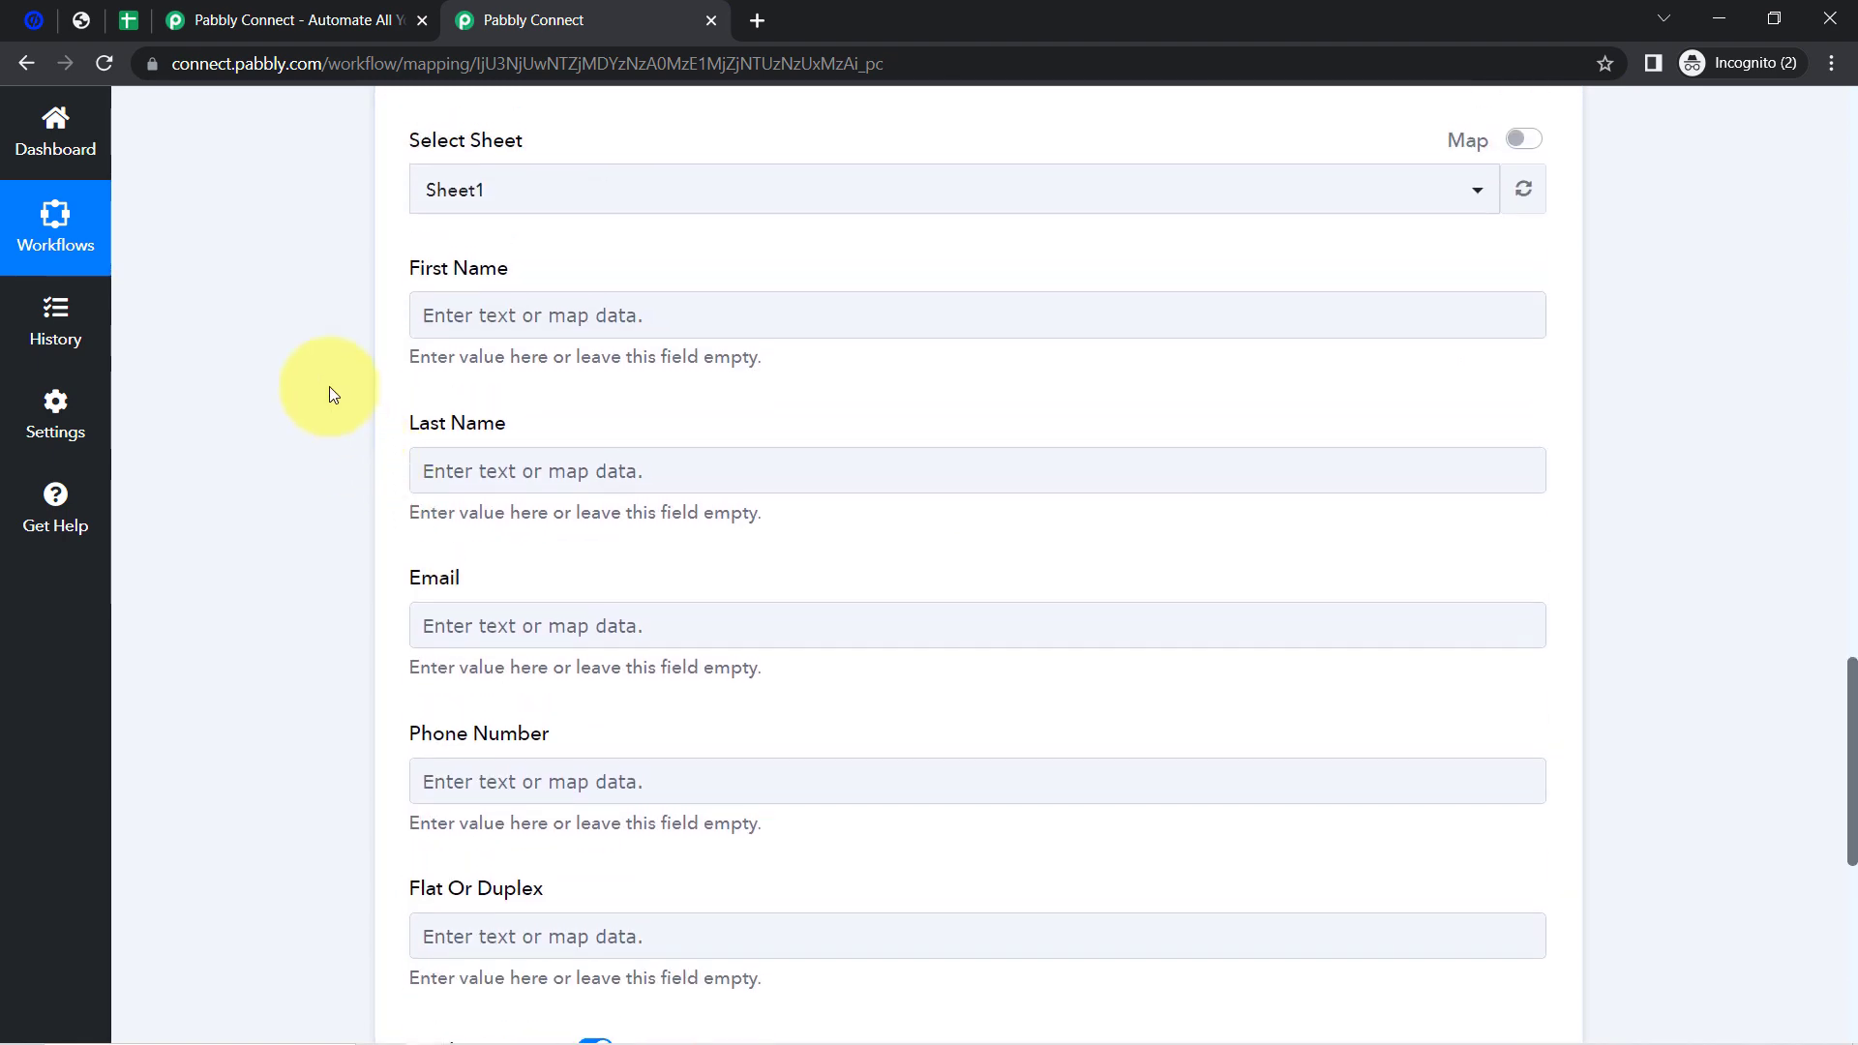
- Map Data Json First Name 0 from the Unbounce form submission to the First Name field
left_click(502, 314)
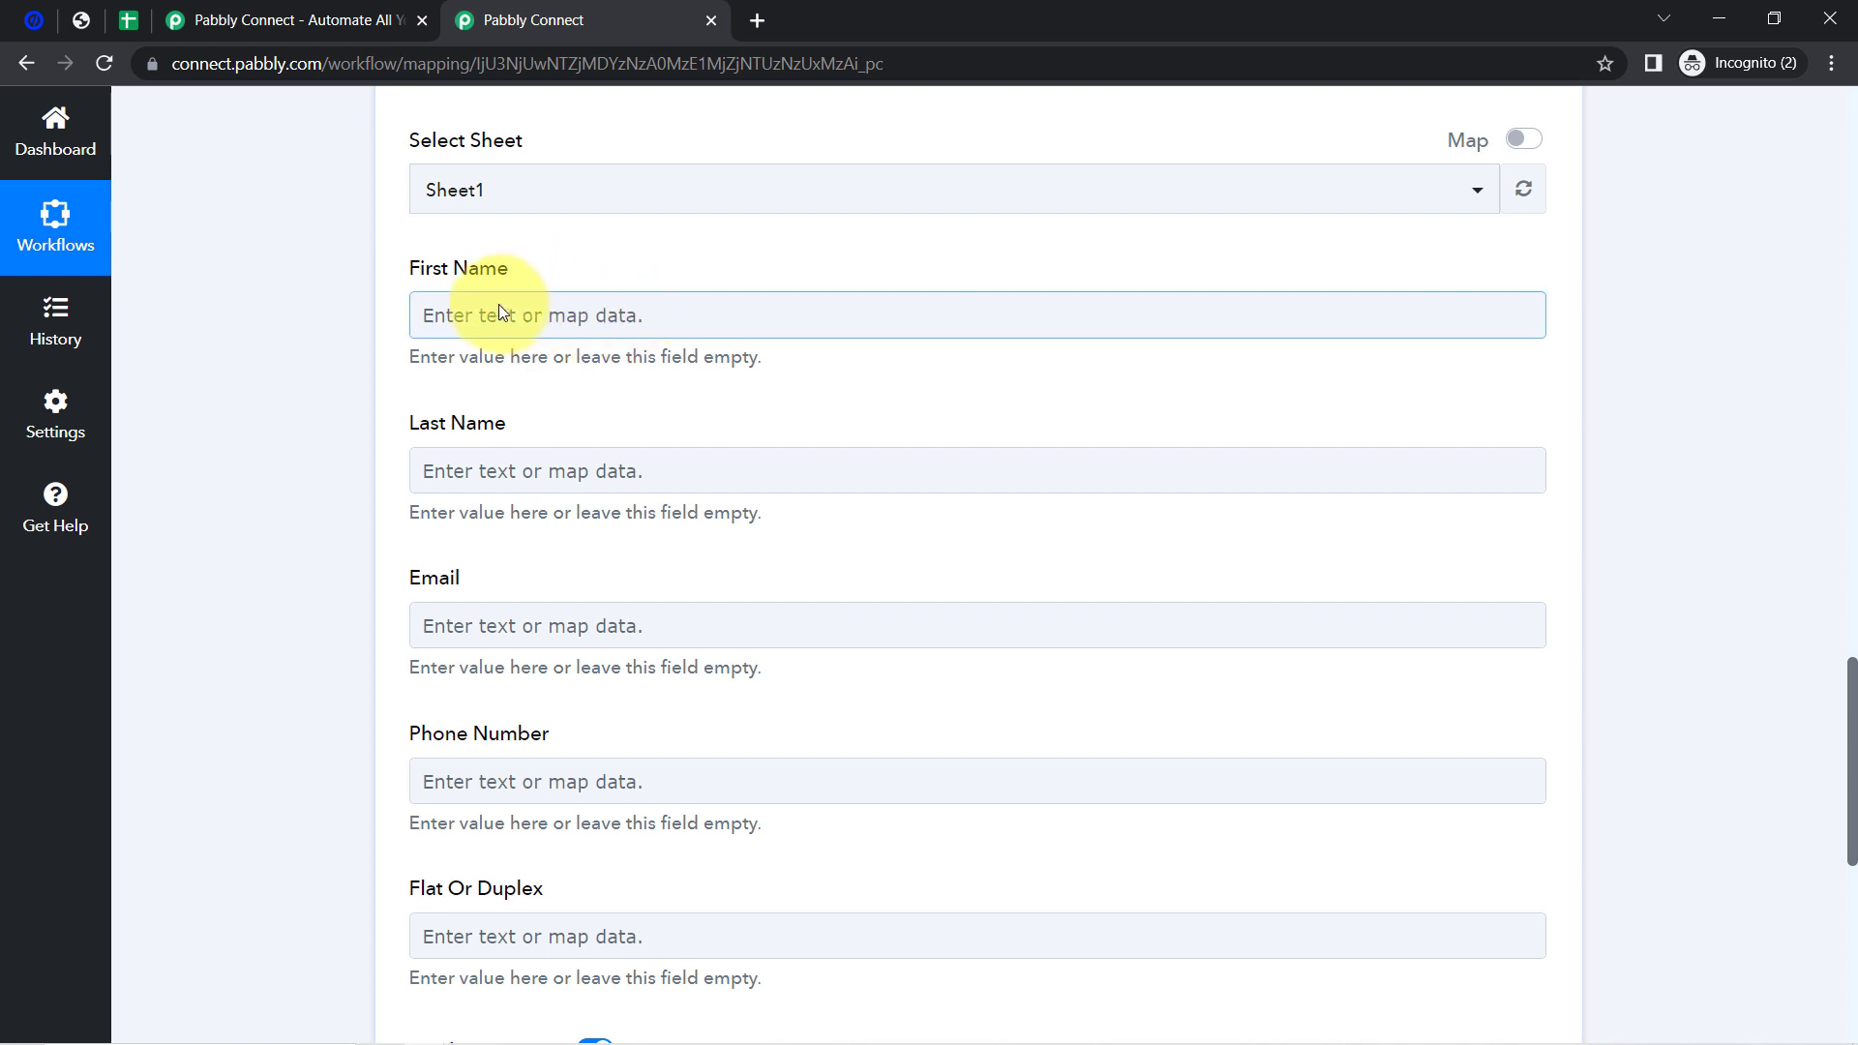
left_click(511, 315)
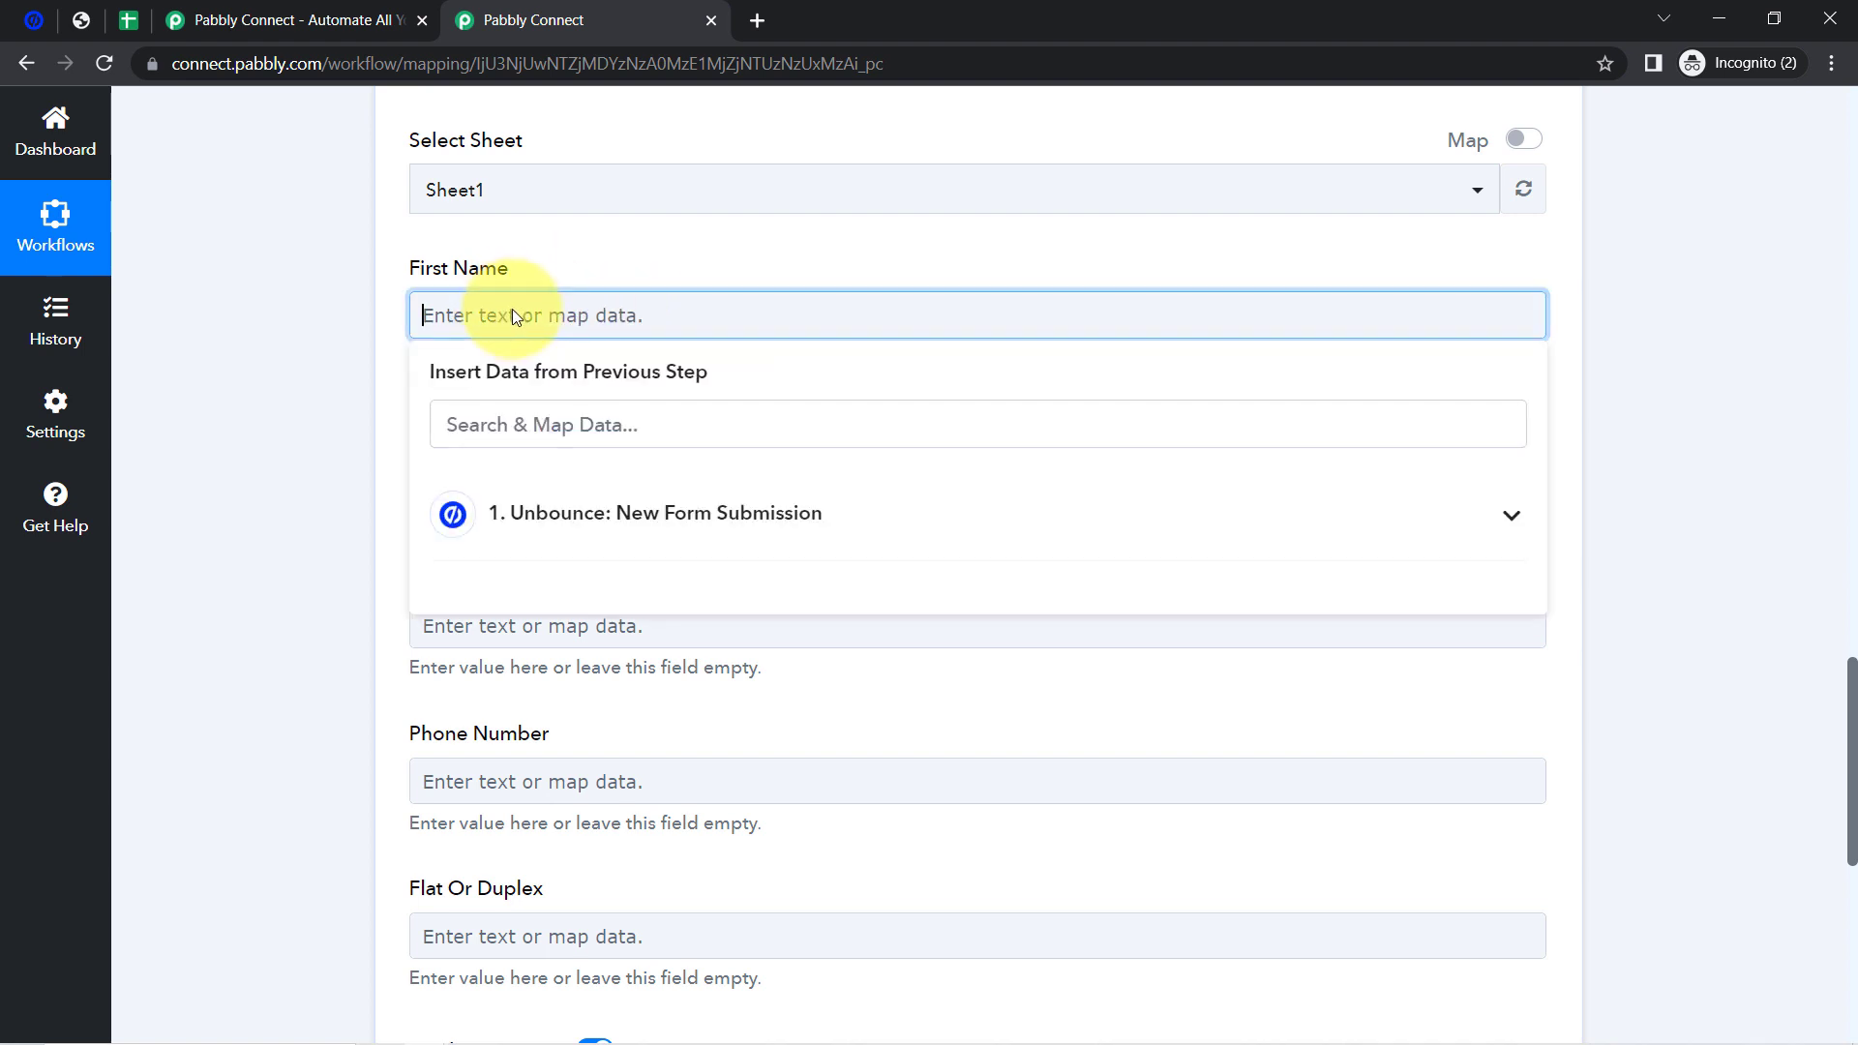
left_click(539, 510)
scroll(629, 537, "down", 5)
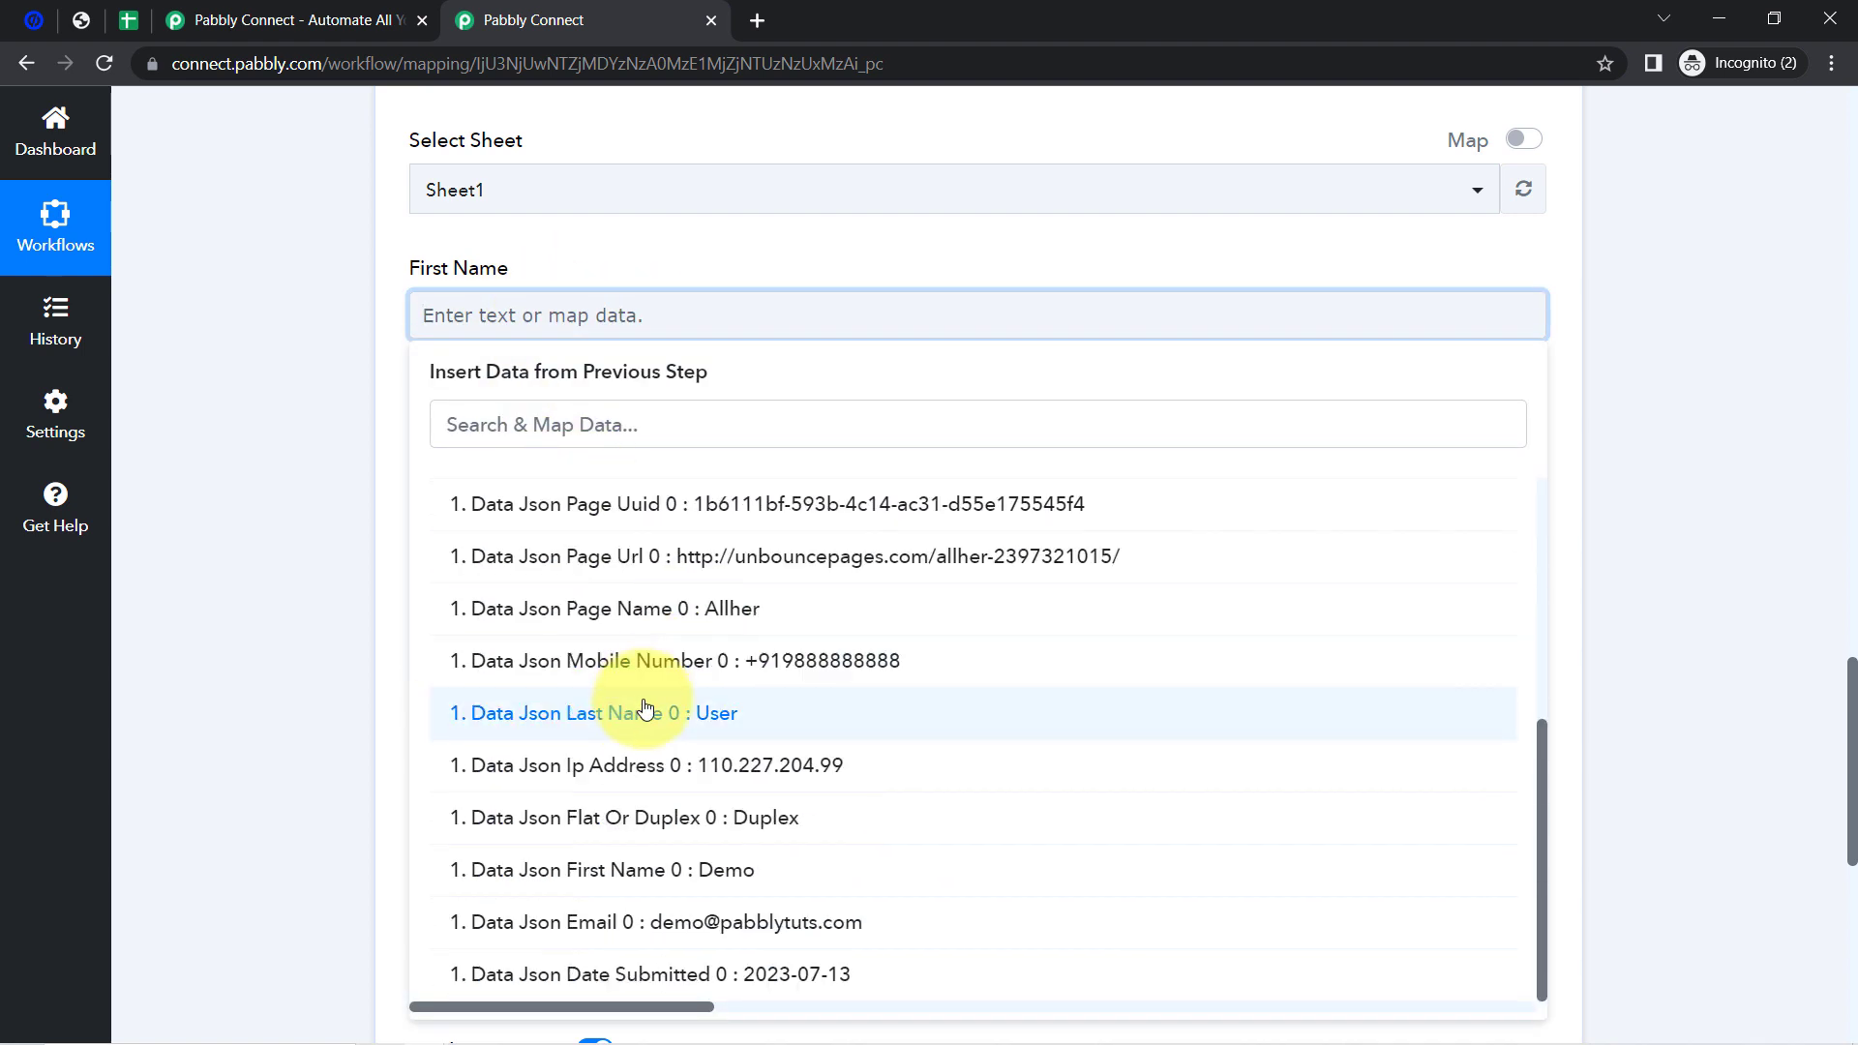
left_click(677, 880)
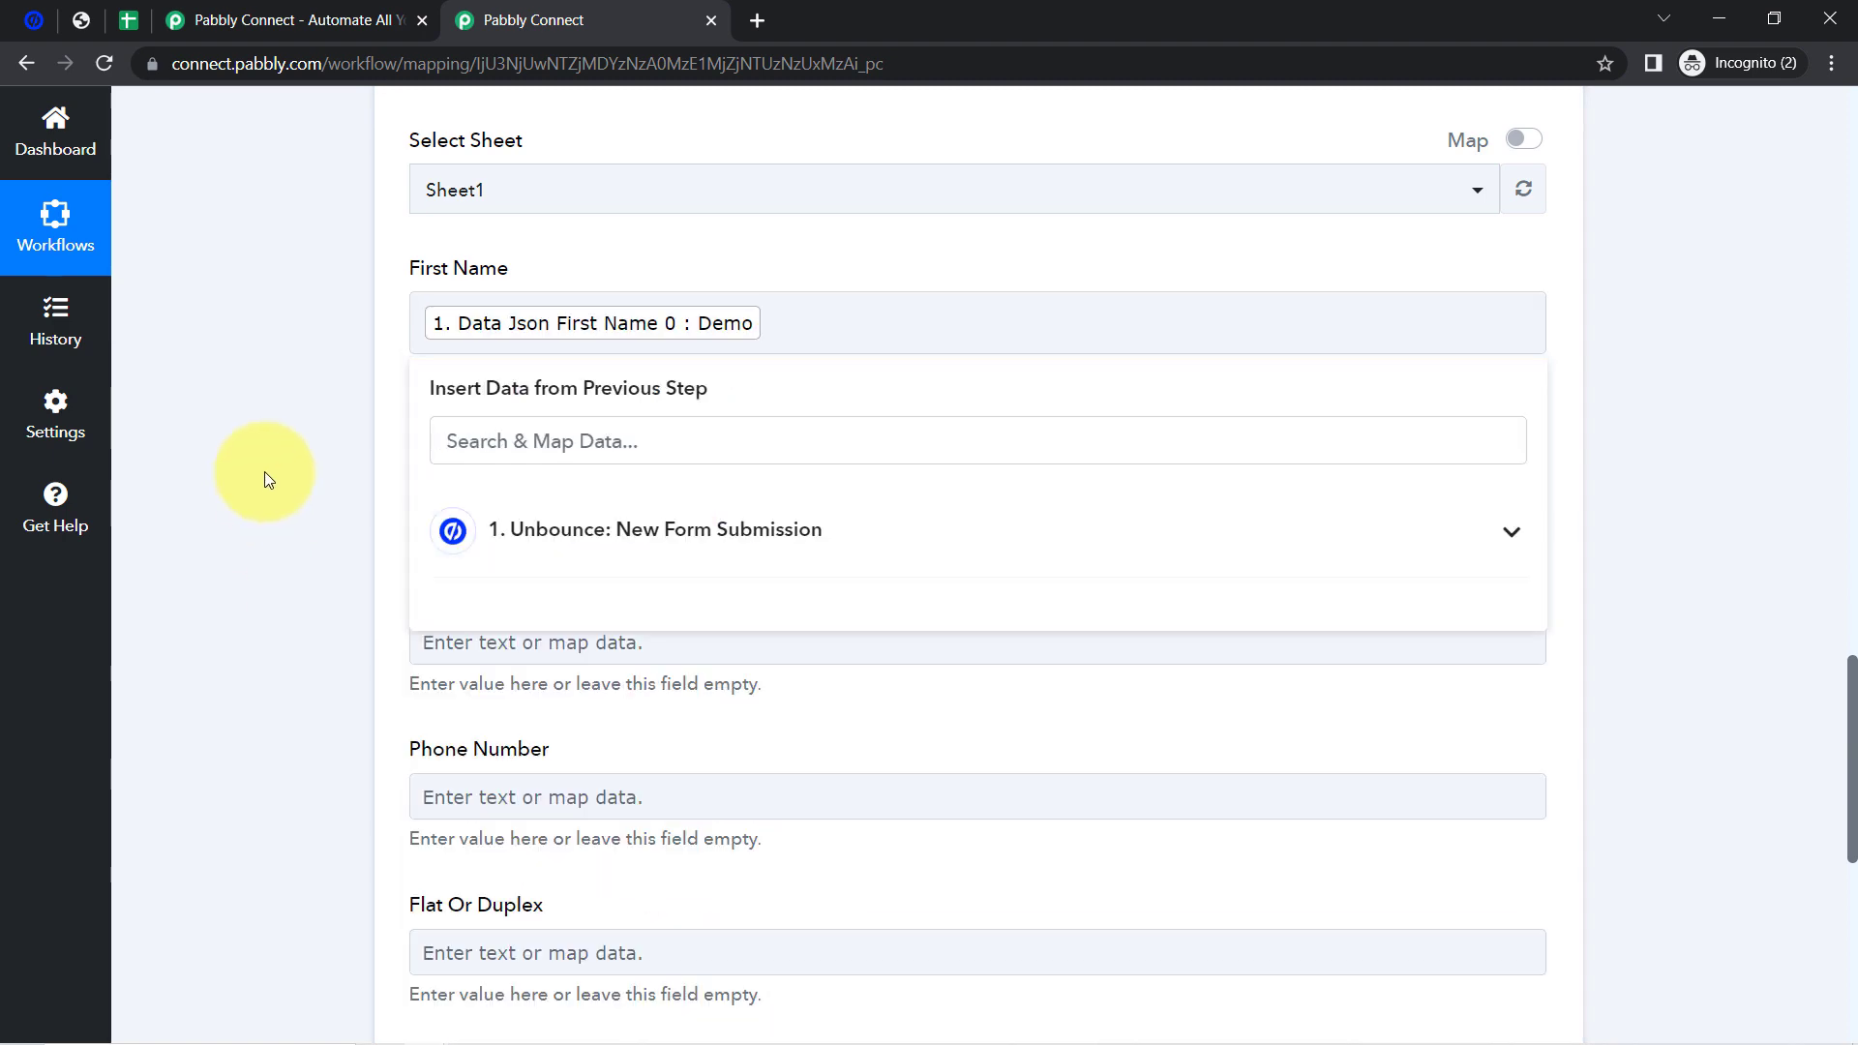
left_click(264, 472)
- Search the Unbounce submission data for the last name and map Data Json Last Name 0 to the Last Name field
scroll(341, 466, "down", 3)
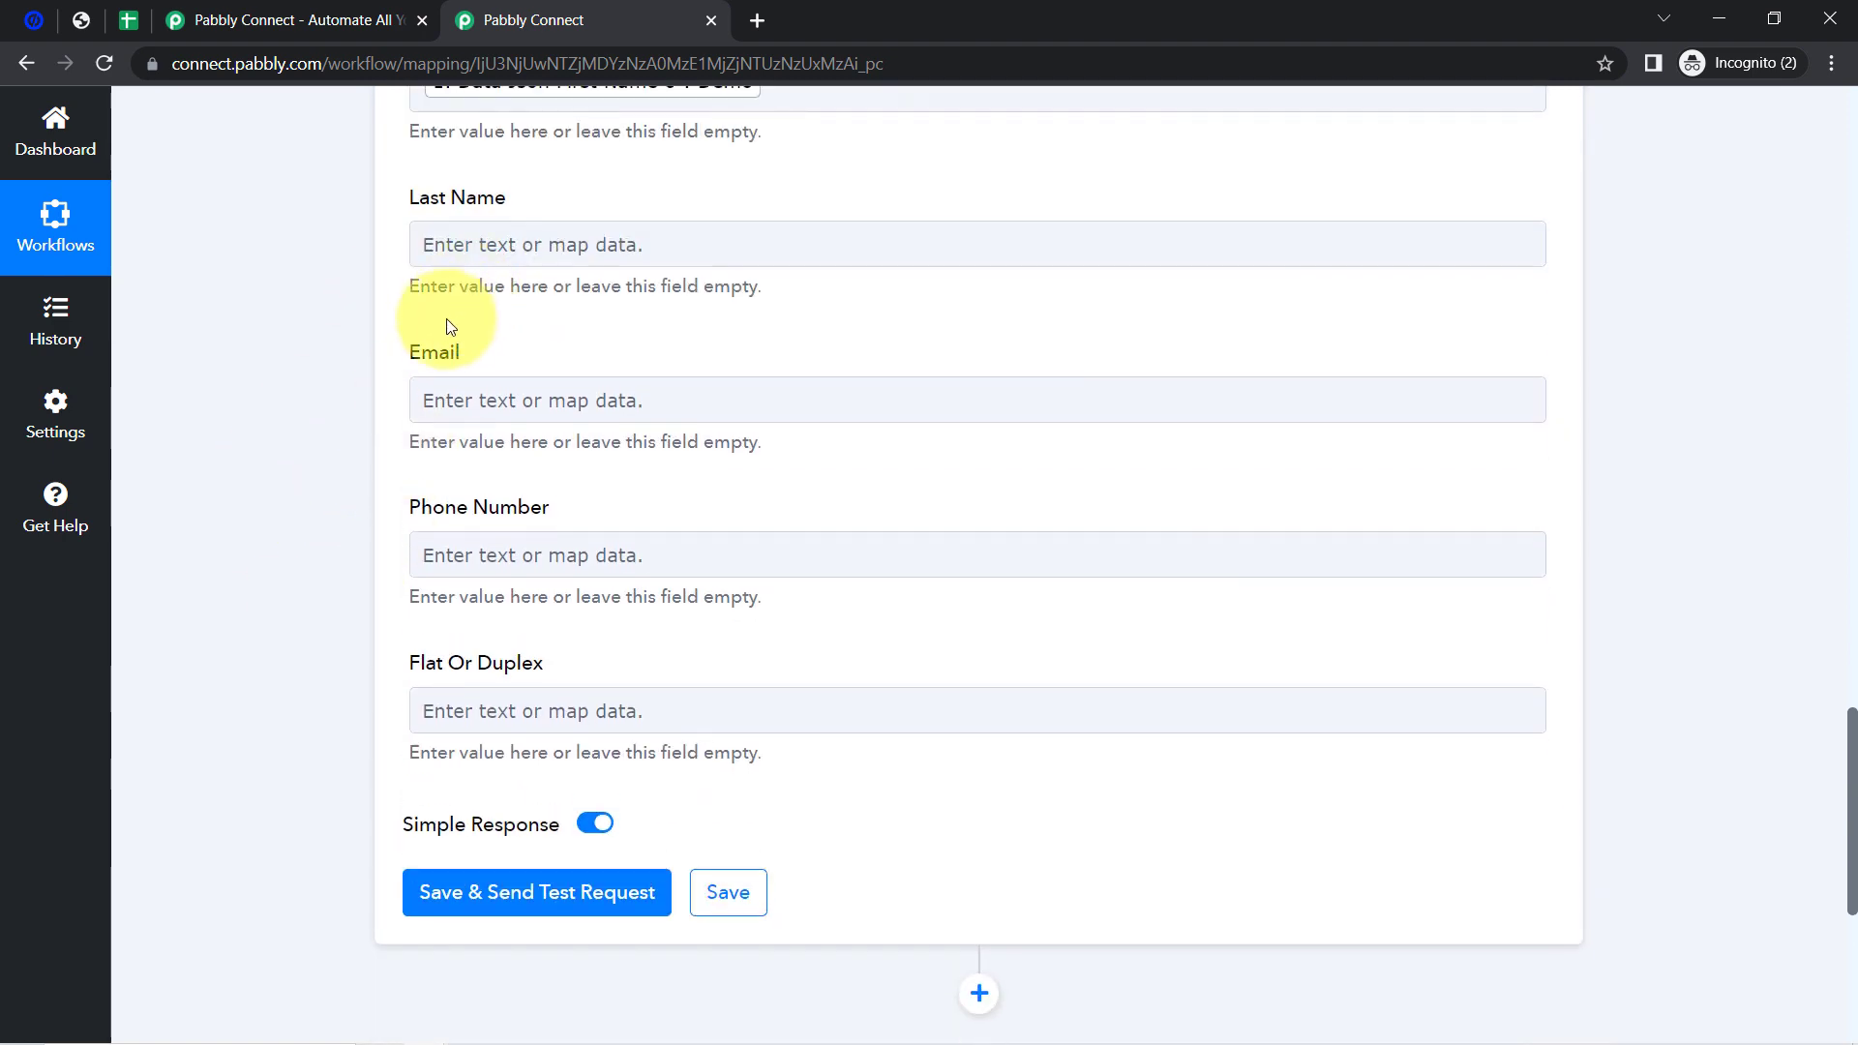
left_click(463, 253)
left_click(527, 431)
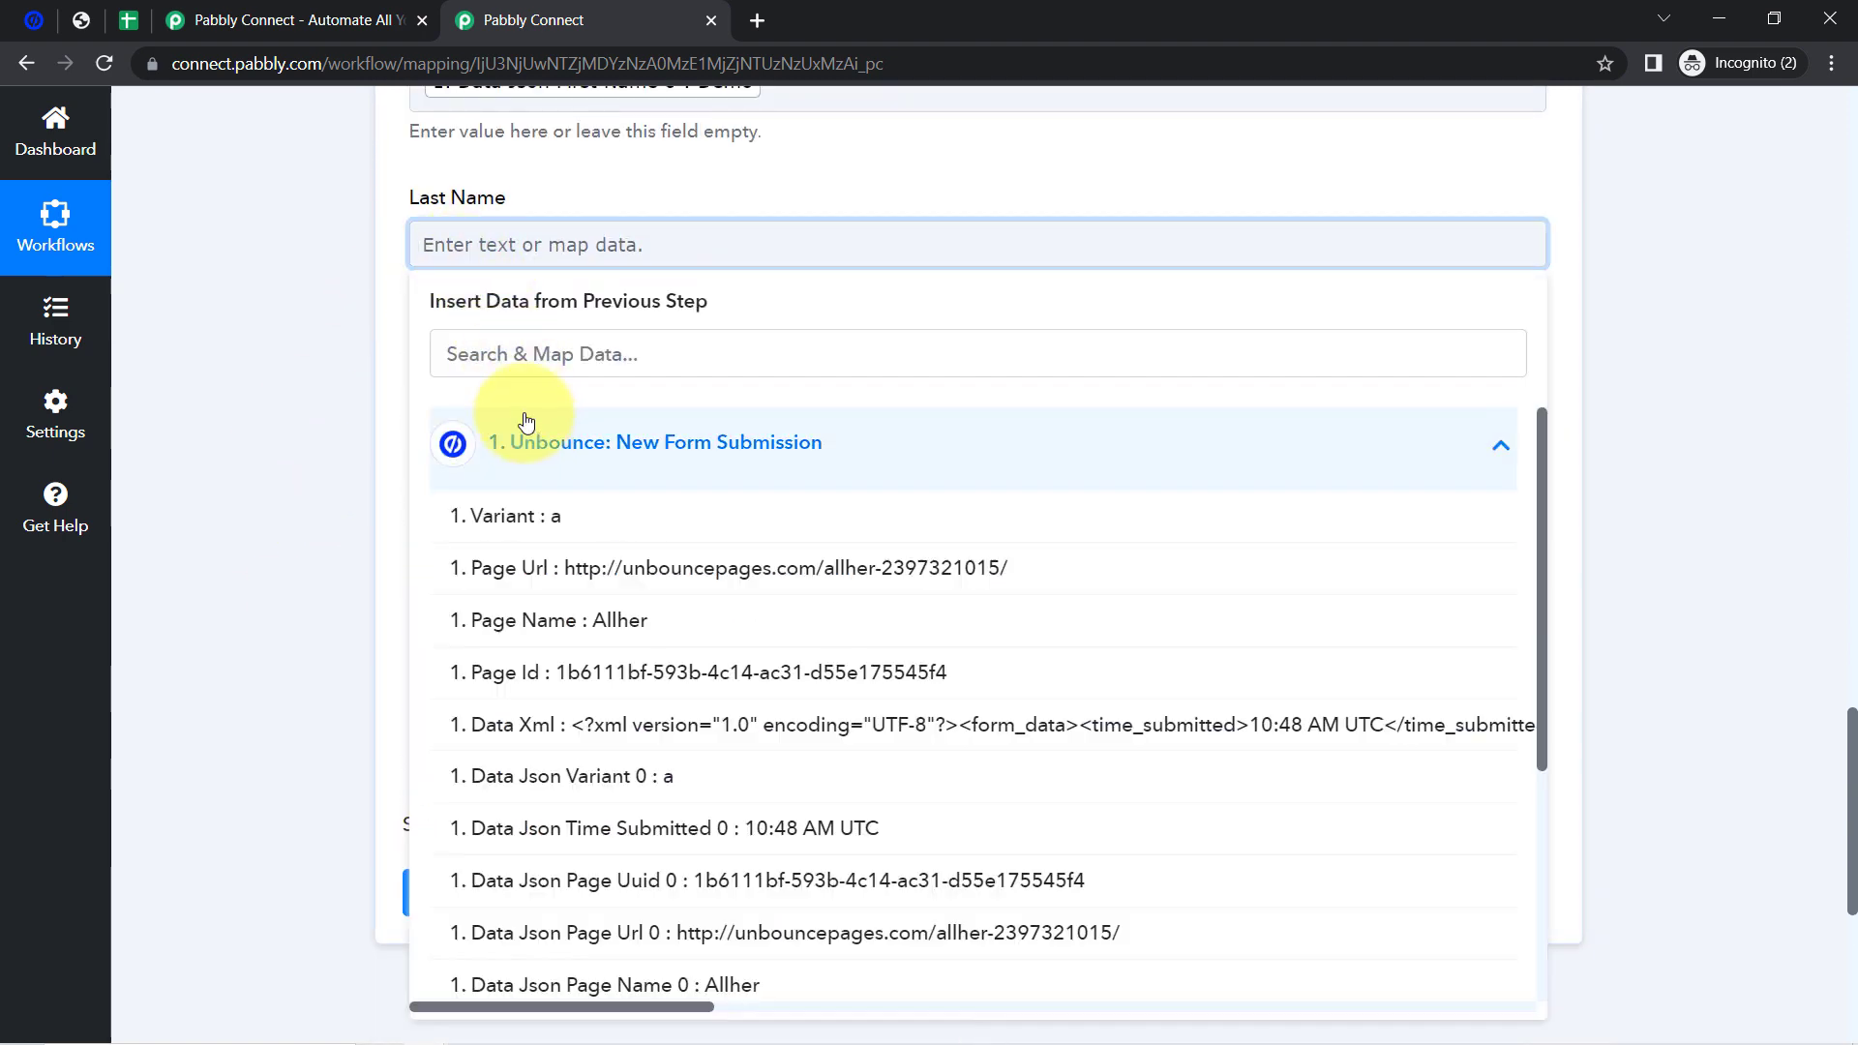
left_click(475, 344)
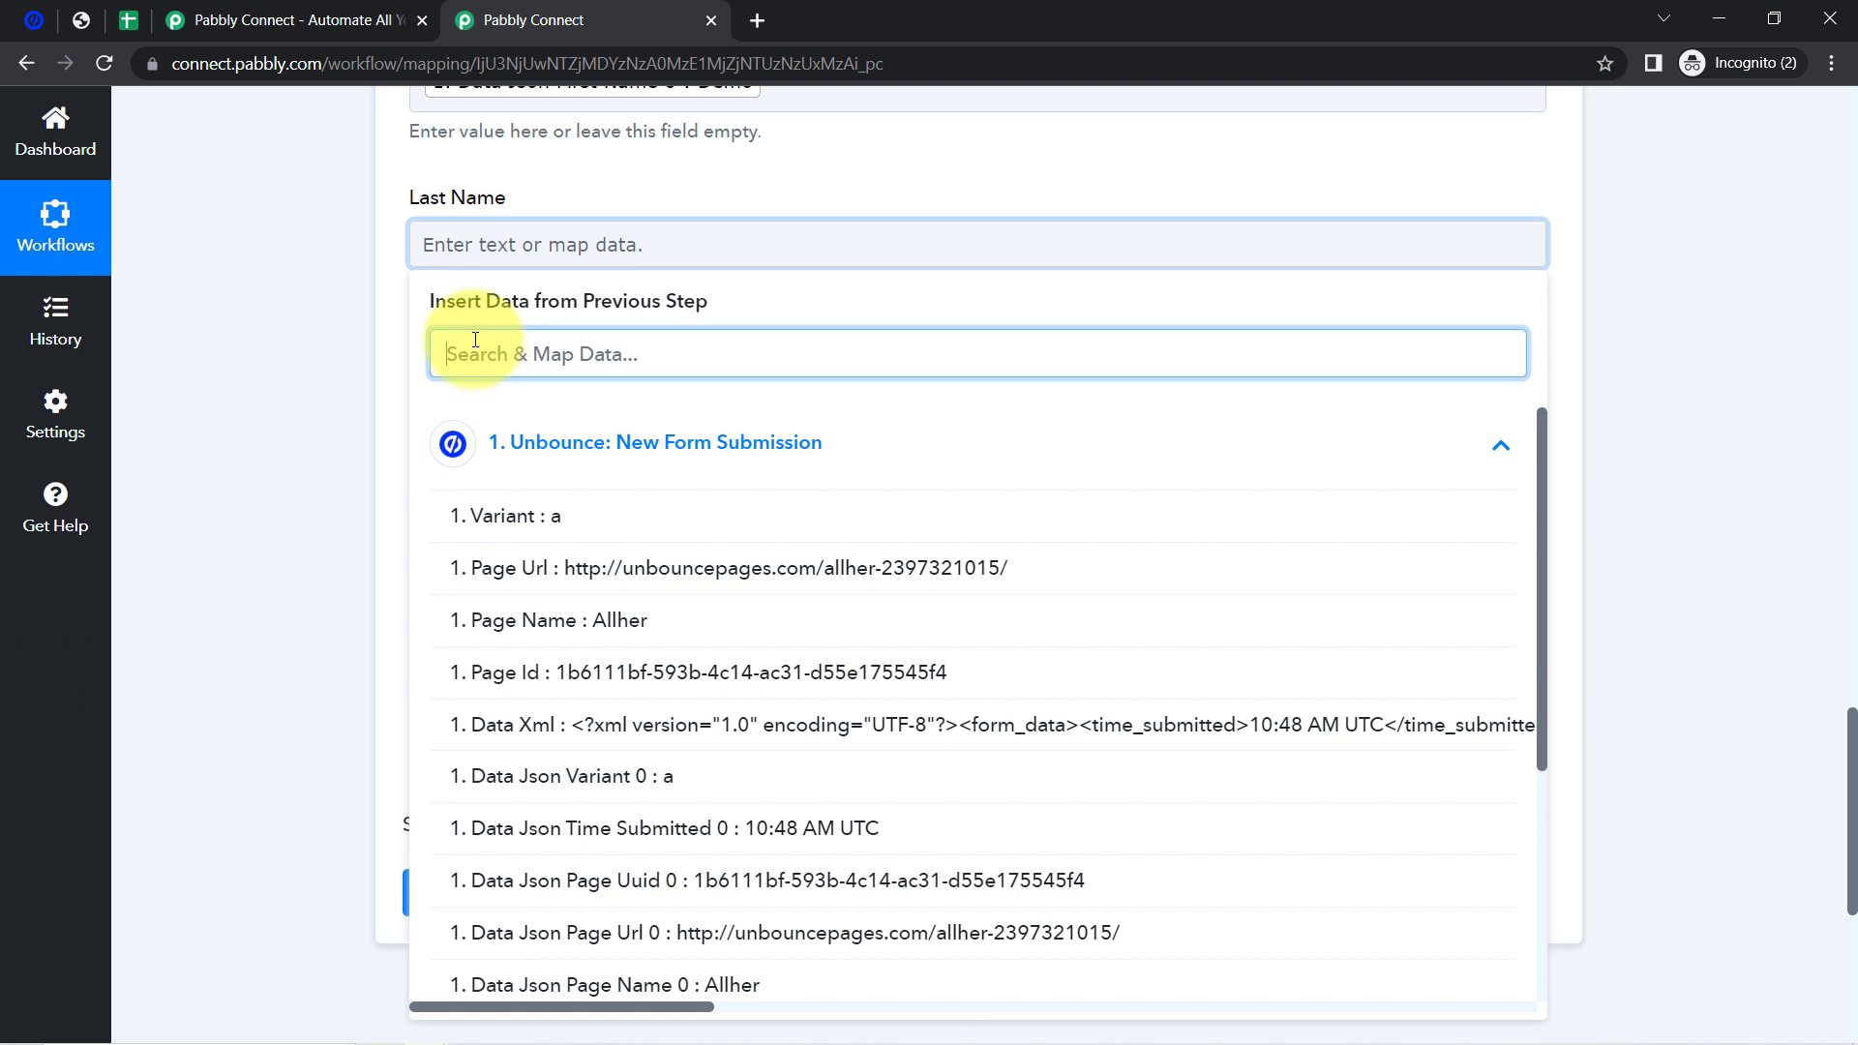
type("user")
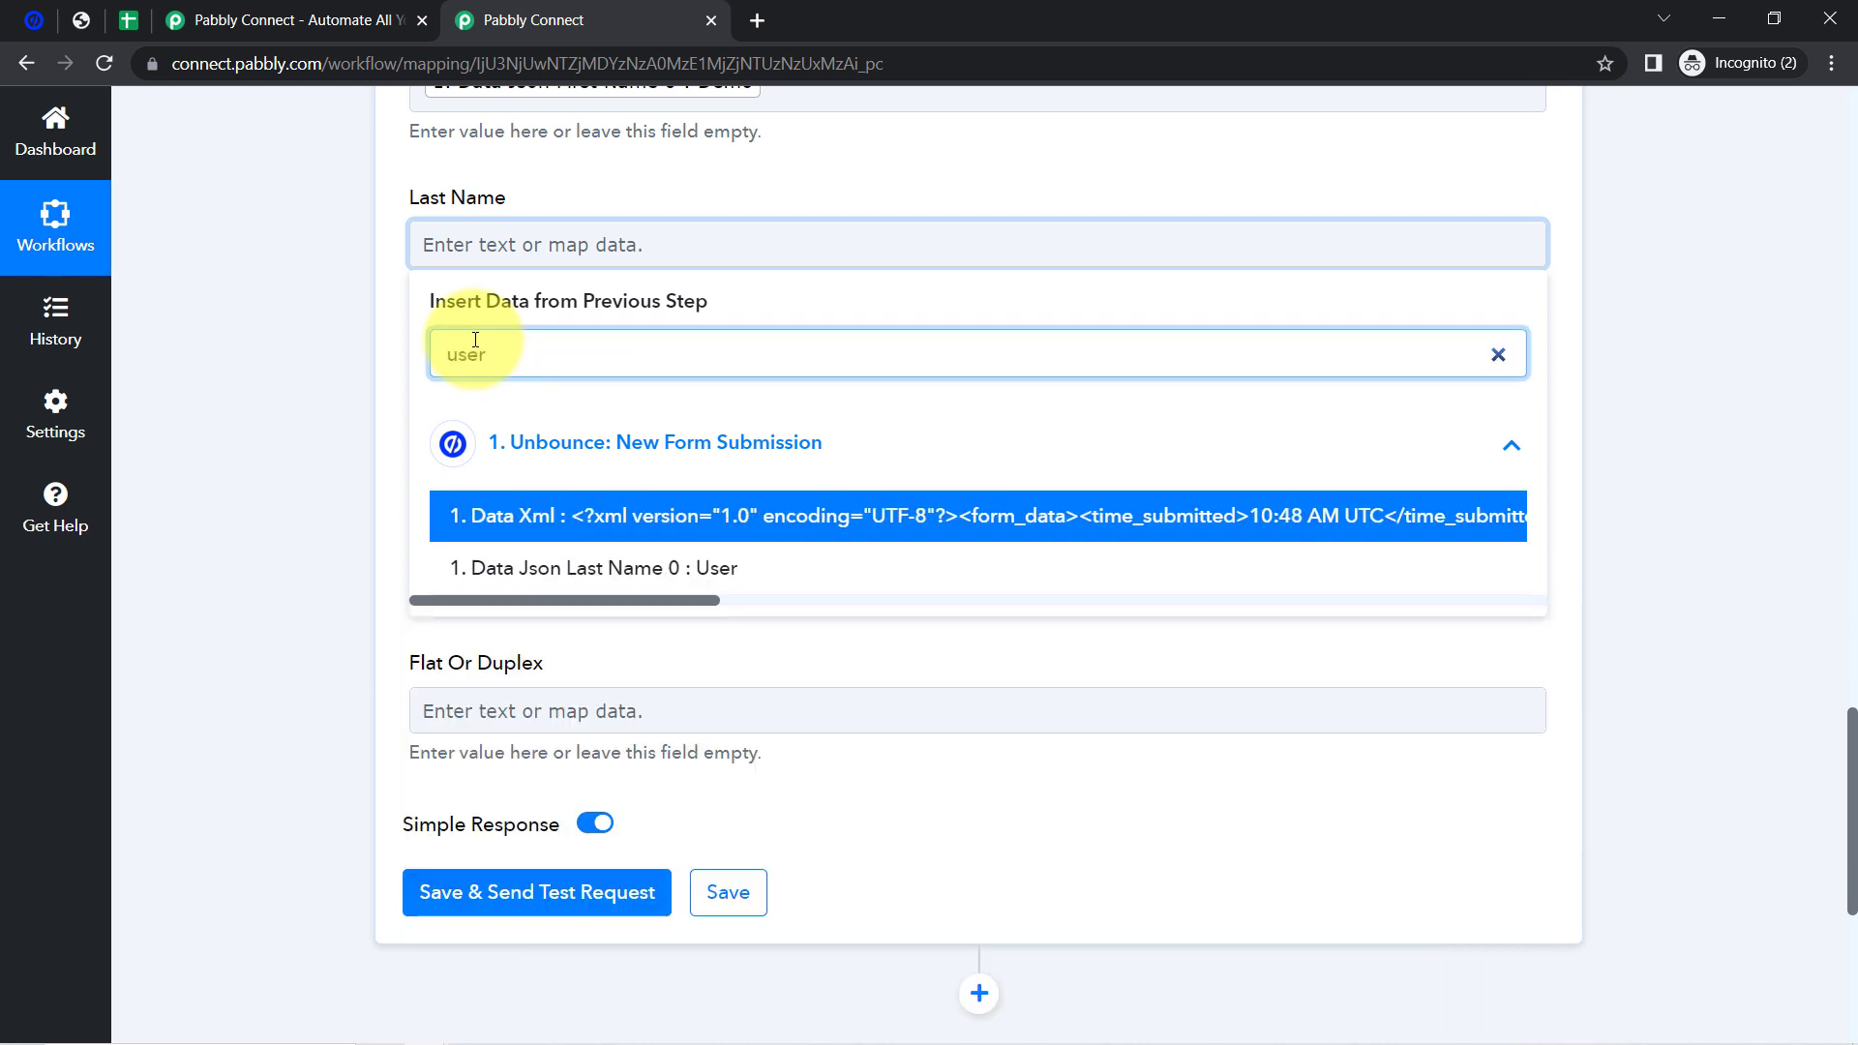
left_click(548, 570)
left_click(328, 412)
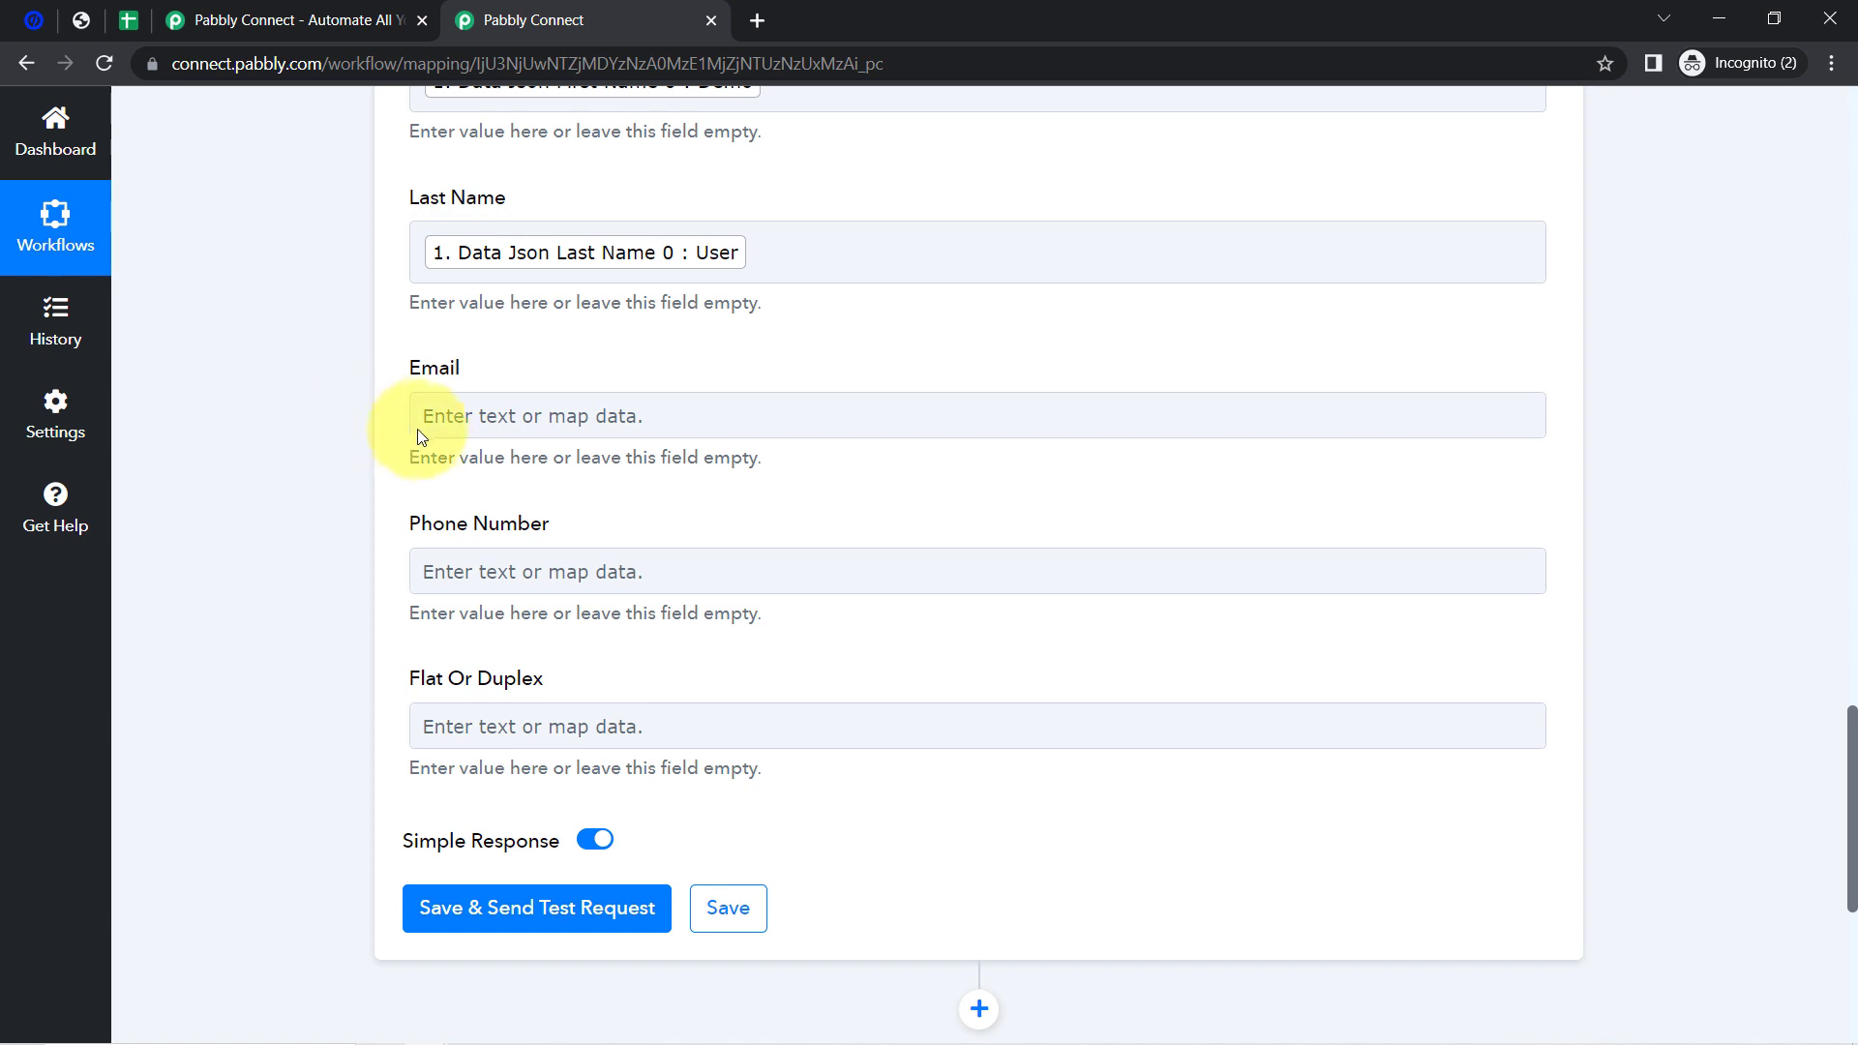
- Search the Unbounce submission data for "@" and map Data Json Email 0 to the Email field
left_click(451, 418)
left_click(462, 522)
type("@")
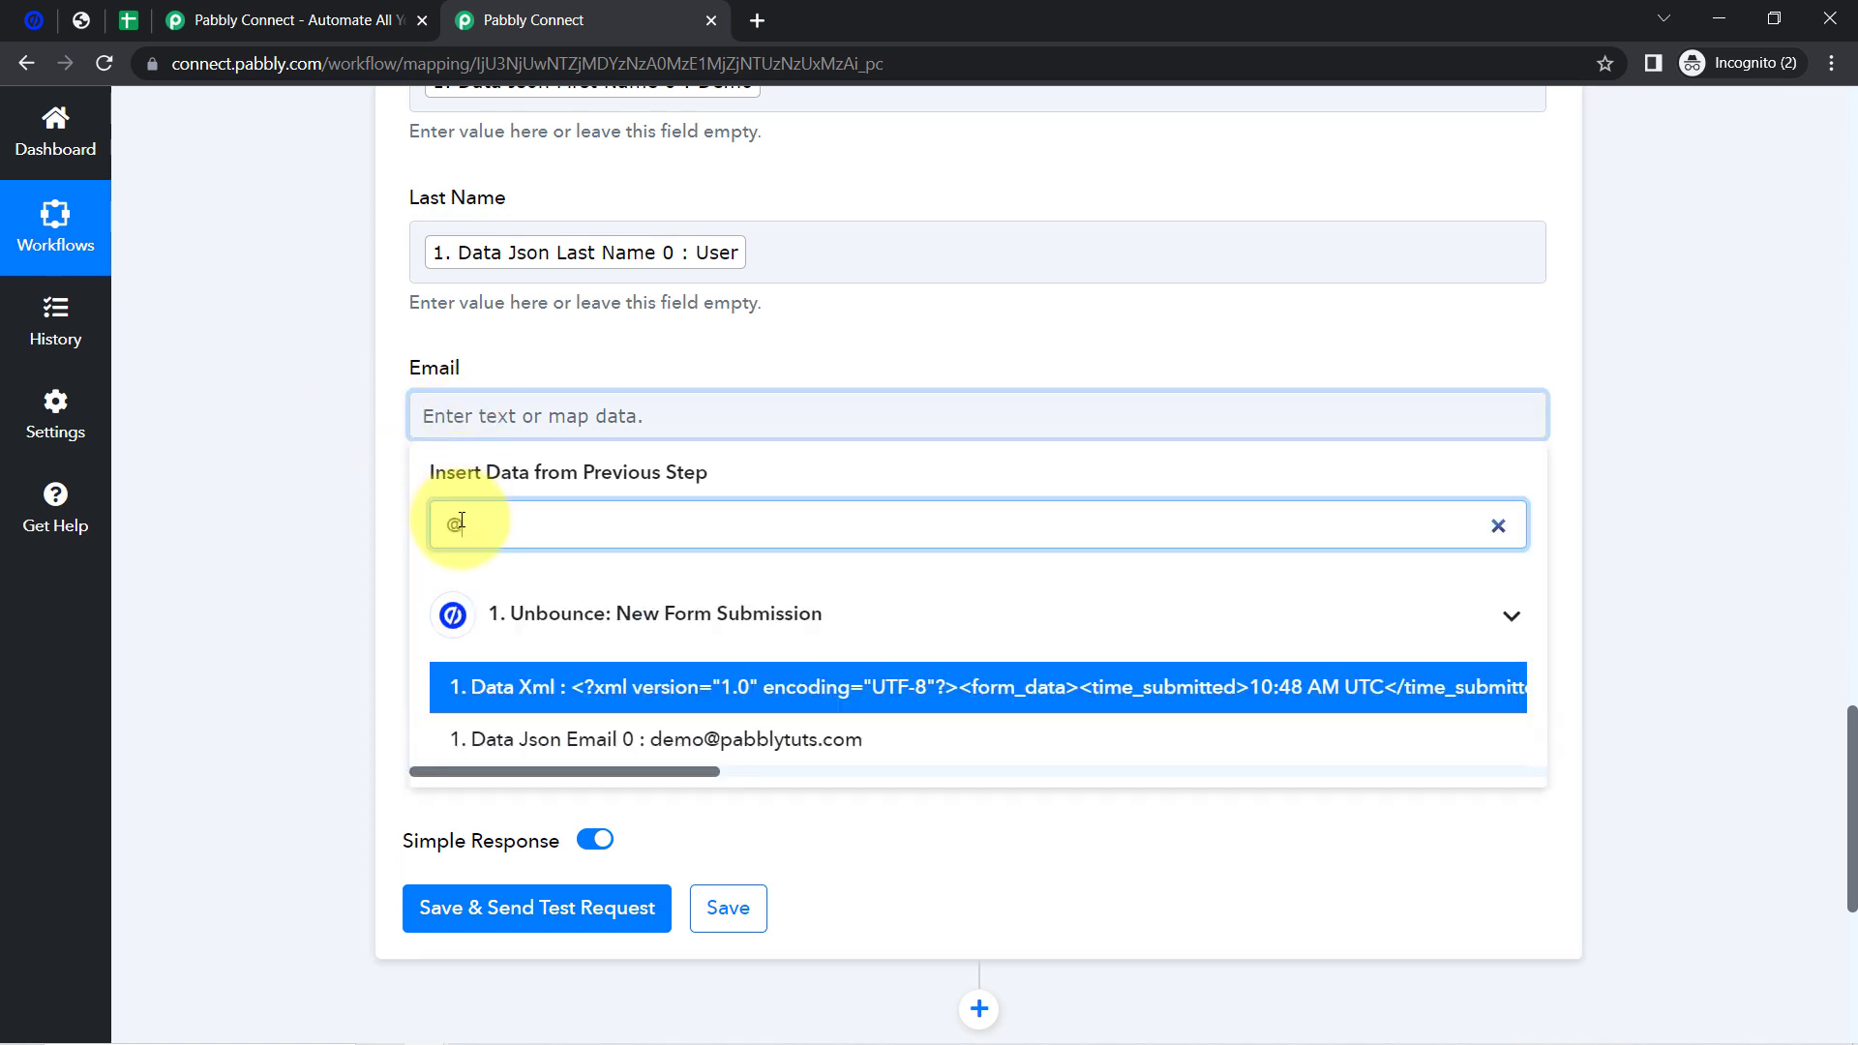
left_click(685, 740)
left_click(351, 530)
- Map Data Json Mobile Number 0 from the Unbounce form submission to the Phone Number field
scroll(346, 532, "down", 2)
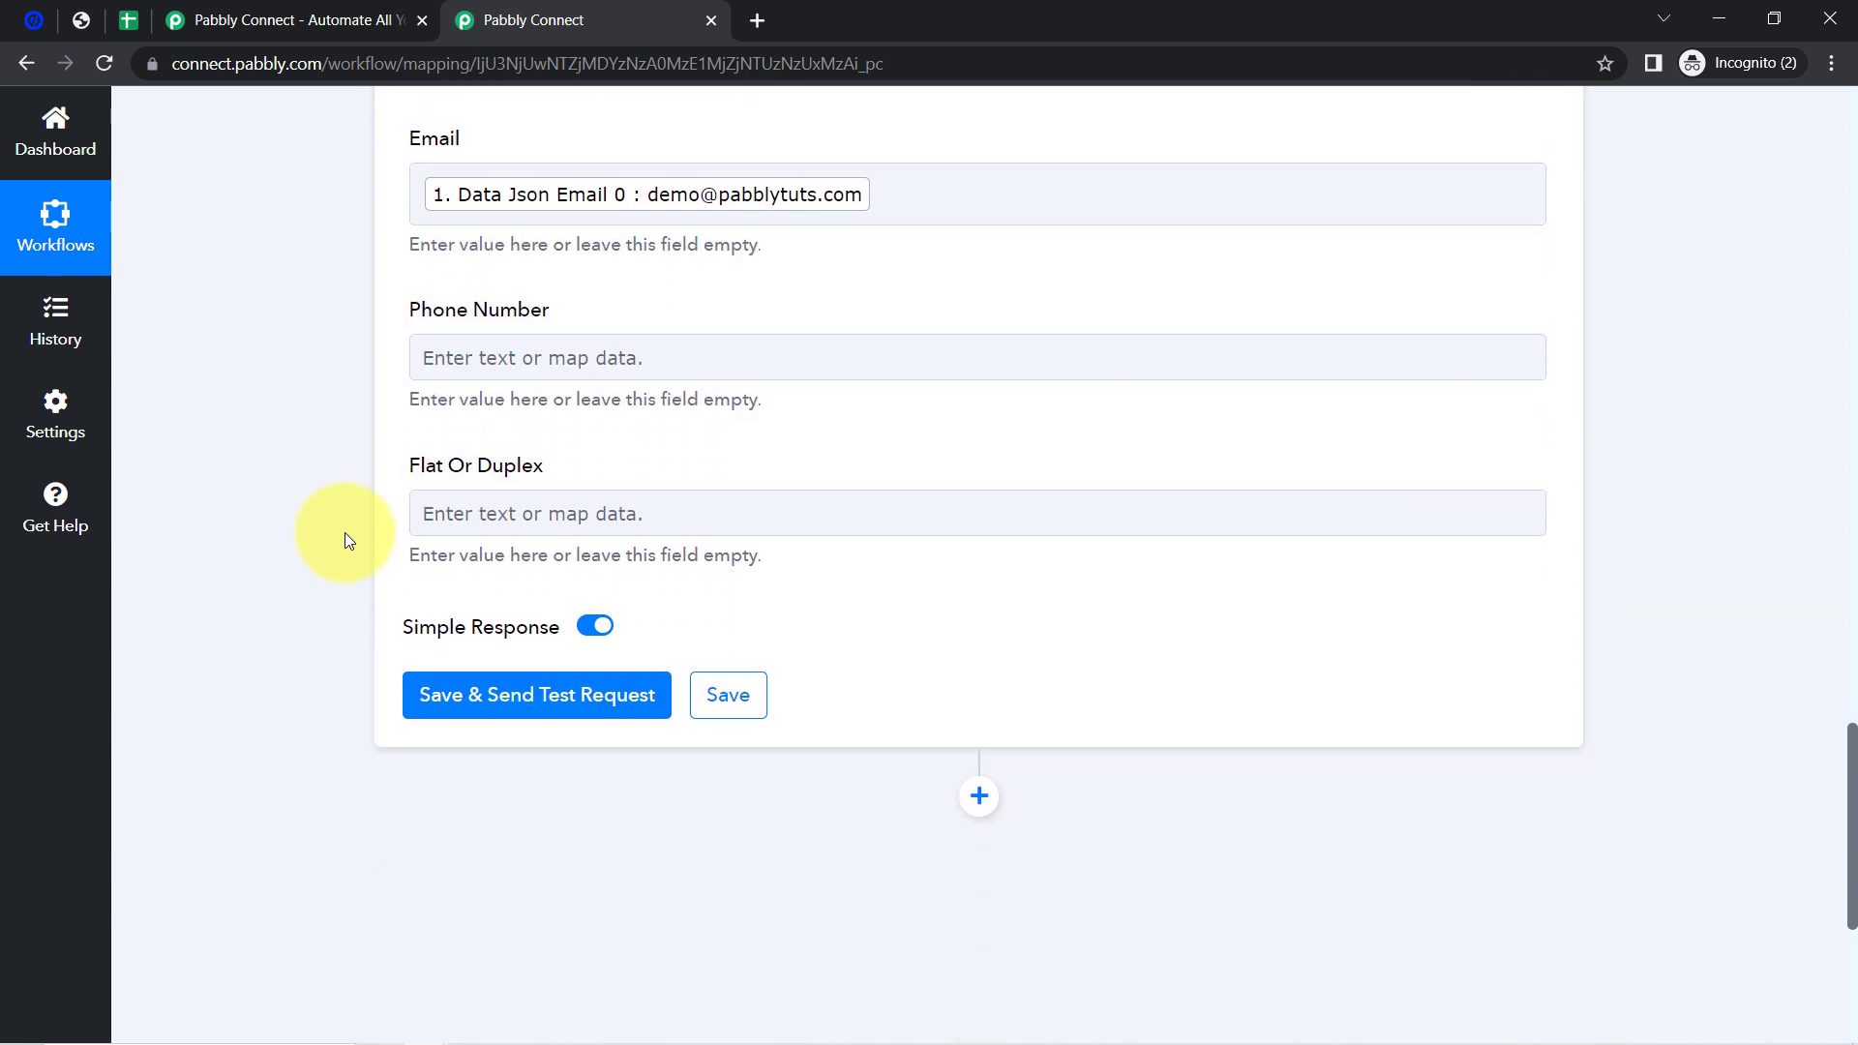
left_click(431, 343)
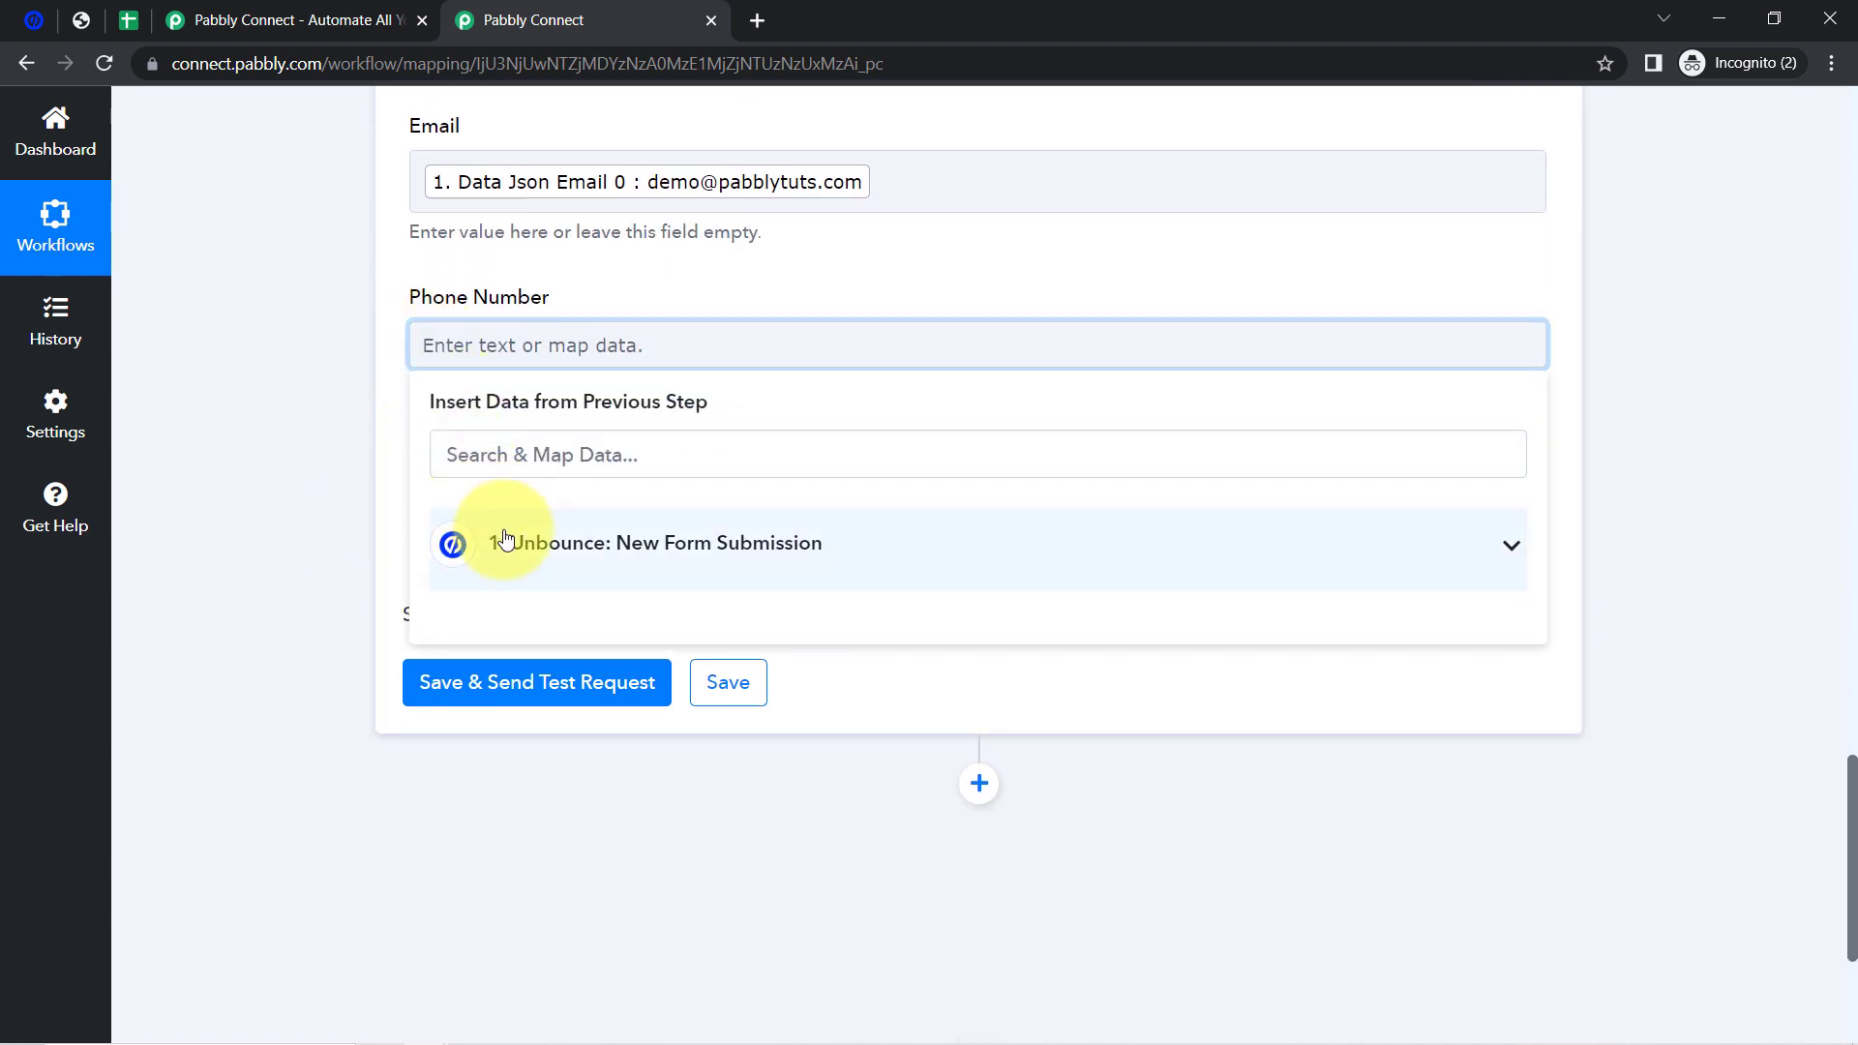
left_click(505, 539)
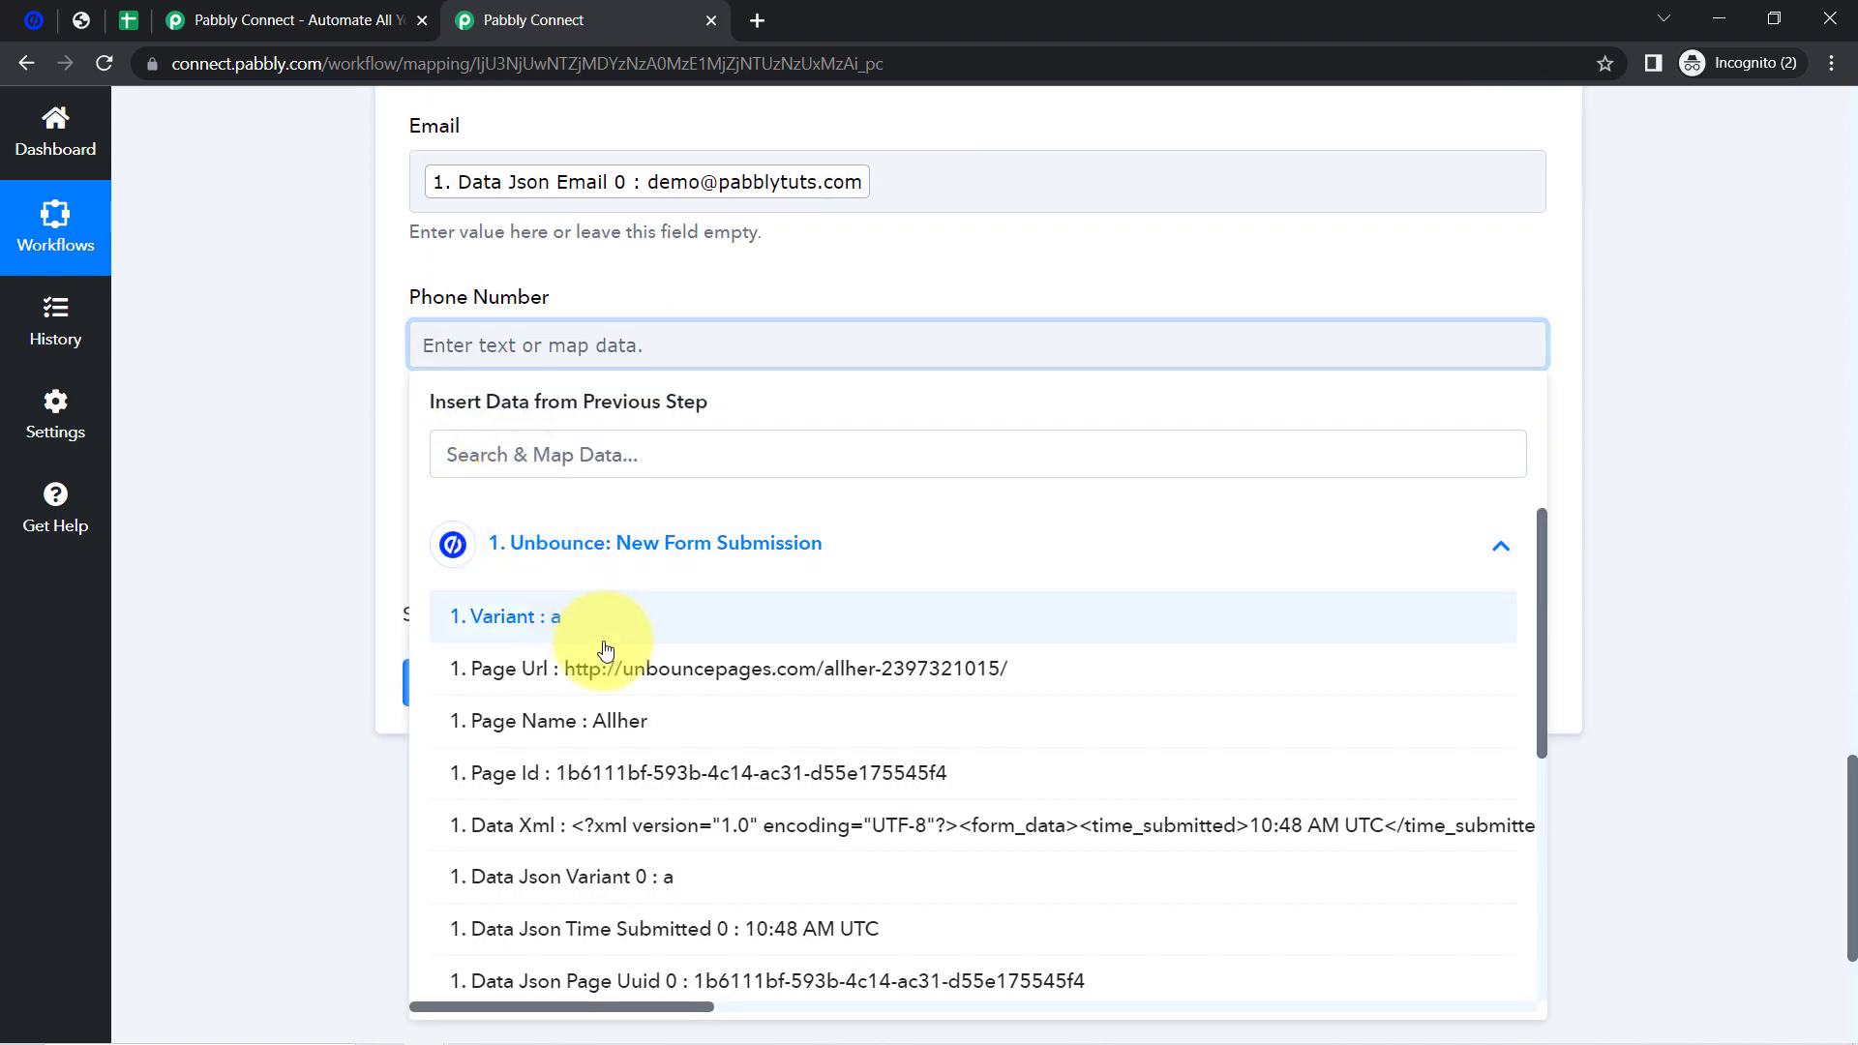
scroll(721, 711, "down", 2)
scroll(717, 697, "down", 5)
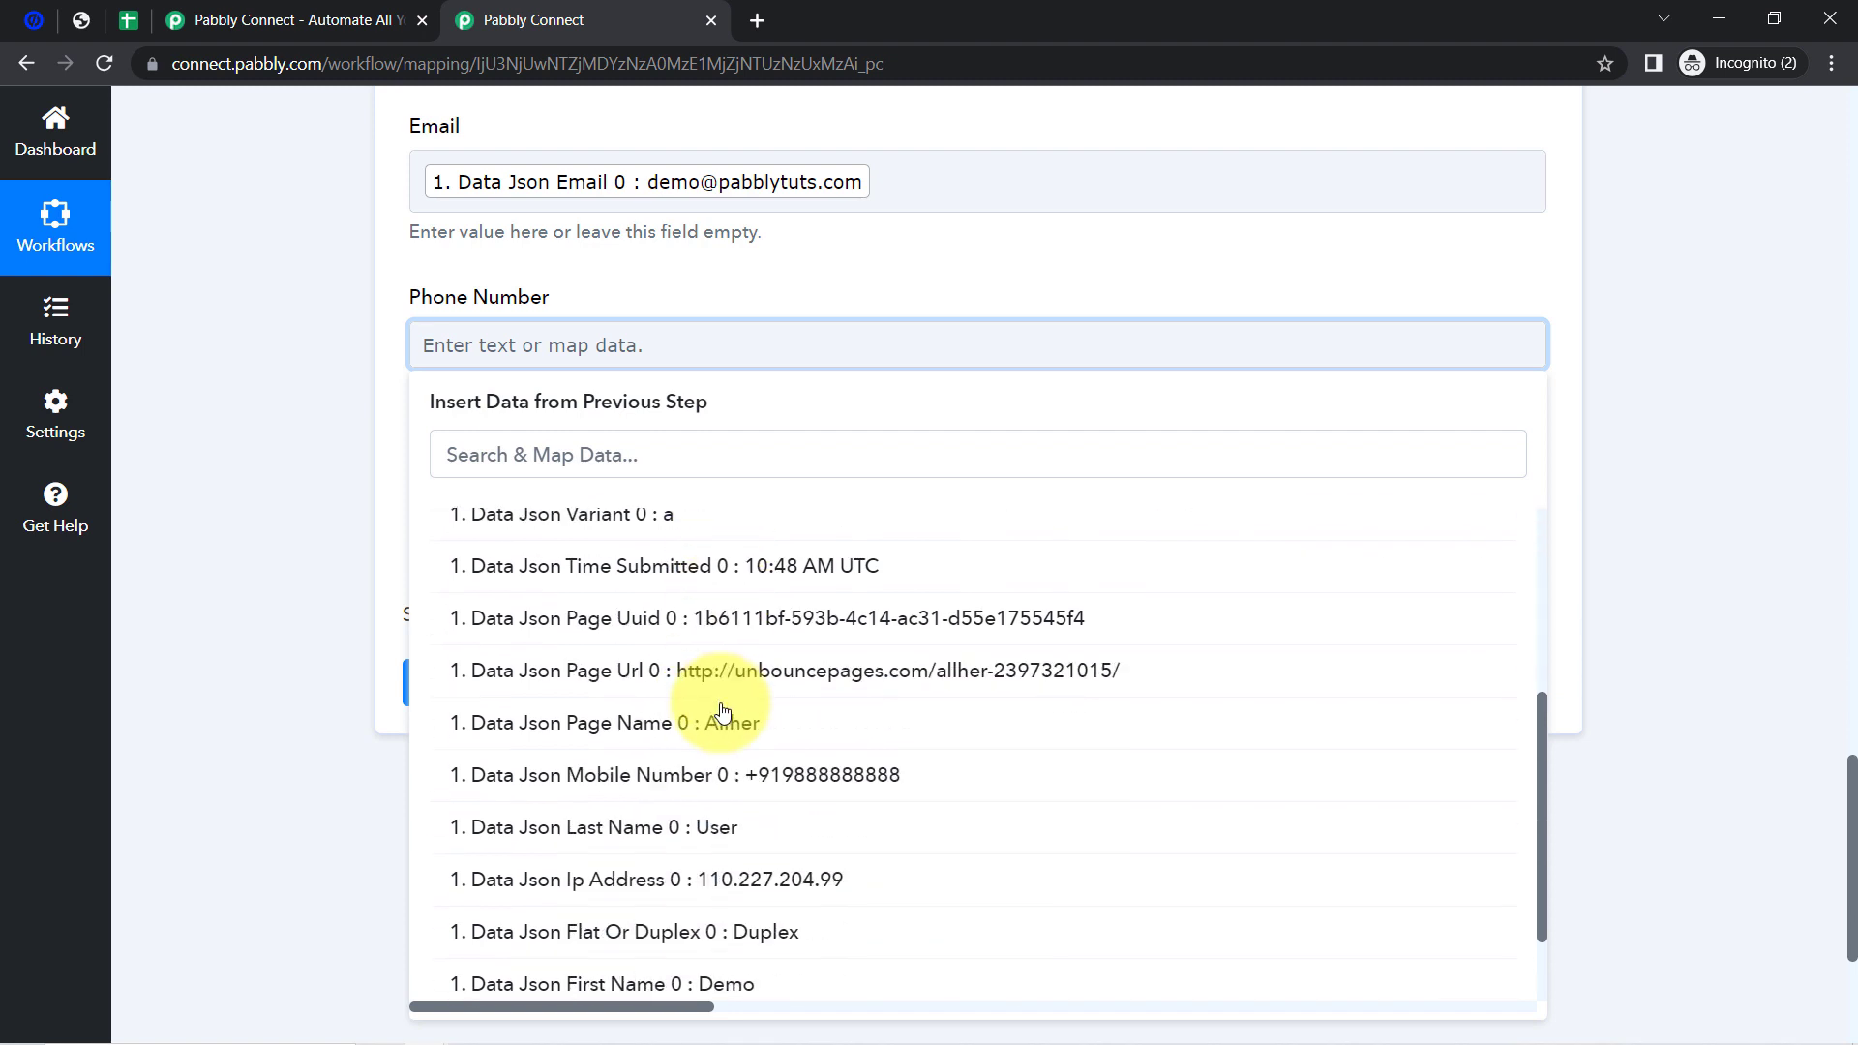
left_click(684, 670)
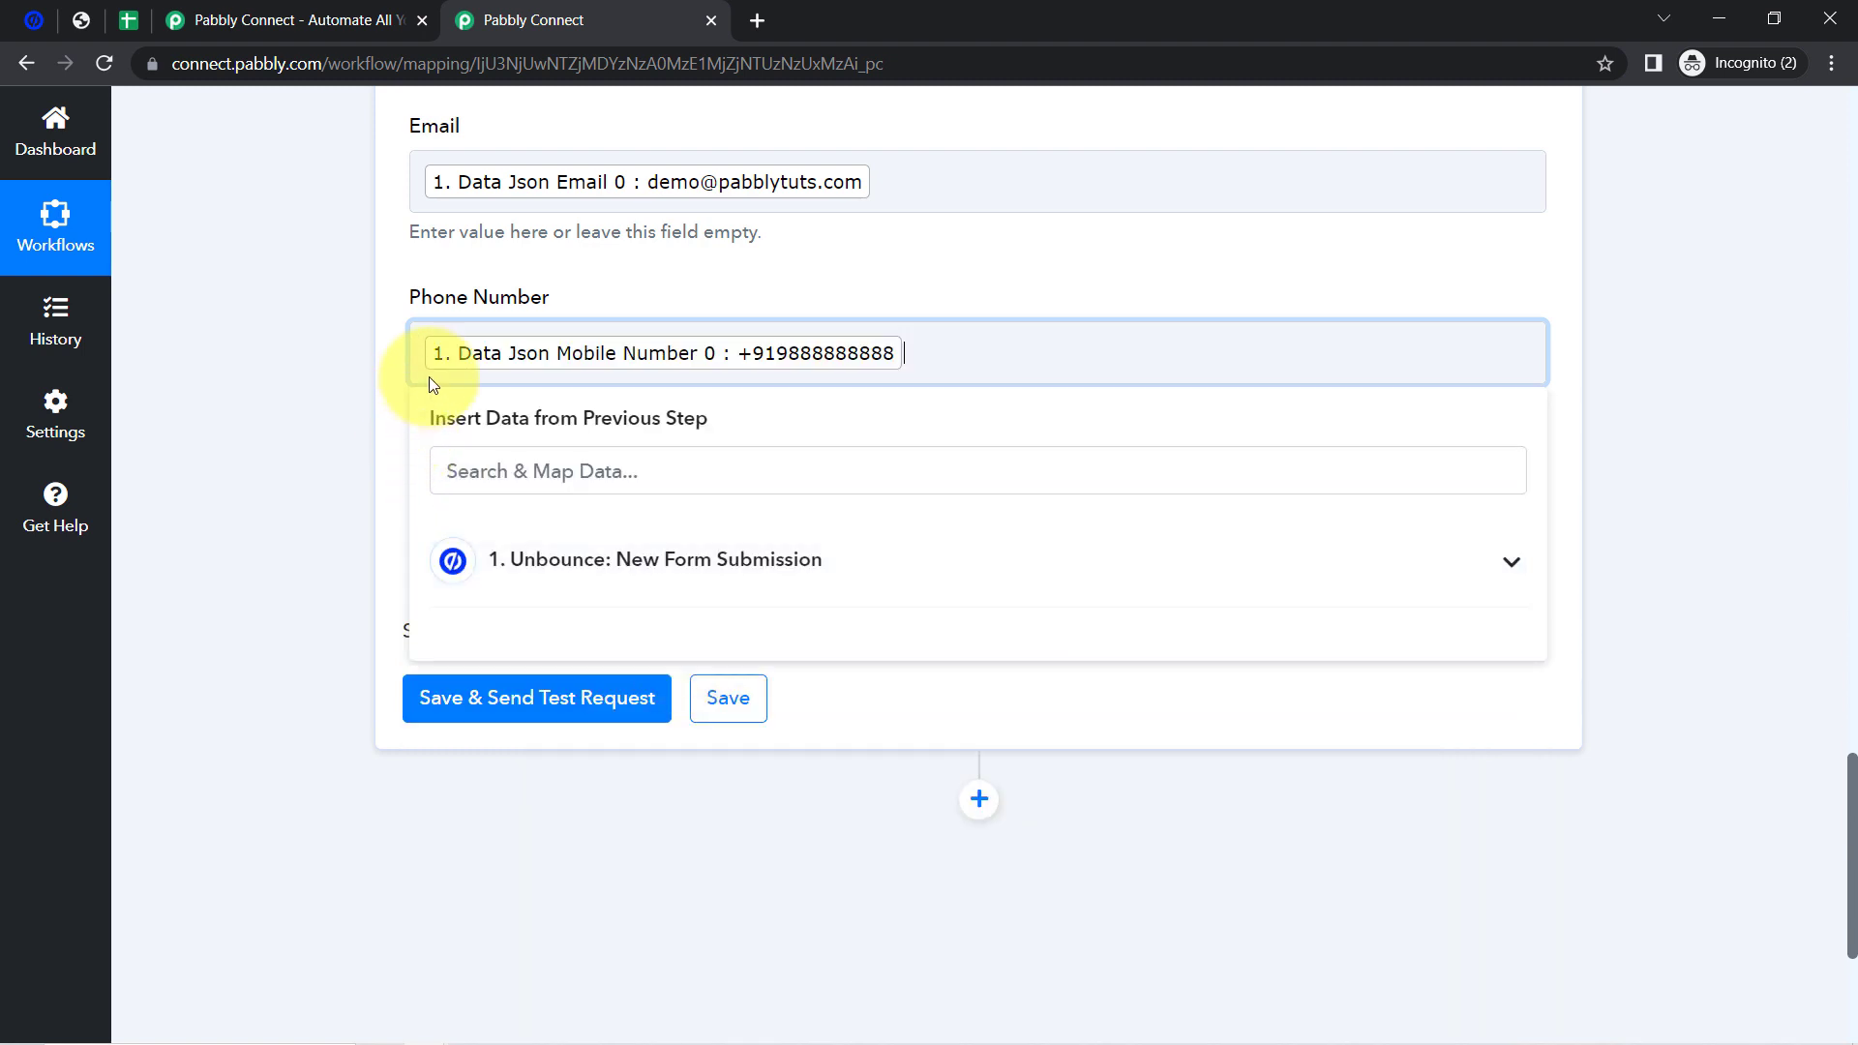
left_click(254, 453)
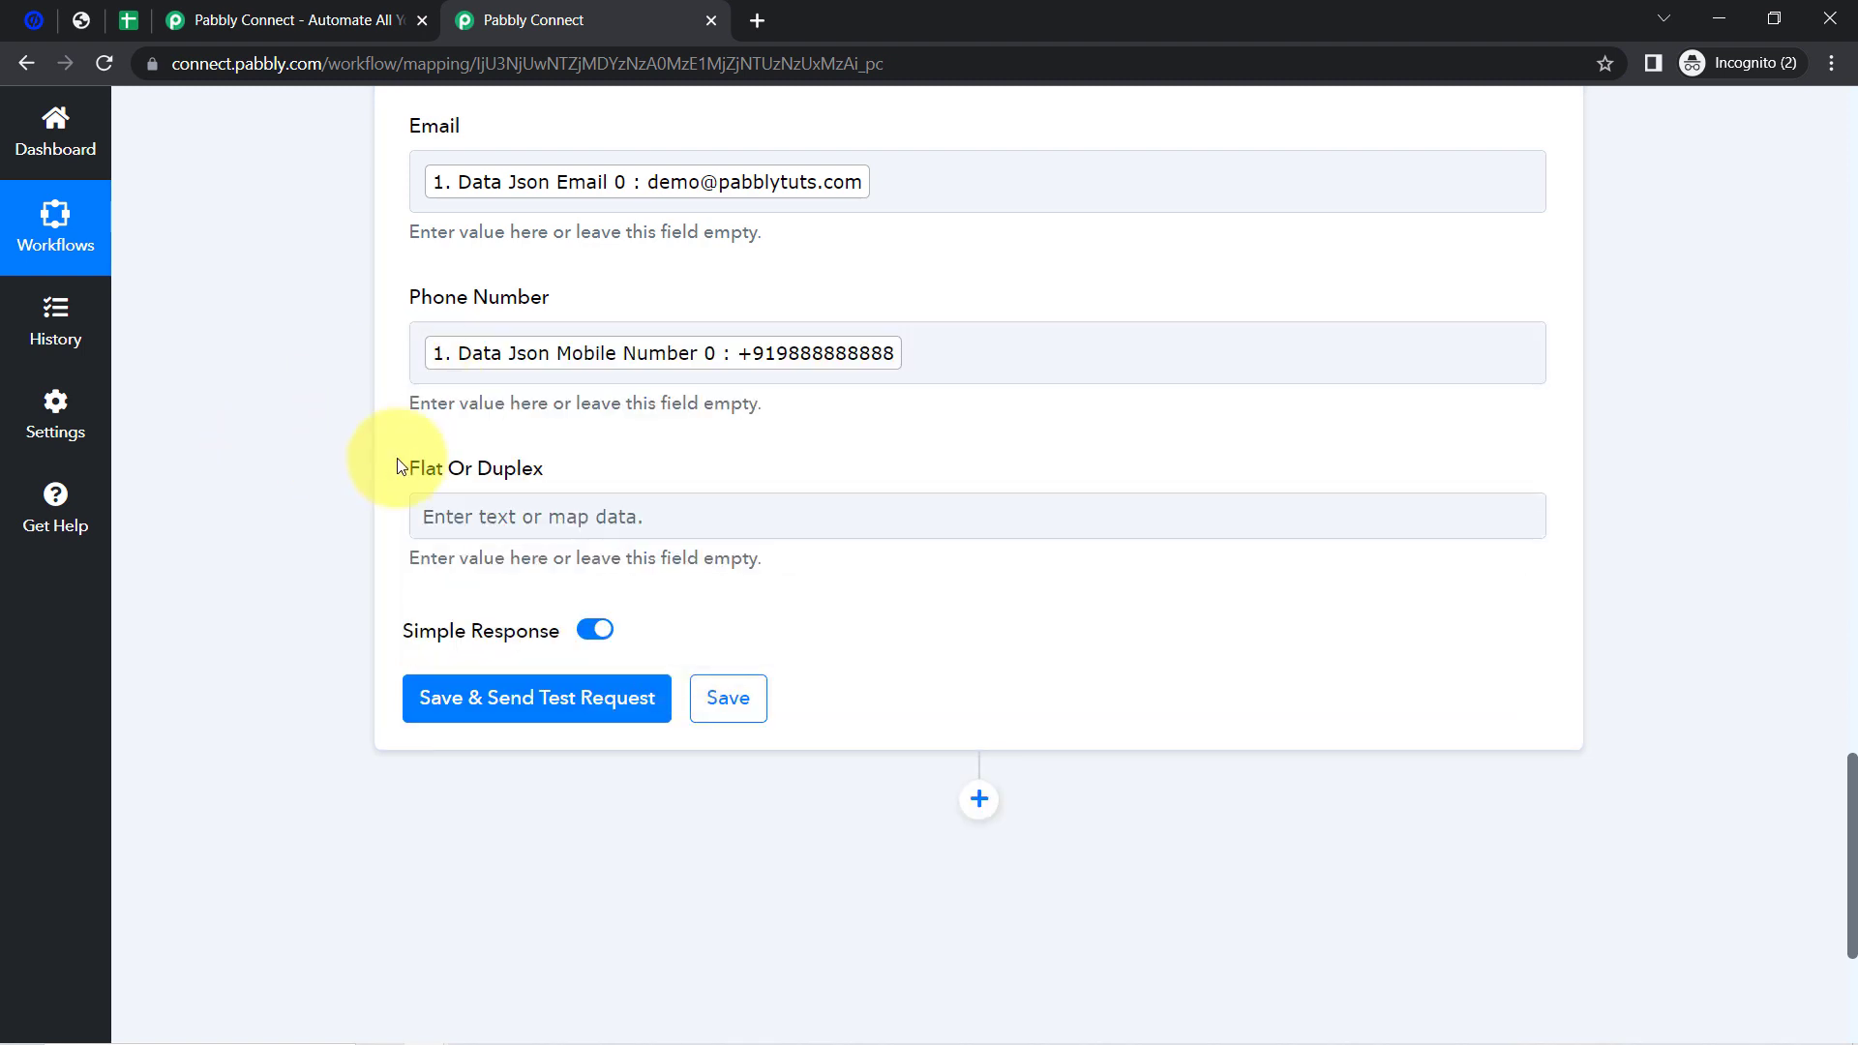
- Clear any trial text from the Flat Or Duplex field and map Data Json Flat Or Duplex 0 from the Unbounce form submission to it
left_click(466, 521)
type("dfvdfv")
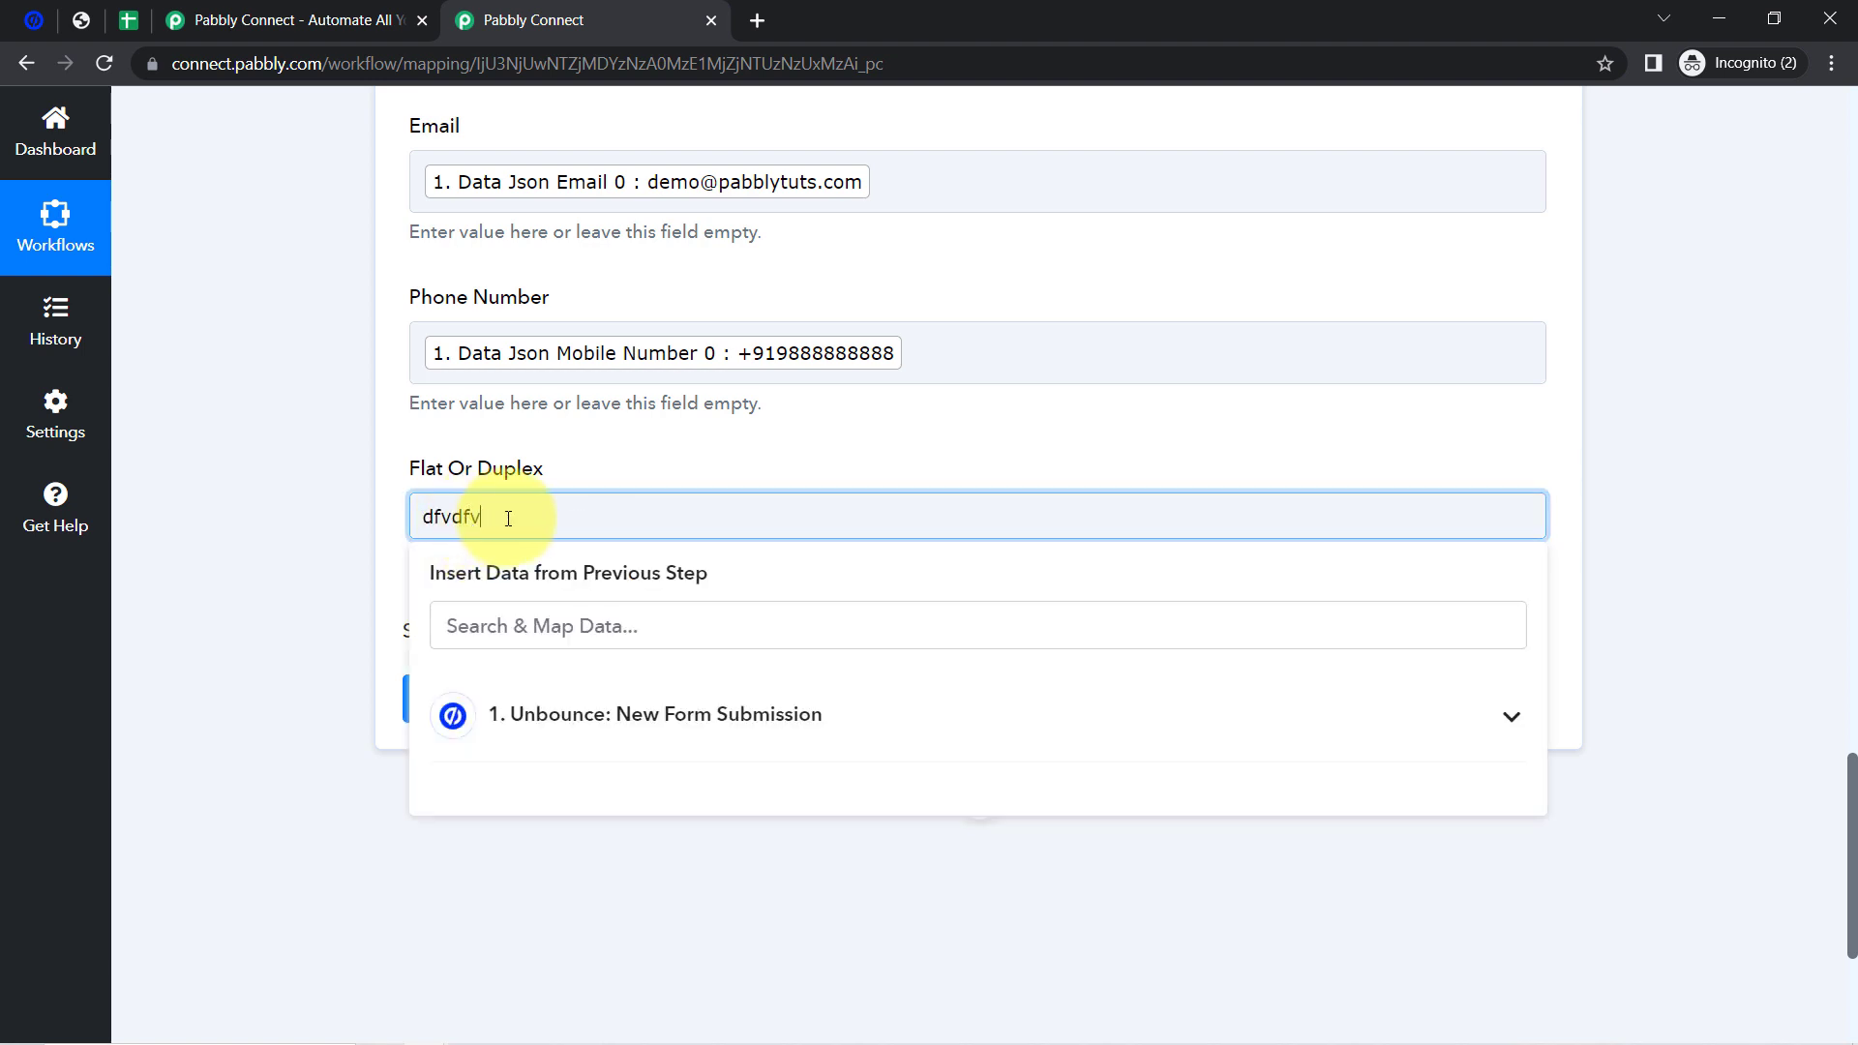
left_click_drag(503, 516, 376, 517)
left_click(506, 714)
scroll(756, 823, "down", 3)
scroll(758, 834, "down", 3)
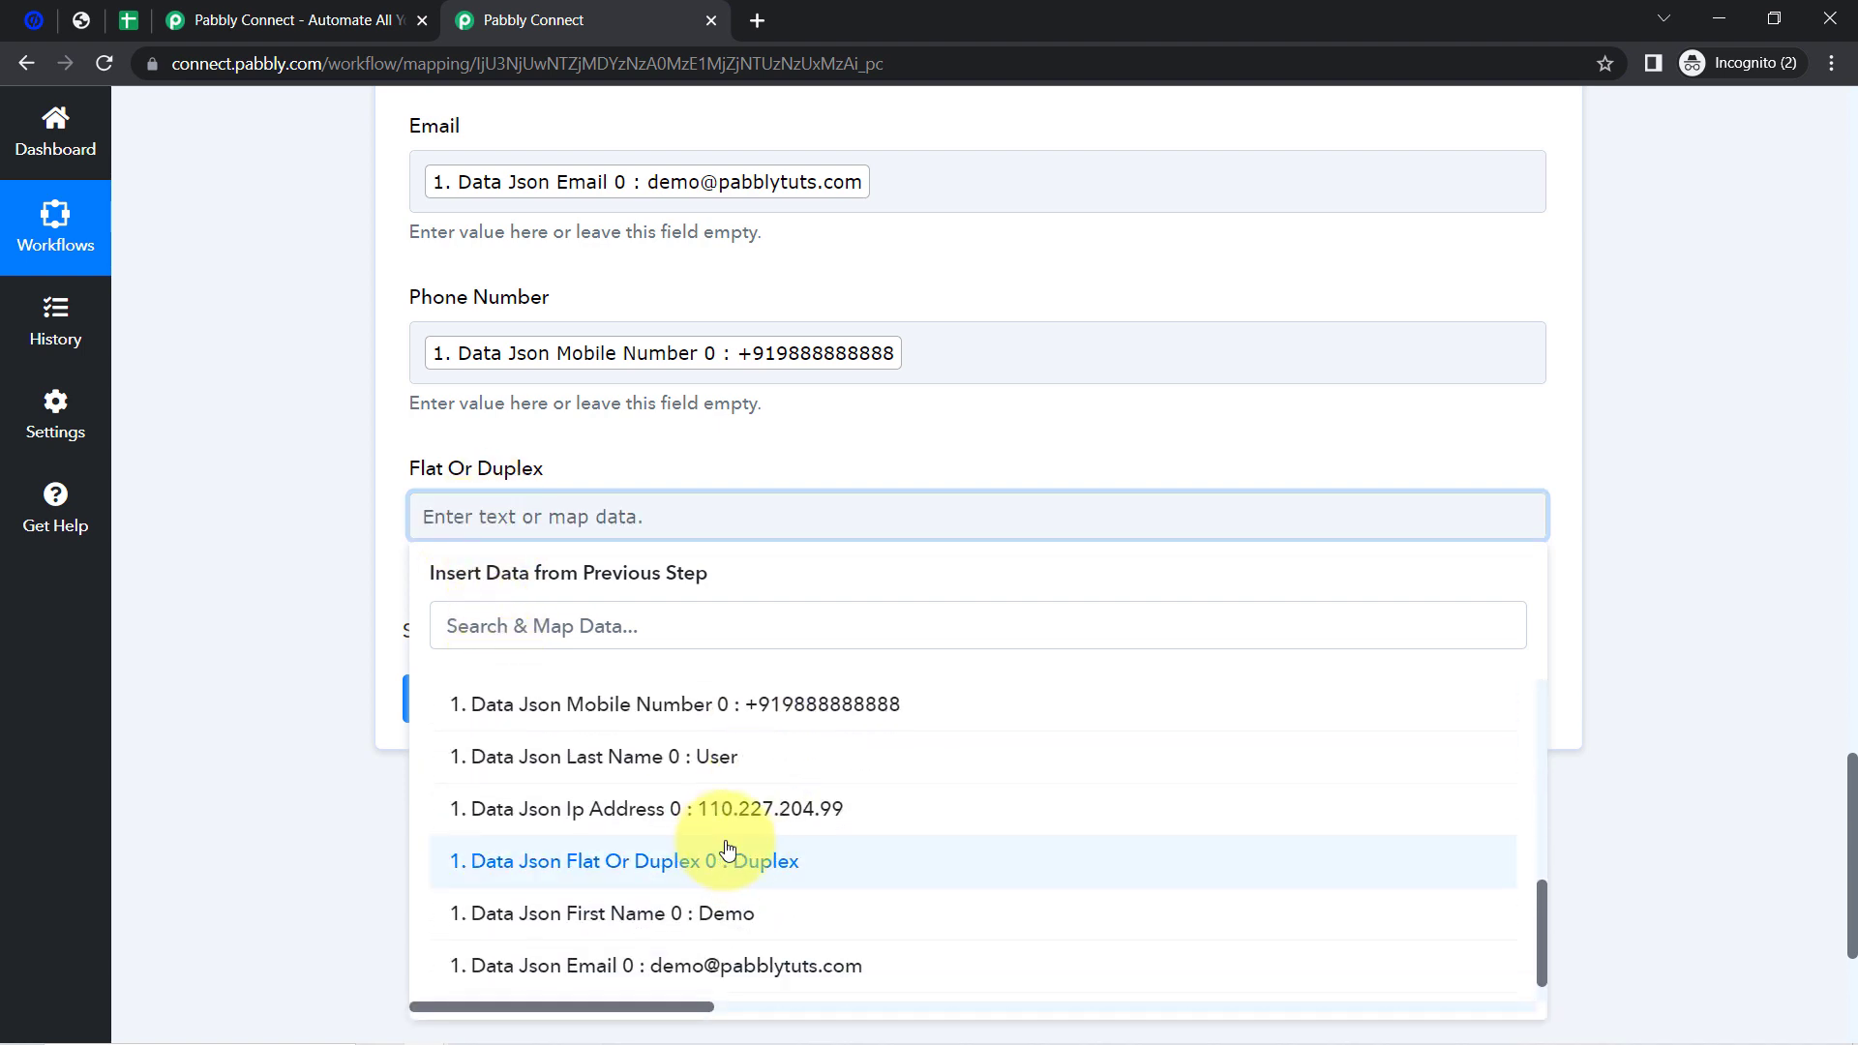
left_click(718, 848)
left_click(322, 469)
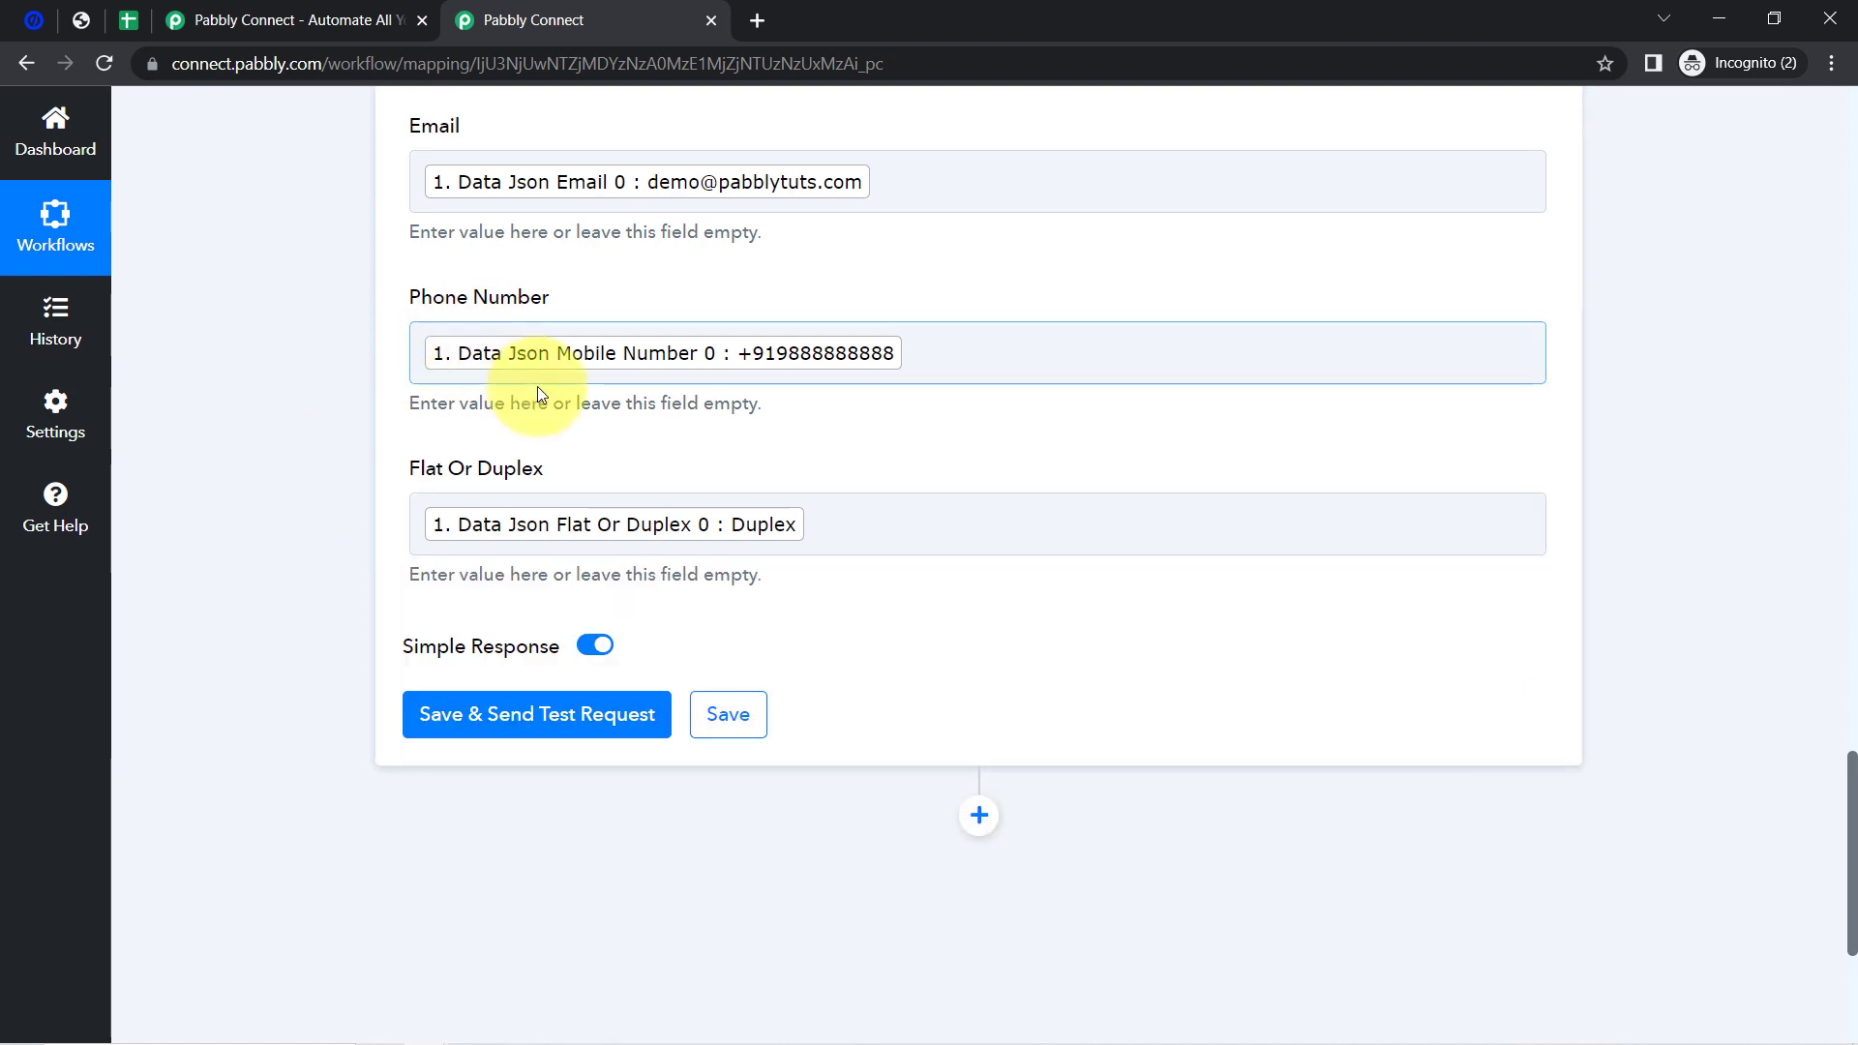
- Save the Google Sheets Add New Row action with a test request and review the response received
scroll(542, 392, "up", 3)
scroll(556, 417, "down", 5)
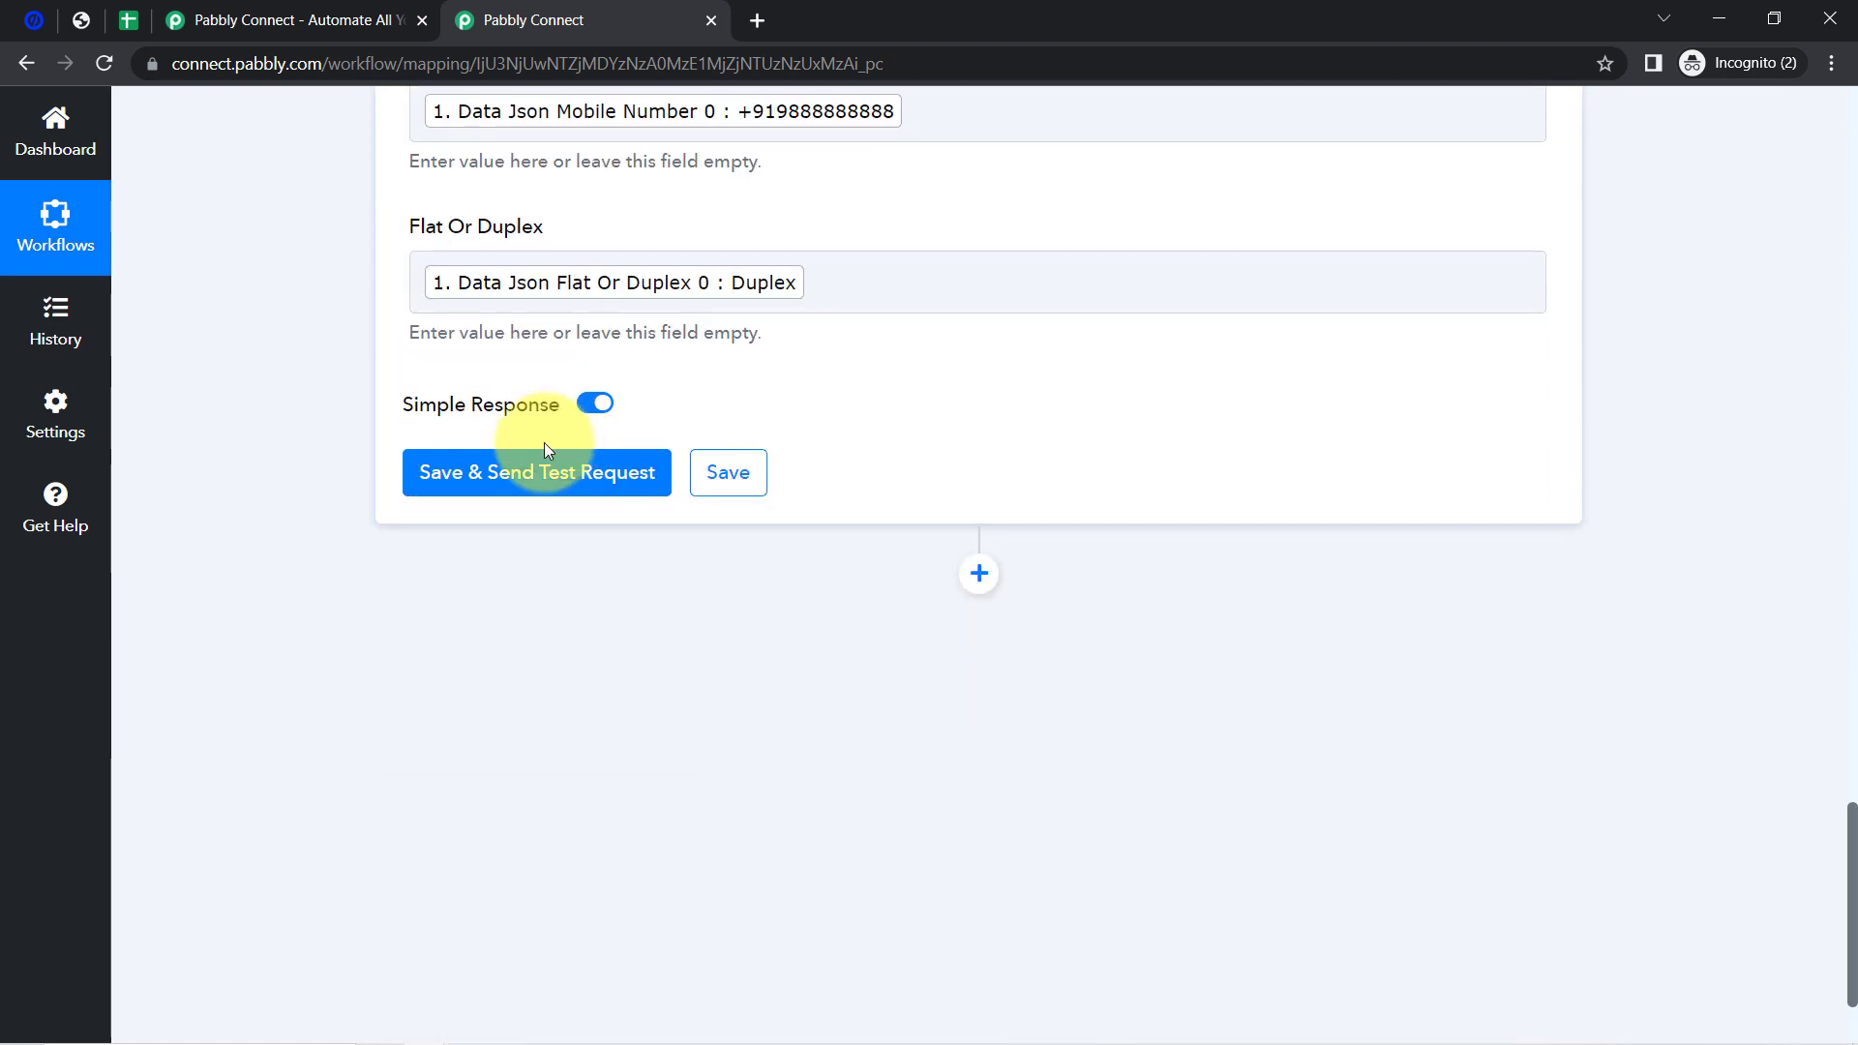
left_click(524, 474)
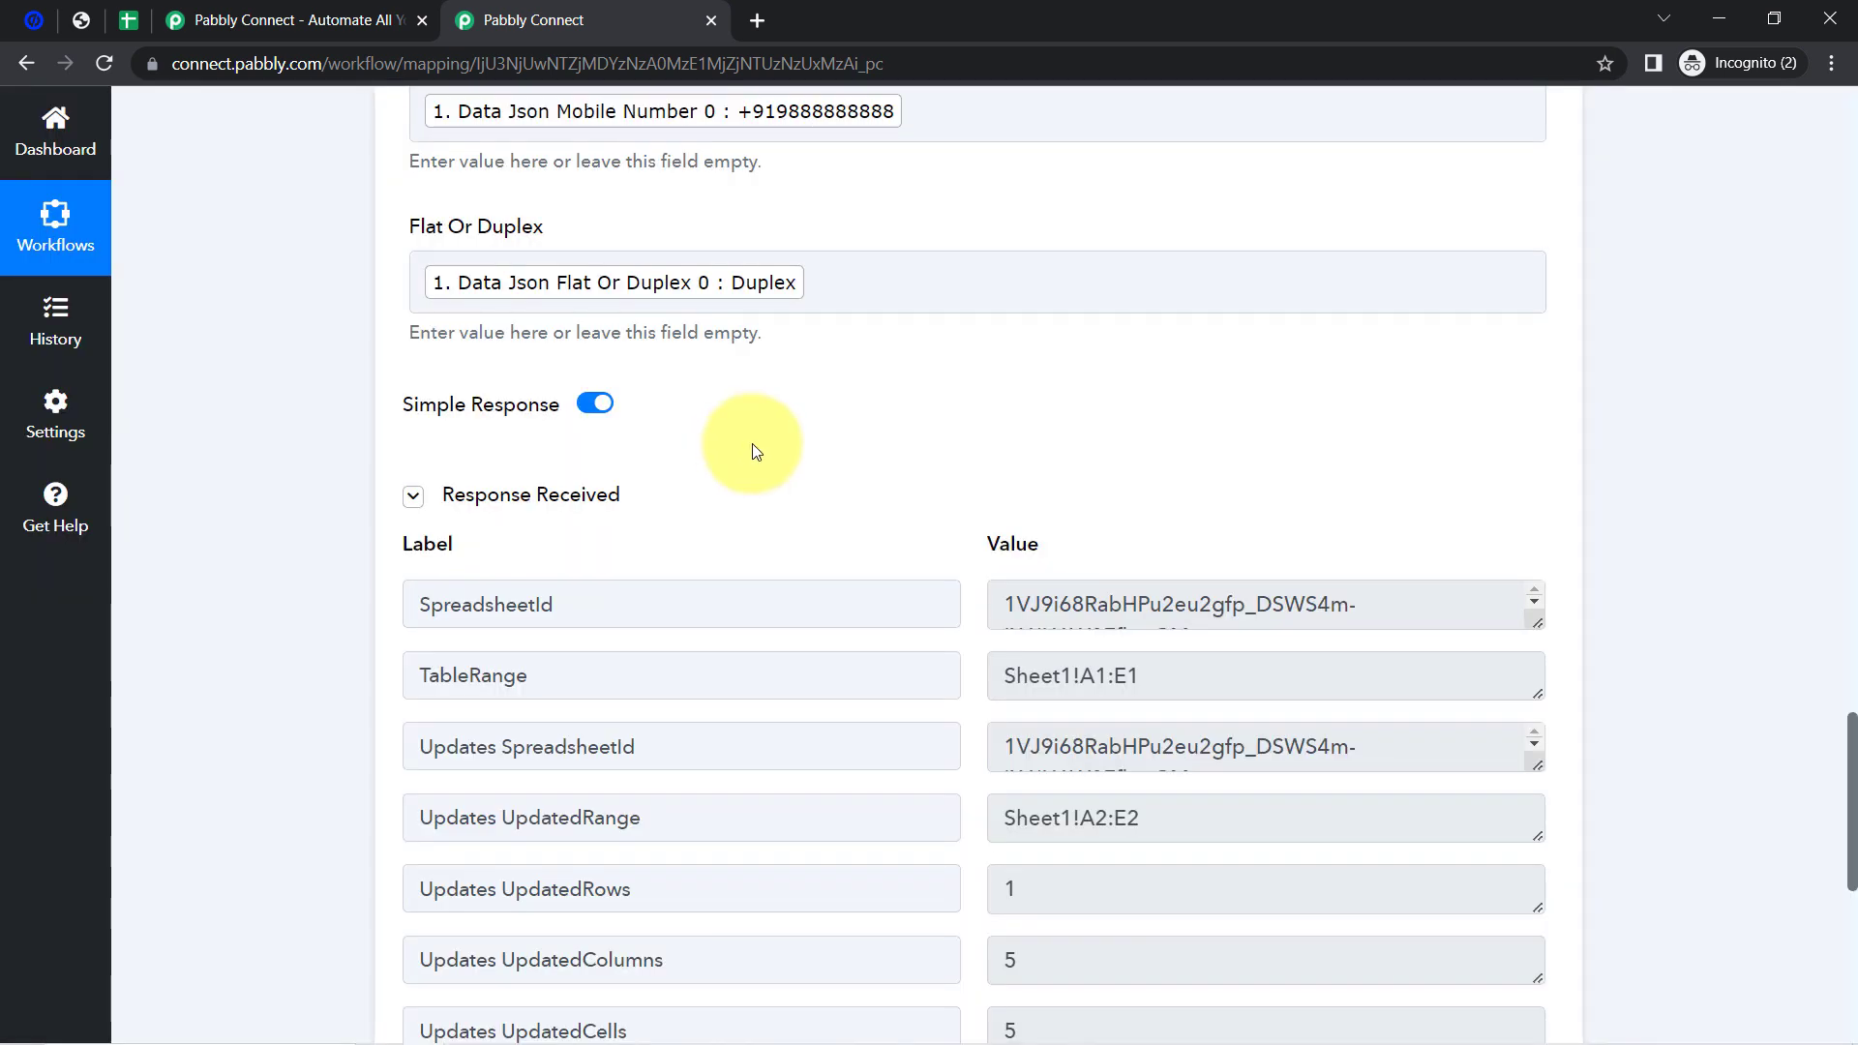
scroll(1024, 471, "down", 5)
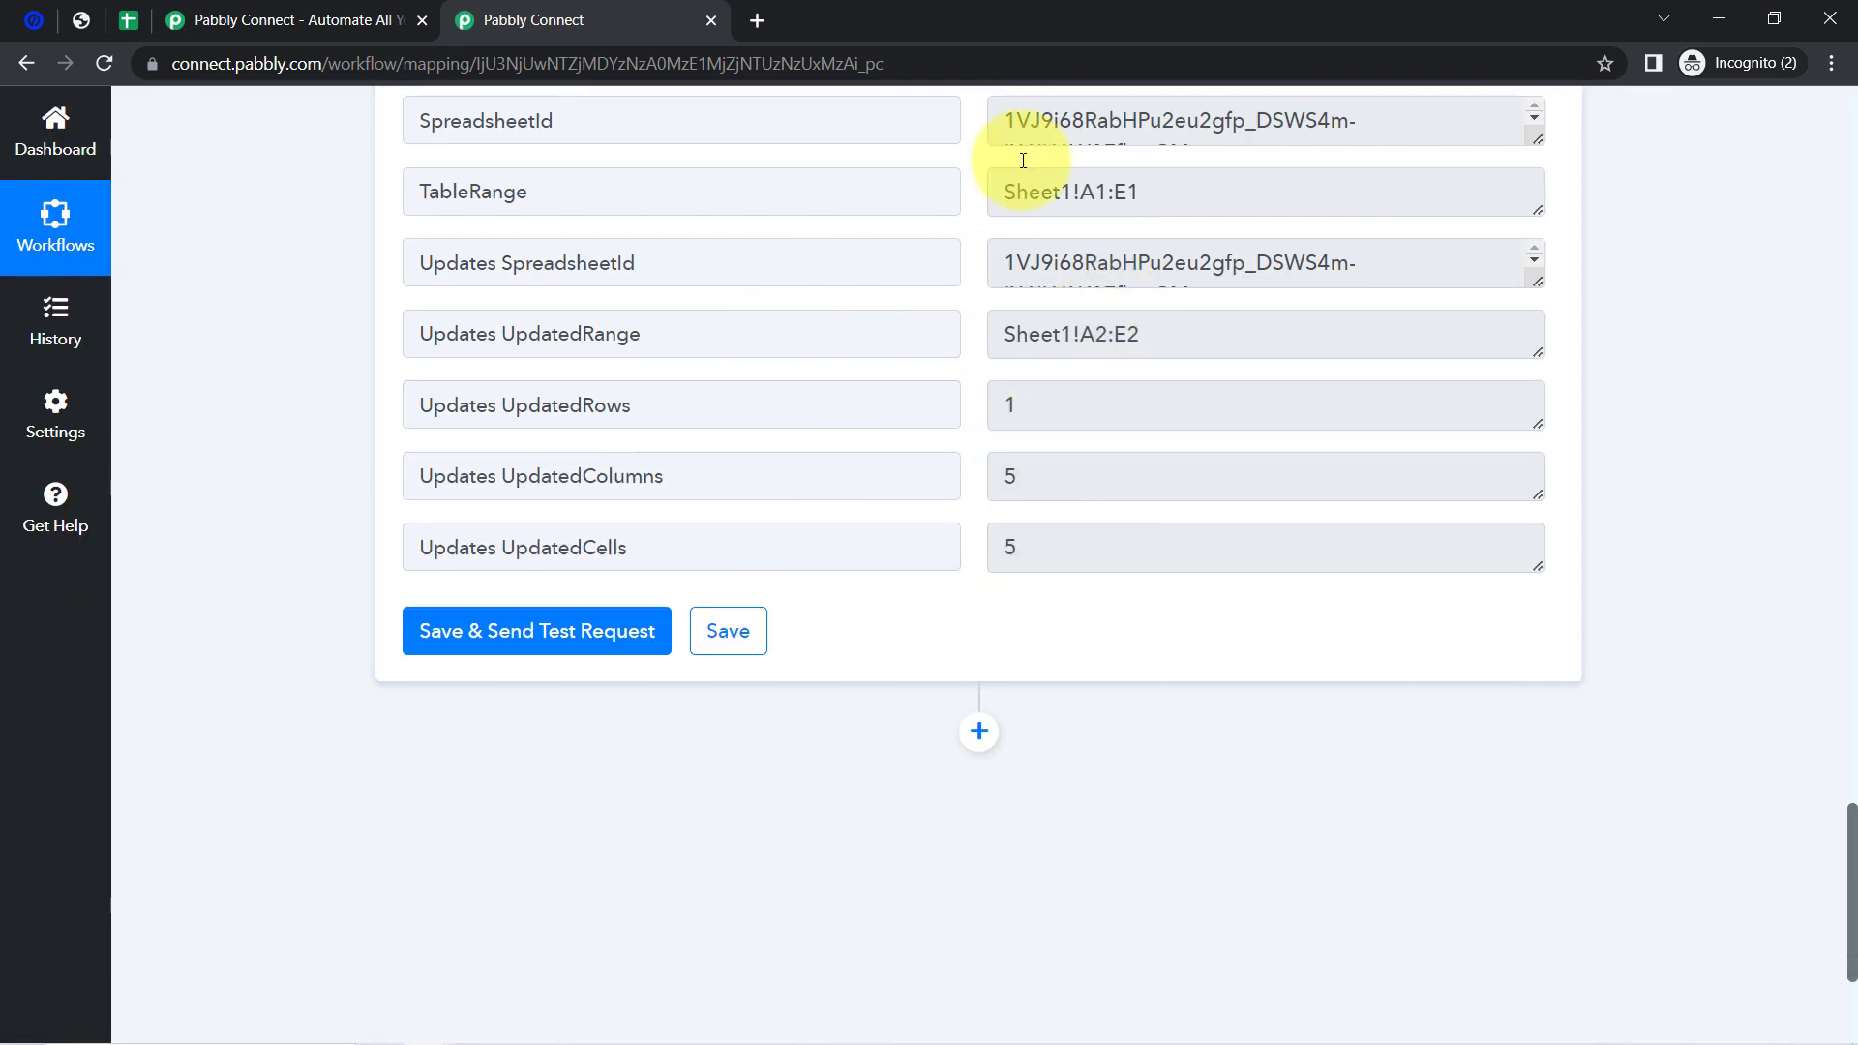
- Switch to the All New Enquiries/Leads for House spreadsheet and check the first name, last name, email, phone and property type in row 2
left_click(116, 18)
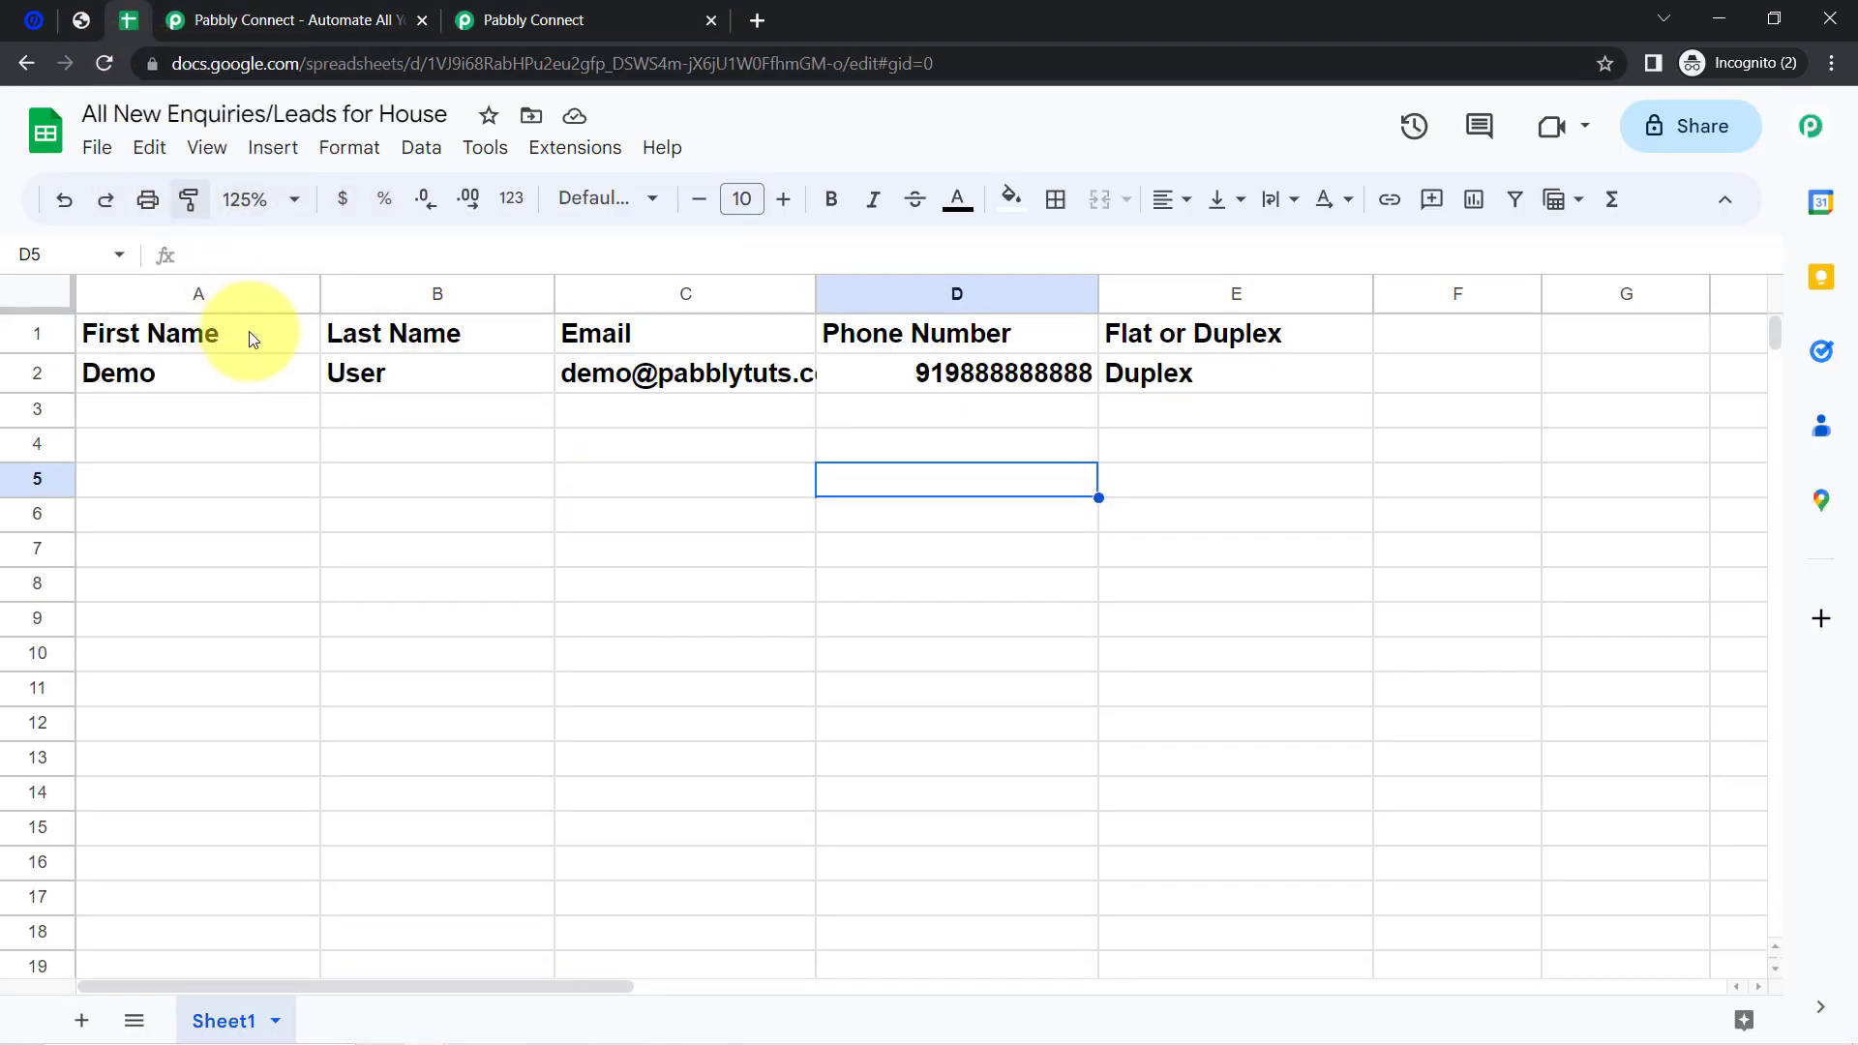
left_click(239, 385)
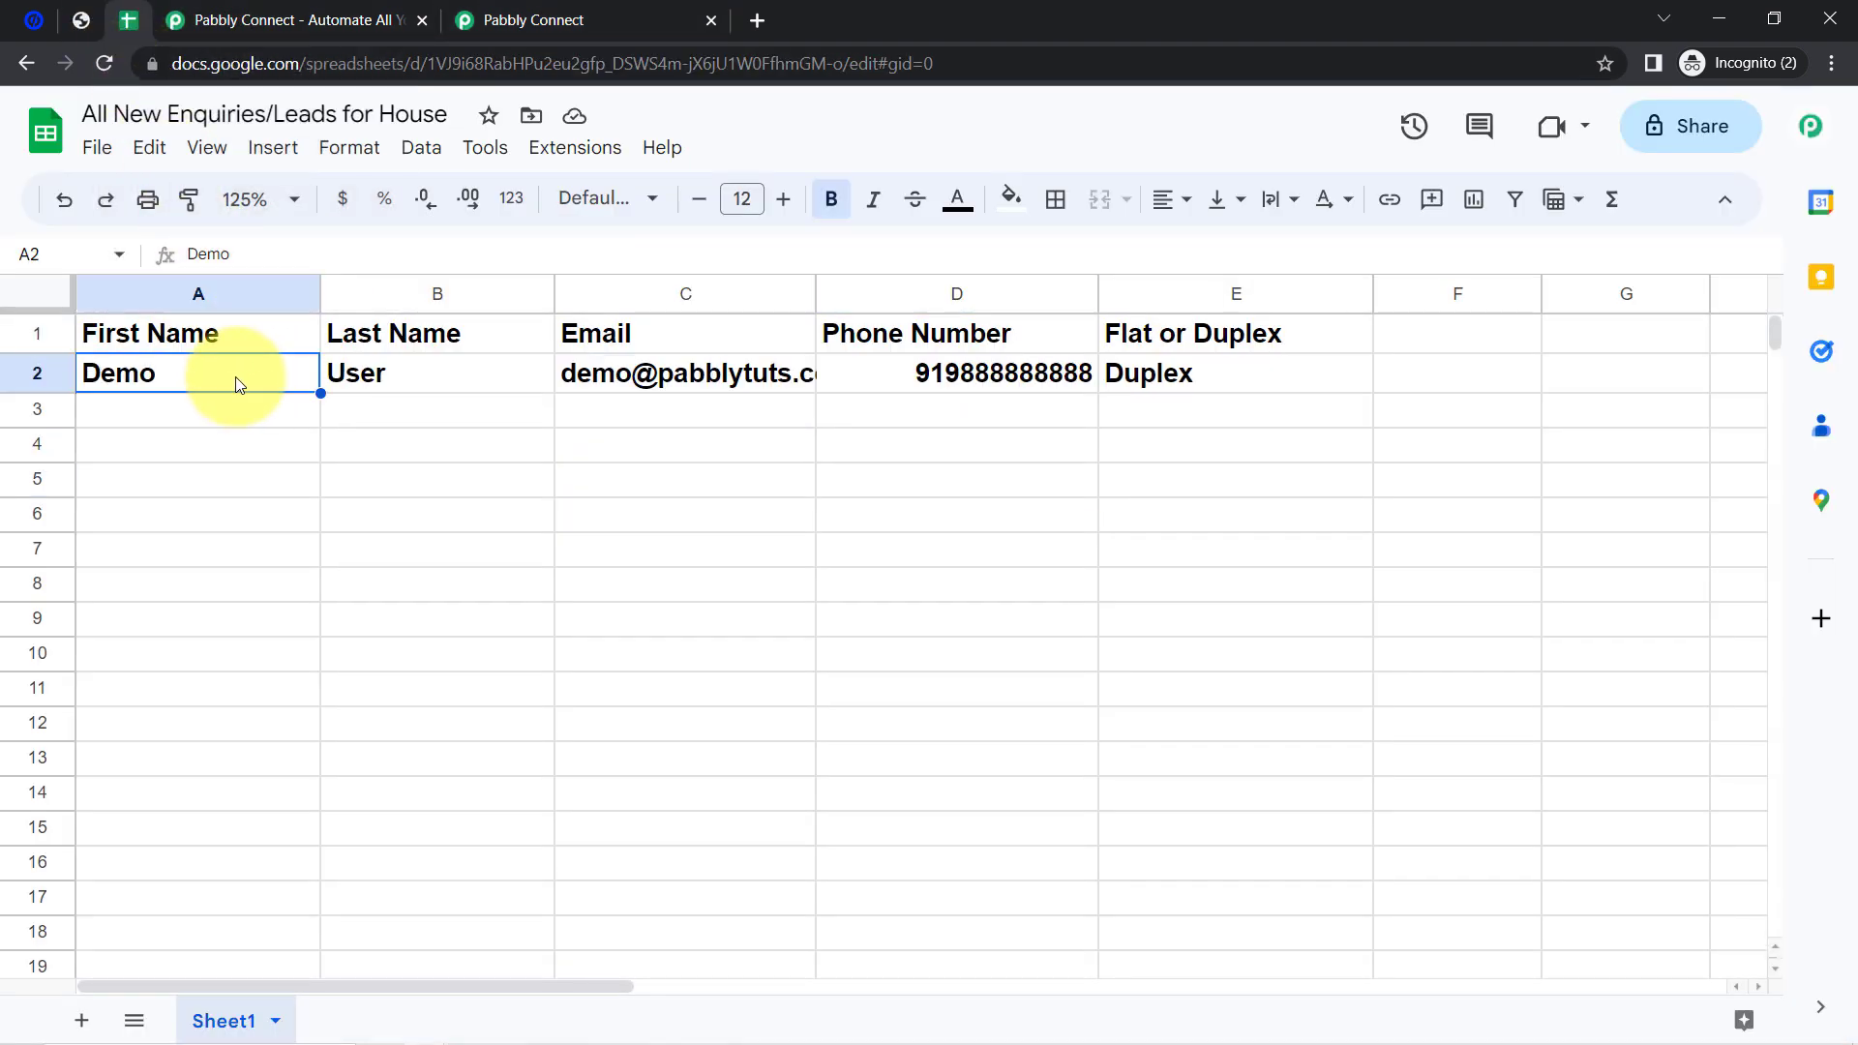
left_click(380, 377)
left_click(636, 378)
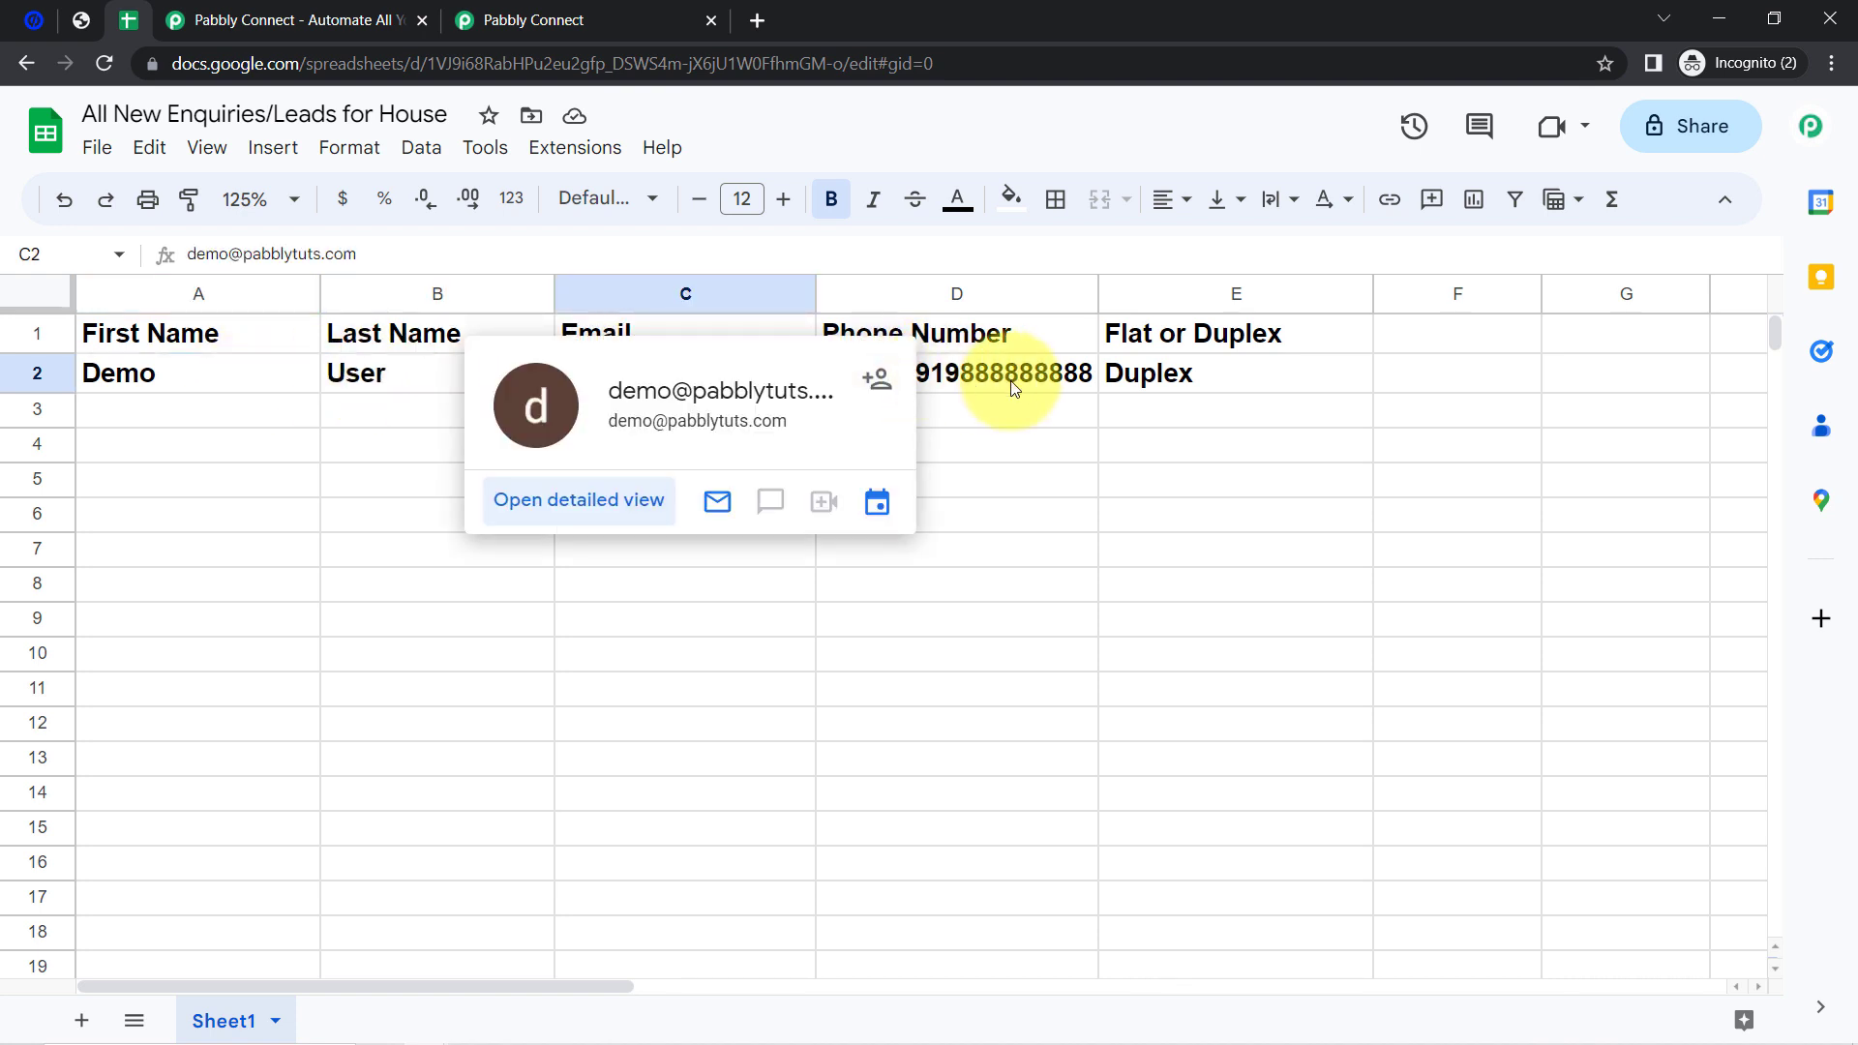
left_click(1080, 376)
left_click(1186, 377)
- Left-align the contents of columns A through E in Sheet1
left_click_drag(1122, 293, 180, 309)
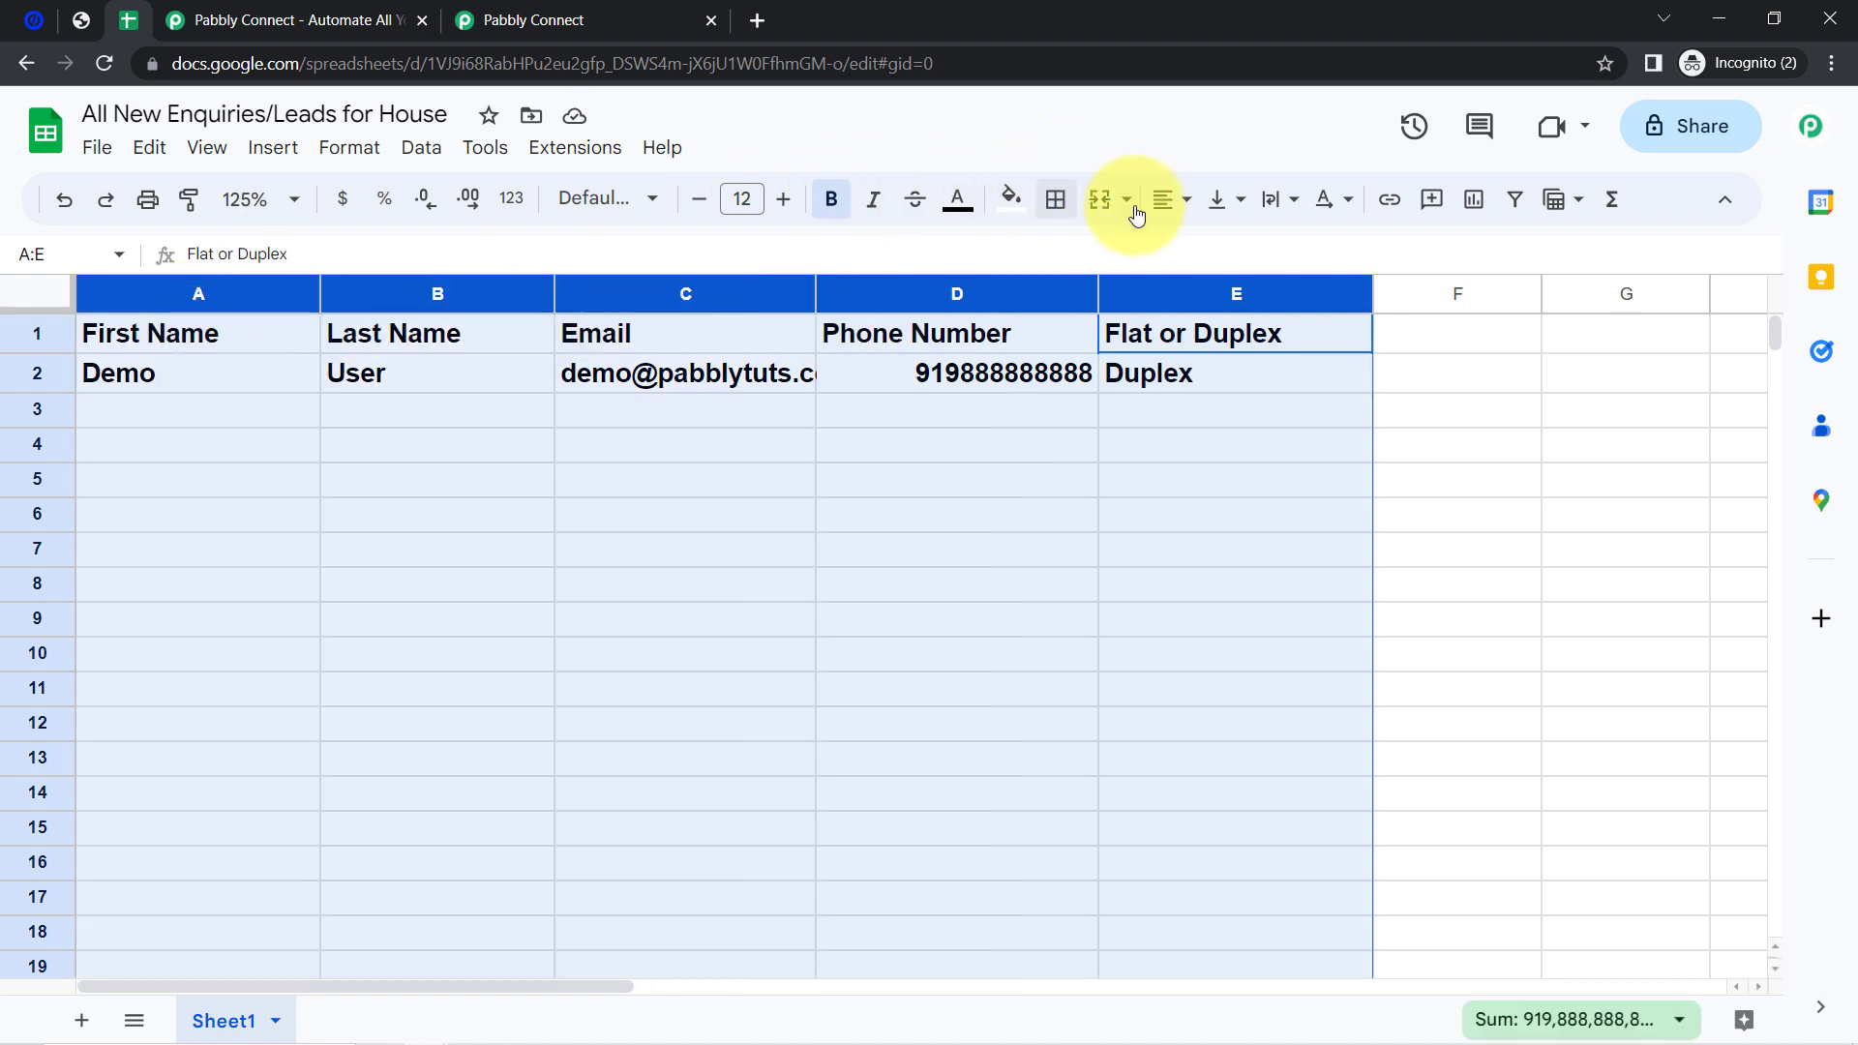
left_click(1167, 205)
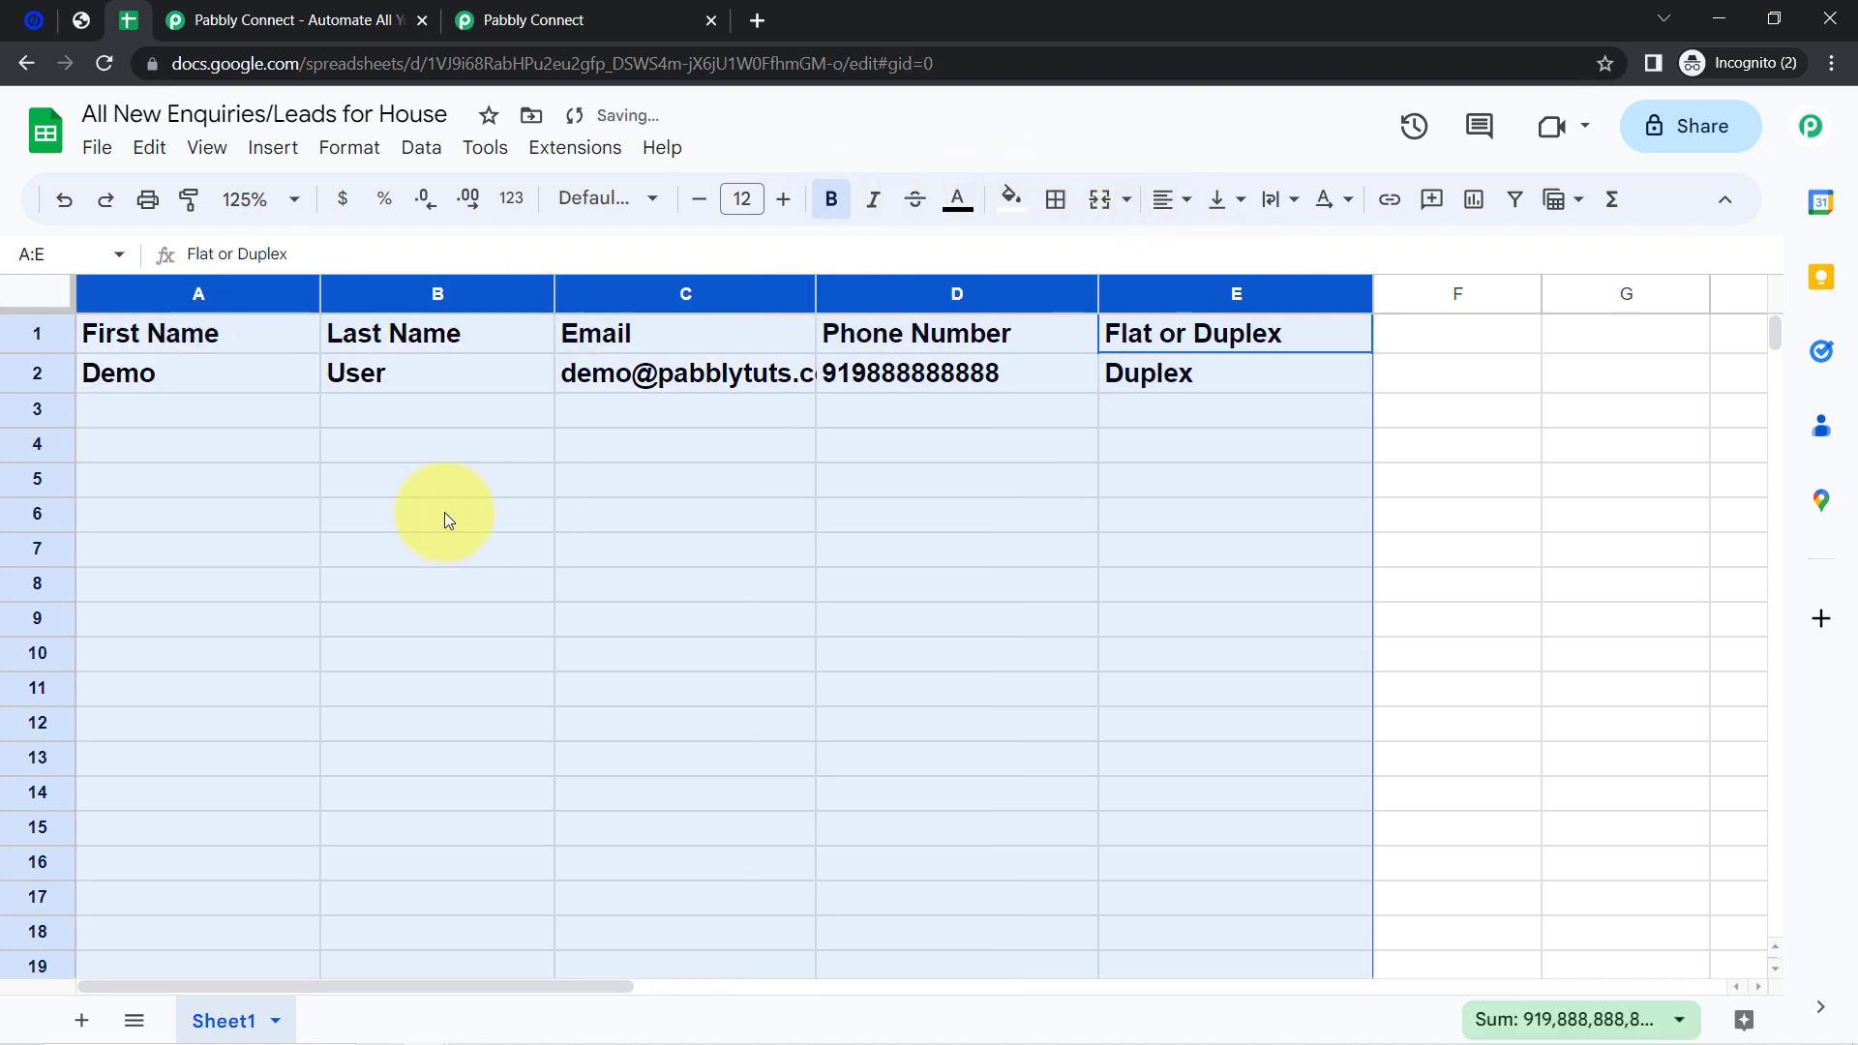
left_click(544, 504)
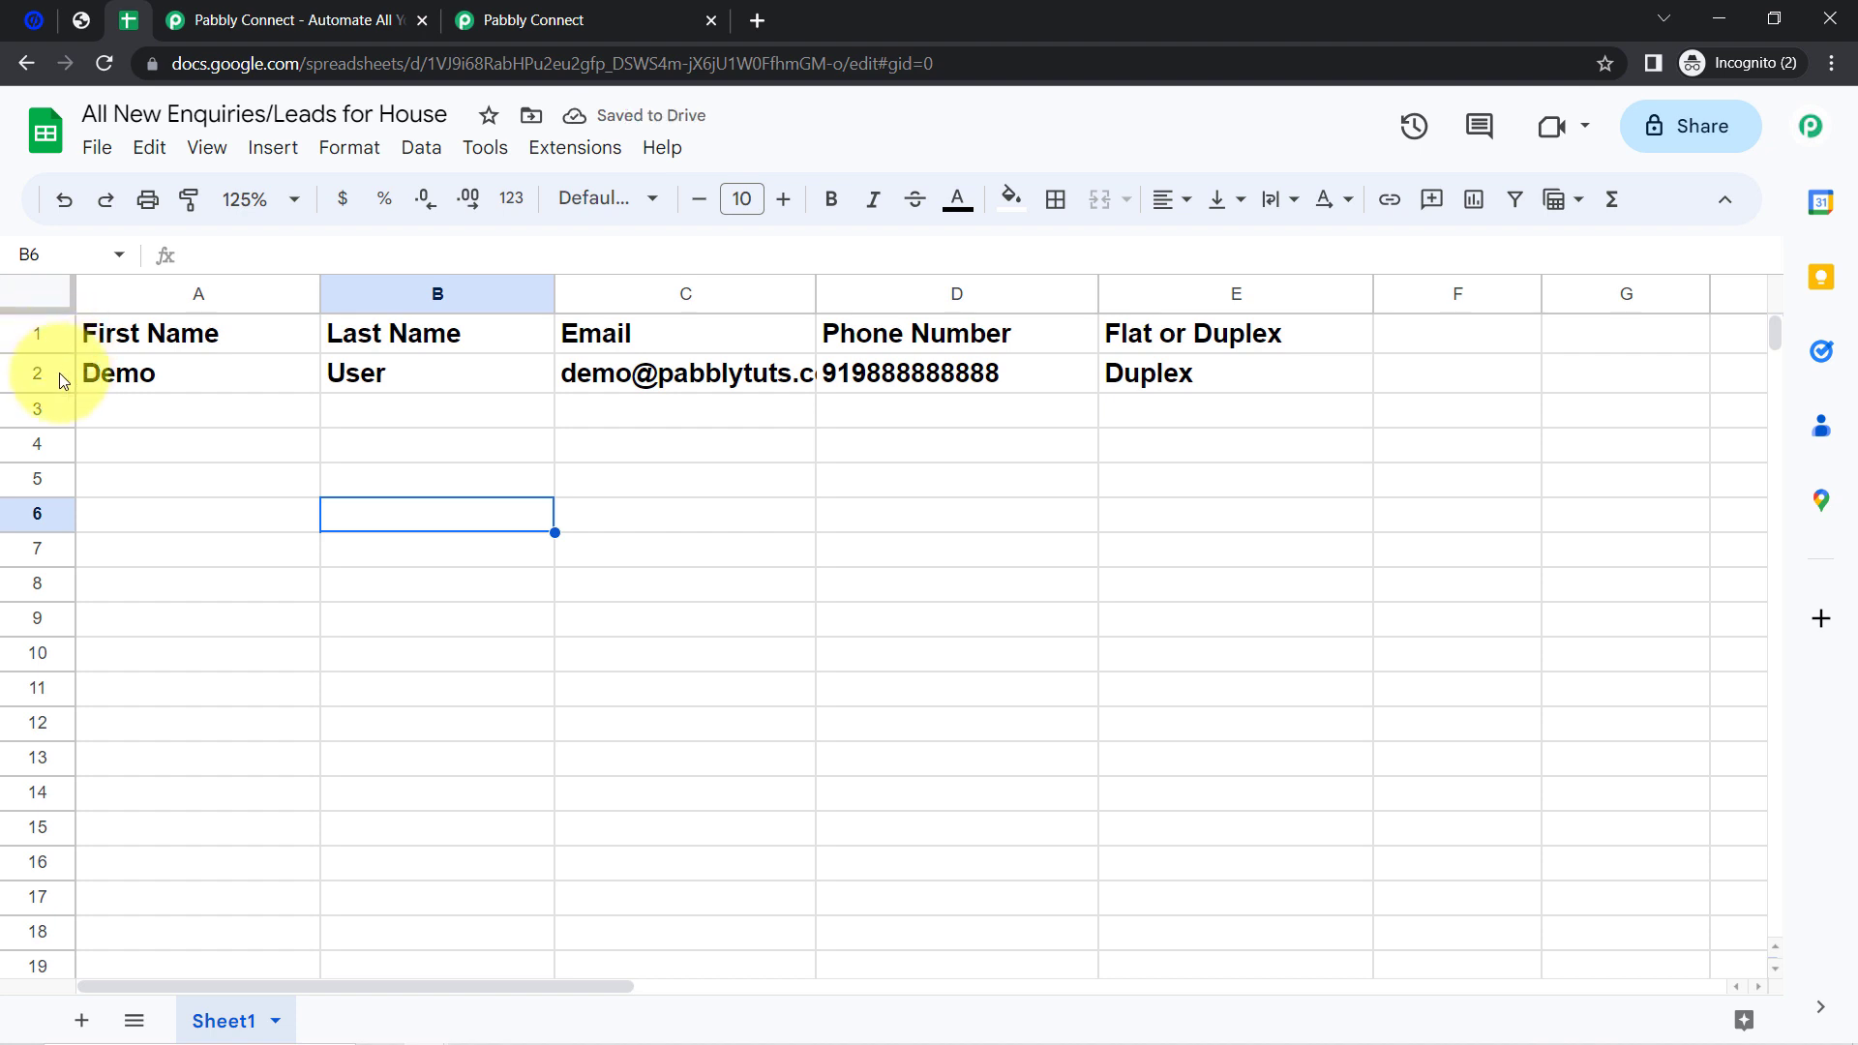
- Remove the bold formatting from row 2 and widen the Email column to fit the full address
left_click(49, 374)
left_click(838, 207)
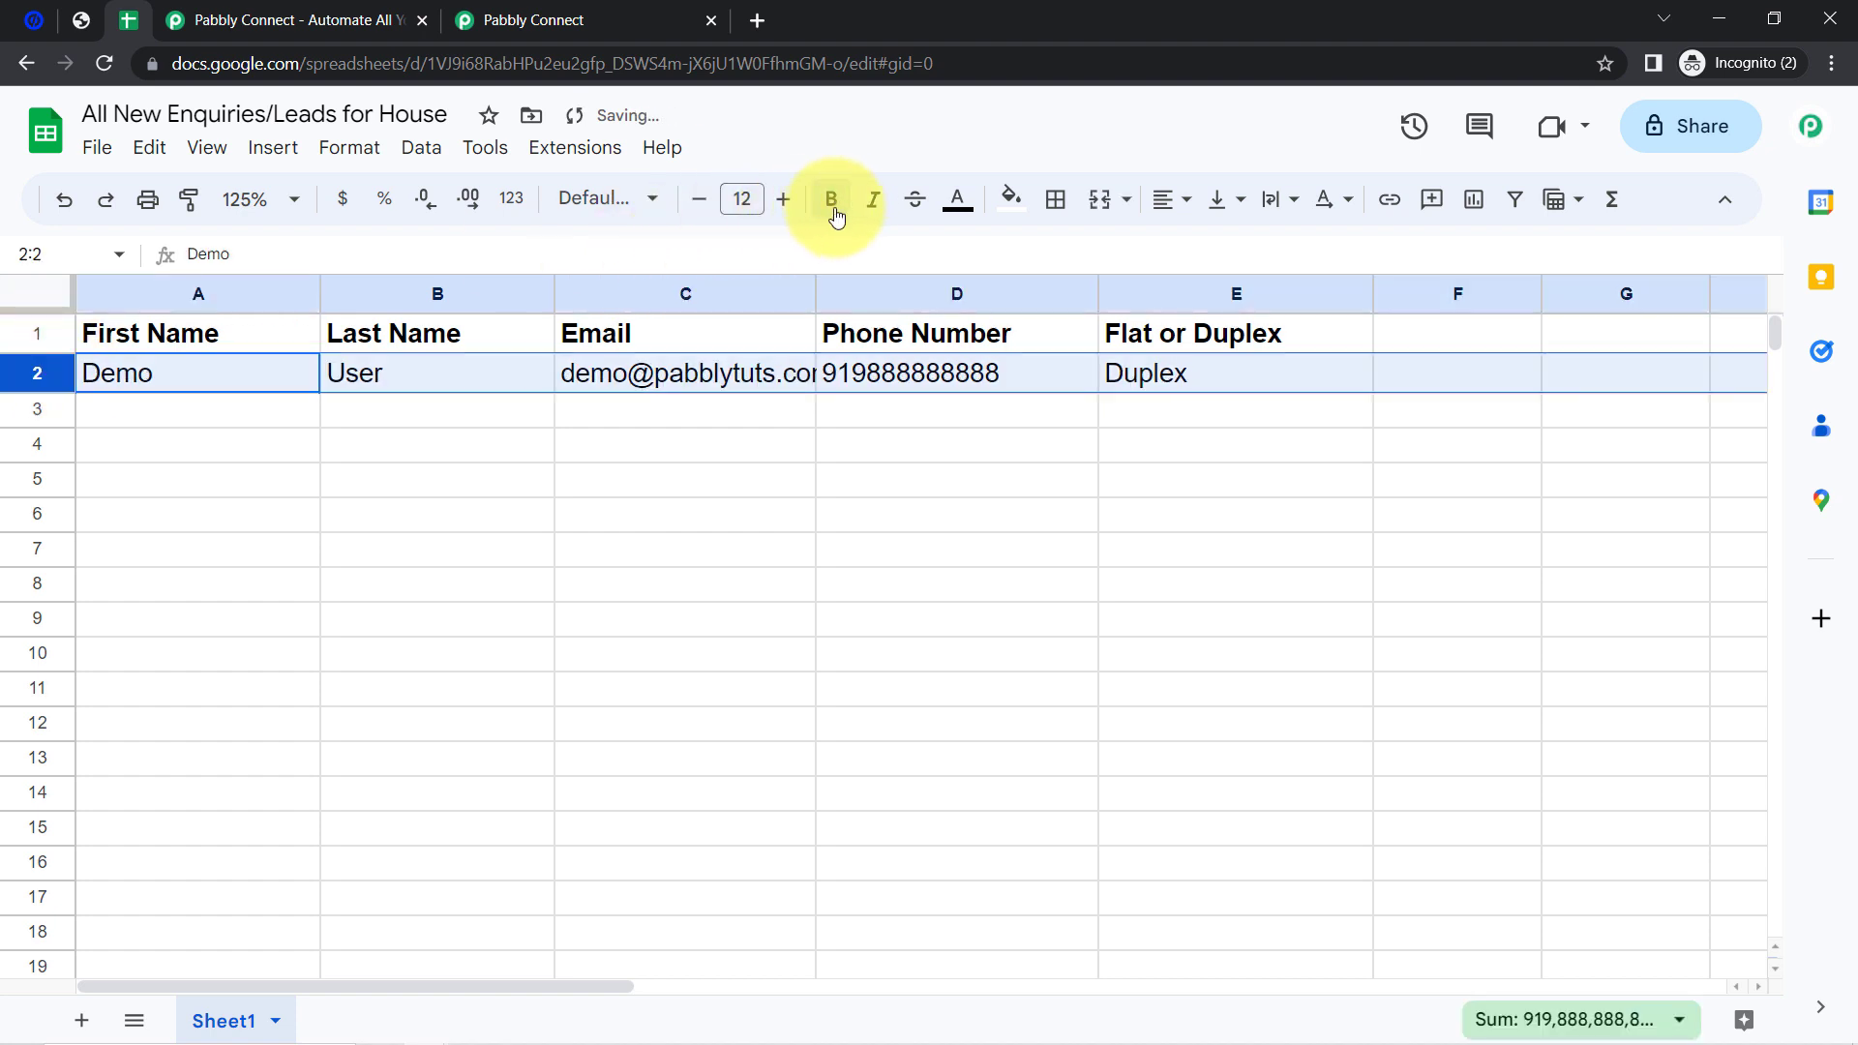
left_click(797, 484)
left_click_drag(818, 287, 909, 288)
left_click(479, 549)
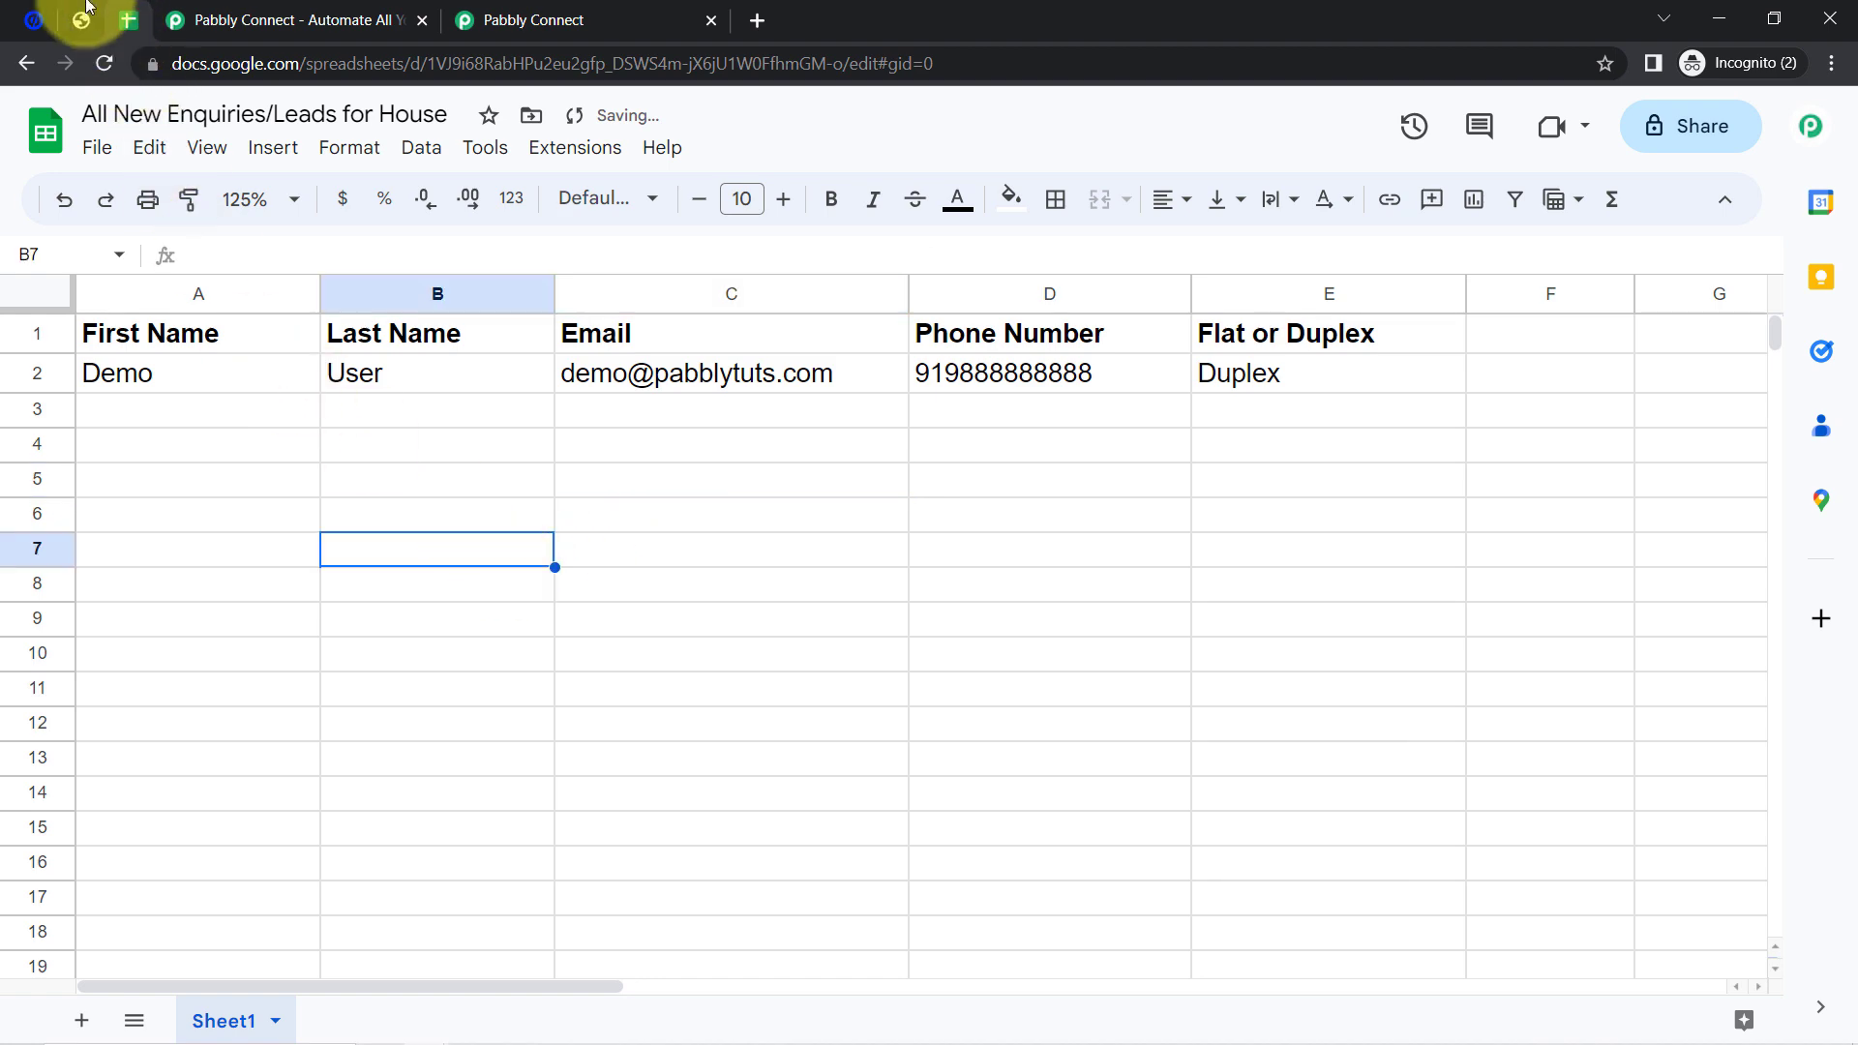
- Return to the Pabbly Connect workflow, collapse the Unbounce trigger and review the overview of the trigger and action
left_click(580, 19)
scroll(387, 381, "up", 10)
scroll(277, 520, "up", 20)
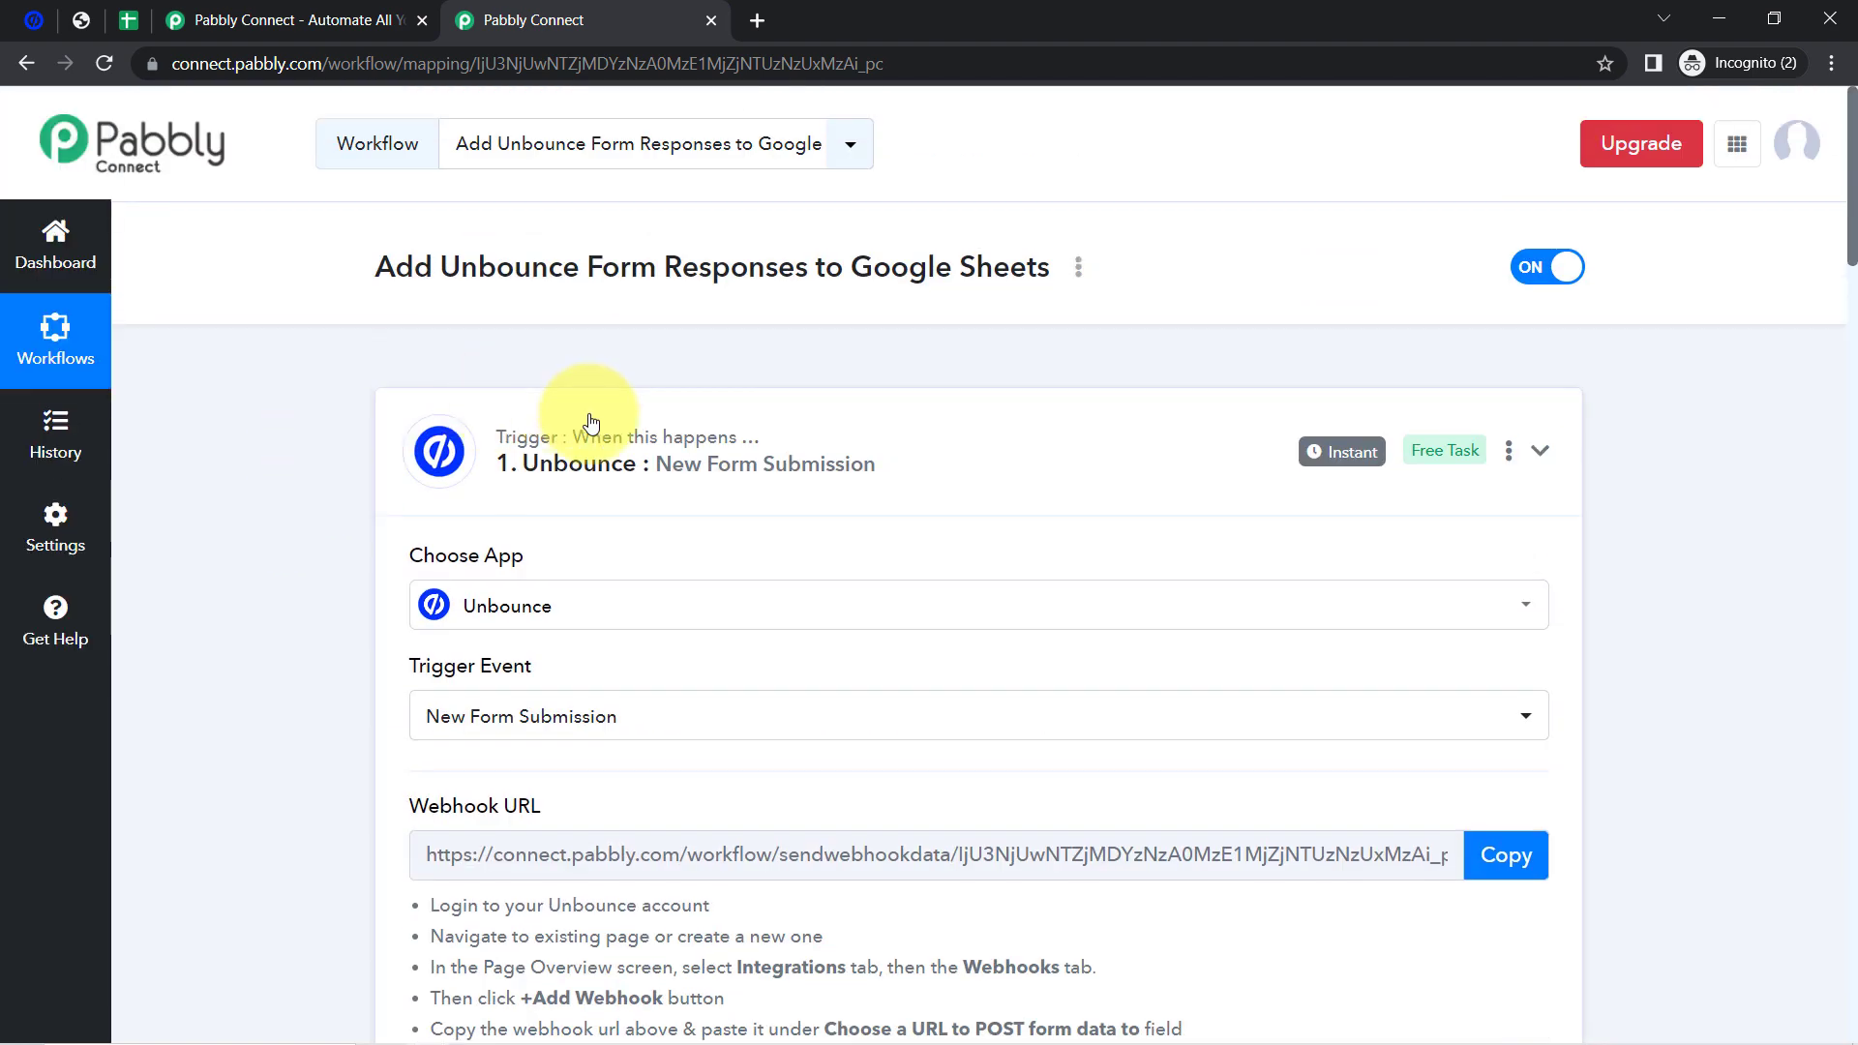
left_click(590, 416)
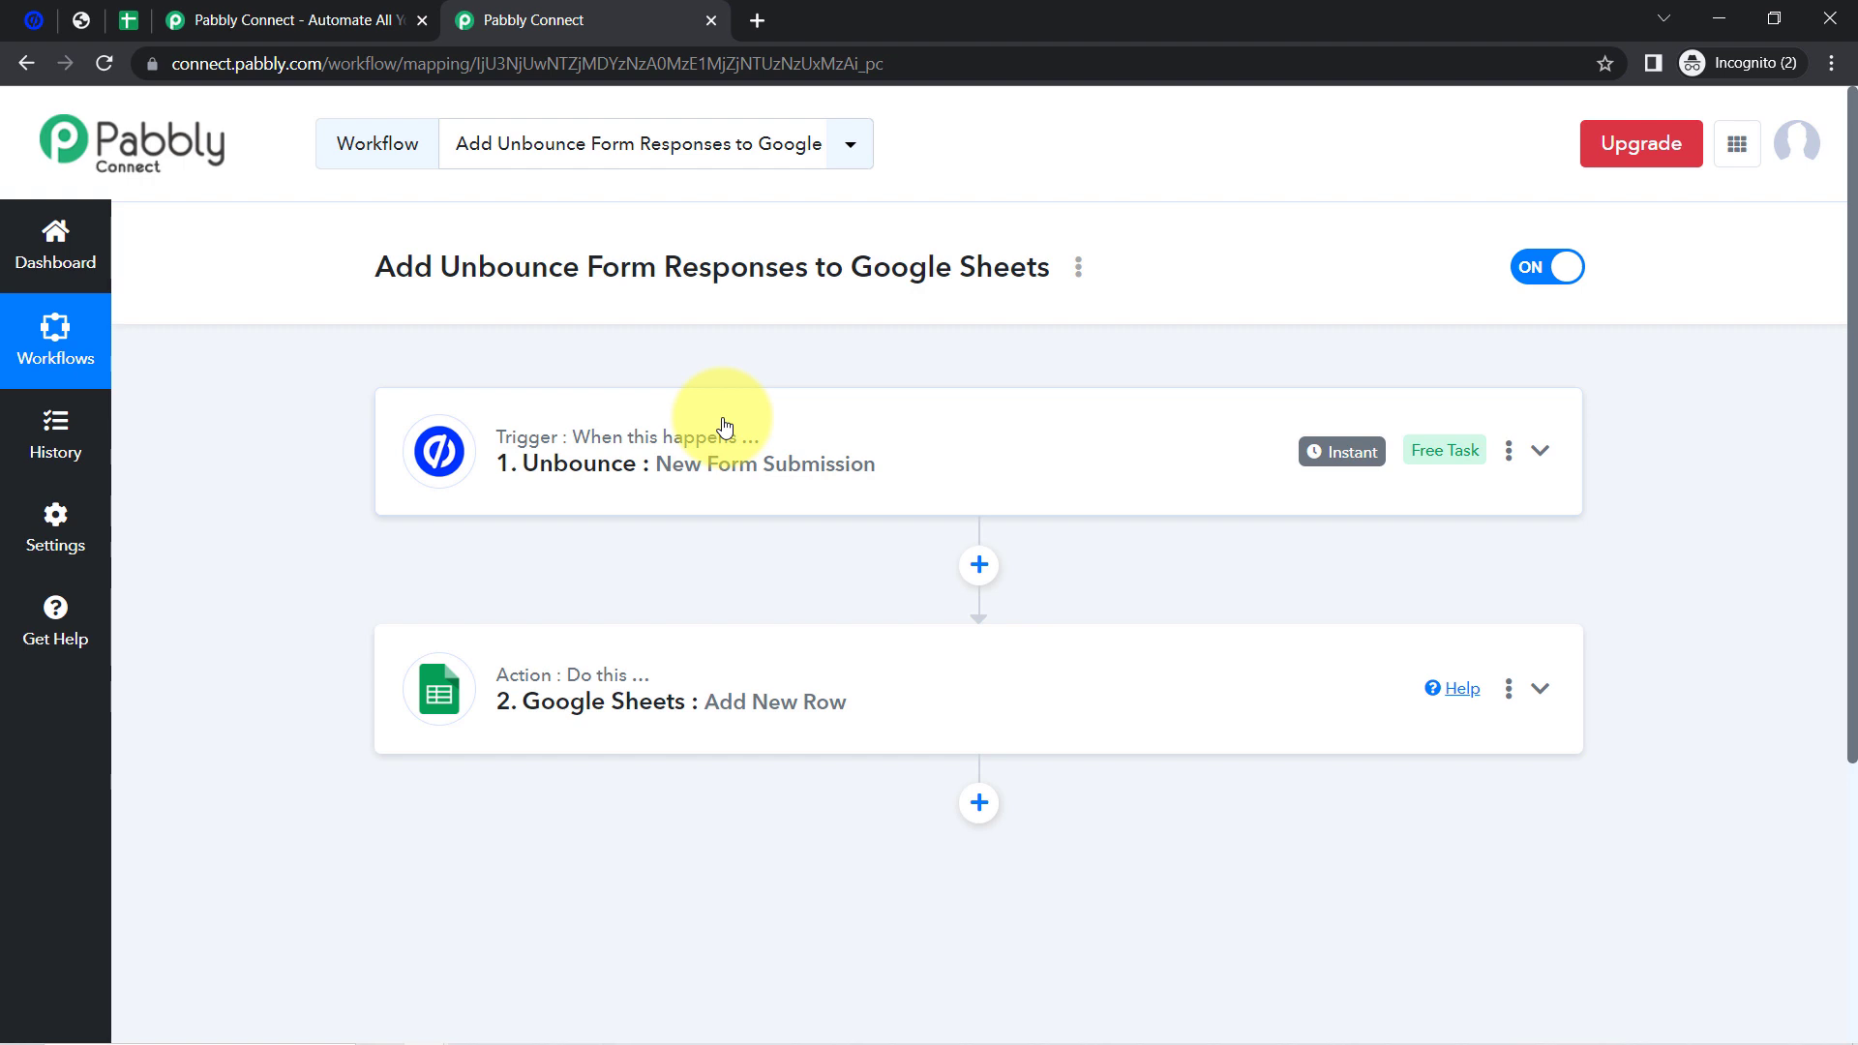
scroll(716, 455, "down", 2)
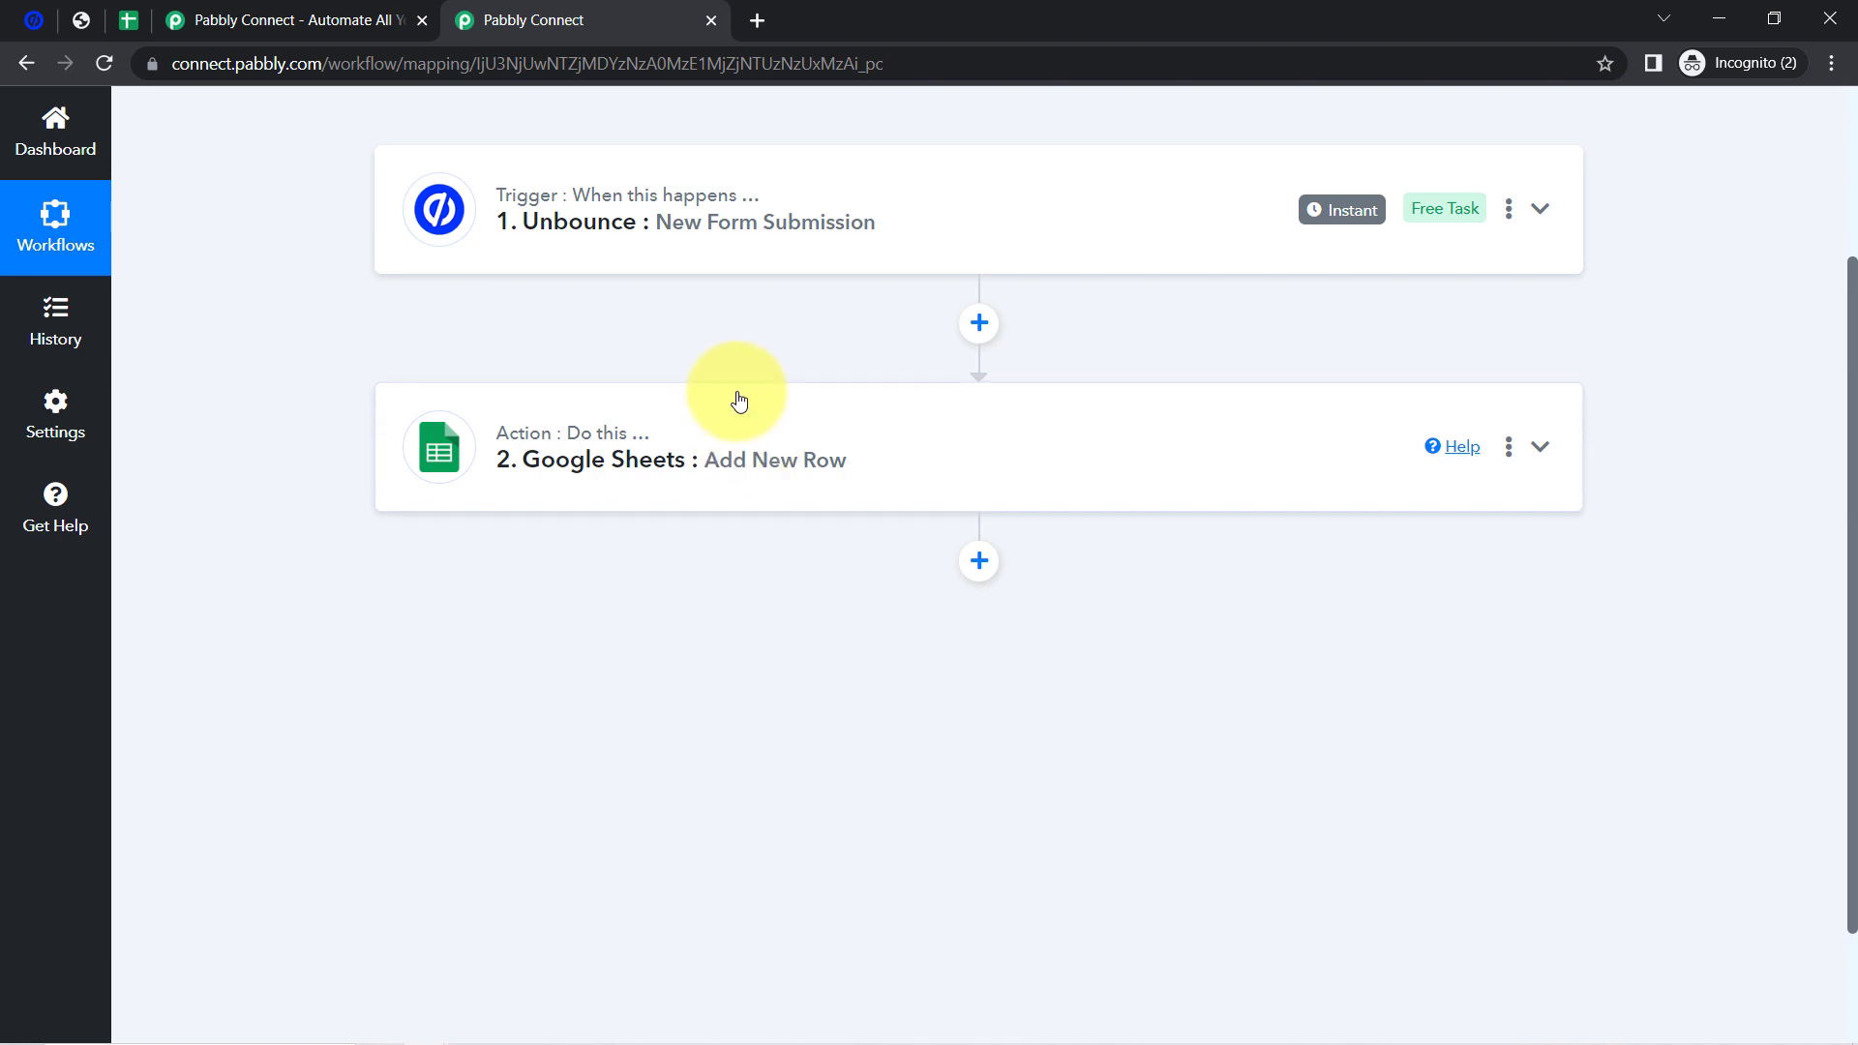
scroll(788, 411, "up", 1)
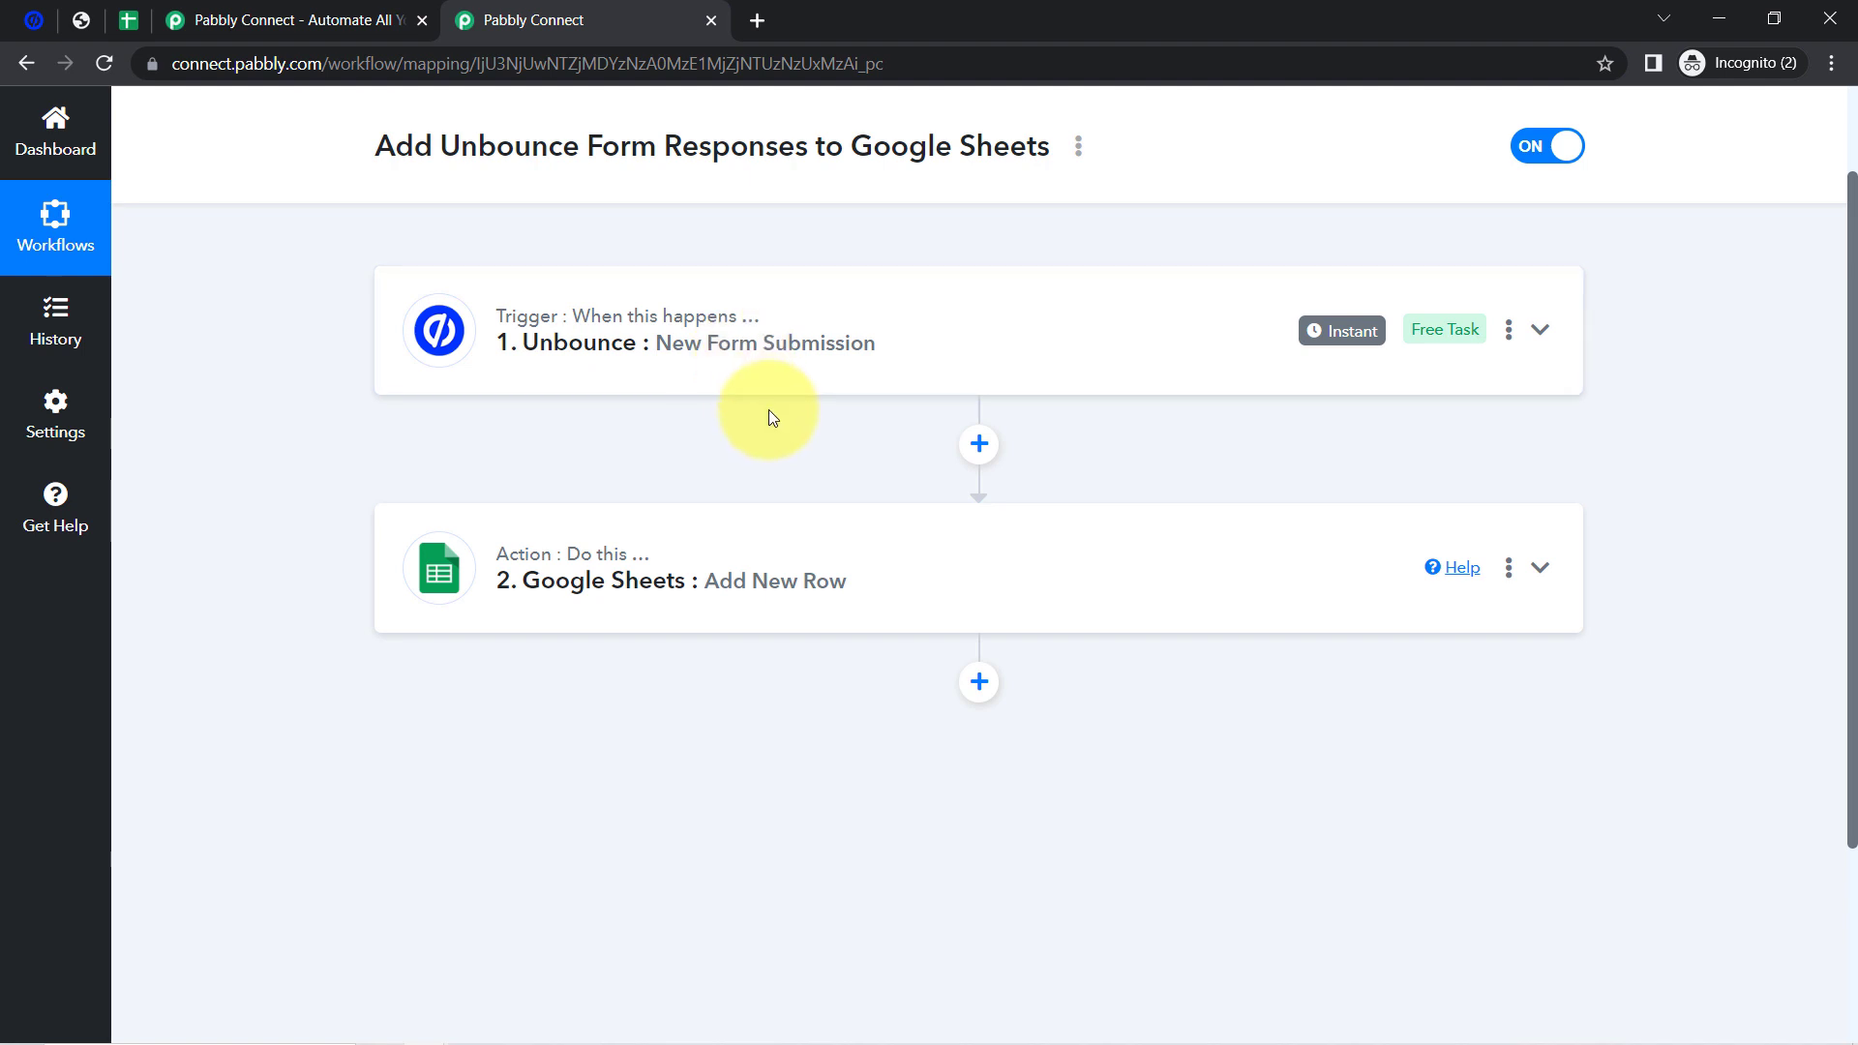
scroll(769, 411, "up", 1)
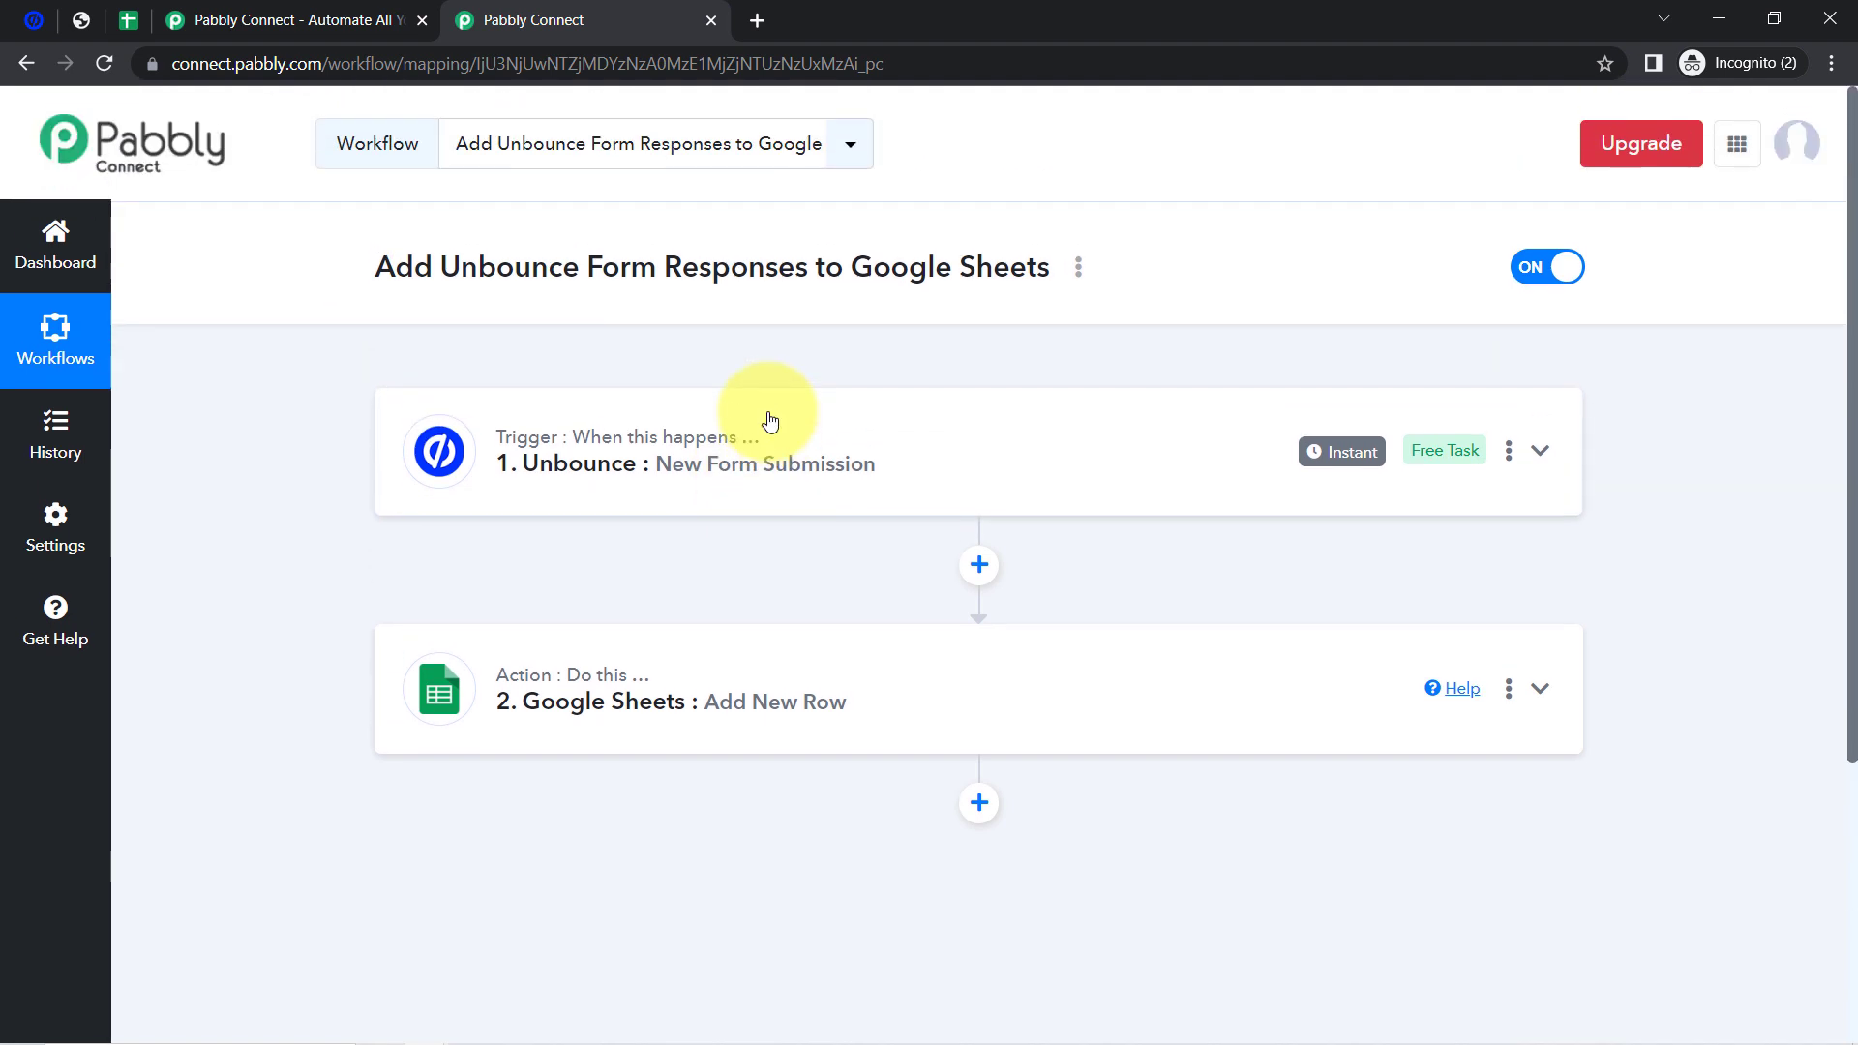
- Open the sharing options of the Add Unbounce Form Responses to Google Sheets workflow, copy its share link and close the dialog
left_click(1080, 273)
left_click(850, 392)
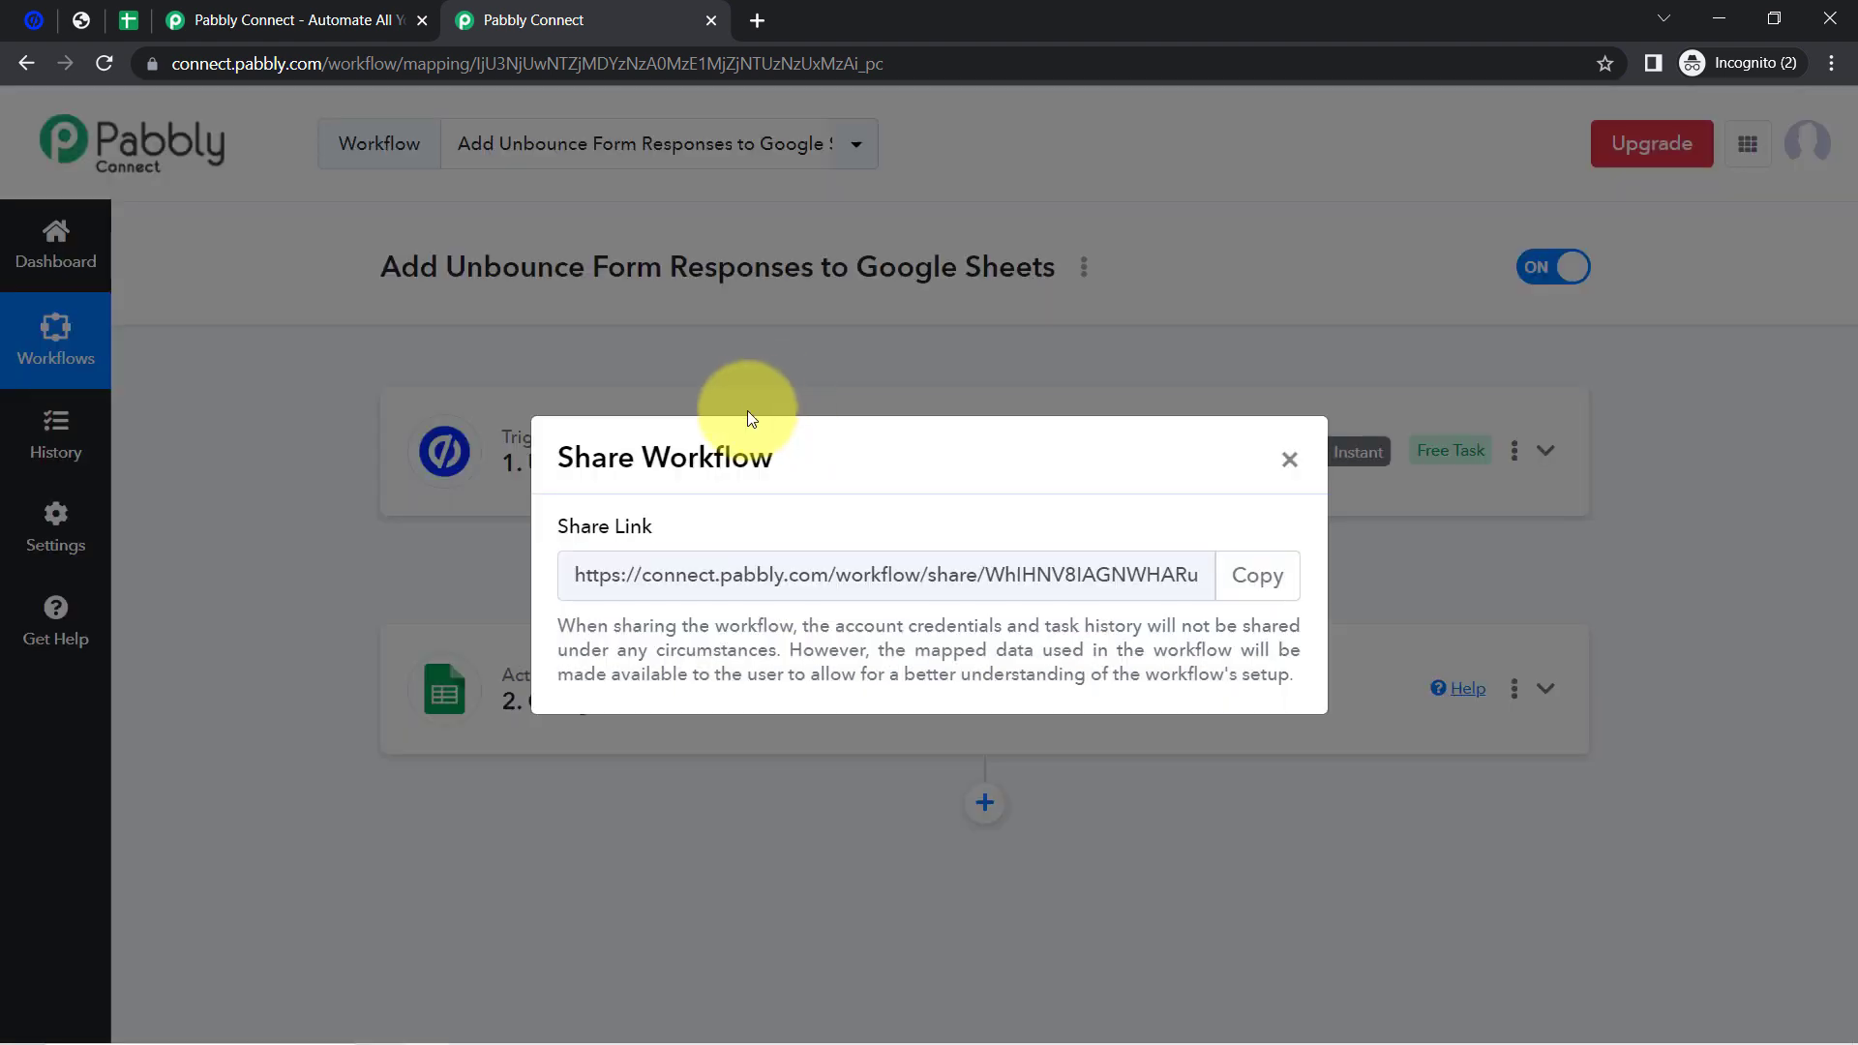
left_click_drag(1161, 574, 744, 556)
left_click(721, 584)
left_click(1286, 571)
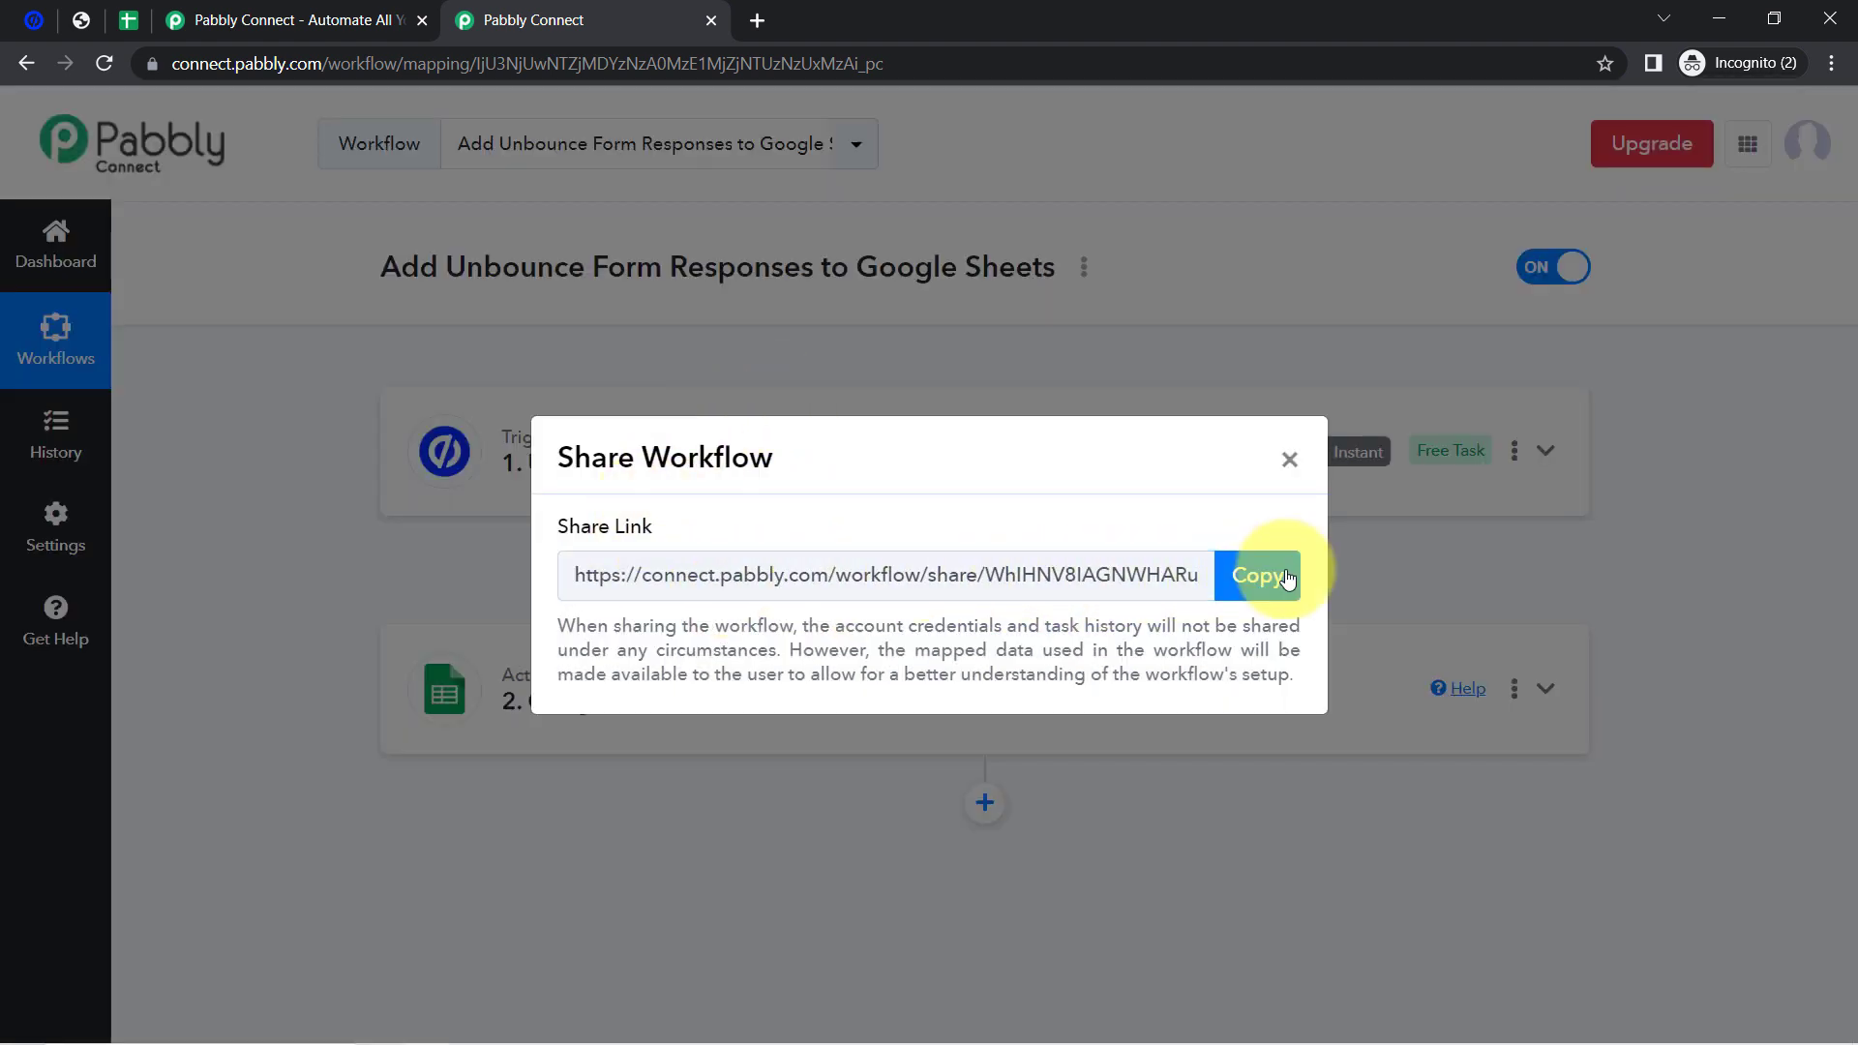
left_click(1287, 578)
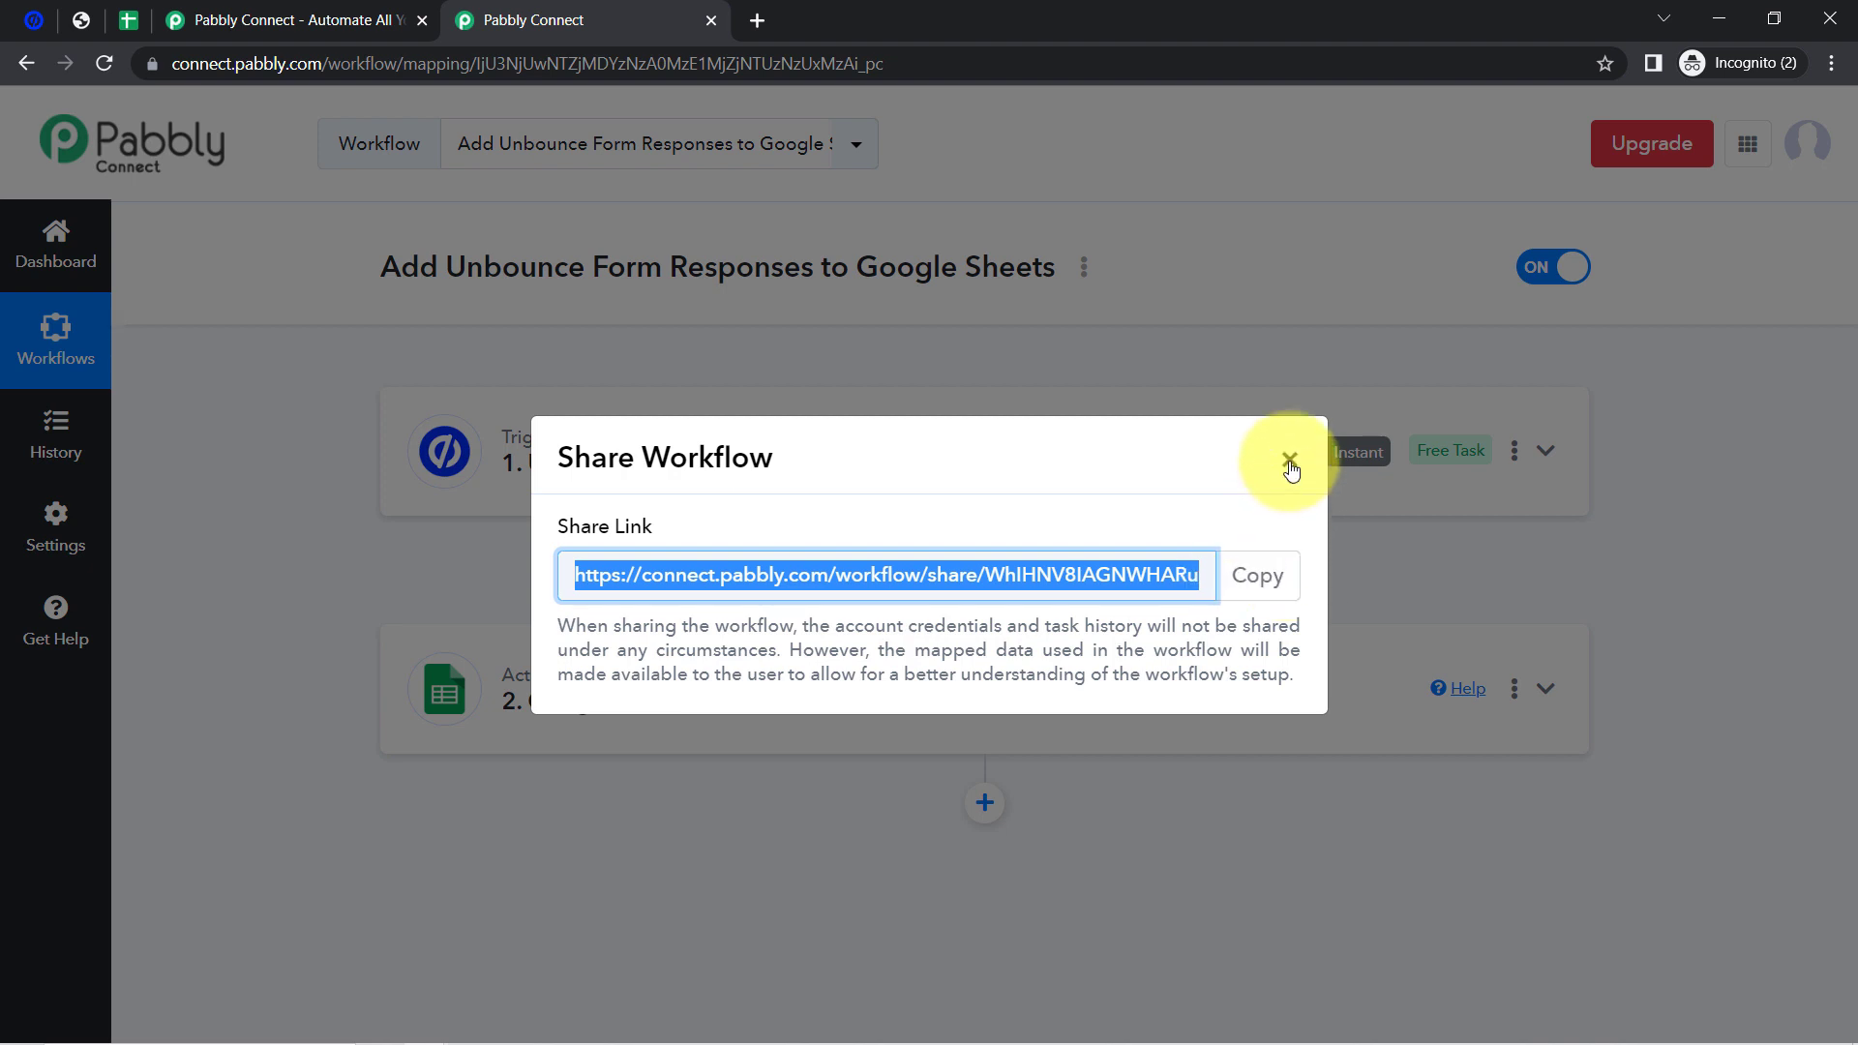
left_click(1290, 462)
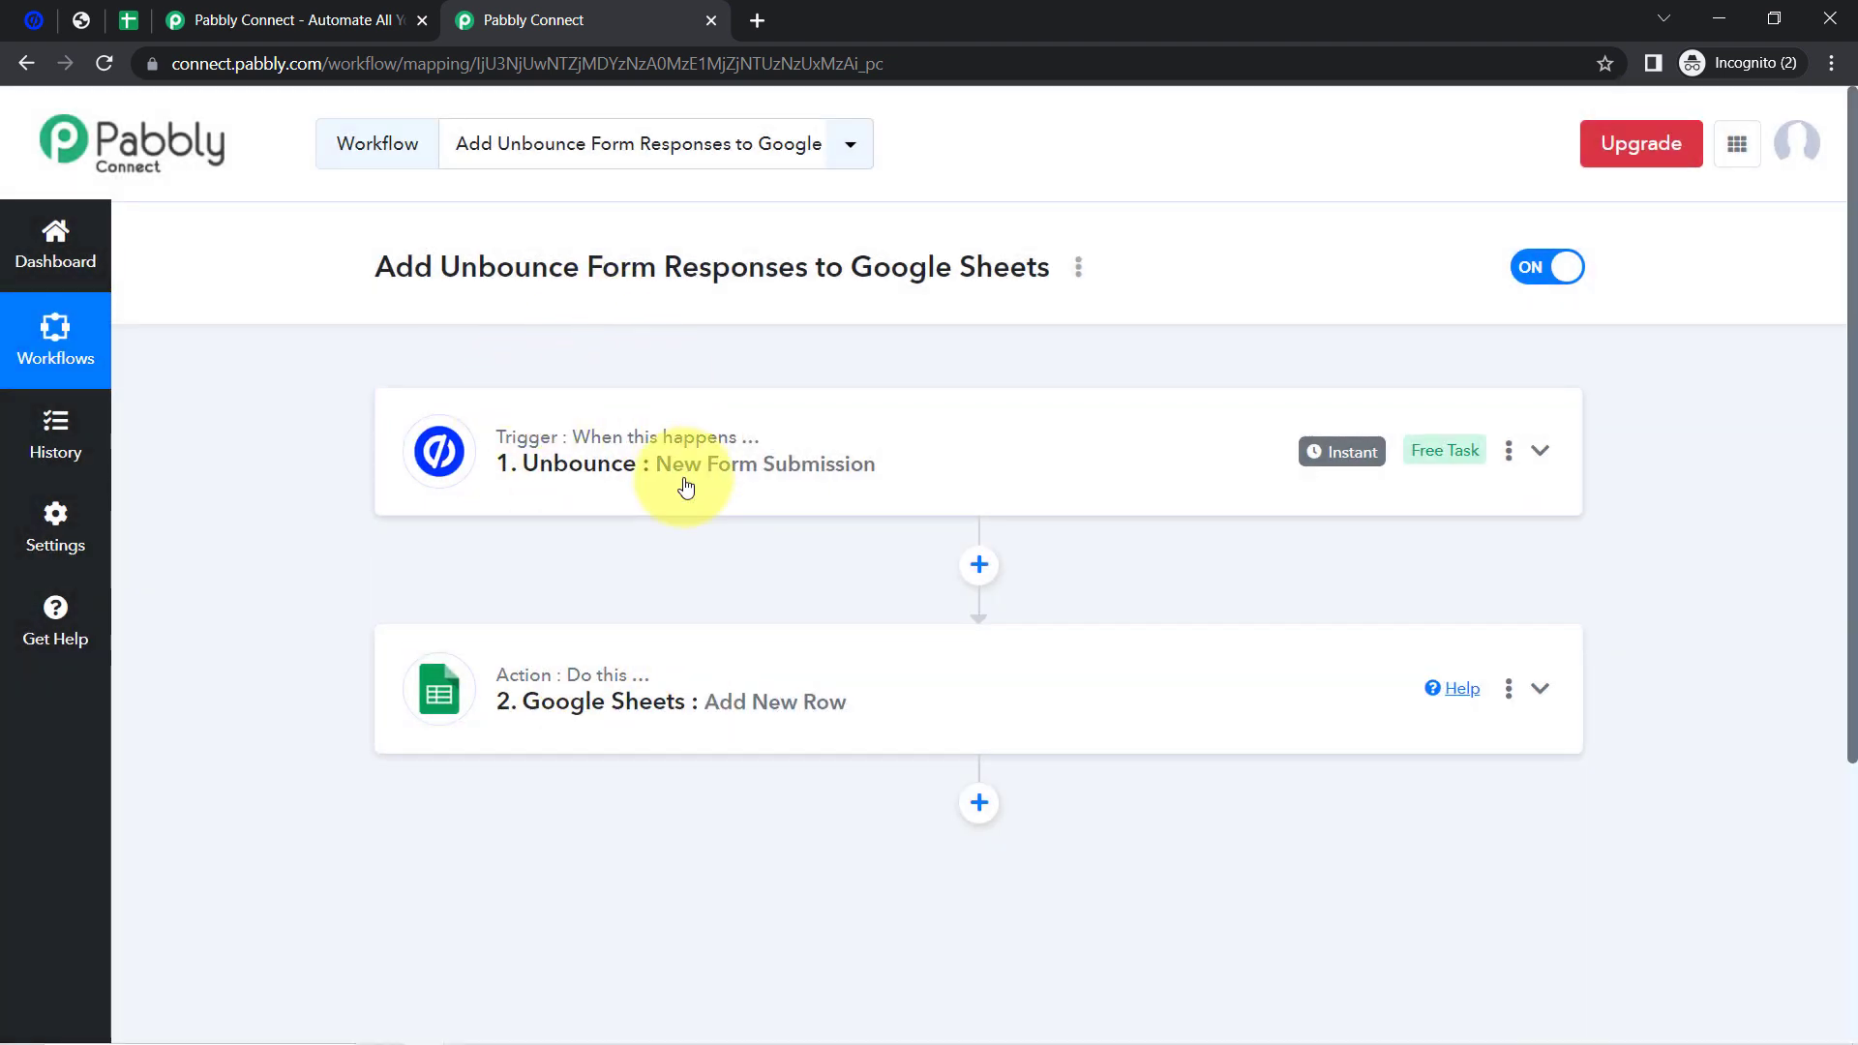
mouse_move(727, 441)
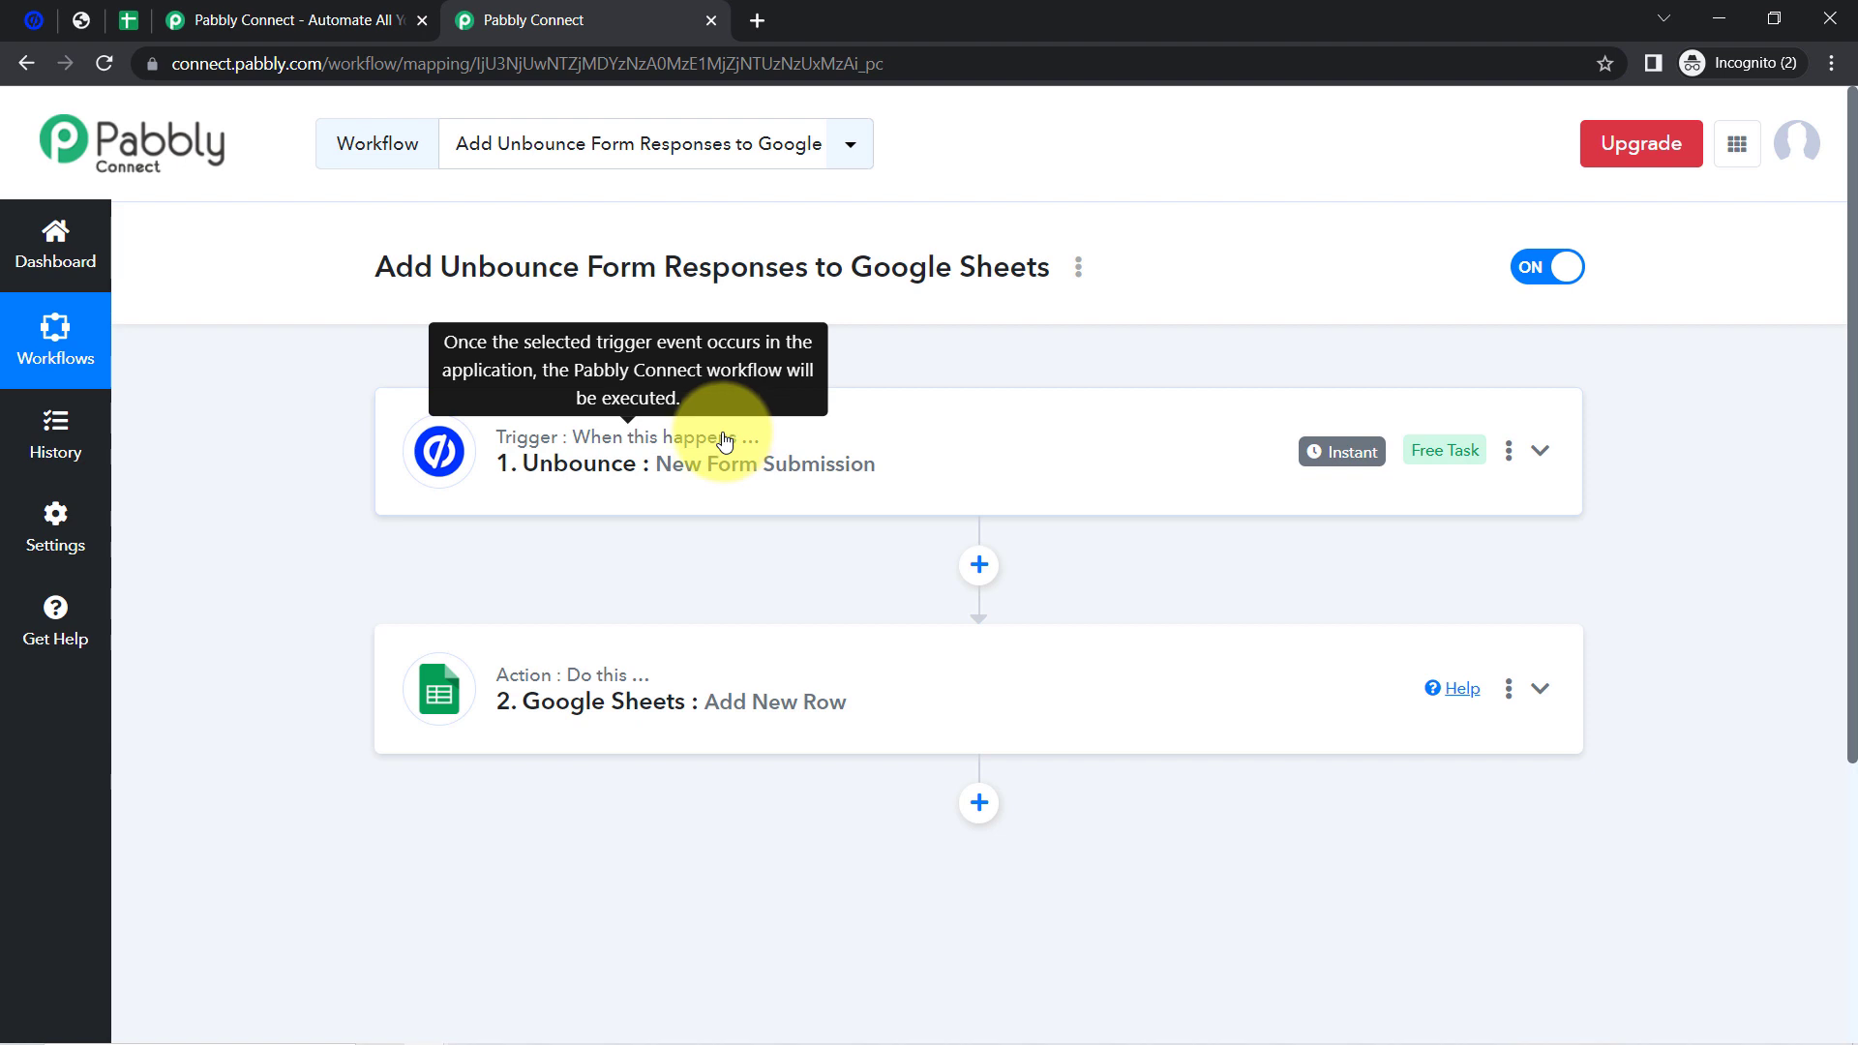